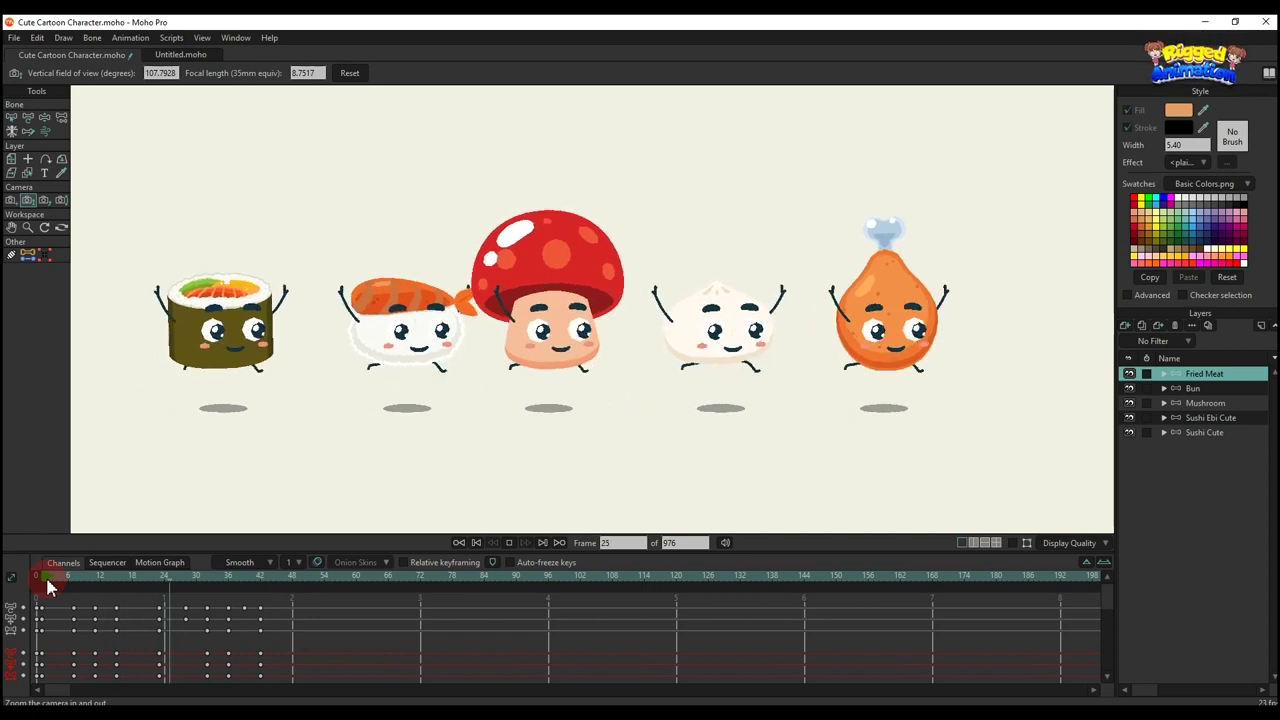
# Preview the animation of all five food characters
pyautogui.press('space')
pyautogui.press('space')
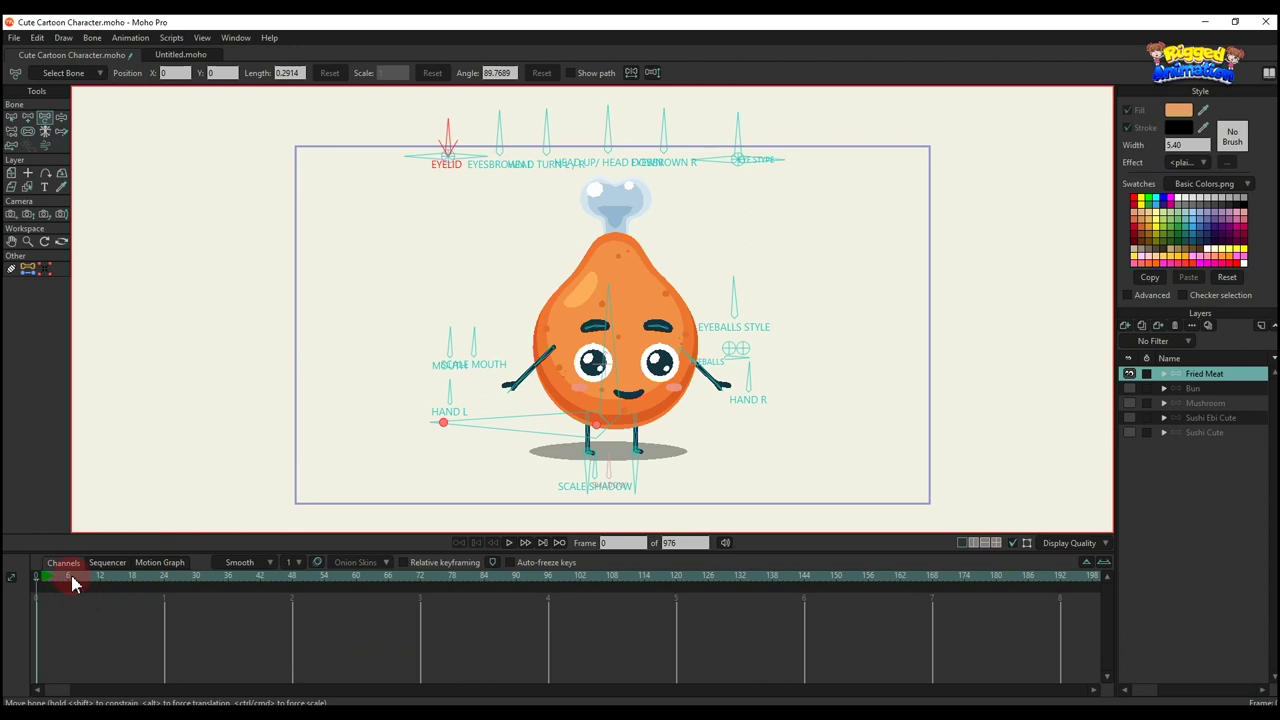
# At frame 7, rotate the Fried Meat's EYESBROWN L control to tilt the eyebrow, and reset its angle
pyautogui.click(500, 312)
pyautogui.moveTo(514, 271); pyautogui.dragTo(515, 295)
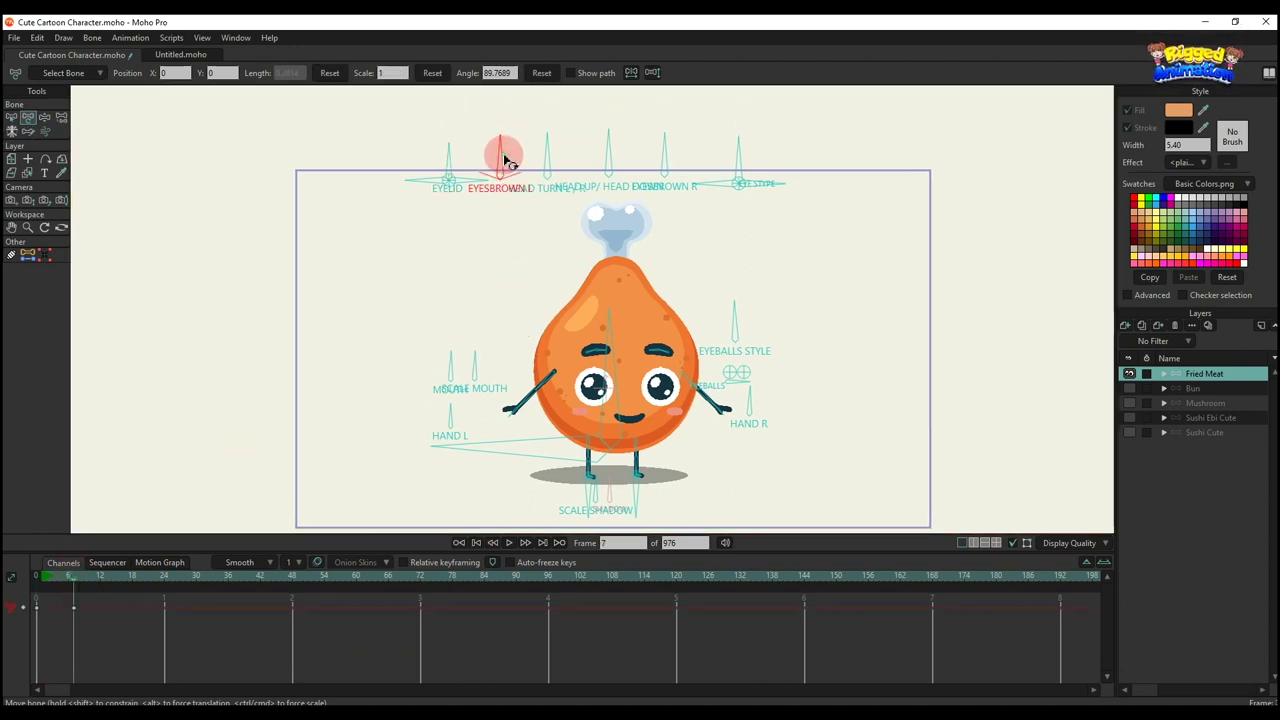
pyautogui.moveTo(483, 178); pyautogui.dragTo(580, 202)
pyautogui.click(548, 76)
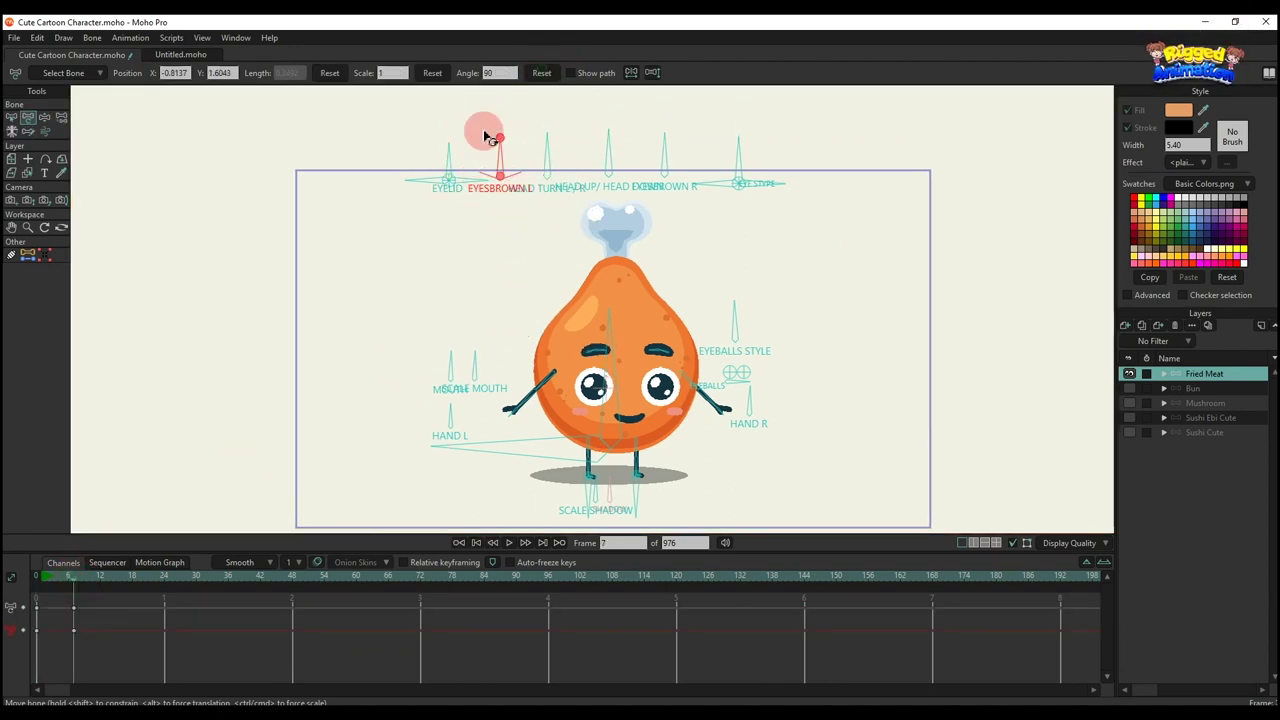
# Rotate the Fried Meat's EYELID control bones to try half-closed and sad eyes, resetting each bone's angle
pyautogui.moveTo(457, 153); pyautogui.dragTo(512, 203)
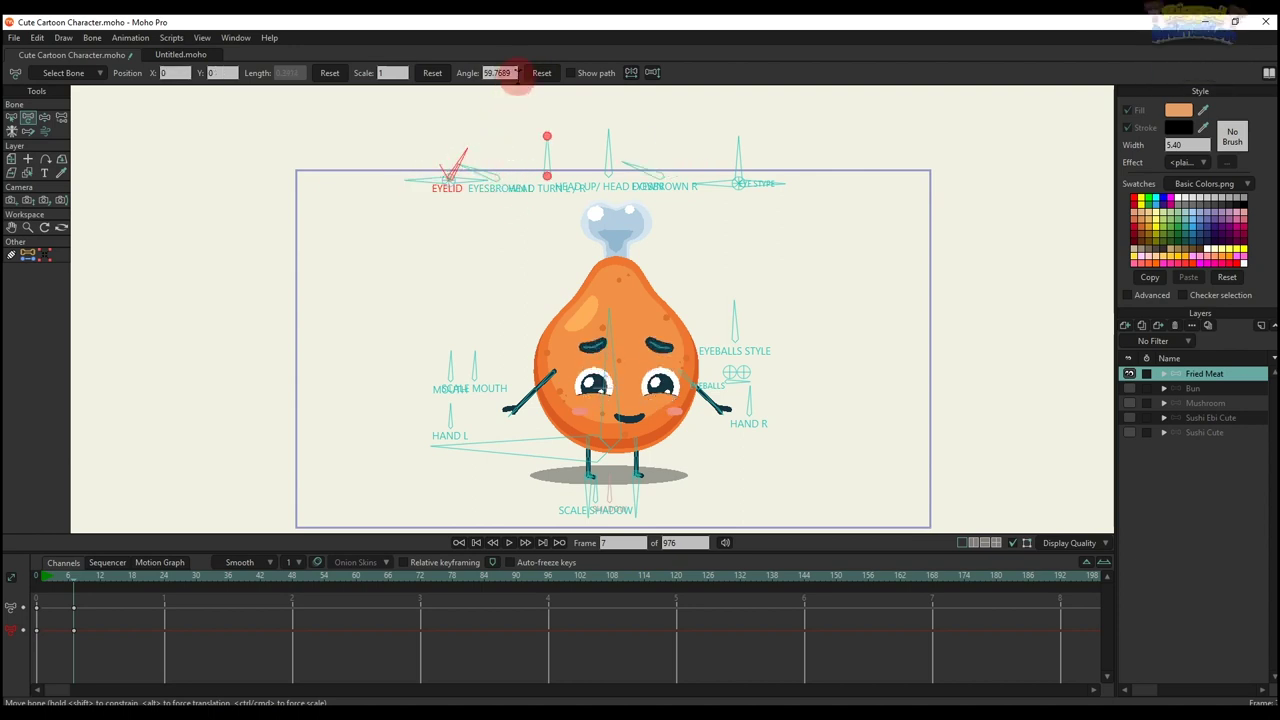
pyautogui.click(542, 75)
pyautogui.moveTo(453, 152); pyautogui.dragTo(437, 236)
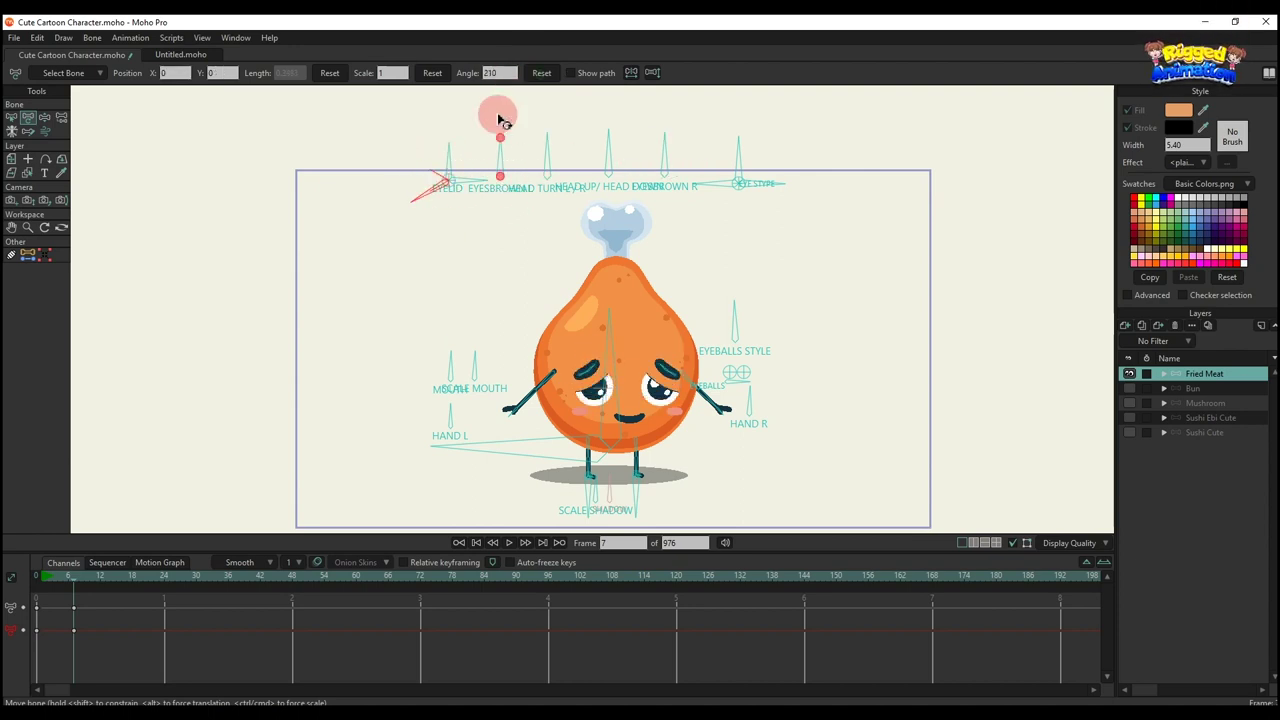
pyautogui.click(542, 78)
pyautogui.moveTo(470, 174); pyautogui.dragTo(565, 133)
pyautogui.click(545, 77)
pyautogui.click(547, 77)
pyautogui.click(541, 77)
# Rotate the Fried Meat's EYESBROWN R control to tilt the eyebrow, and reset its angle
pyautogui.moveTo(664, 137); pyautogui.dragTo(632, 175)
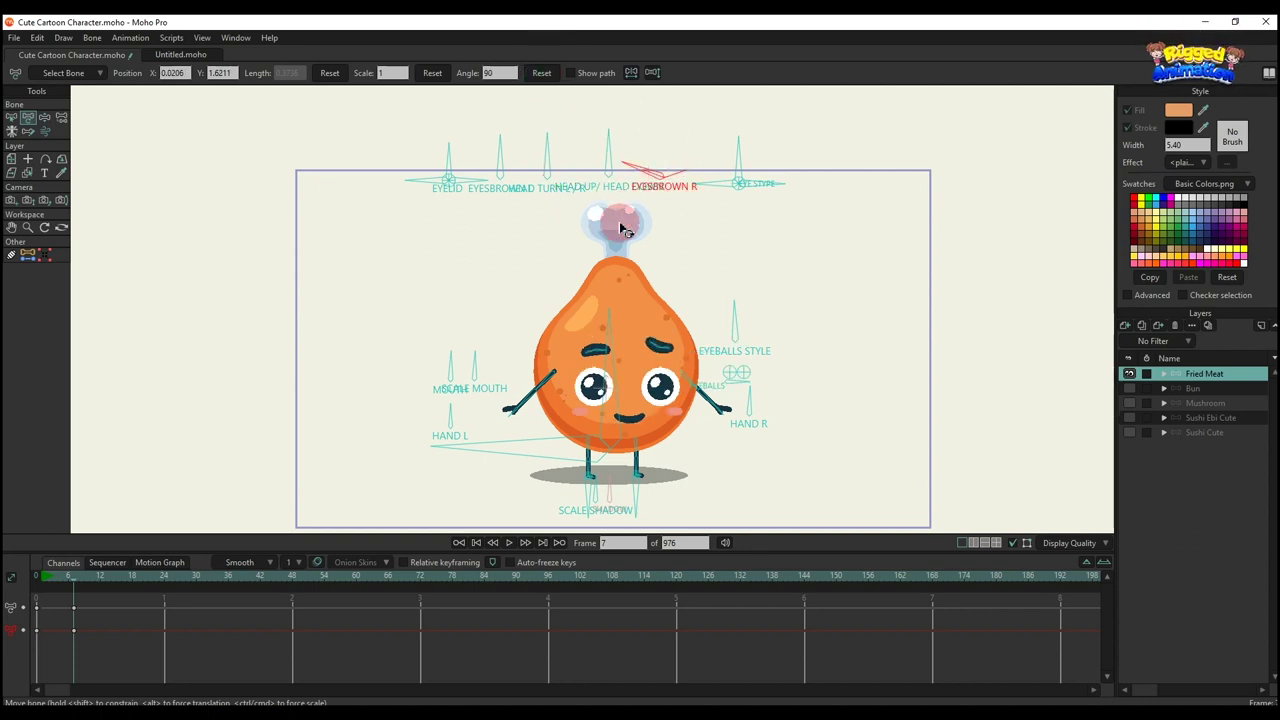
pyautogui.click(545, 82)
# Rotate the Fried Meat's eye style bones to try the smiling closed eye and the squeezed wink, and return them to the normal eyes
pyautogui.scroll(2, 746, 167)
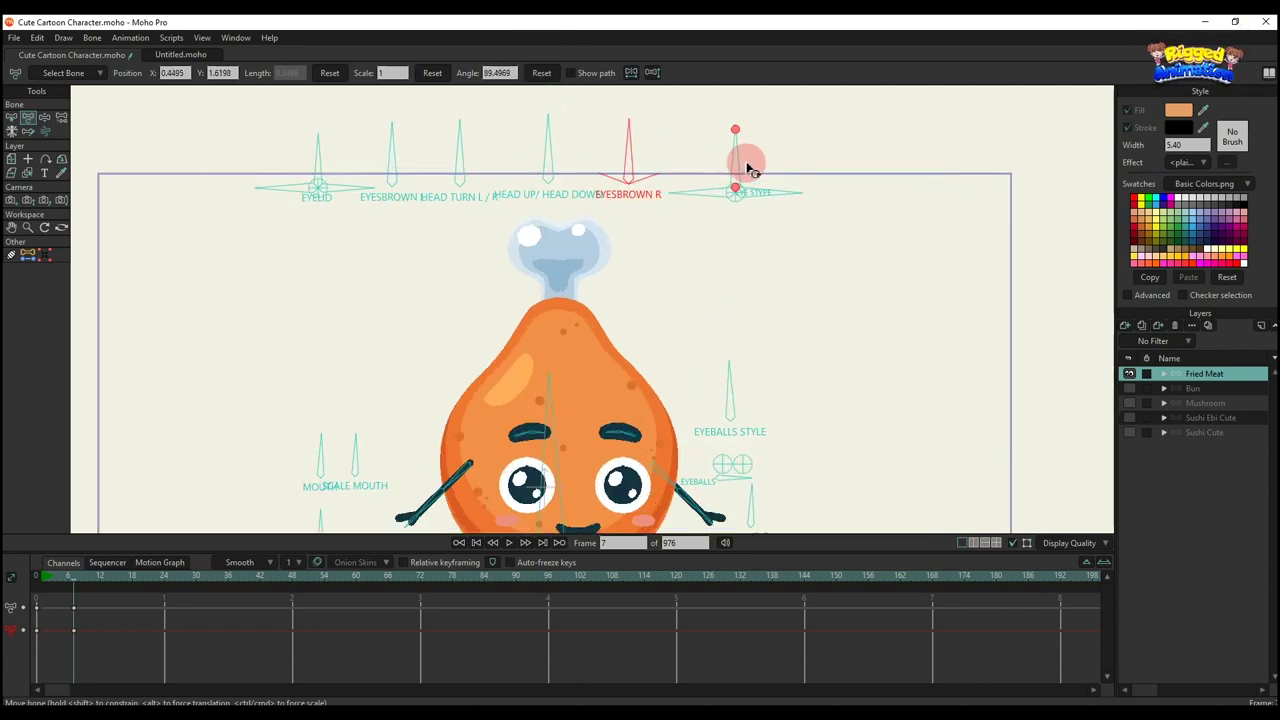
pyautogui.moveTo(750, 150); pyautogui.dragTo(688, 152)
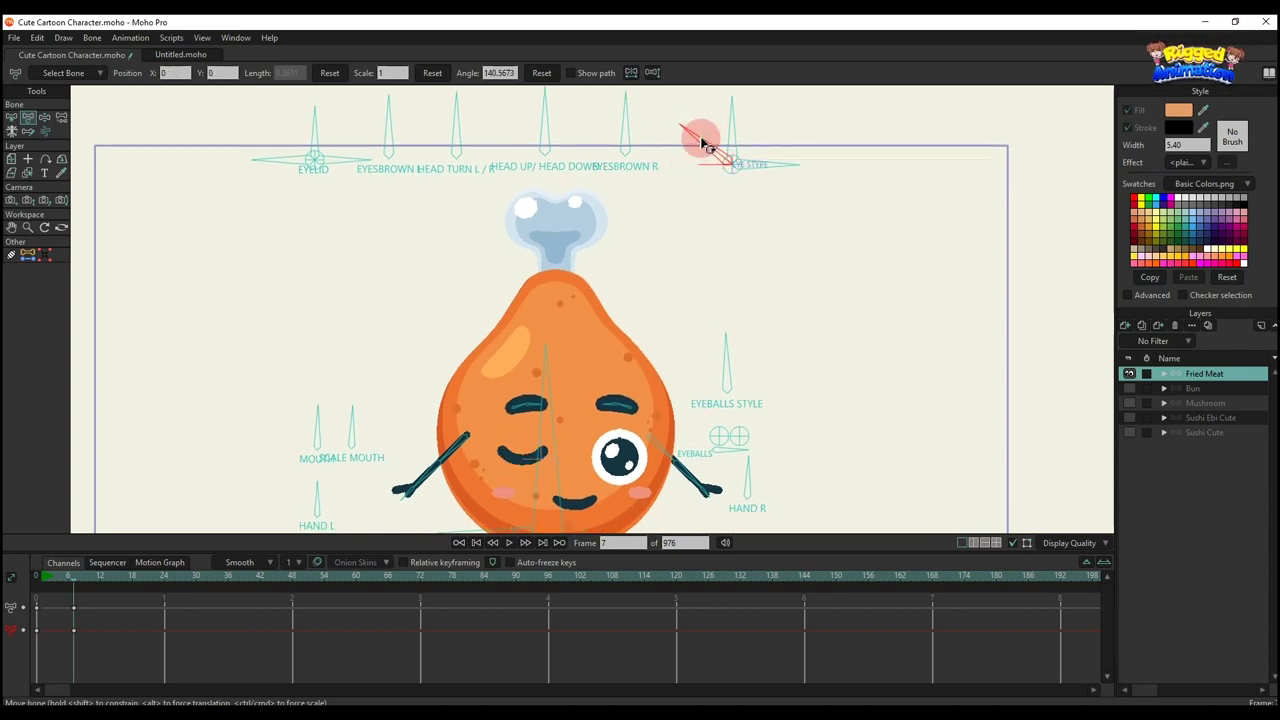
pyautogui.moveTo(704, 143); pyautogui.dragTo(725, 124)
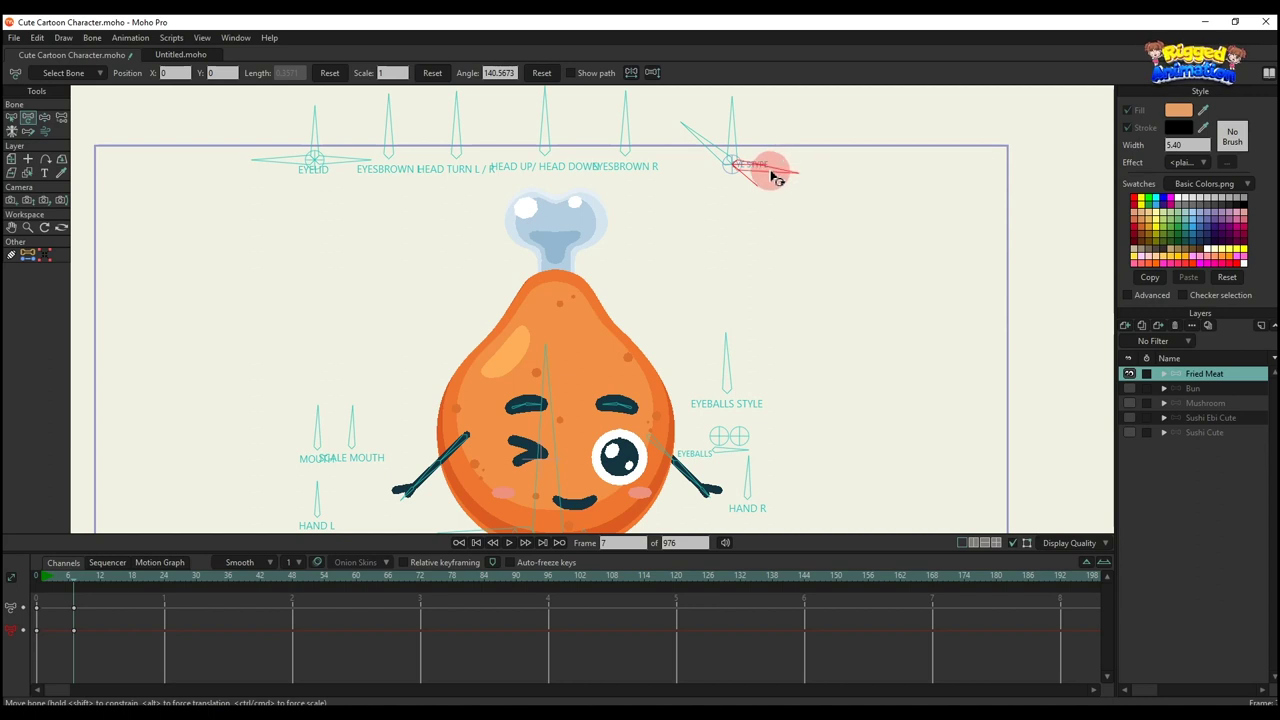
pyautogui.moveTo(771, 178); pyautogui.dragTo(735, 110)
pyautogui.scroll(-3, 670, 210)
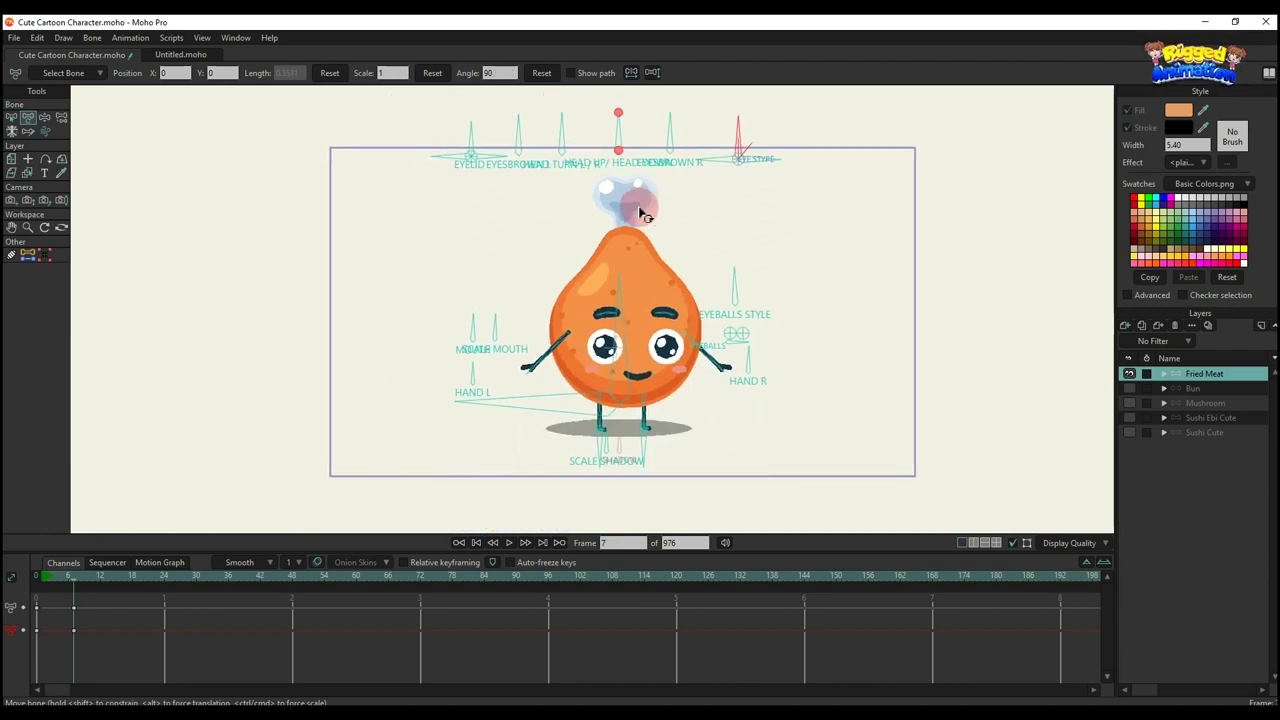
# Rotate the Fried Meat's EYEBALLS STYLE control and play back the animation
pyautogui.scroll(3, 700, 255)
pyautogui.moveTo(737, 223); pyautogui.dragTo(651, 219)
pyautogui.press('space')
pyautogui.press('space')
# Rotate the Fried Meat's SCALE MOUTH and MOUTH controls to try different mouth sizes and shapes
pyautogui.moveTo(333, 297); pyautogui.dragTo(312, 305)
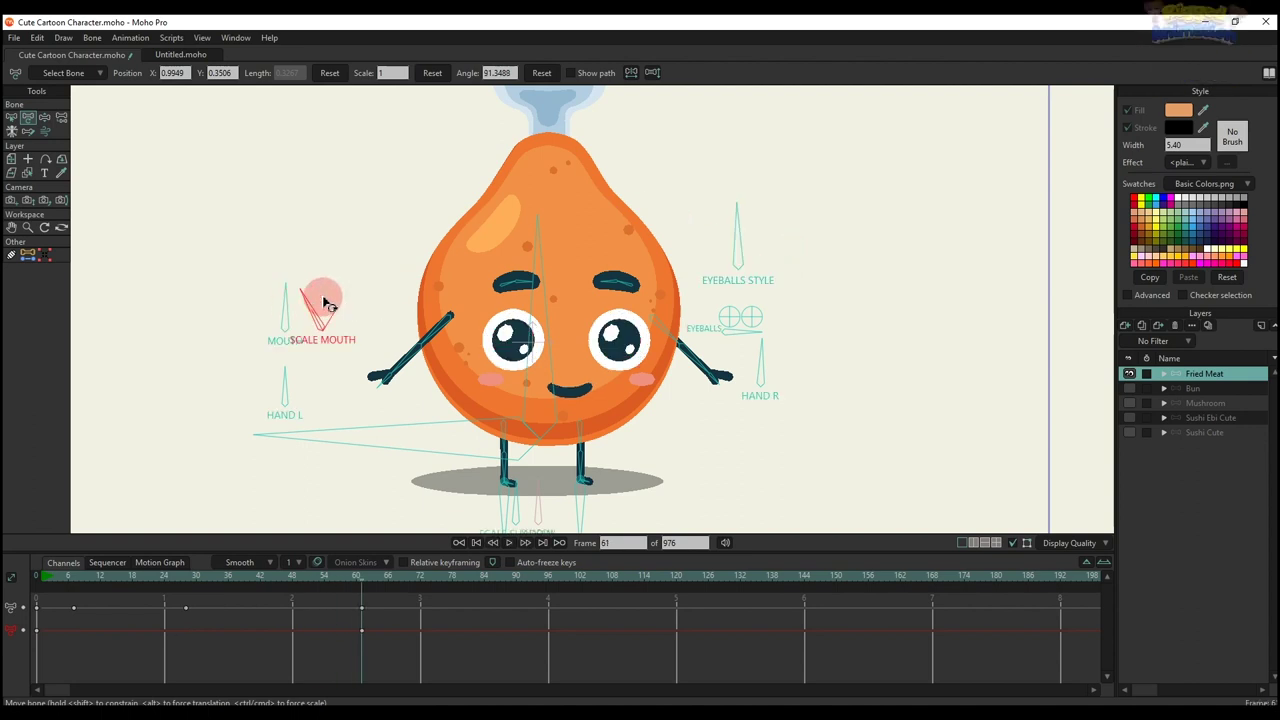
pyautogui.moveTo(371, 337); pyautogui.dragTo(428, 142)
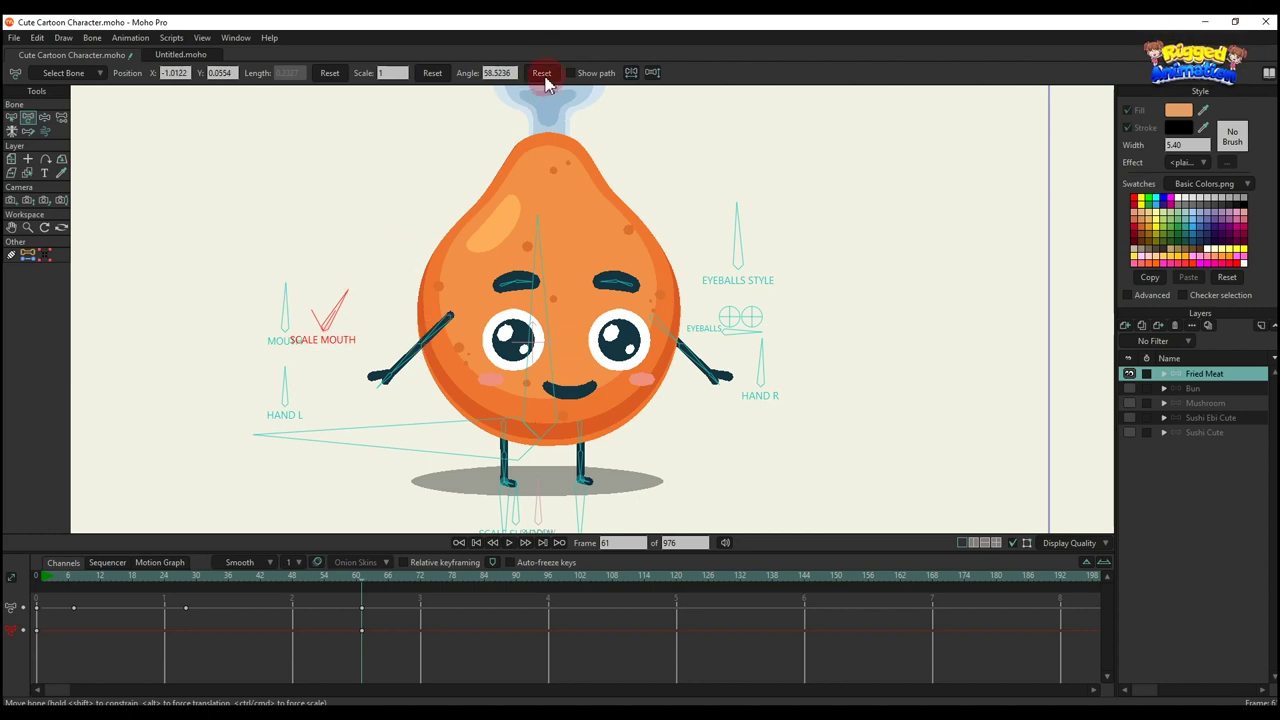
pyautogui.moveTo(285, 288); pyautogui.dragTo(279, 313)
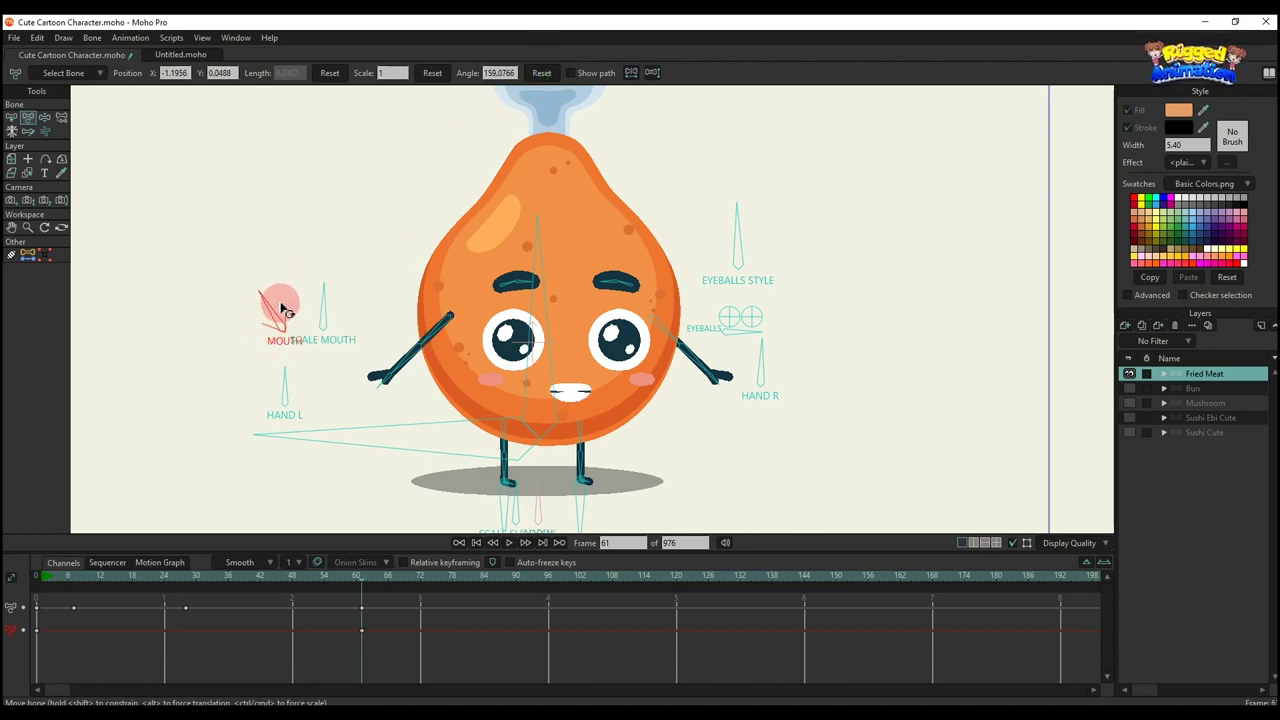
# Rotate the Fried Meat's HAND L and HAND R controls to try different hand poses
pyautogui.click(290, 400)
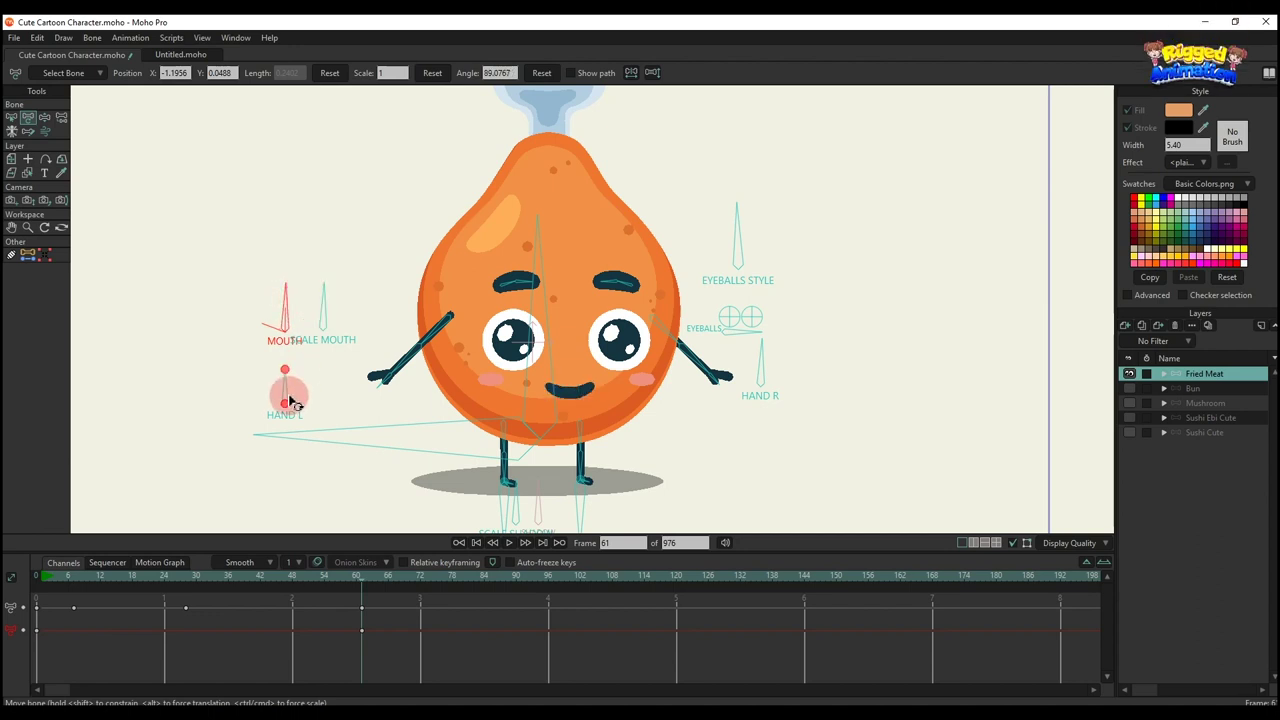
pyautogui.moveTo(253, 420); pyautogui.dragTo(375, 372)
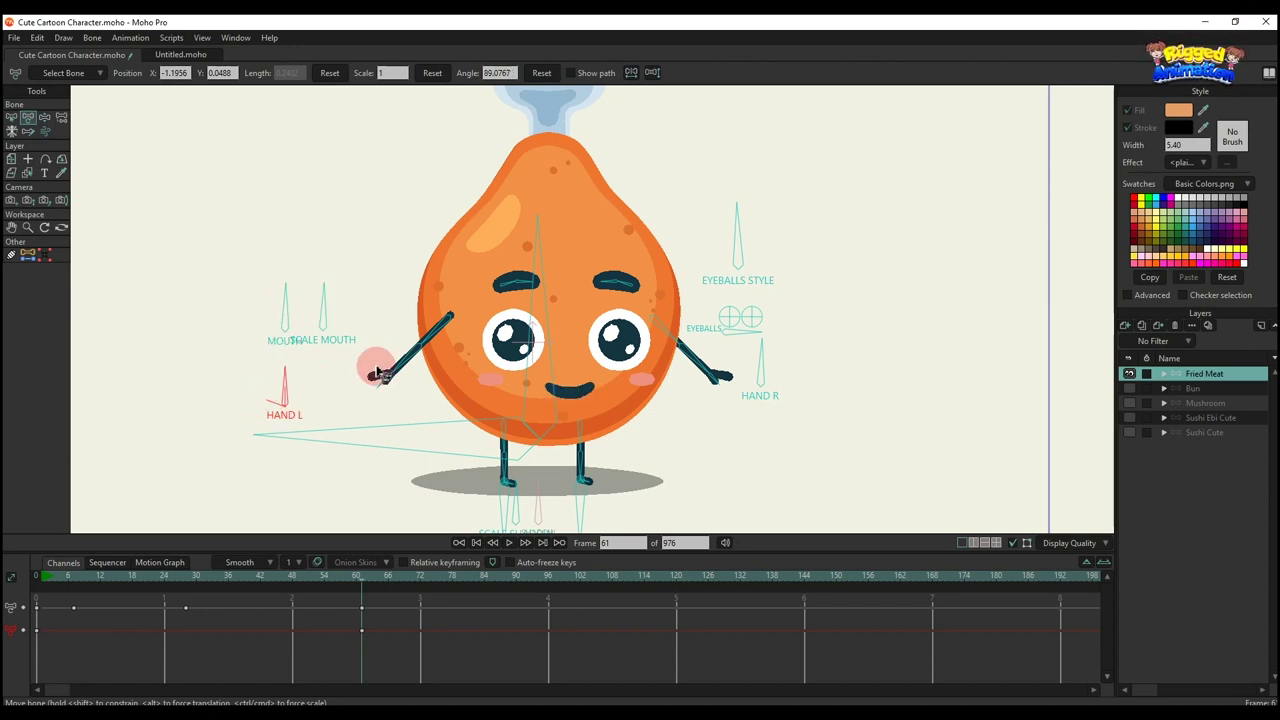
pyautogui.moveTo(767, 368); pyautogui.dragTo(792, 378)
# Shift the Fried Meat's gaze with the EYEBALLS control and try moving its body bones
pyautogui.moveTo(712, 334); pyautogui.dragTo(750, 329)
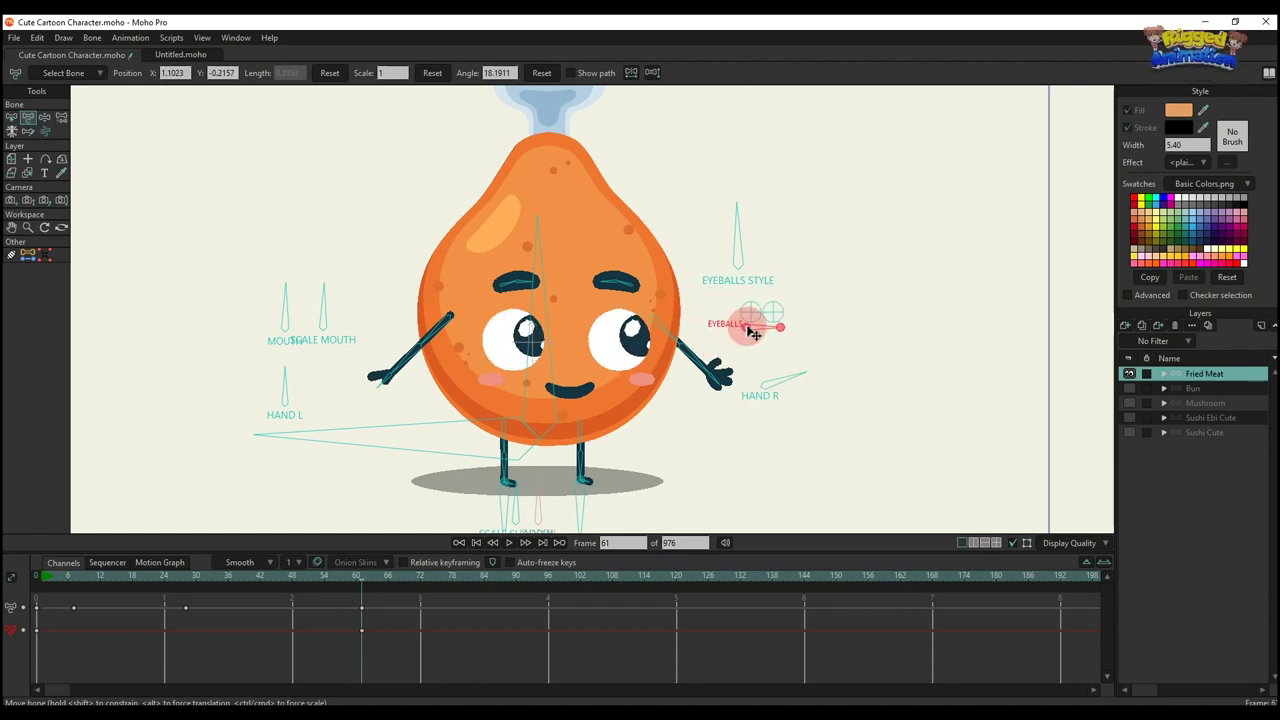
pyautogui.scroll(-1, 616, 435)
pyautogui.moveTo(616, 435); pyautogui.dragTo(638, 373)
pyautogui.moveTo(562, 380); pyautogui.dragTo(540, 456)
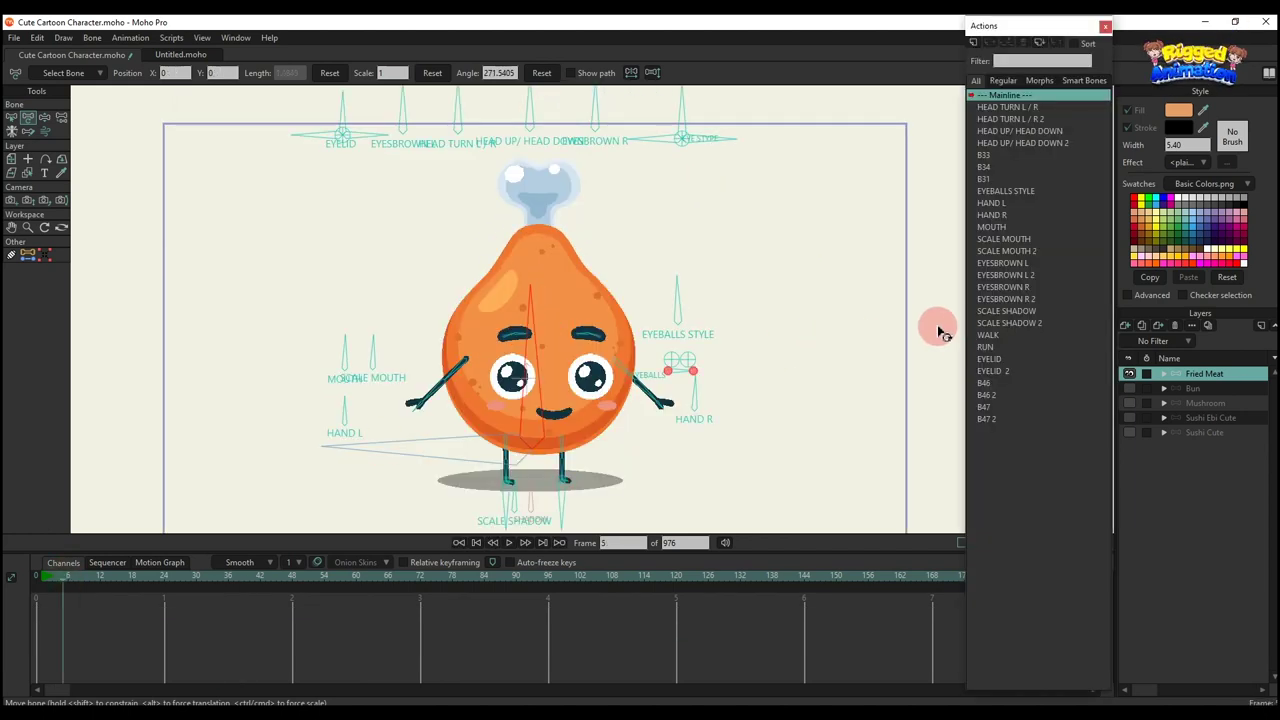
# Insert the WALK action into the Fried Meat's main timeline at frame 5 and play it
pyautogui.click(985, 336)
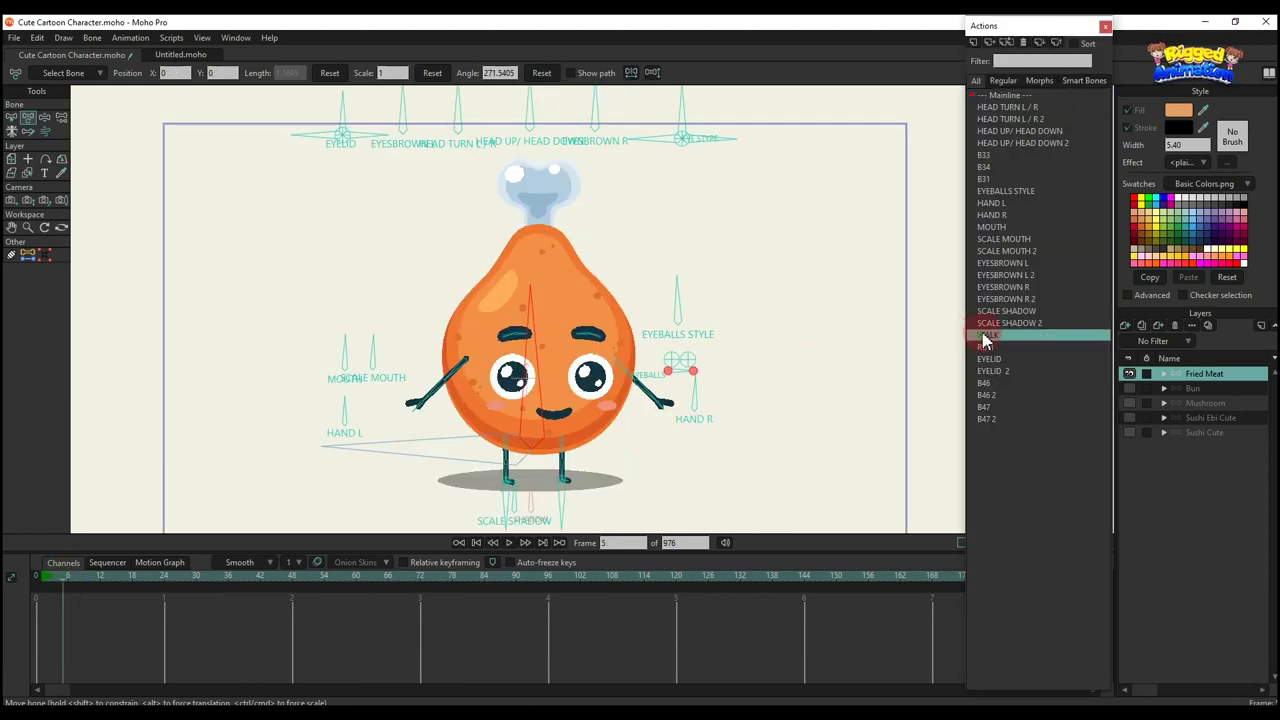
pyautogui.click(989, 44)
pyautogui.press('space')
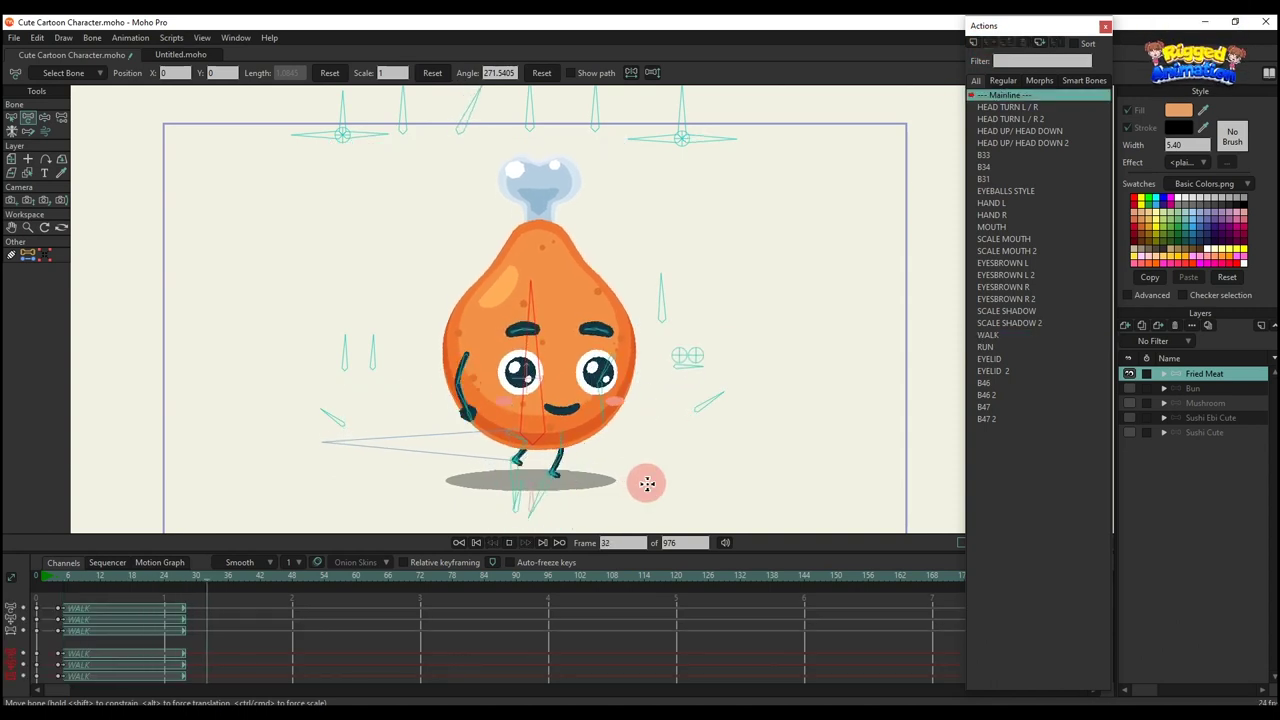
# Insert the RUN action into the Fried Meat's main timeline at about frame 76 and play it
pyautogui.click(986, 348)
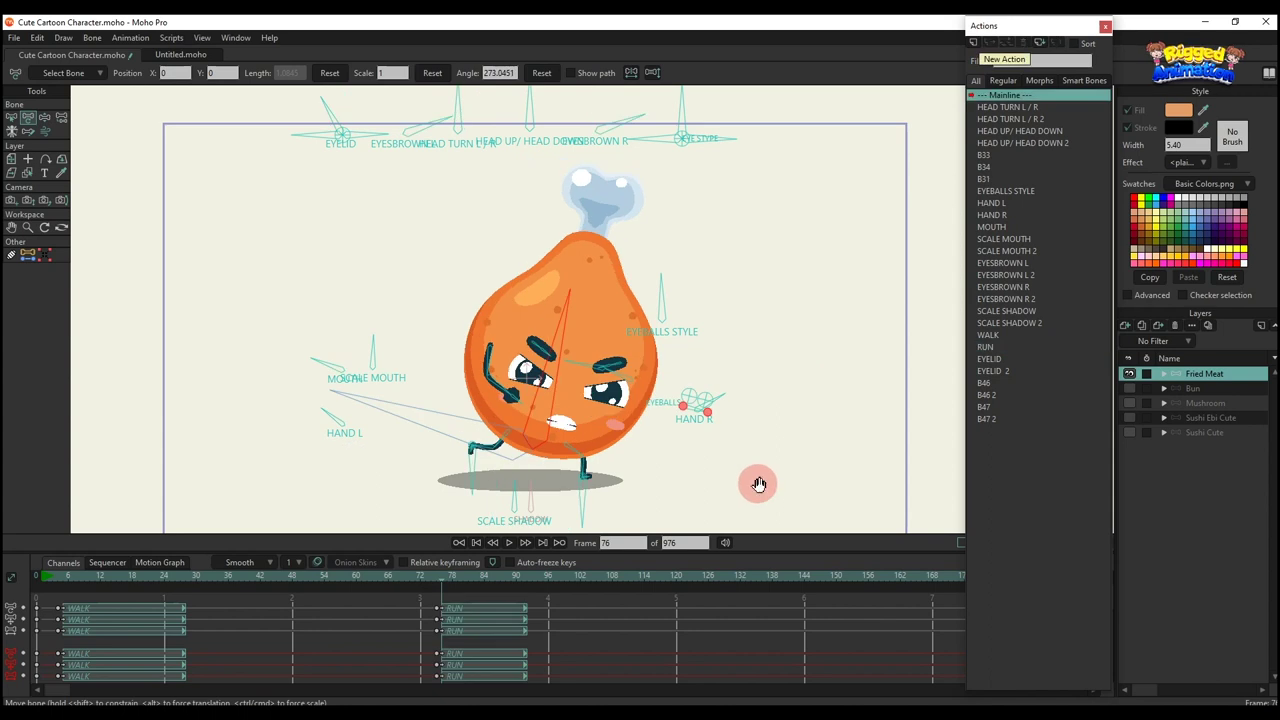
pyautogui.press('space')
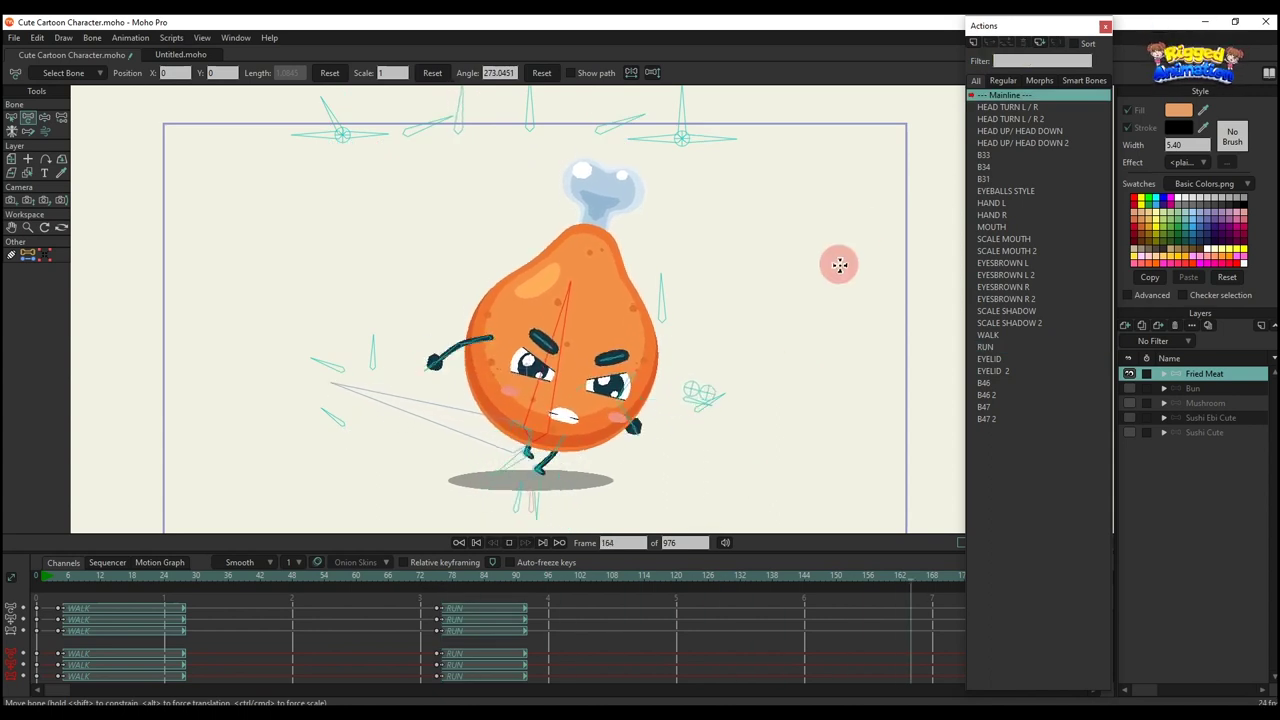
pyautogui.press('space')
# Hide the Fried Meat layer, and show and select the Bun layer
pyautogui.click(1130, 373)
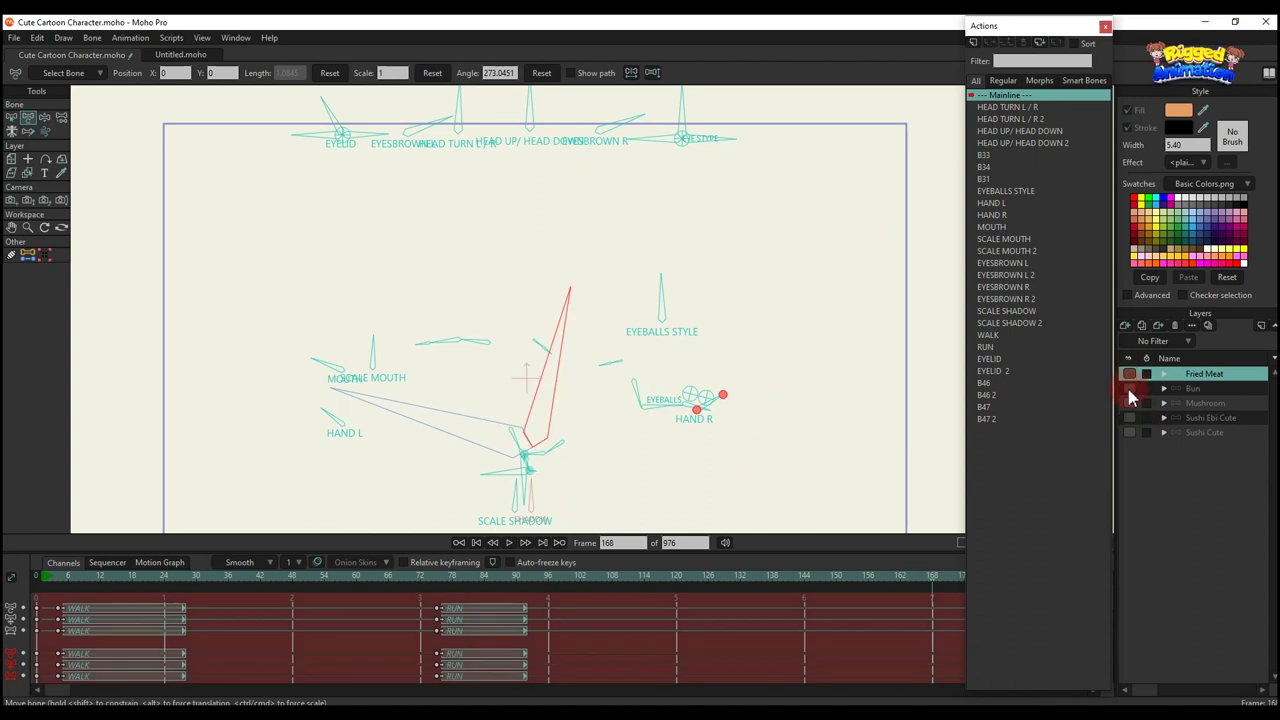
pyautogui.click(1130, 388)
pyautogui.click(1193, 388)
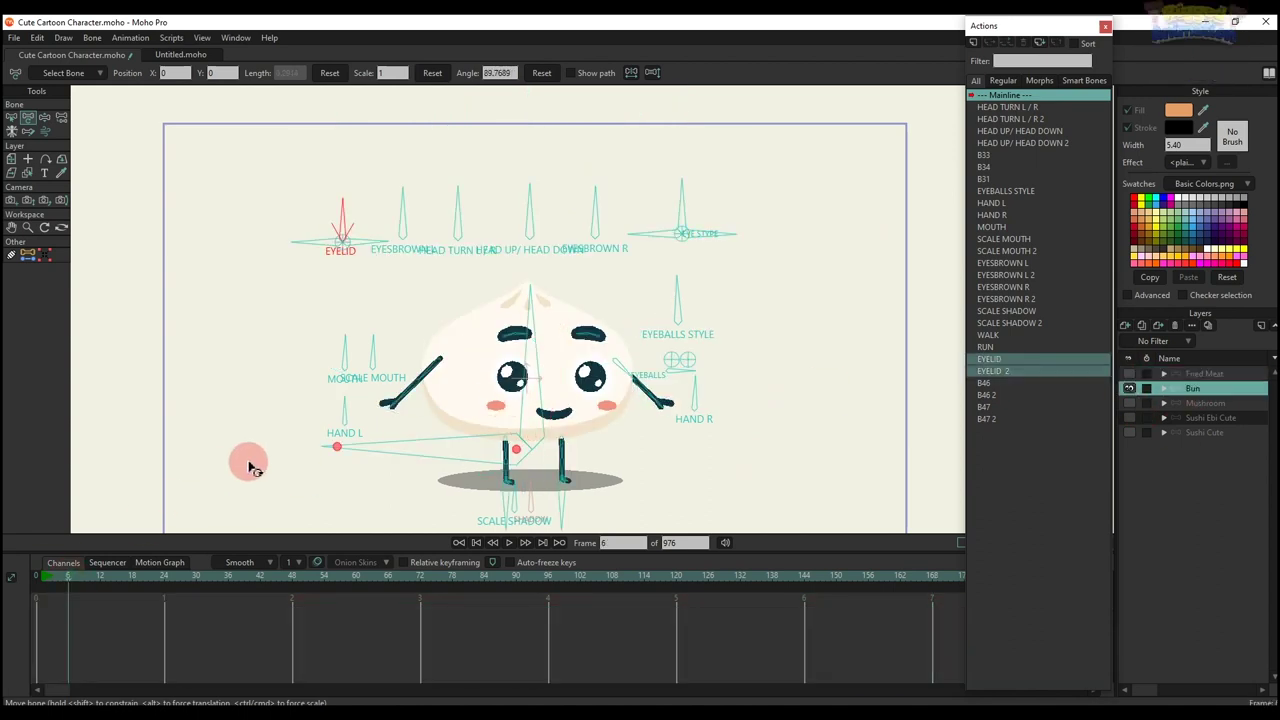
# At frame 6, rotate the Bun's eyelid control bone and reset its angle
pyautogui.moveTo(314, 214); pyautogui.dragTo(316, 287)
pyautogui.click(543, 73)
pyautogui.click(541, 74)
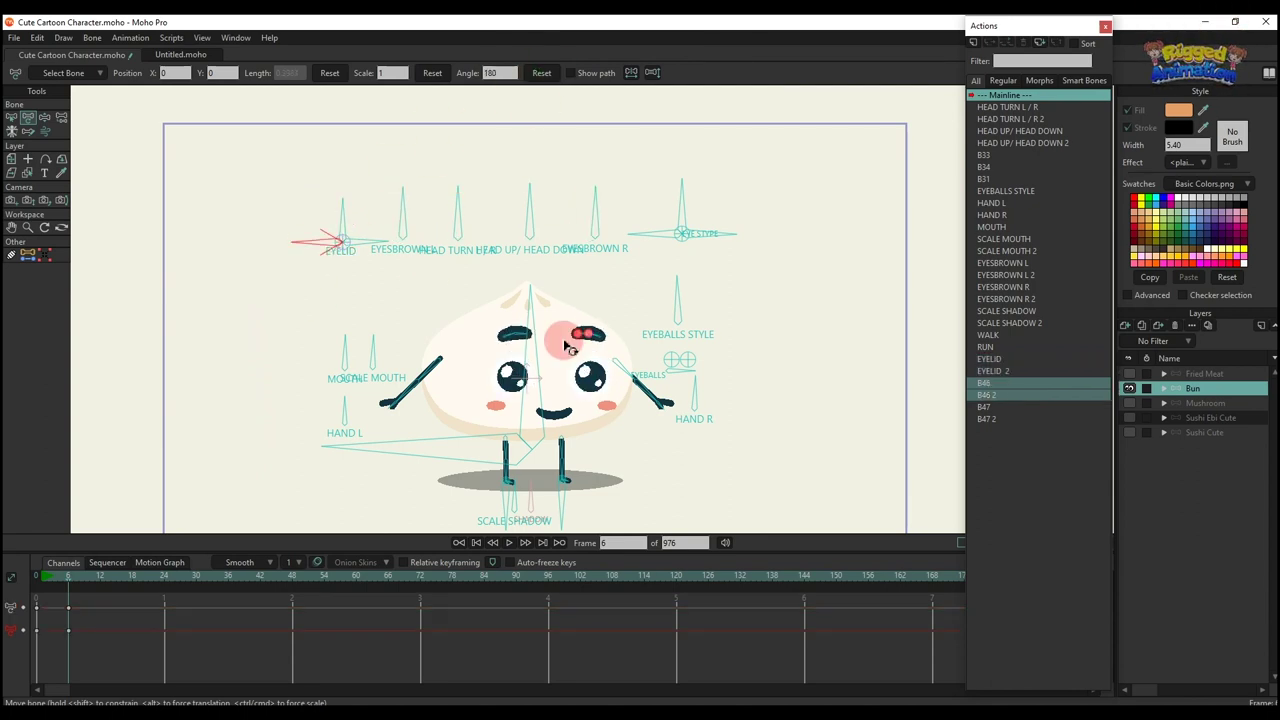
# Rotate the Bun's B46 eyelid bone to try the angry eyes, and reset its angle
pyautogui.scroll(2, 565, 345)
pyautogui.moveTo(557, 340); pyautogui.dragTo(541, 308)
pyautogui.moveTo(257, 164); pyautogui.dragTo(211, 287)
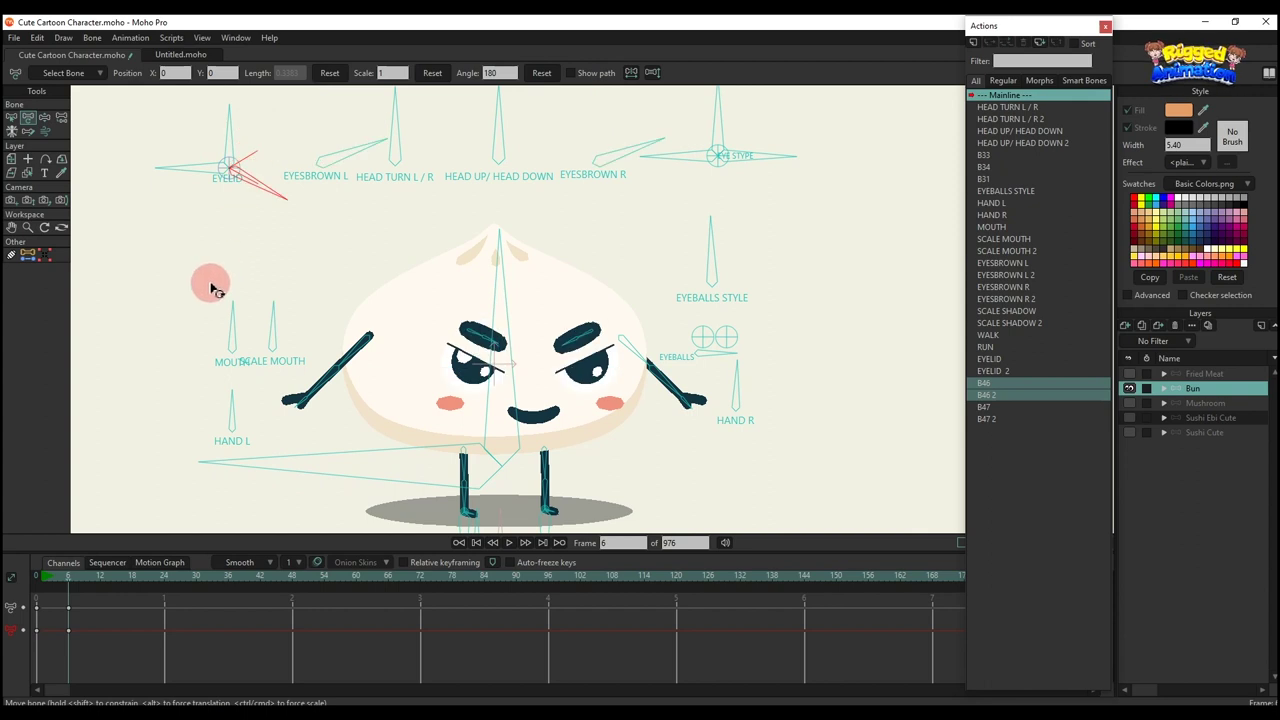
pyautogui.click(541, 73)
# Rotate the Bun's eye style bones to try the alternative eye shapes, and return to the normal eyes
pyautogui.click(665, 162)
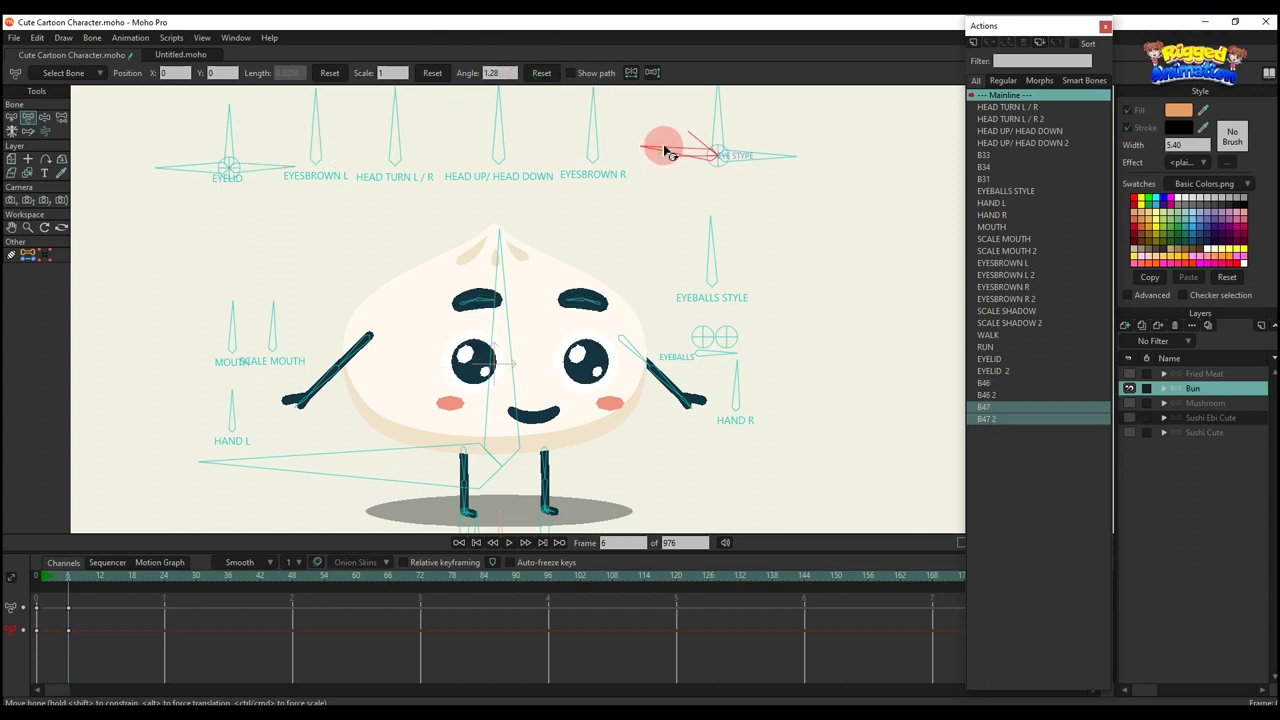
pyautogui.moveTo(666, 152); pyautogui.dragTo(760, 168)
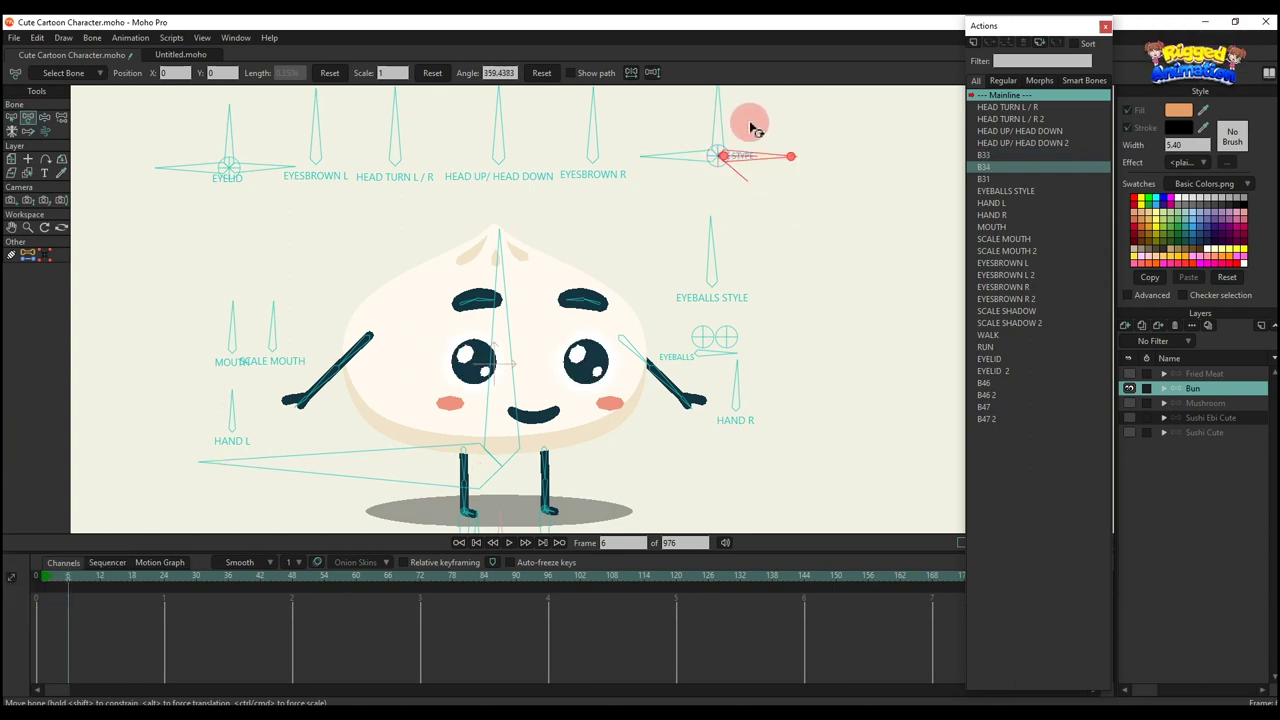
pyautogui.moveTo(754, 128)
pyautogui.mouseDown()
pyautogui.moveTo(738, 114)
pyautogui.moveTo(762, 123)
pyautogui.mouseUp()
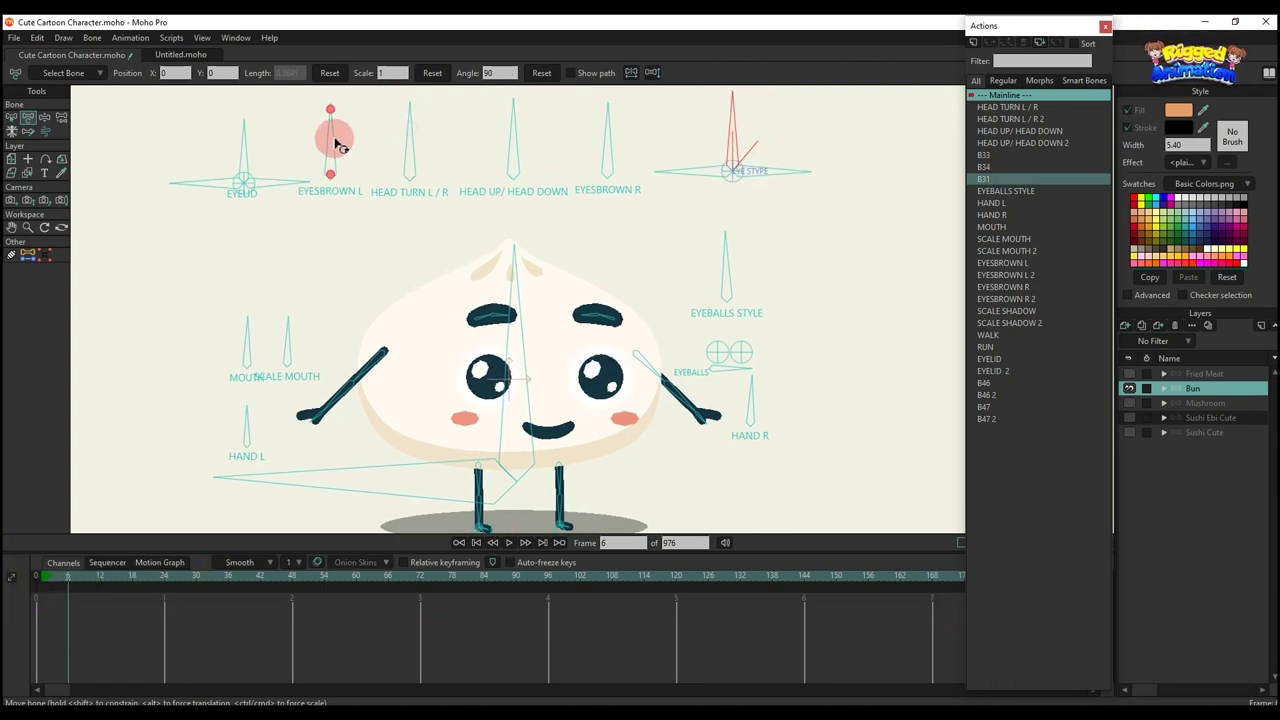
# Rotate the Bun's EYESBROWN L and EYESBROWN R controls to 160° and 20° for worried and angry brows, and delete their keyframes
pyautogui.moveTo(334, 134); pyautogui.dragTo(283, 175)
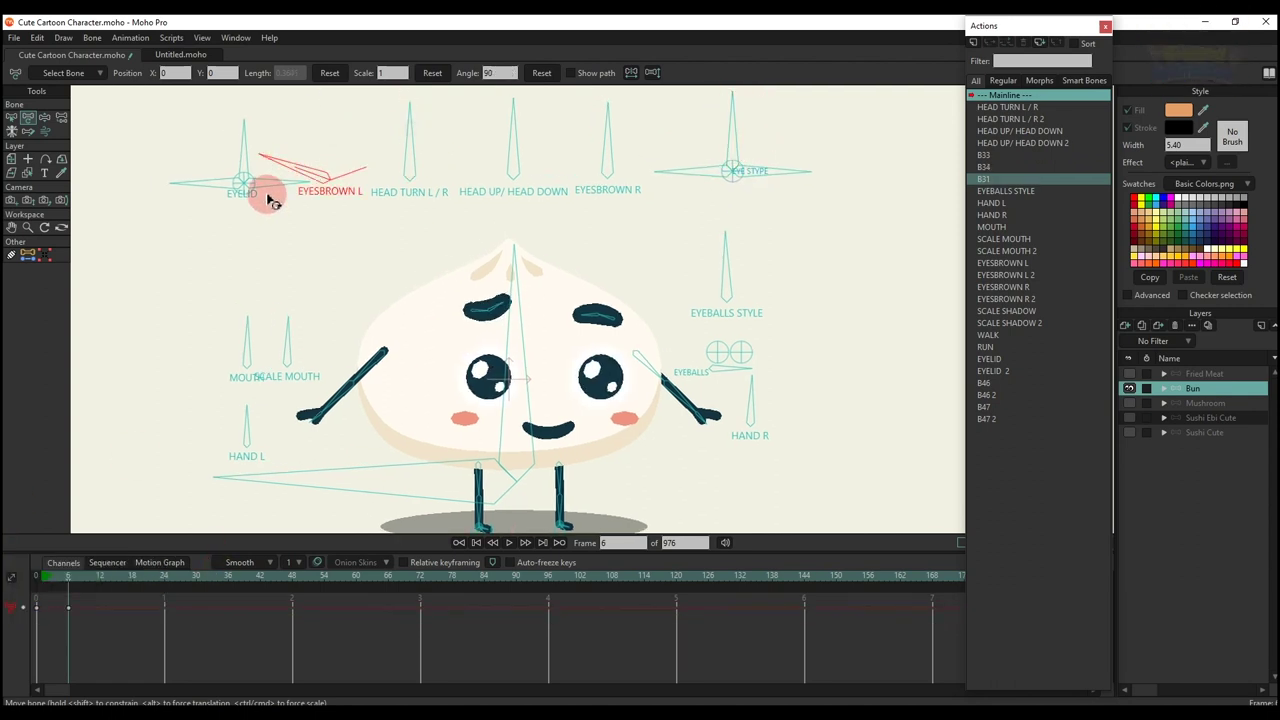
pyautogui.moveTo(630, 151); pyautogui.dragTo(497, 208)
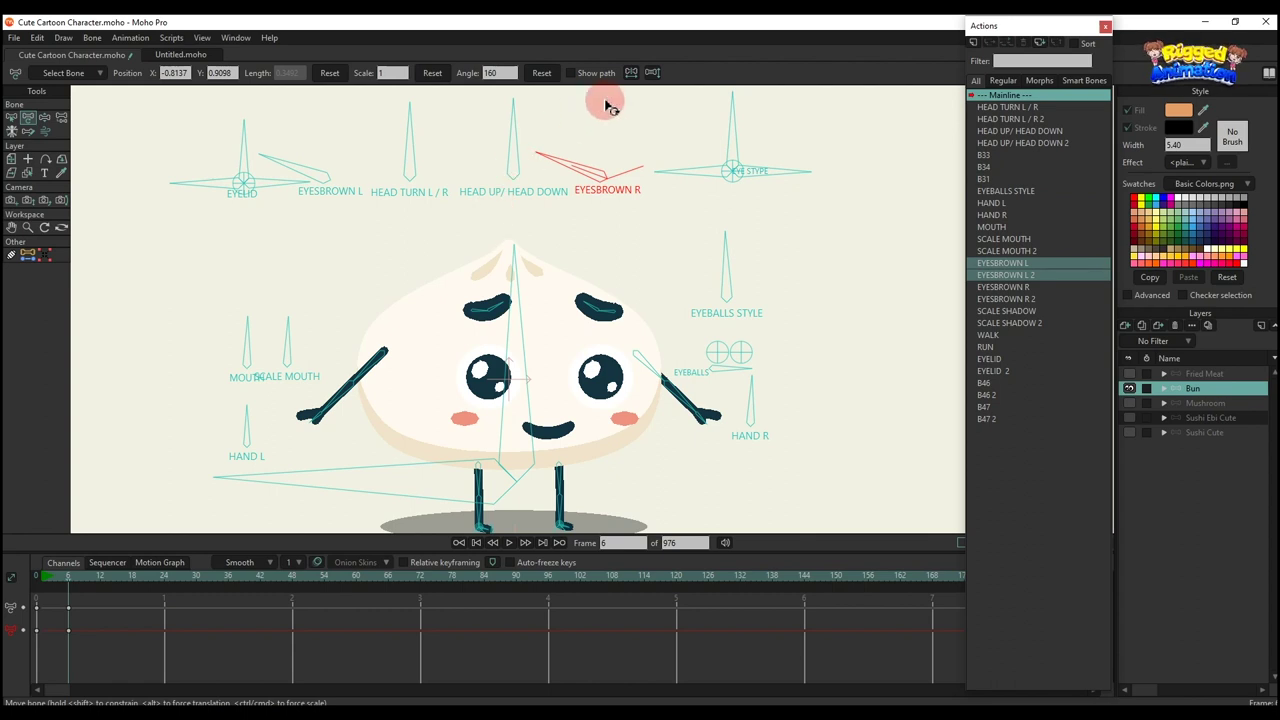
pyautogui.moveTo(605, 103); pyautogui.dragTo(722, 234)
pyautogui.moveTo(336, 168); pyautogui.dragTo(482, 315)
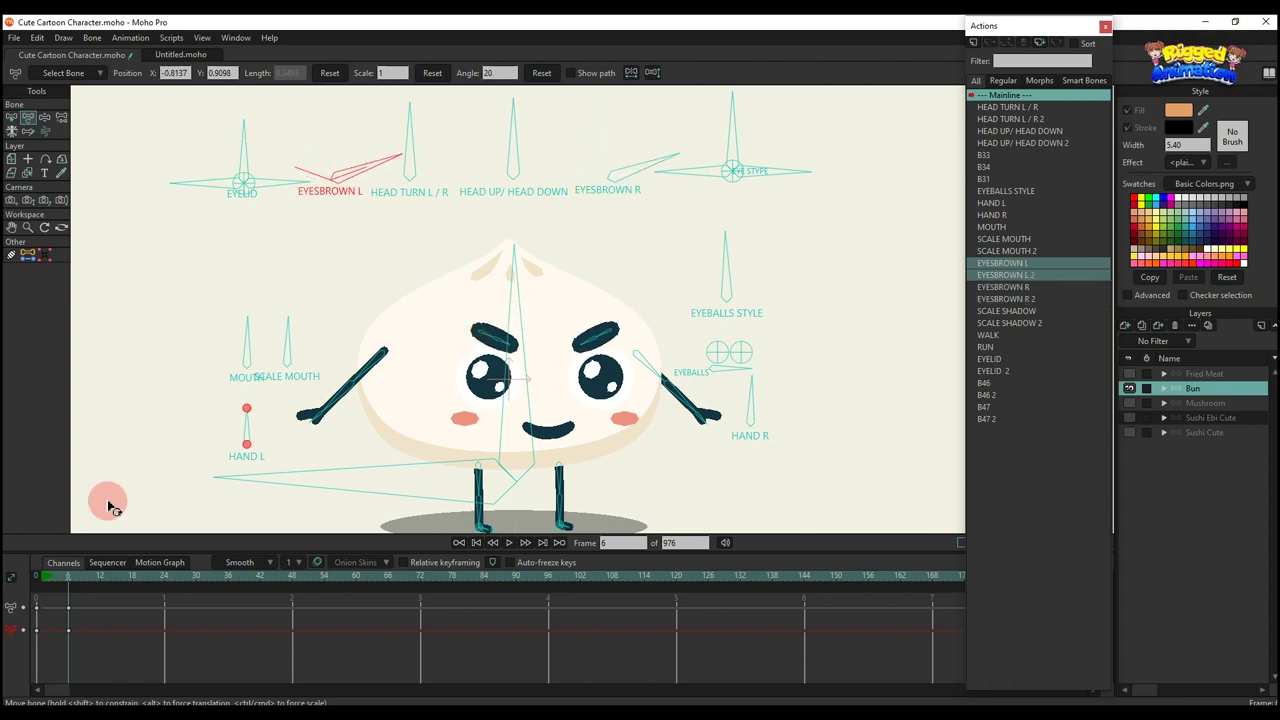
pyautogui.moveTo(119, 659); pyautogui.dragTo(9, 566)
pyautogui.press('Delete')
# Try the Bun's HEAD TURN L / R and HEAD UP/ HEAD DOWN controls, and delete the resulting keyframes
pyautogui.moveTo(418, 124); pyautogui.dragTo(508, 188)
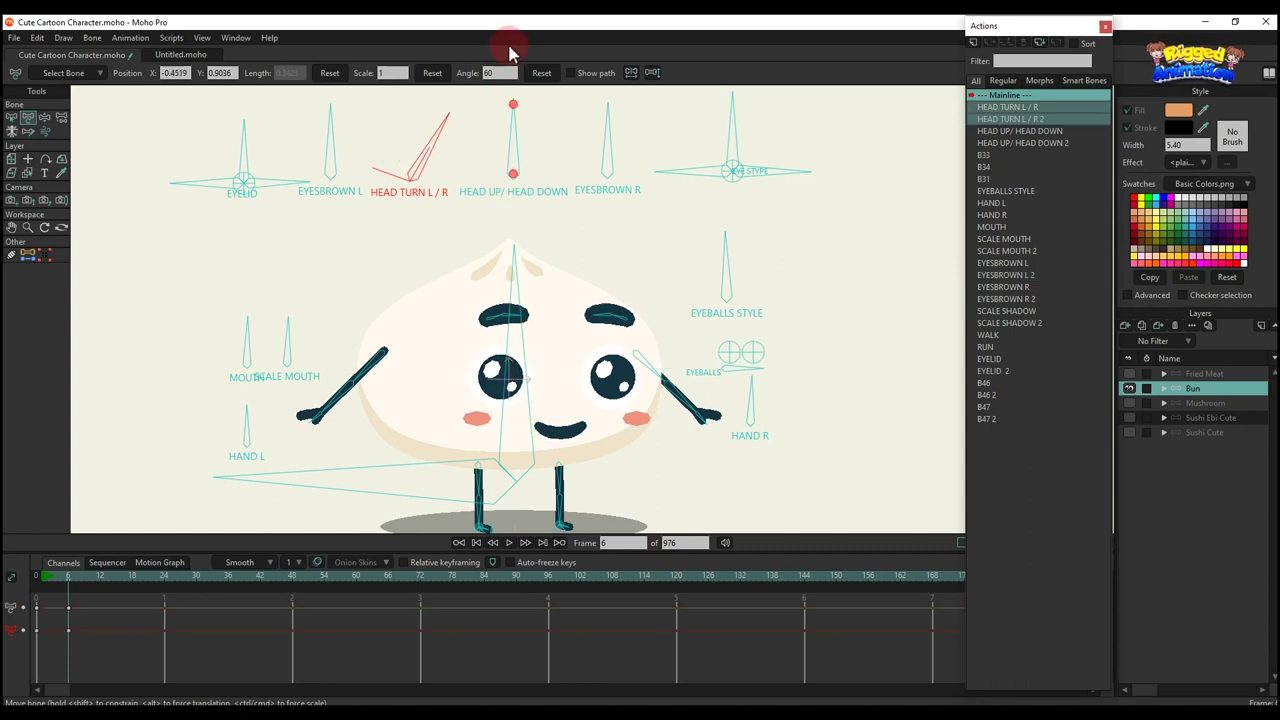
pyautogui.moveTo(509, 52); pyautogui.dragTo(578, 262)
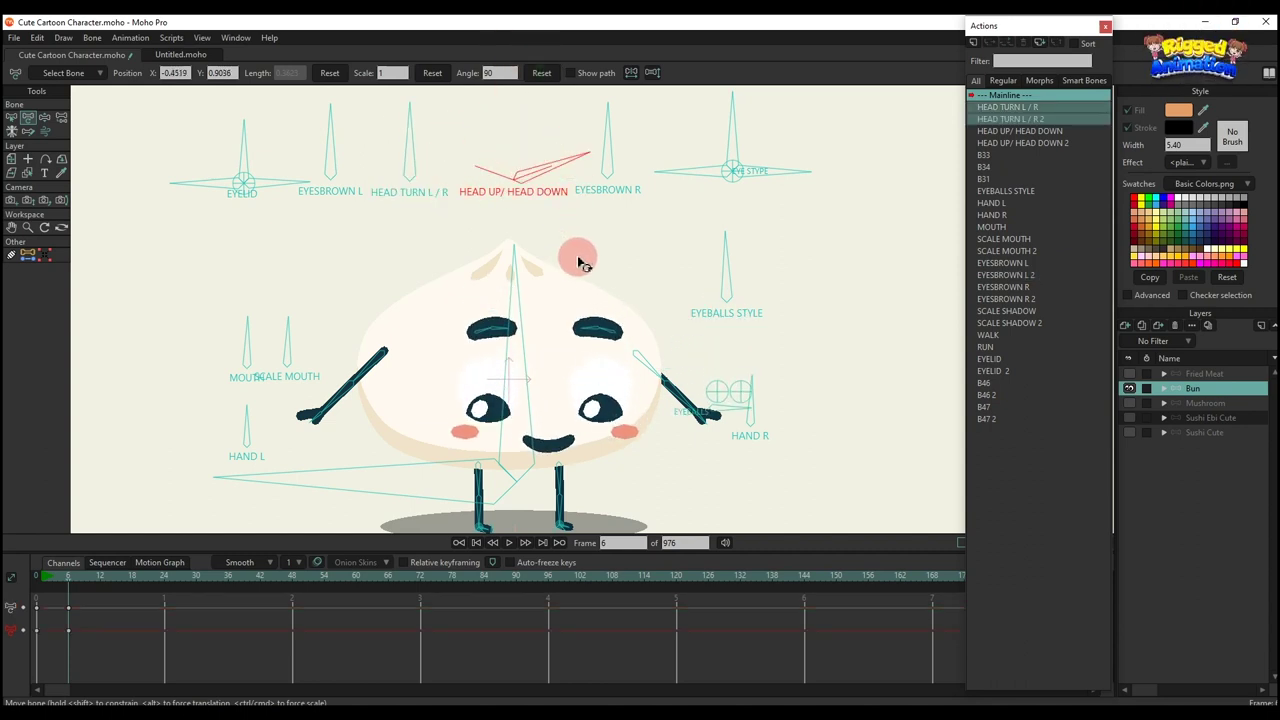
pyautogui.moveTo(174, 656); pyautogui.dragTo(9, 517)
pyautogui.press('Delete')
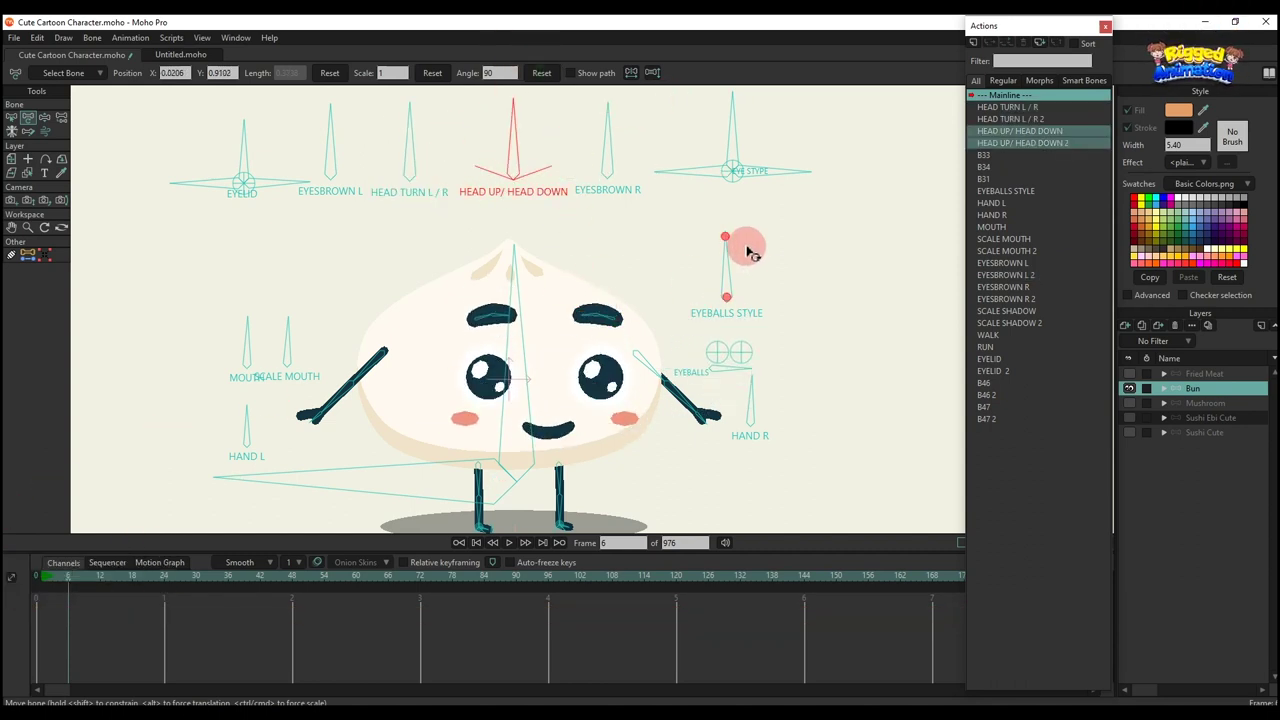
# Rotate the Bun's EYEBALLS STYLE control to about 21° for spiral eyes and advance the timeline to frame 21
pyautogui.moveTo(741, 263); pyautogui.dragTo(776, 330)
pyautogui.press('Right')
pyautogui.press('Right')
pyautogui.press('Right')
pyautogui.press('Right')
pyautogui.press('Right')
pyautogui.press('Right')
pyautogui.press('Right')
pyautogui.press('Right')
pyautogui.press('Right')
pyautogui.press('Right')
pyautogui.press('Right')
pyautogui.press('Right')
pyautogui.press('Right')
pyautogui.press('Right')
pyautogui.press('Right')
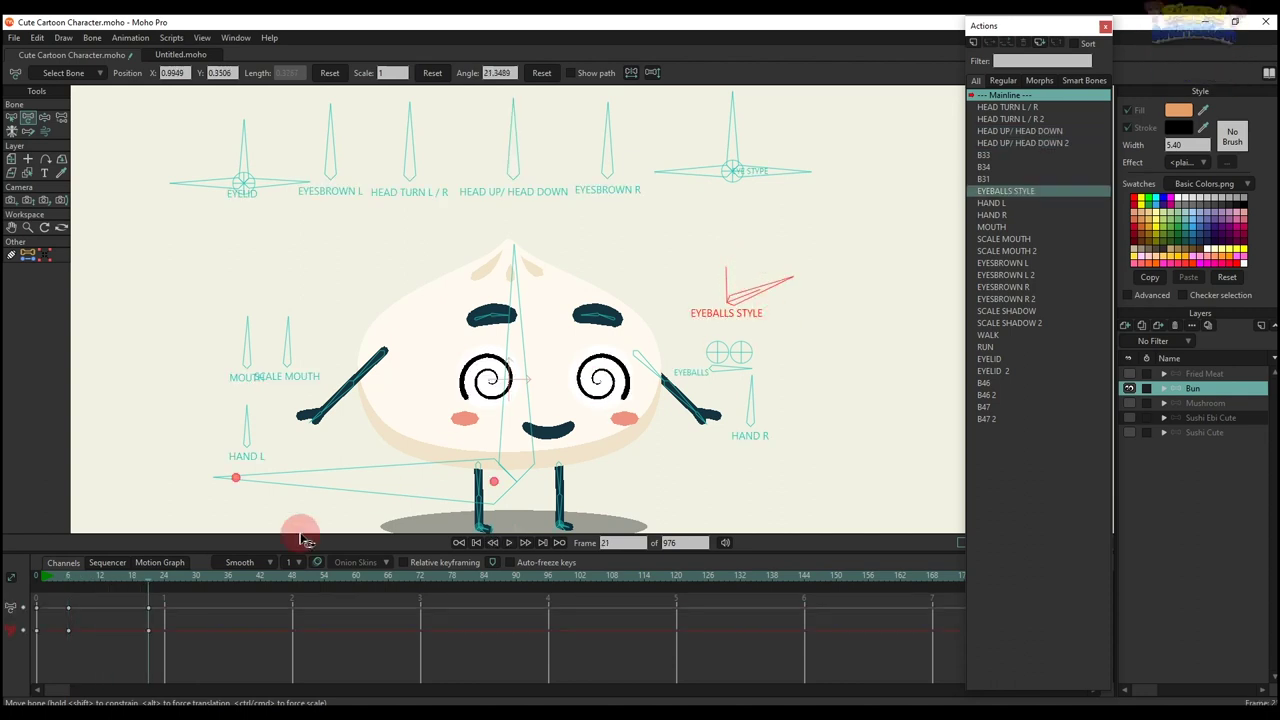
# Delete the Bun's EYEBALLS STYLE keyframes and return the timeline to frame 4
pyautogui.moveTo(237, 623); pyautogui.dragTo(14, 529)
pyautogui.press('Delete')
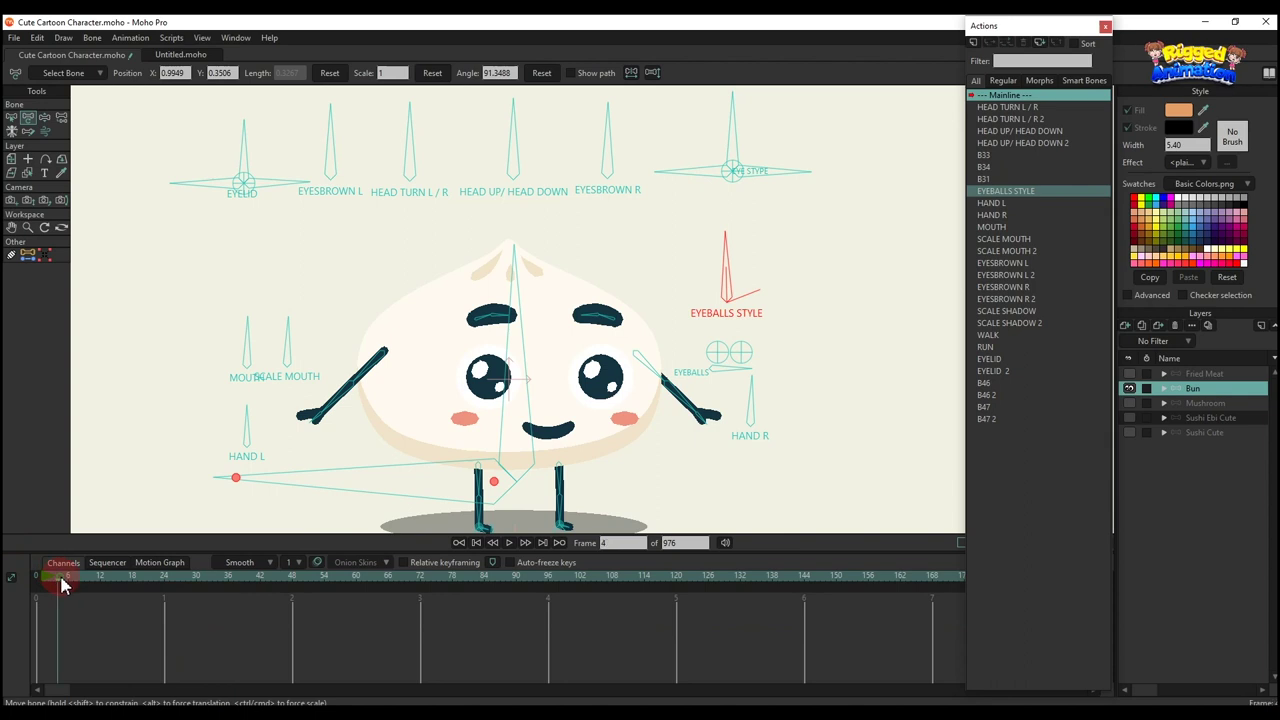
# Try the Bun's MOUTH and SCALE MOUTH controls at frame 4, and undo the mouth changes
pyautogui.moveTo(243, 334); pyautogui.dragTo(255, 345)
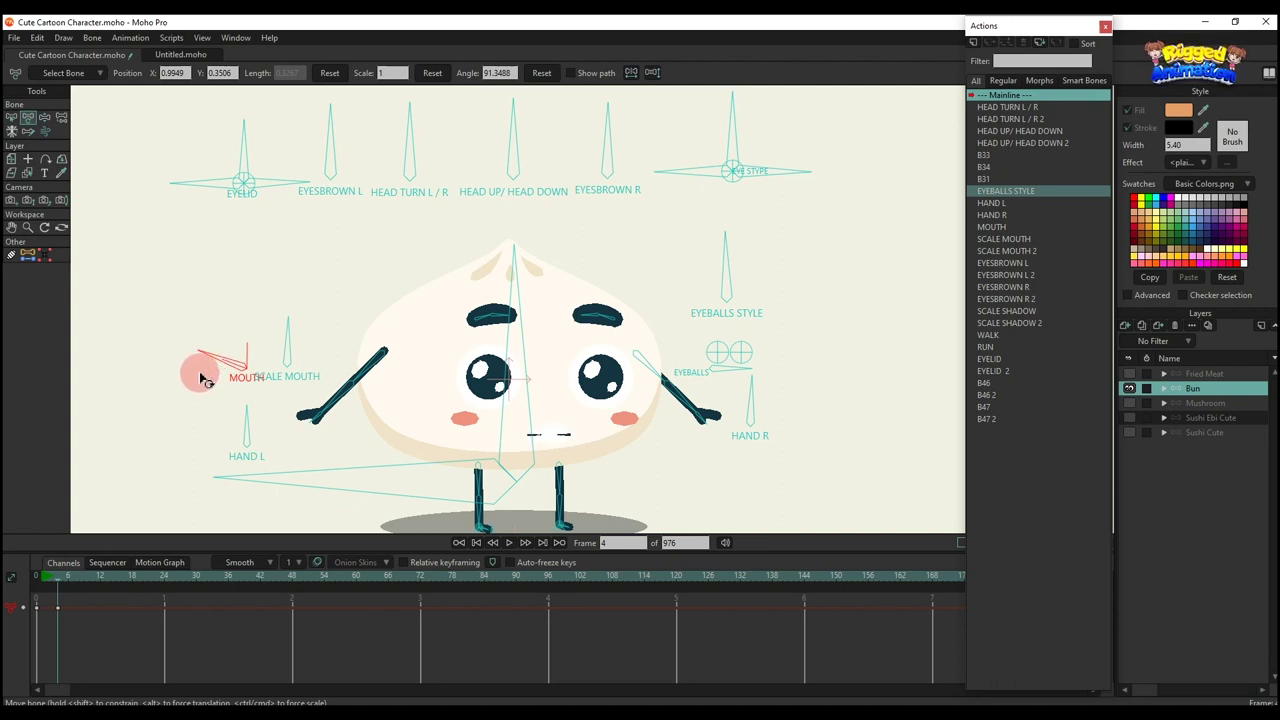
pyautogui.moveTo(212, 365); pyautogui.dragTo(232, 349)
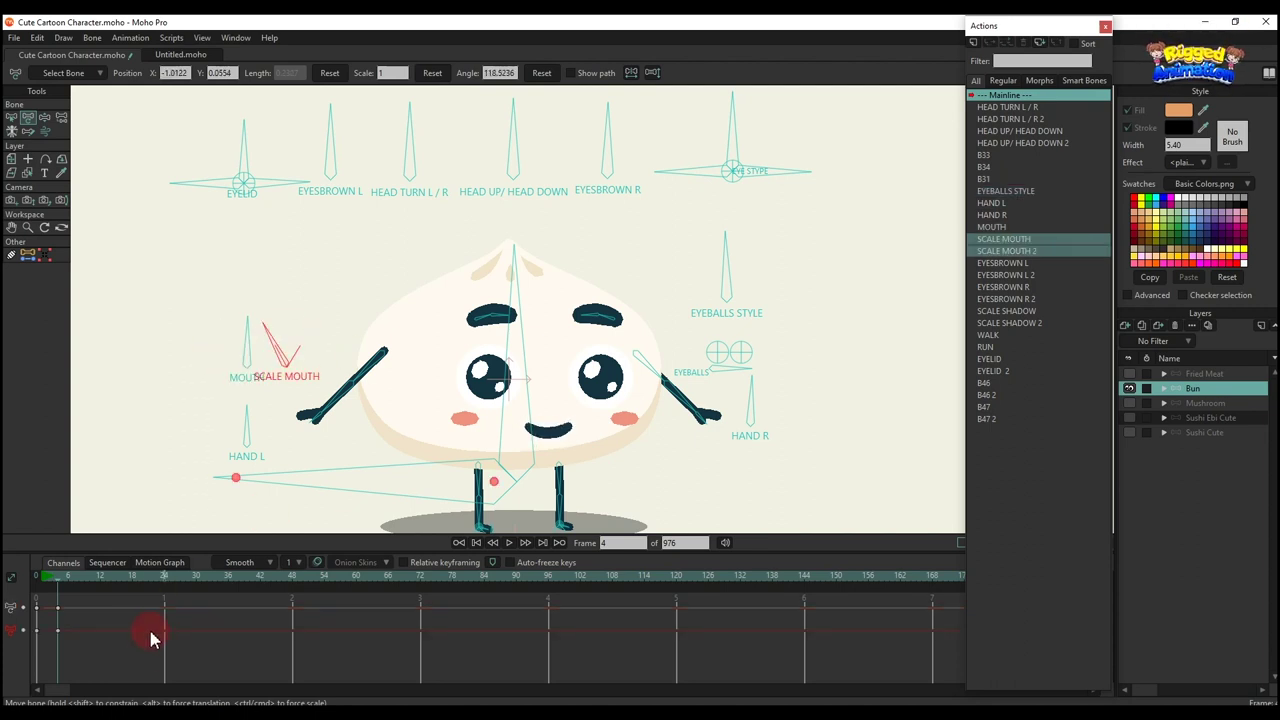
pyautogui.hotkey('ctrl', 'z')
# Move the Bun's two EYEBALLS controls to point the pupils in different directions, and delete the resulting keyframes
pyautogui.moveTo(716, 378); pyautogui.dragTo(752, 342)
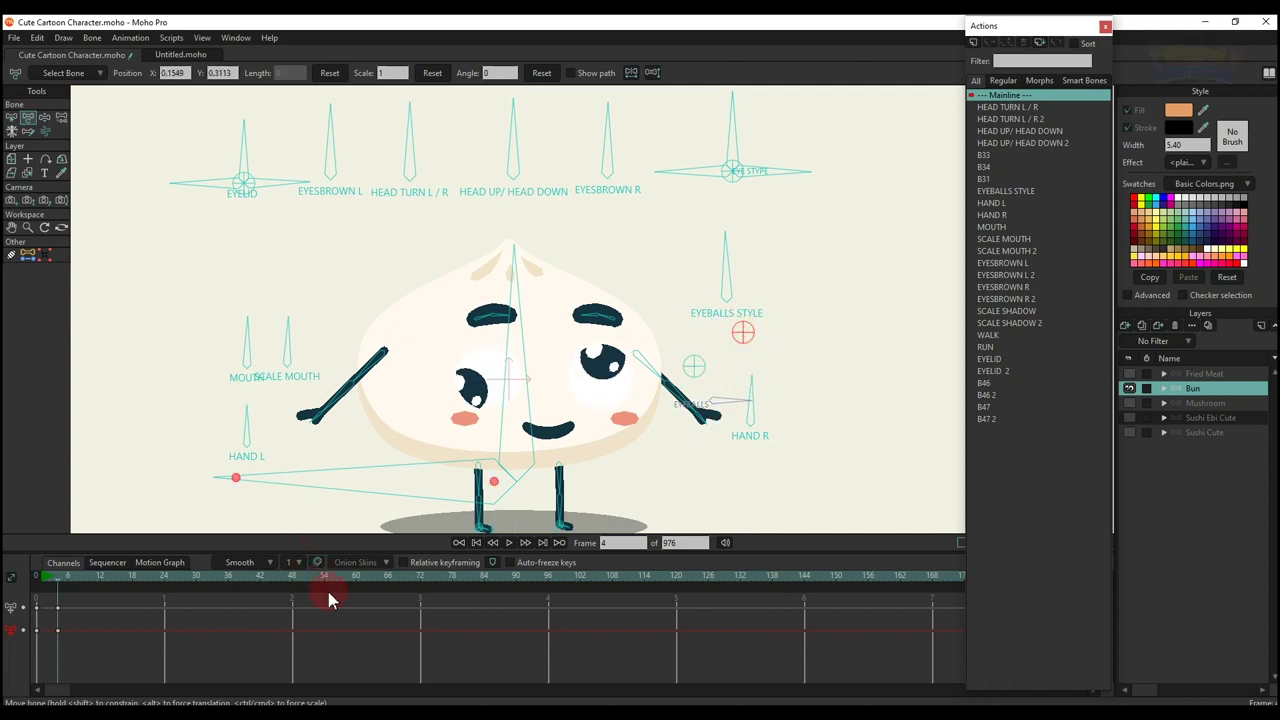
pyautogui.moveTo(187, 633); pyautogui.dragTo(22, 575)
pyautogui.press('Delete')
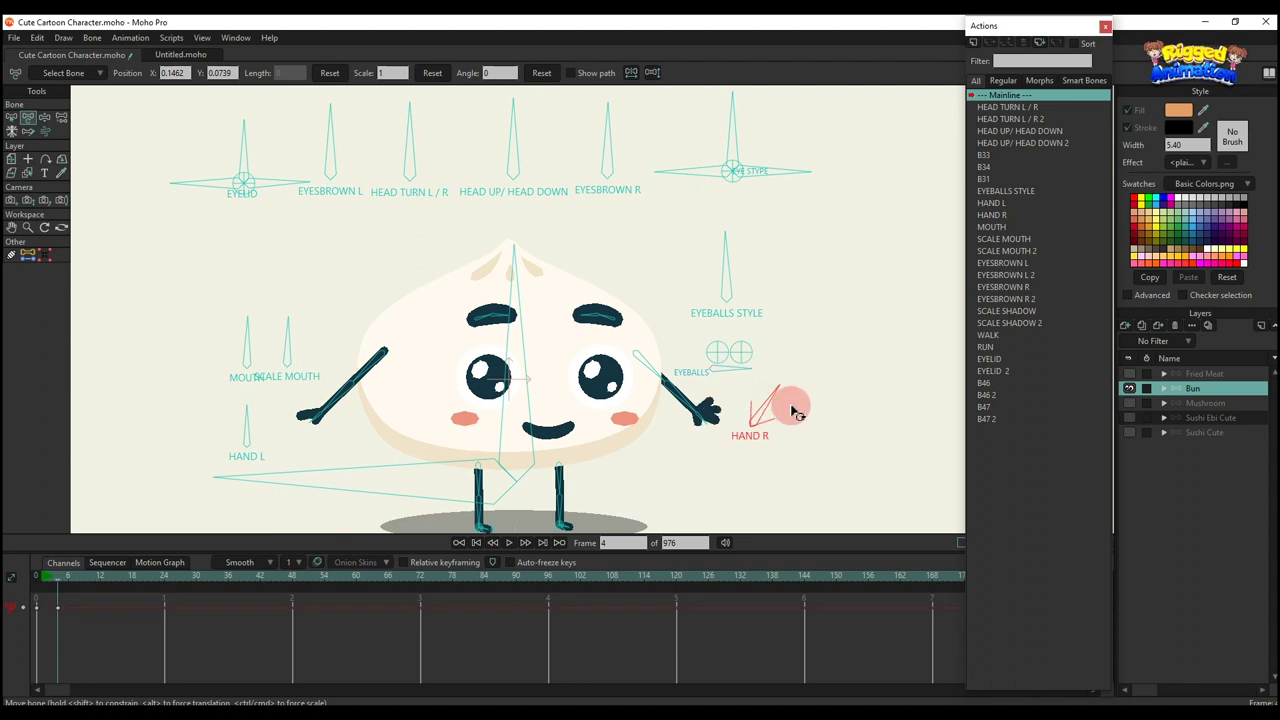
# Try the Bun's HAND R and HAND L controls and its arm and body bones, and undo the last pose change
pyautogui.moveTo(792, 408); pyautogui.dragTo(721, 378)
pyautogui.moveTo(247, 422); pyautogui.dragTo(448, 416)
pyautogui.moveTo(542, 390); pyautogui.dragTo(565, 256)
pyautogui.moveTo(513, 346); pyautogui.dragTo(567, 351)
pyautogui.hotkey('ctrl', 'z')
# Insert the Bun's WALK action into the mainline at frame 4 and play the walk cycle
pyautogui.scroll(-4, 563, 317)
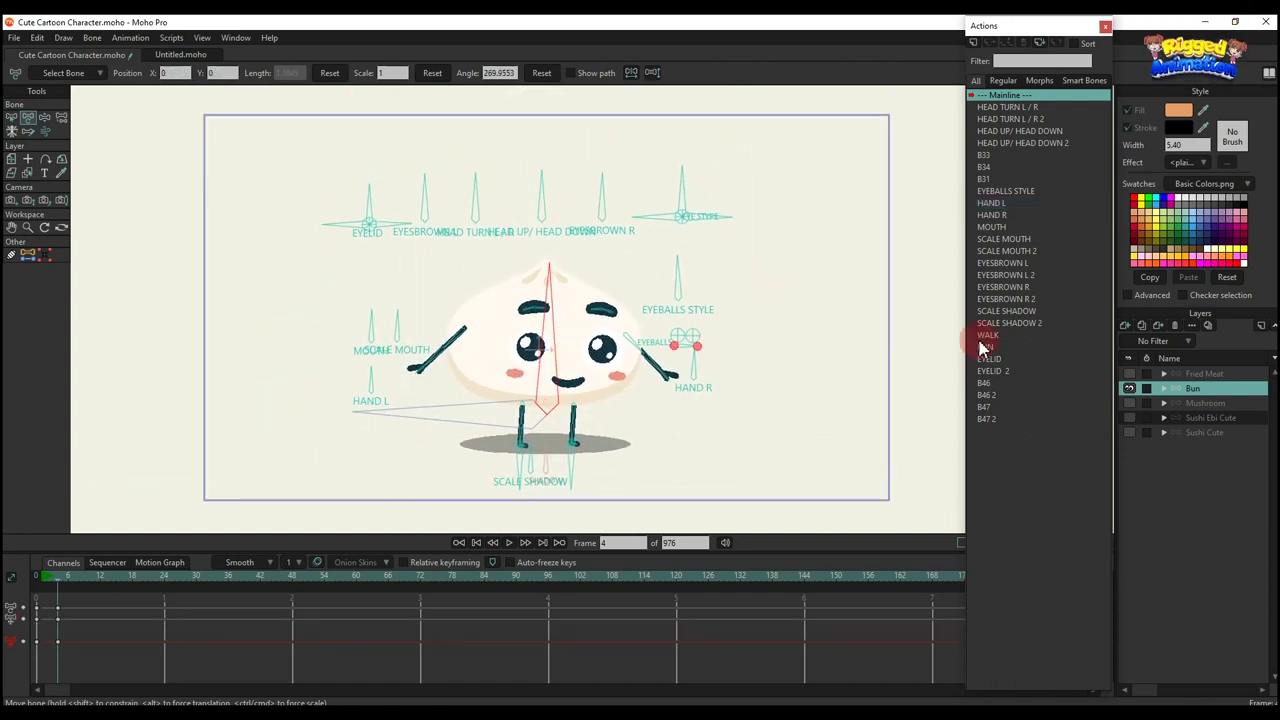
pyautogui.click(983, 337)
pyautogui.click(990, 44)
pyautogui.click(772, 257)
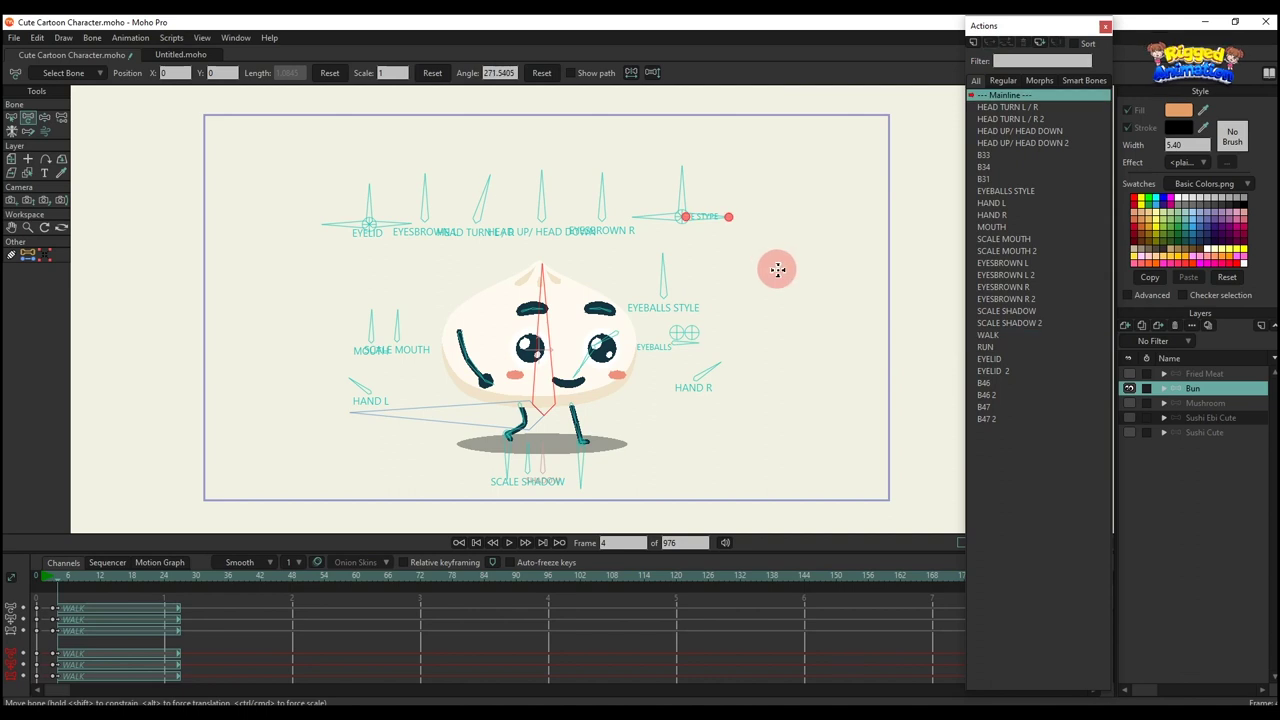
pyautogui.press('space')
pyautogui.scroll(1, 783, 280)
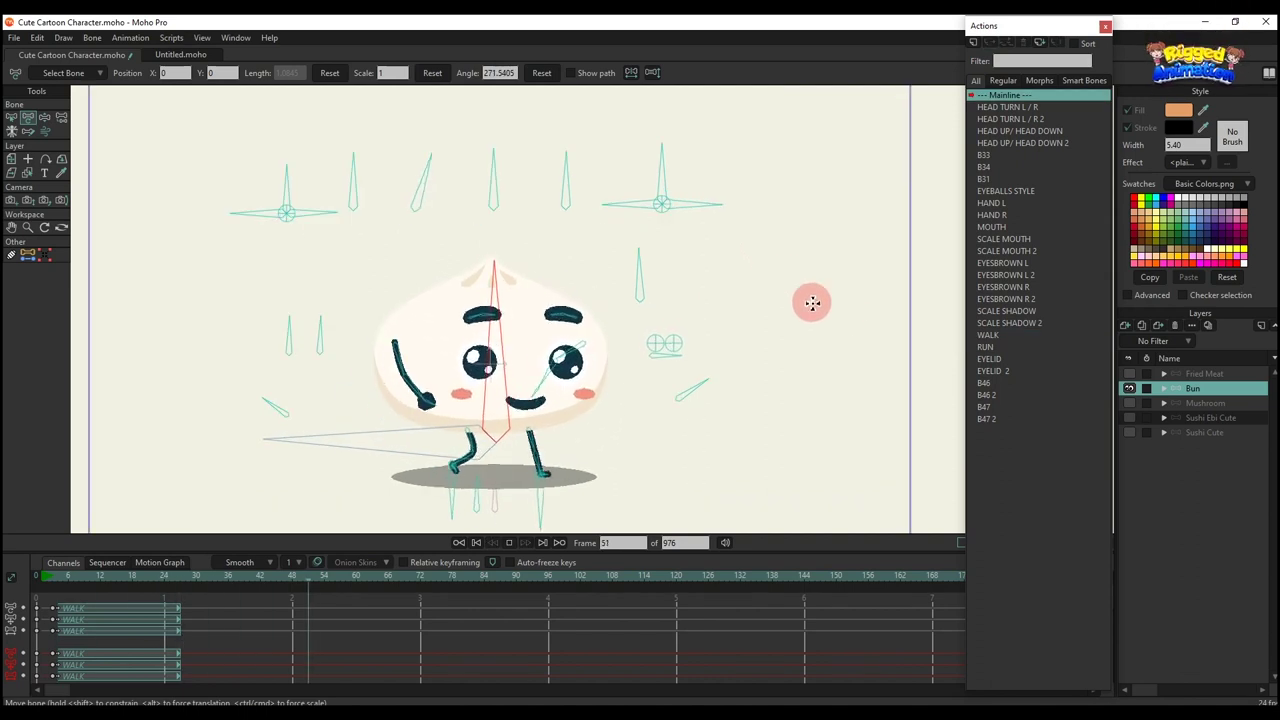
pyautogui.press('space')
# Insert the Bun's RUN action at frame 80, play the run cycle, and return the timeline view to its start
pyautogui.click(986, 347)
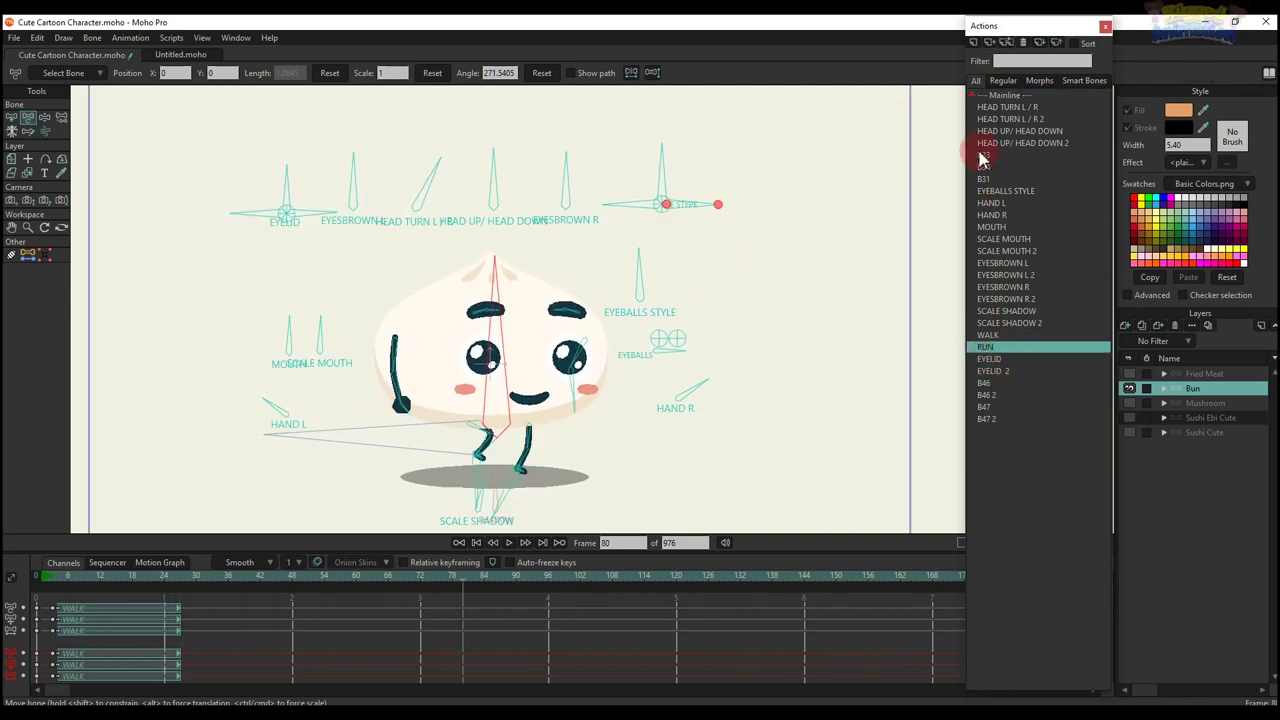
pyautogui.click(993, 48)
pyautogui.press('space')
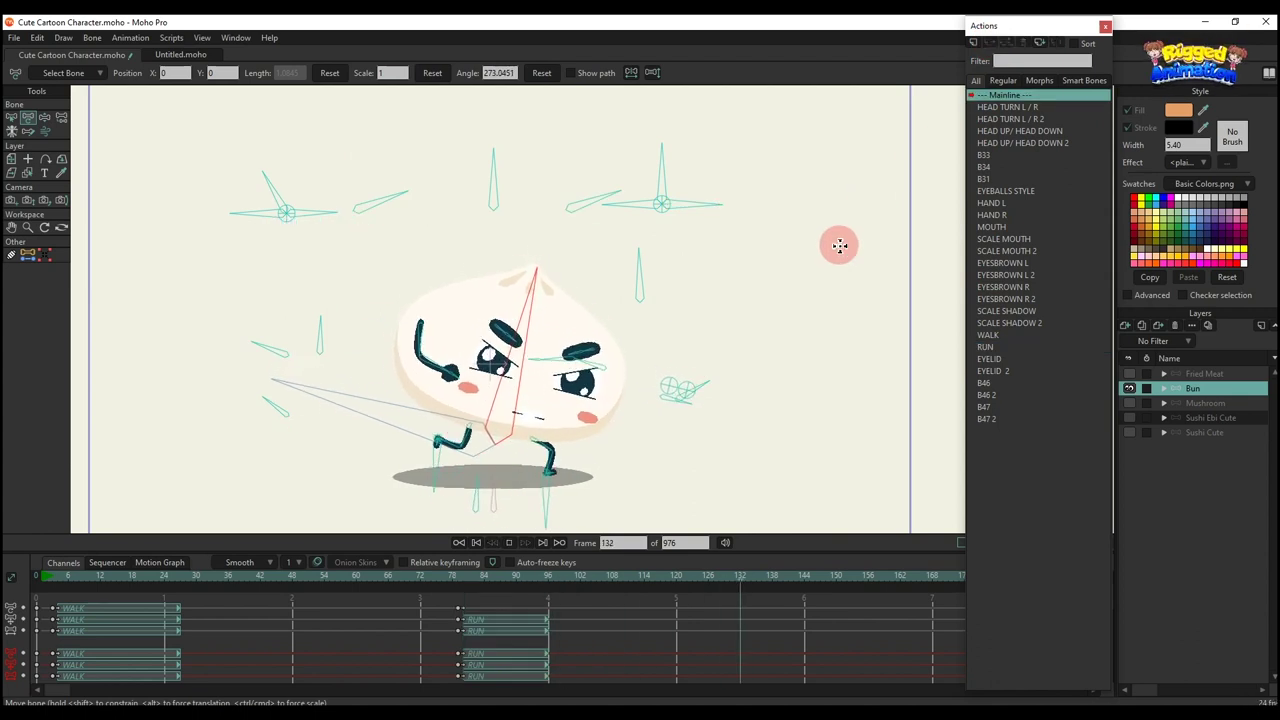
pyautogui.press('space')
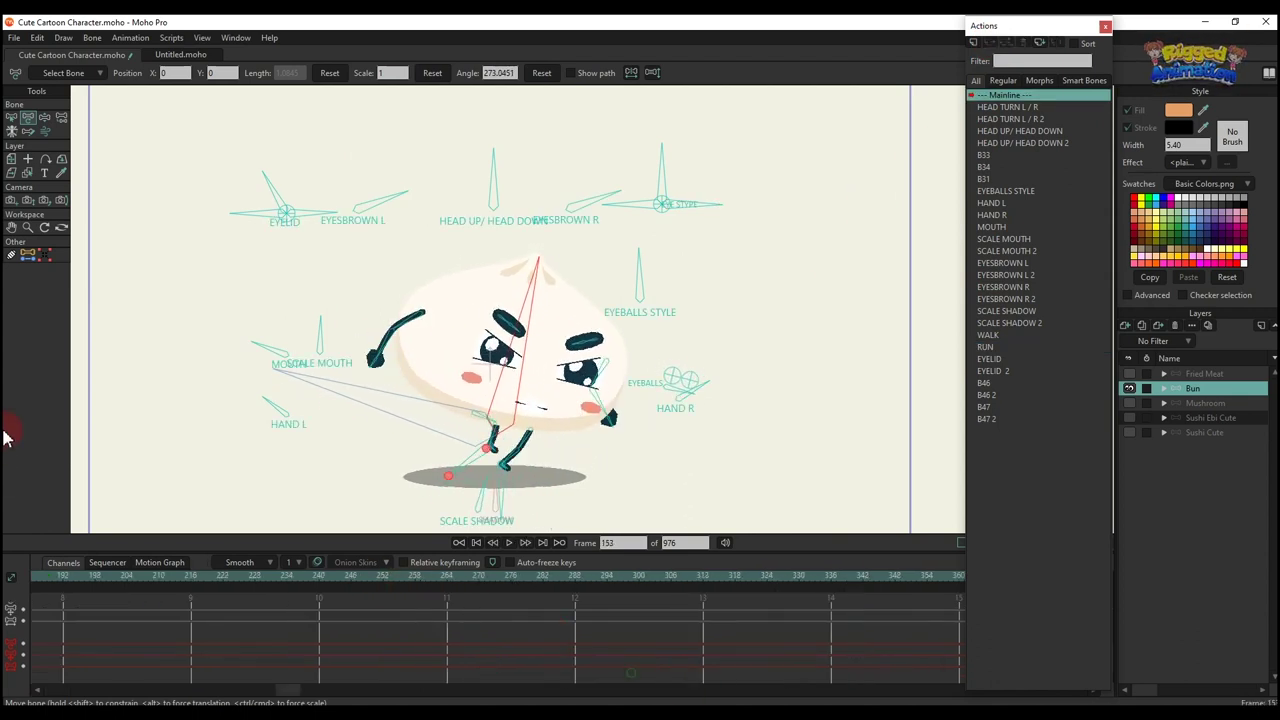
pyautogui.moveTo(304, 695); pyautogui.dragTo(72, 692)
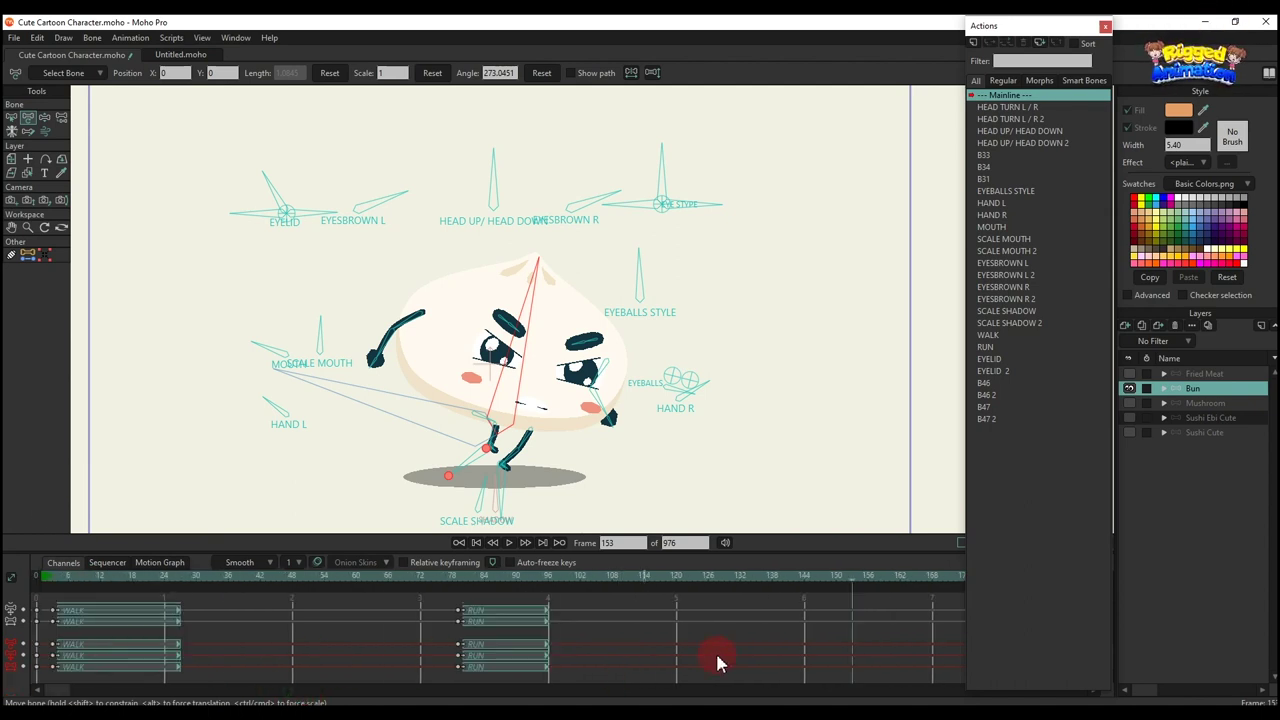
# Hide the Bun layer, show and select the Mushroom layer, and set the timeline to frame 7
pyautogui.click(1130, 389)
pyautogui.click(1130, 403)
pyautogui.click(1203, 403)
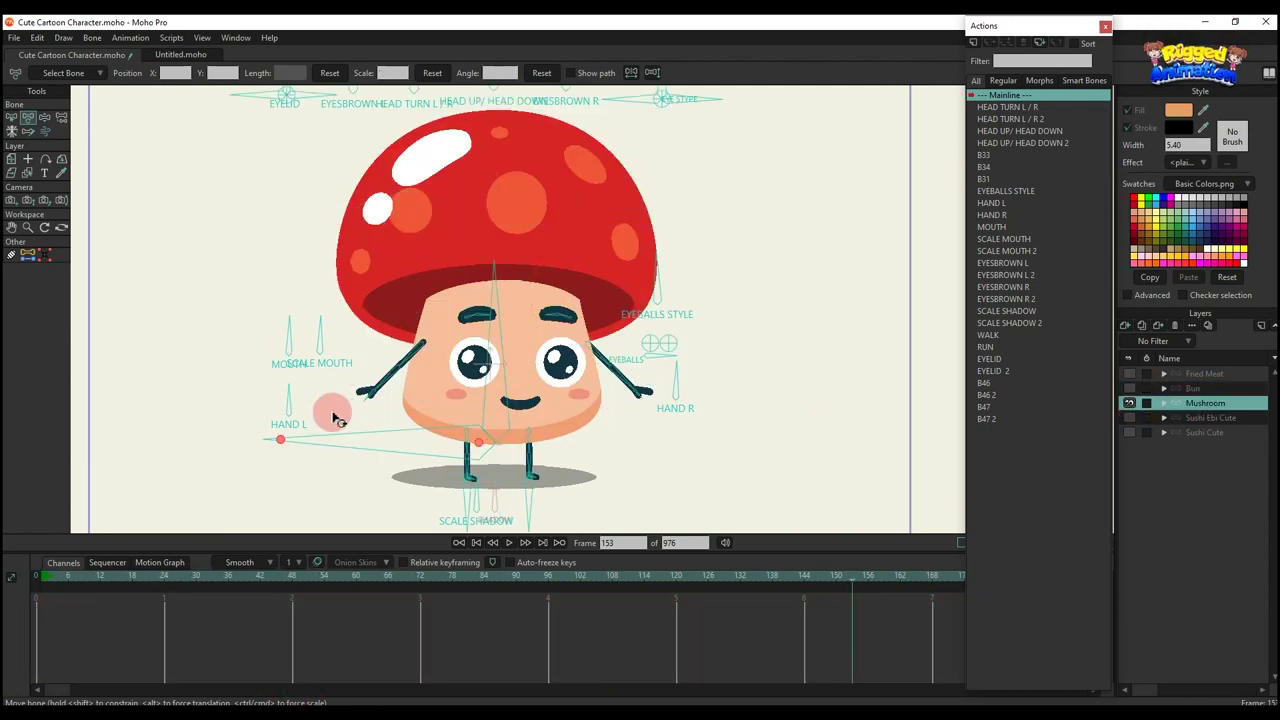
pyautogui.click(72, 577)
# Rotate the Mushroom's three EYELID bones in turn for half-closed, sad and angry eyes, resetting each bone's angle
pyautogui.moveTo(352, 160); pyautogui.dragTo(455, 236)
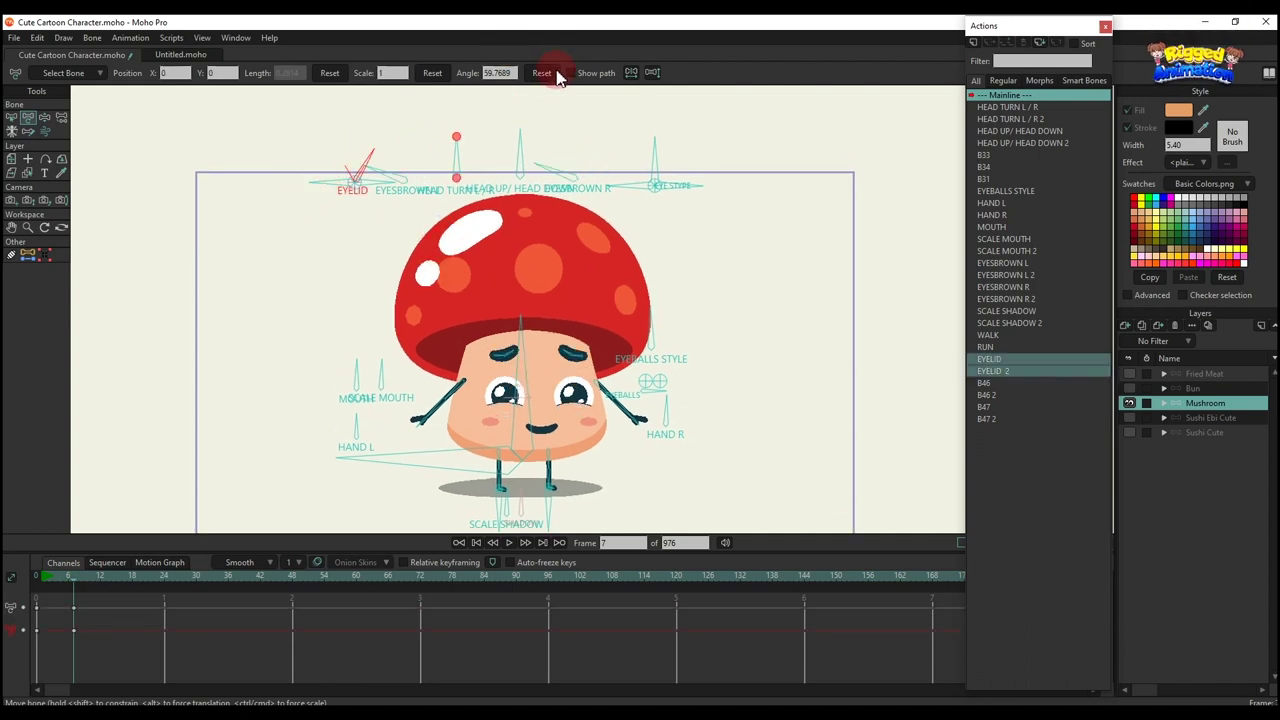
pyautogui.click(545, 74)
pyautogui.scroll(2, 357, 182)
pyautogui.moveTo(328, 181); pyautogui.dragTo(320, 257)
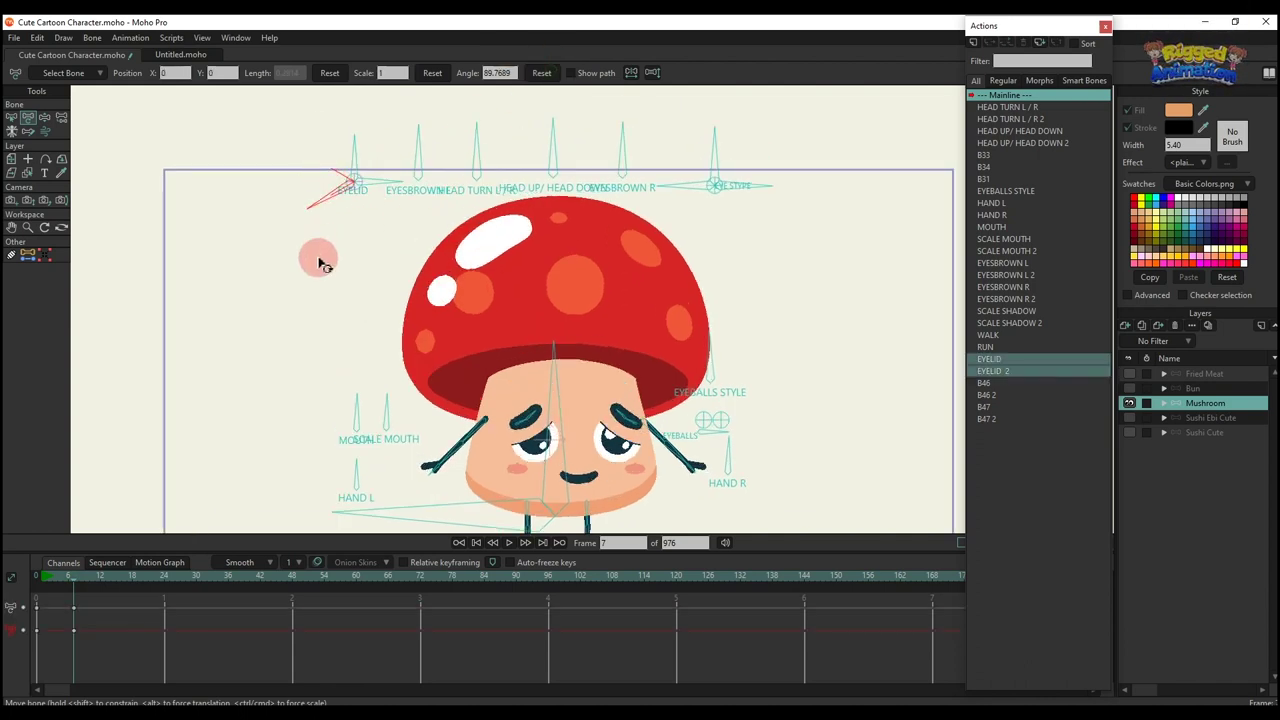
pyautogui.click(541, 72)
pyautogui.moveTo(383, 148); pyautogui.dragTo(346, 294)
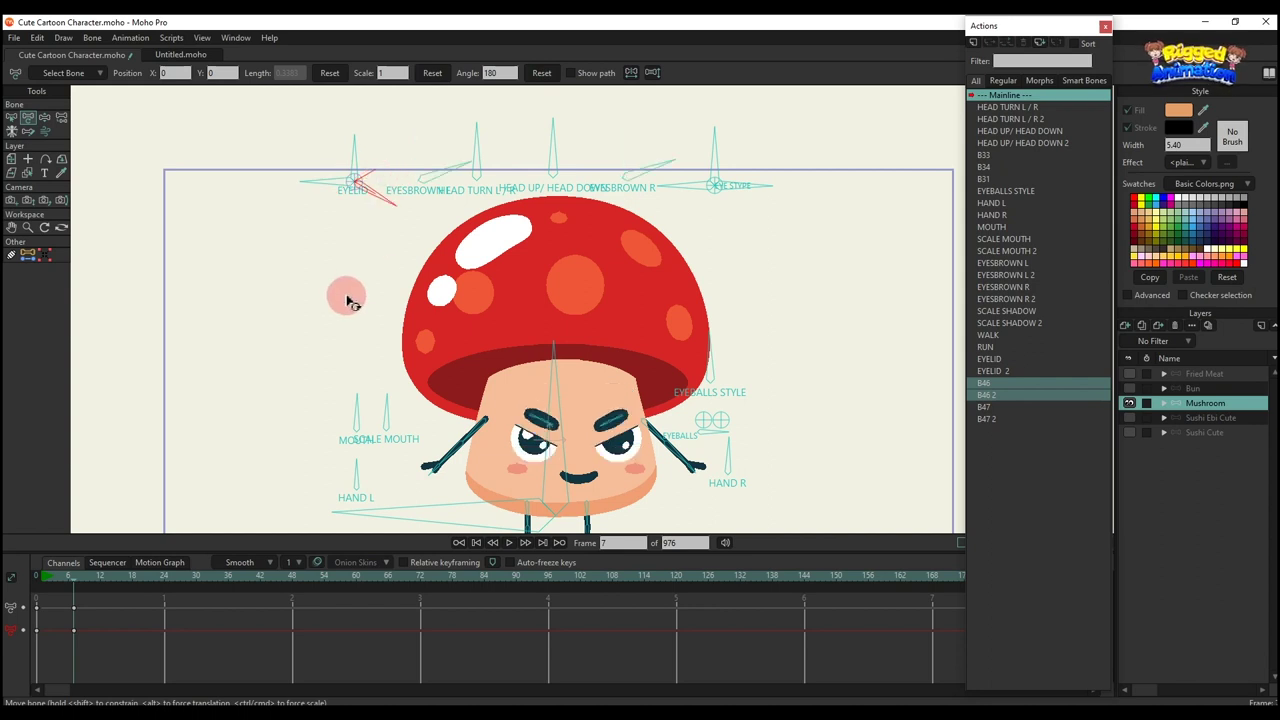
pyautogui.click(541, 72)
# Rotate the Mushroom's eye style bones to try the alternative closed eye shapes, and delete their keyframes
pyautogui.click(685, 184)
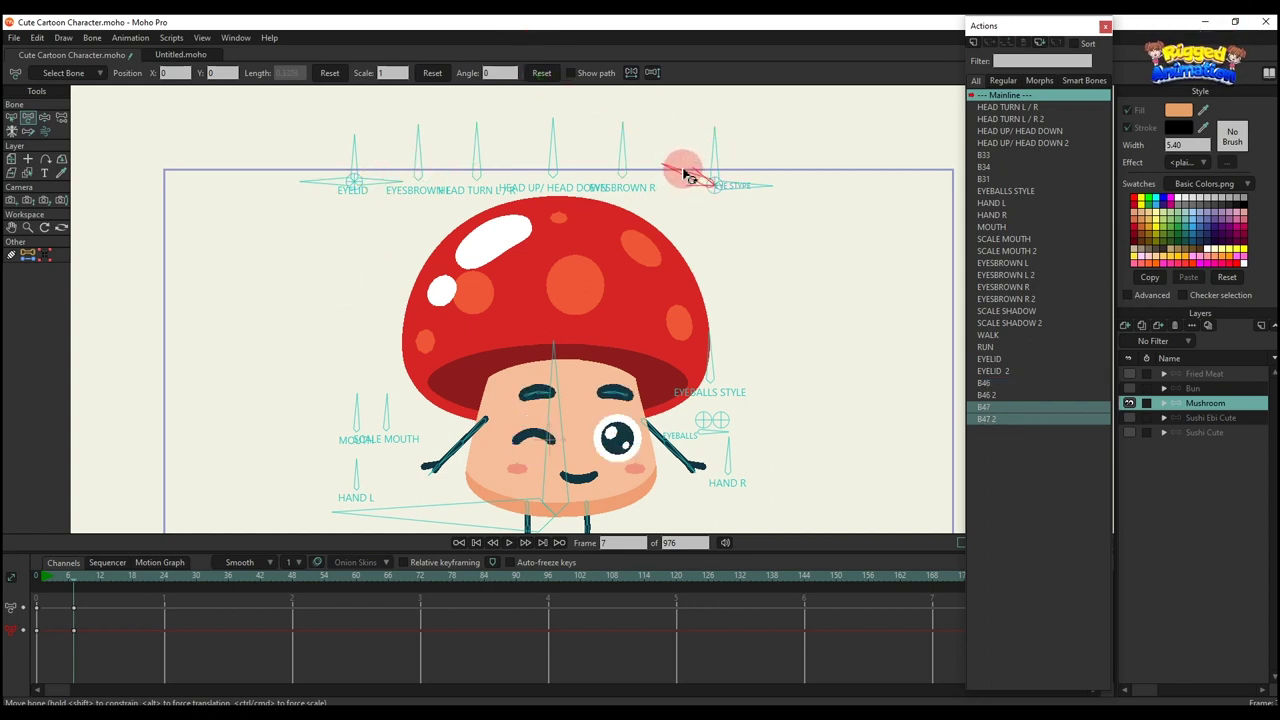
pyautogui.moveTo(697, 160); pyautogui.dragTo(755, 188)
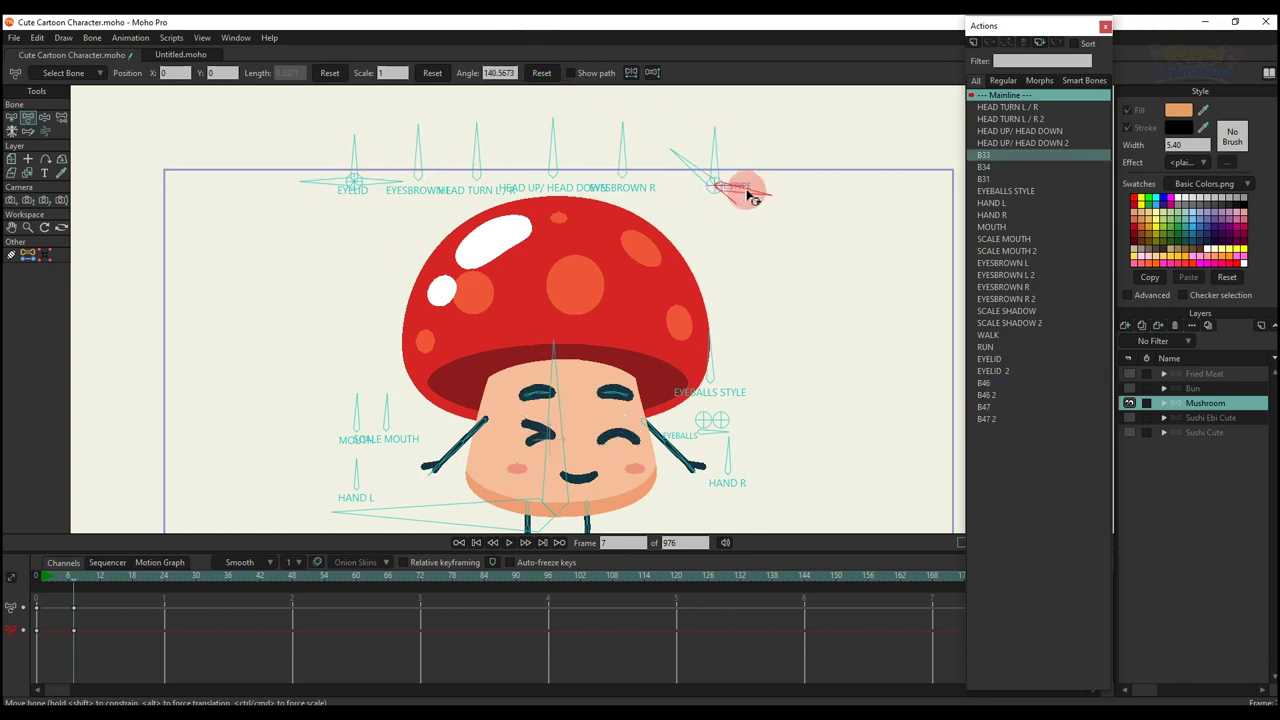
pyautogui.click(717, 146)
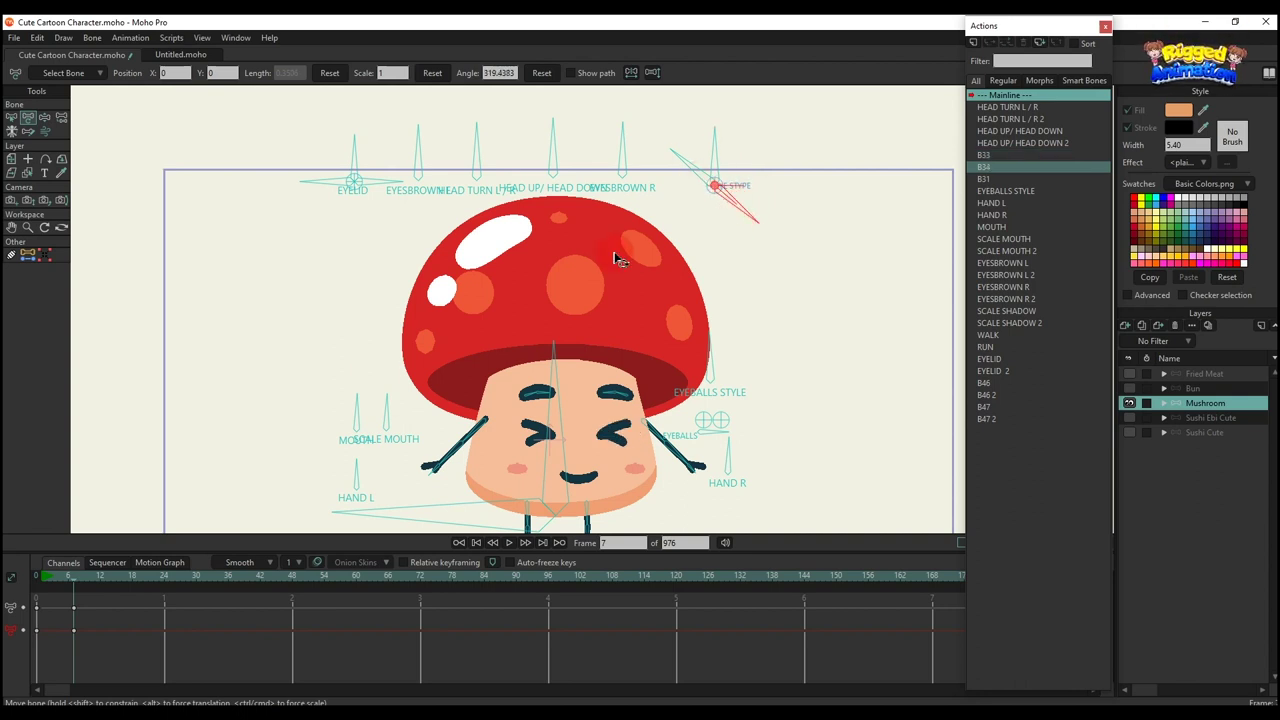
pyautogui.moveTo(154, 650); pyautogui.dragTo(10, 501)
pyautogui.press('Delete')
pyautogui.moveTo(731, 108); pyautogui.dragTo(742, 160)
pyautogui.moveTo(190, 650); pyautogui.dragTo(6, 478)
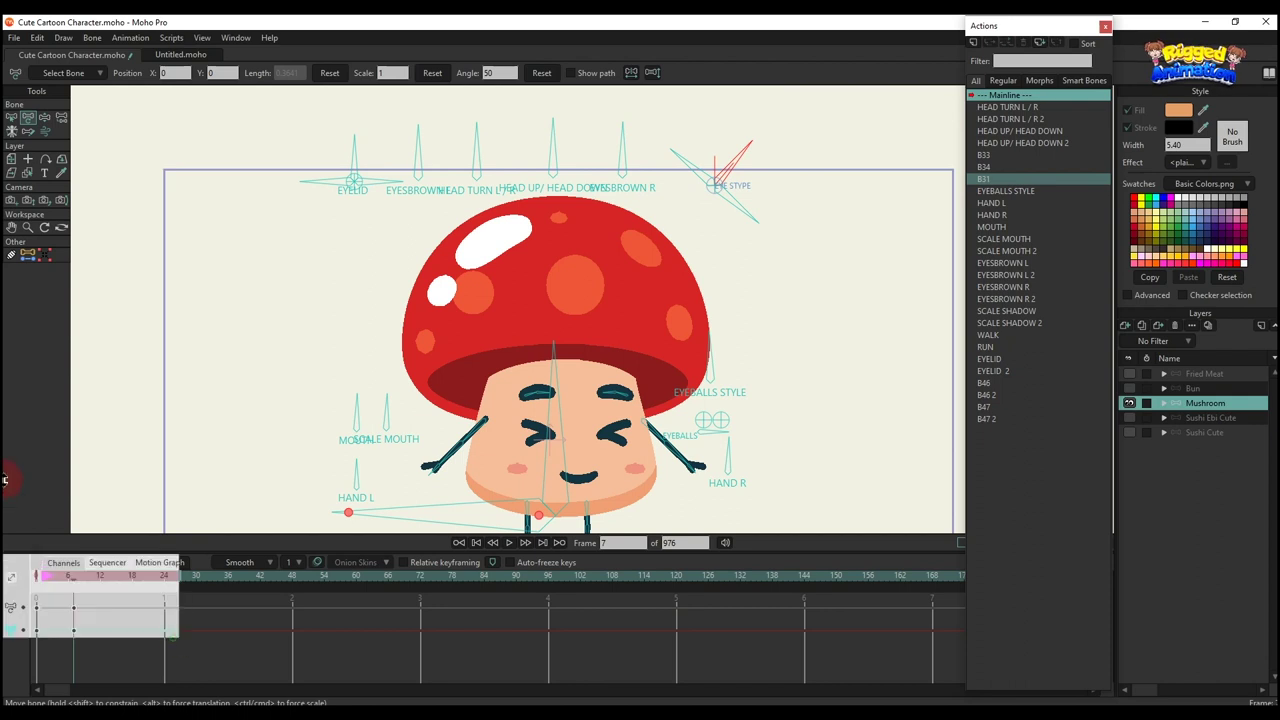
pyautogui.press('Delete')
# Rotate the Mushroom's EYESBROWN L and EYESBROWN R controls to about 160° and 20° for worried and angry brows, and delete their keyframes
pyautogui.click(429, 143)
pyautogui.moveTo(429, 143); pyautogui.dragTo(385, 208)
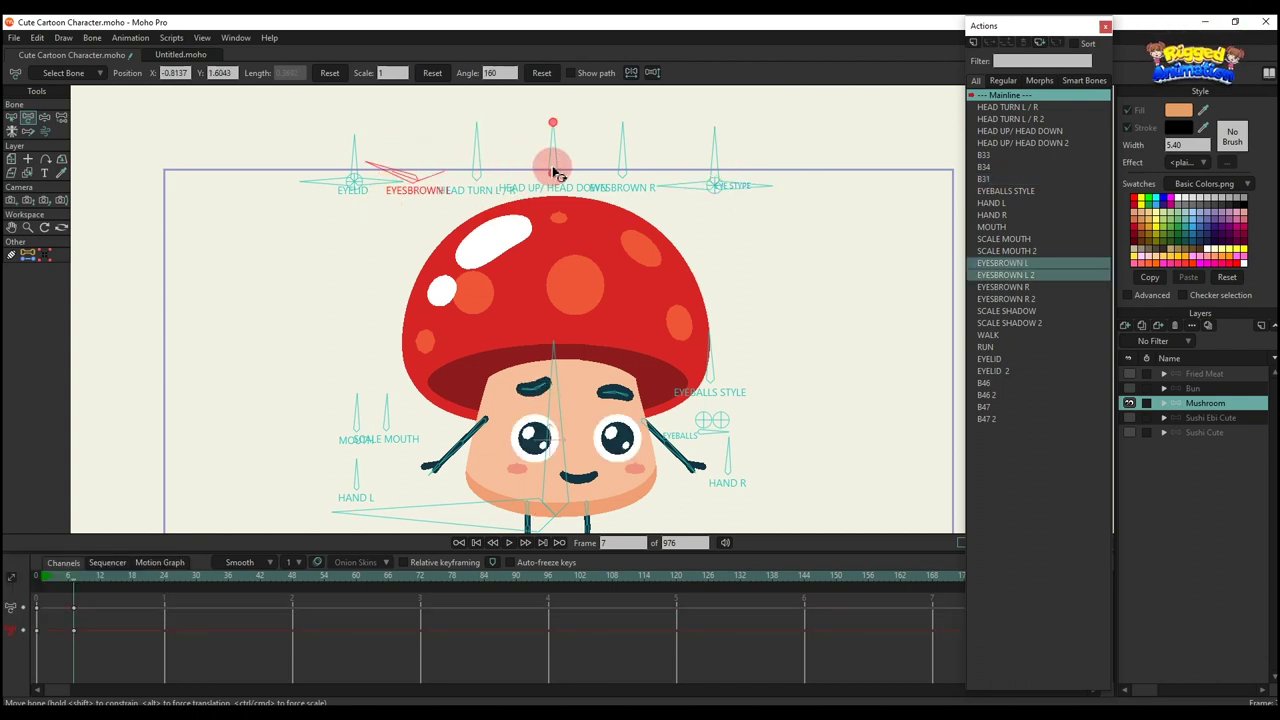
pyautogui.moveTo(637, 148); pyautogui.dragTo(708, 230)
pyautogui.moveTo(627, 148); pyautogui.dragTo(487, 249)
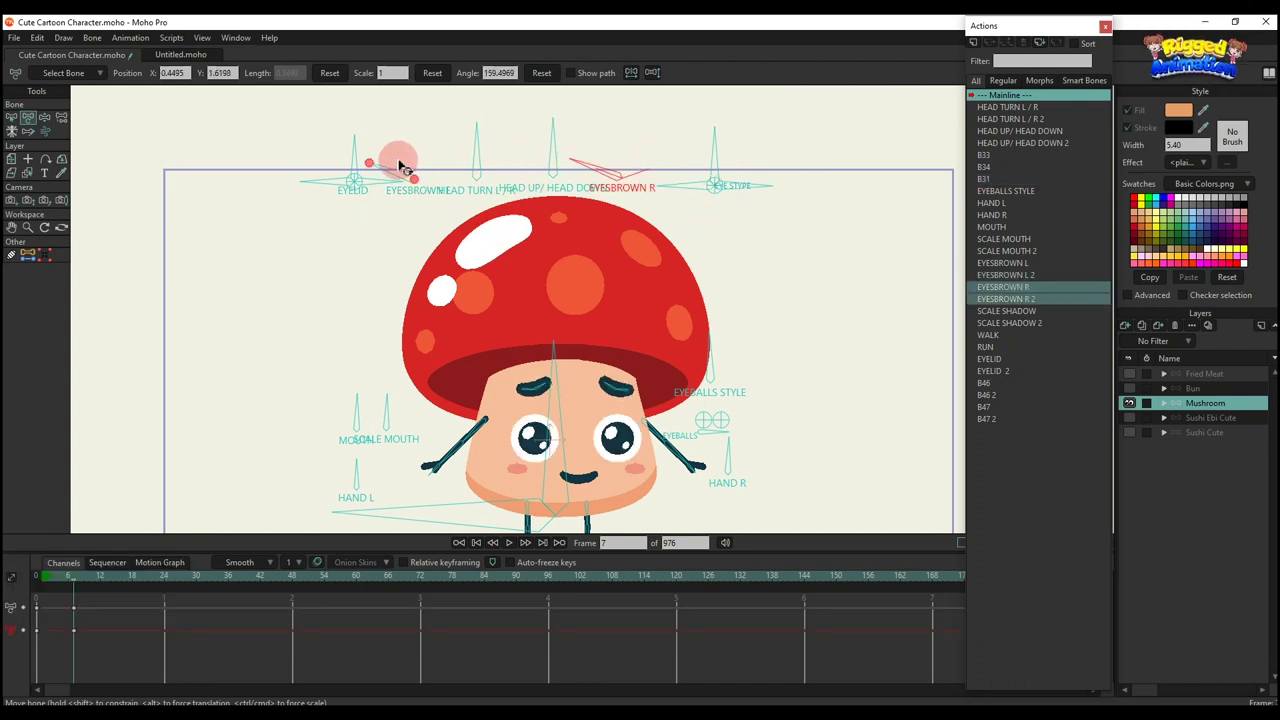
pyautogui.moveTo(399, 161); pyautogui.dragTo(537, 293)
pyautogui.moveTo(590, 171); pyautogui.dragTo(752, 289)
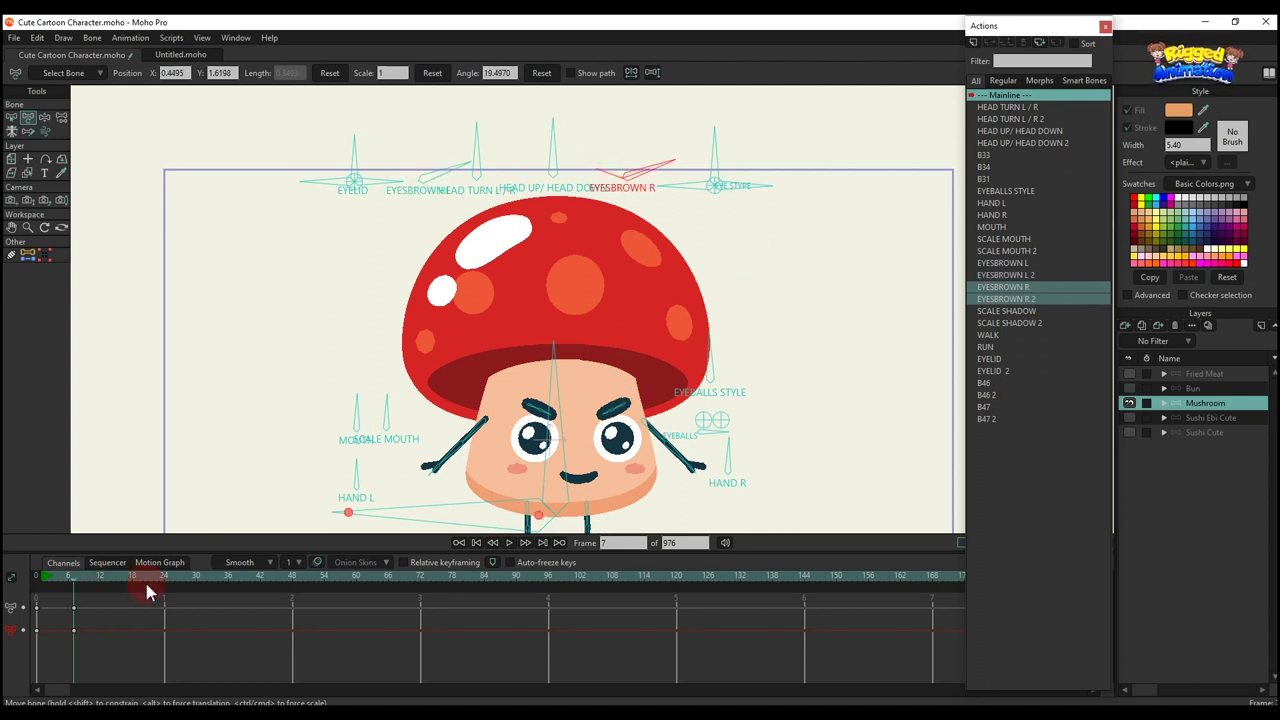
pyautogui.moveTo(152, 639); pyautogui.dragTo(6, 535)
pyautogui.press('Delete')
# Try the Mushroom's HEAD TURN L / R and HEAD UP/ HEAD DOWN controls, resetting the angle of each
pyautogui.moveTo(470, 163); pyautogui.dragTo(643, 196)
pyautogui.click(542, 74)
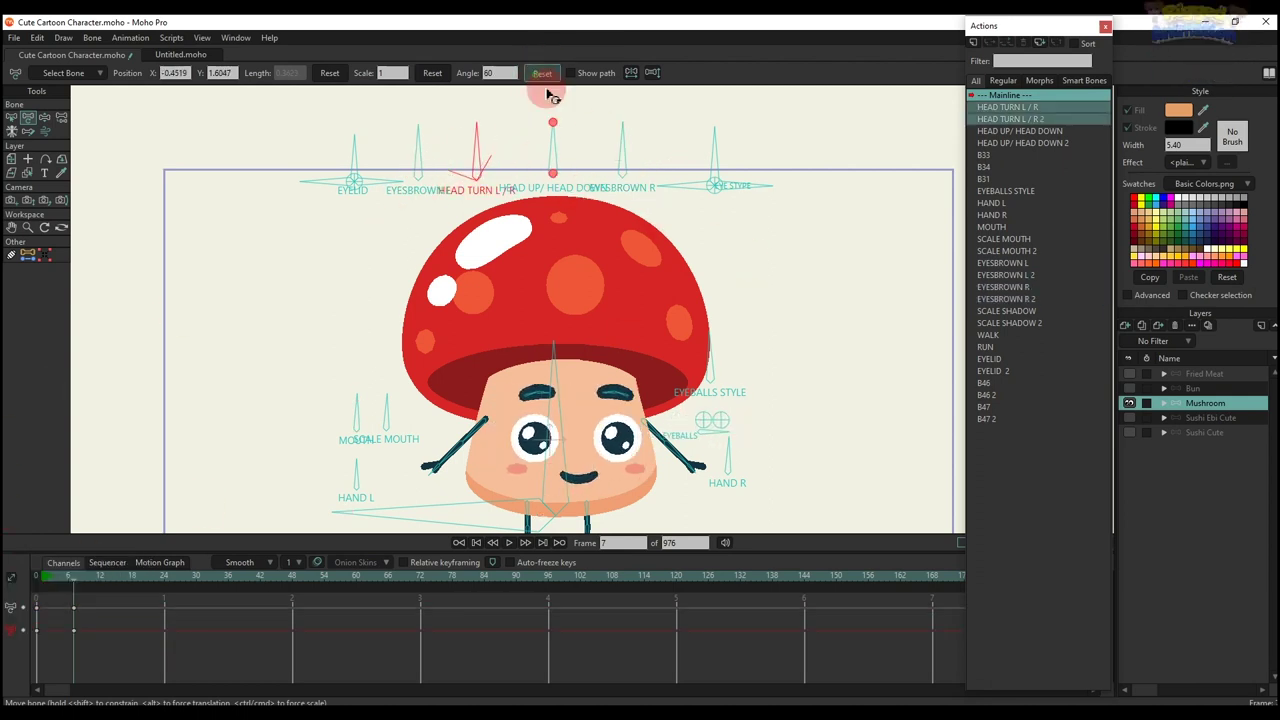
pyautogui.moveTo(543, 155); pyautogui.dragTo(608, 160)
pyautogui.click(542, 73)
pyautogui.moveTo(551, 376); pyautogui.dragTo(551, 356)
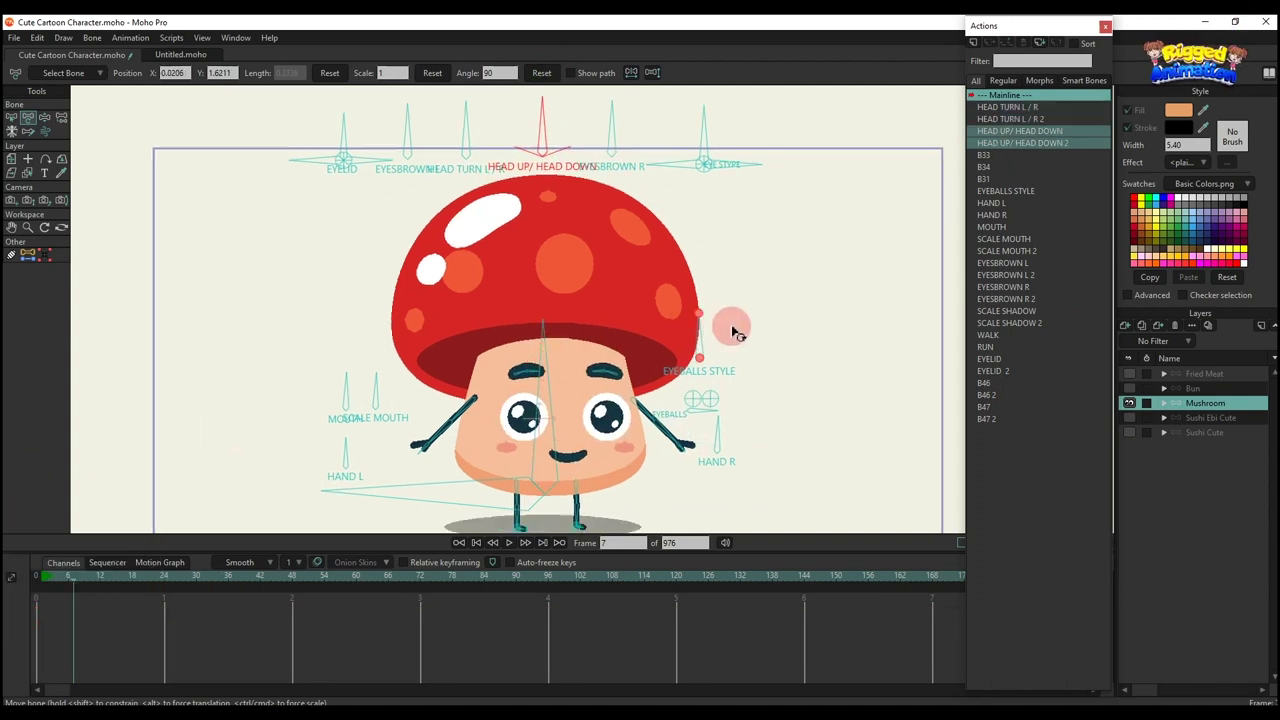
# Rotate the Mushroom's EYEBALLS STYLE control to about 21° for spiral eyes, and delete its keyframes
pyautogui.moveTo(732, 329)
pyautogui.mouseDown()
pyautogui.moveTo(726, 287)
pyautogui.moveTo(766, 294)
pyautogui.moveTo(726, 286)
pyautogui.moveTo(750, 339)
pyautogui.mouseUp()
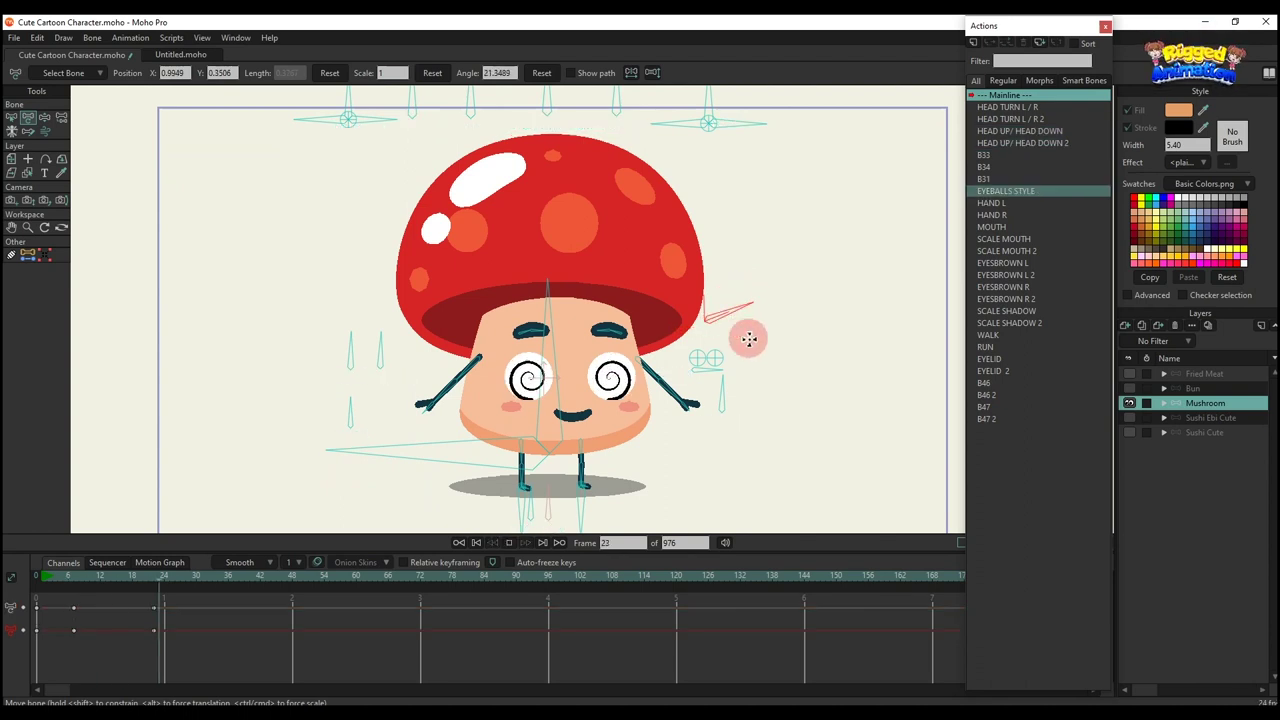
pyautogui.moveTo(262, 651); pyautogui.dragTo(8, 528)
pyautogui.press('Delete')
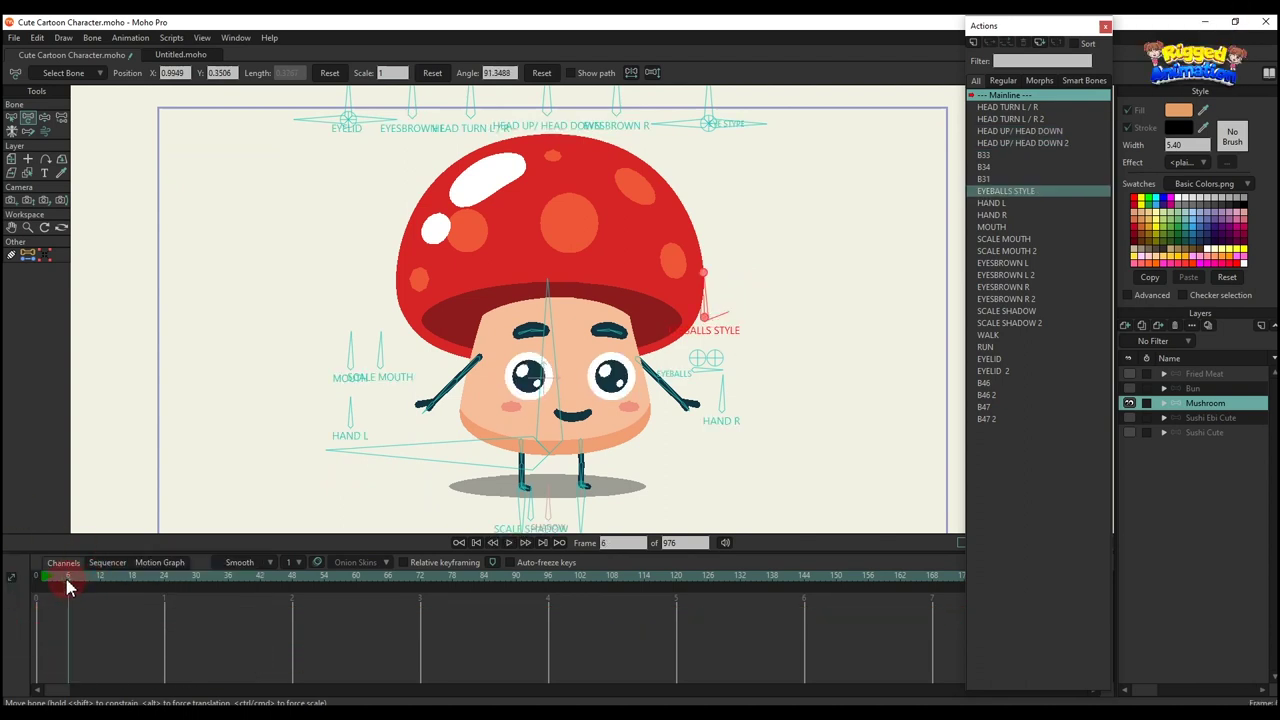
# Rotate the Mushroom's SCALE MOUTH control to about 59°, try the MOUTH shapes, and delete the mouth keyframes
pyautogui.scroll(2, 366, 378)
pyautogui.moveTo(385, 349); pyautogui.dragTo(411, 355)
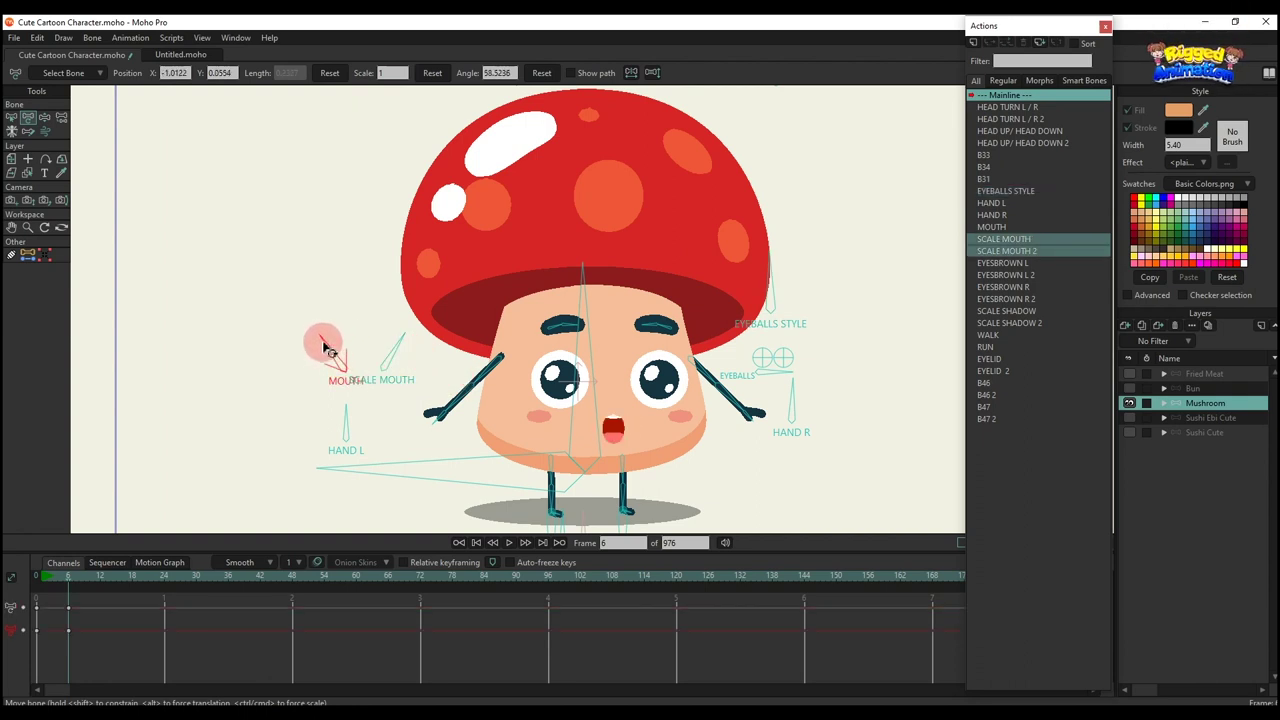
pyautogui.moveTo(310, 365); pyautogui.dragTo(309, 362)
pyautogui.moveTo(123, 643); pyautogui.dragTo(7, 508)
pyautogui.press('Delete')
# Move the Mushroom's EYEBALLS controls to shift its pupils separately, and delete the resulting keyframes
pyautogui.moveTo(764, 378)
pyautogui.mouseDown()
pyautogui.moveTo(766, 343)
pyautogui.moveTo(766, 366)
pyautogui.moveTo(793, 346)
pyautogui.moveTo(771, 377)
pyautogui.mouseUp()
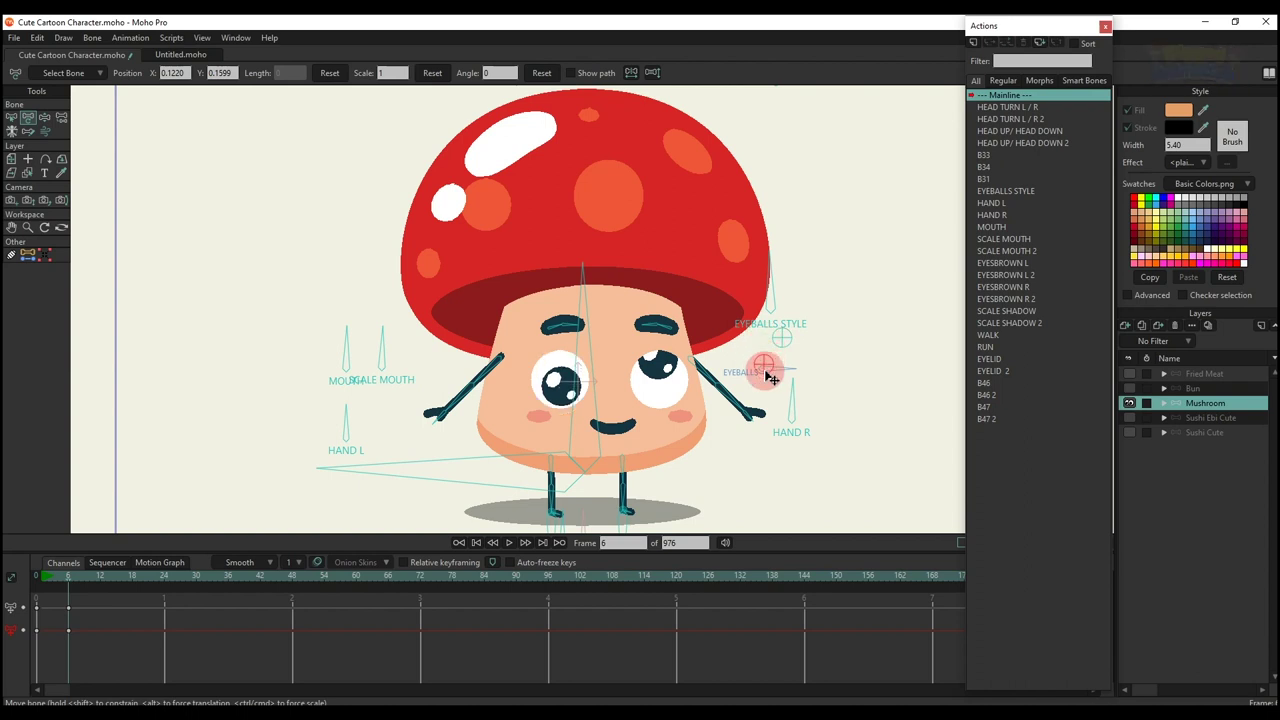
pyautogui.moveTo(234, 650); pyautogui.dragTo(4, 478)
pyautogui.press('Delete')
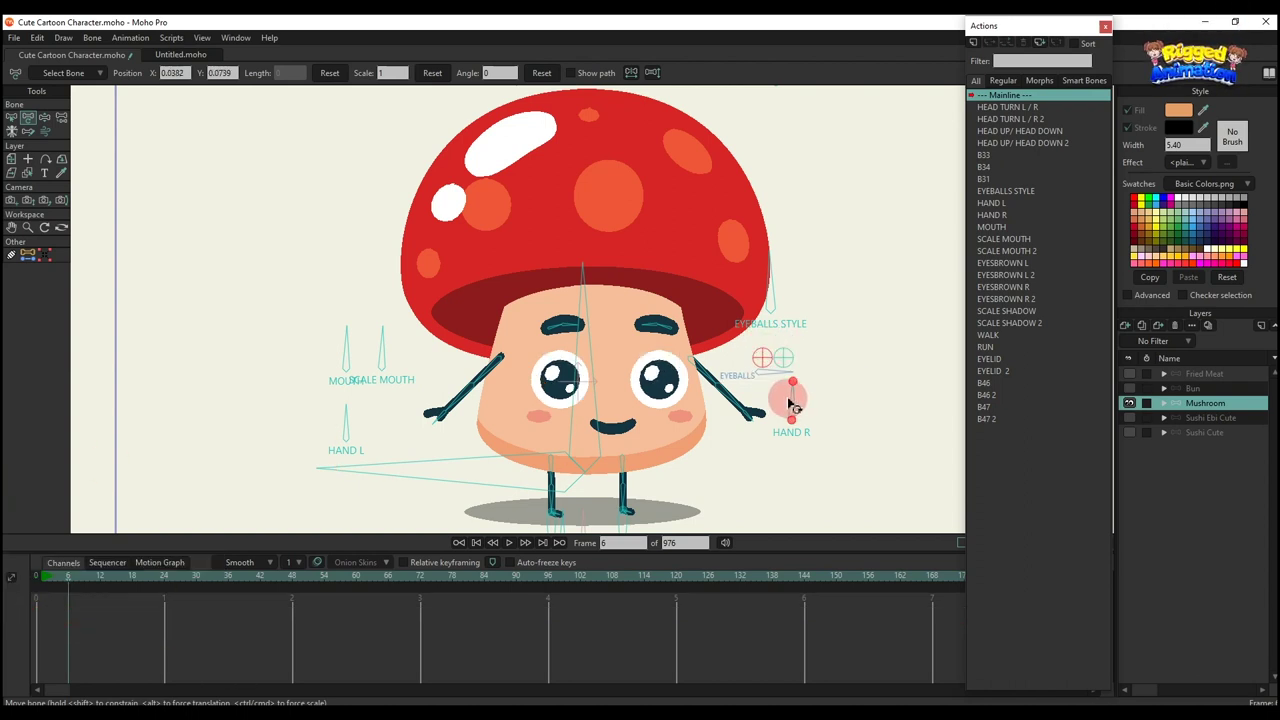
# Open the Mushroom's hands by rotating HAND R to about 18° and rotating HAND L outward, and delete both controls' keyframes
pyautogui.moveTo(789, 400); pyautogui.dragTo(814, 404)
pyautogui.moveTo(345, 415); pyautogui.dragTo(318, 424)
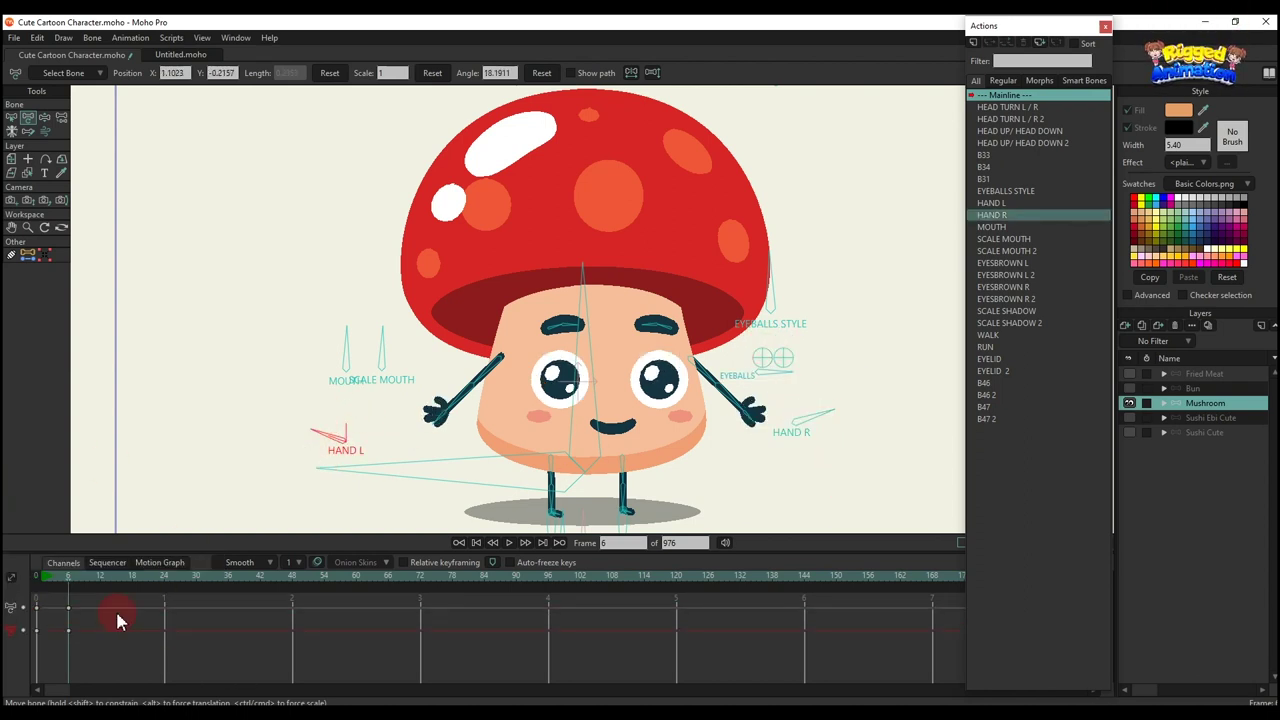
pyautogui.moveTo(161, 647); pyautogui.dragTo(6, 520)
pyautogui.press('Delete')
# Try posing the Mushroom's body bones, and delete the resulting keyframes
pyautogui.moveTo(566, 478)
pyautogui.mouseDown()
pyautogui.moveTo(510, 500)
pyautogui.moveTo(606, 457)
pyautogui.moveTo(563, 477)
pyautogui.mouseUp()
pyautogui.scroll(-2, 595, 383)
pyautogui.click(595, 380)
pyautogui.moveTo(595, 380)
pyautogui.mouseDown()
pyautogui.moveTo(578, 380)
pyautogui.moveTo(608, 380)
pyautogui.moveTo(586, 381)
pyautogui.mouseUp()
pyautogui.moveTo(565, 480); pyautogui.dragTo(568, 479)
pyautogui.moveTo(213, 647); pyautogui.dragTo(6, 518)
pyautogui.press('Delete')
# Insert the Mushroom's WALK action near the start of the mainline and play the walk cycle
pyautogui.scroll(2, 510, 277)
pyautogui.click(990, 336)
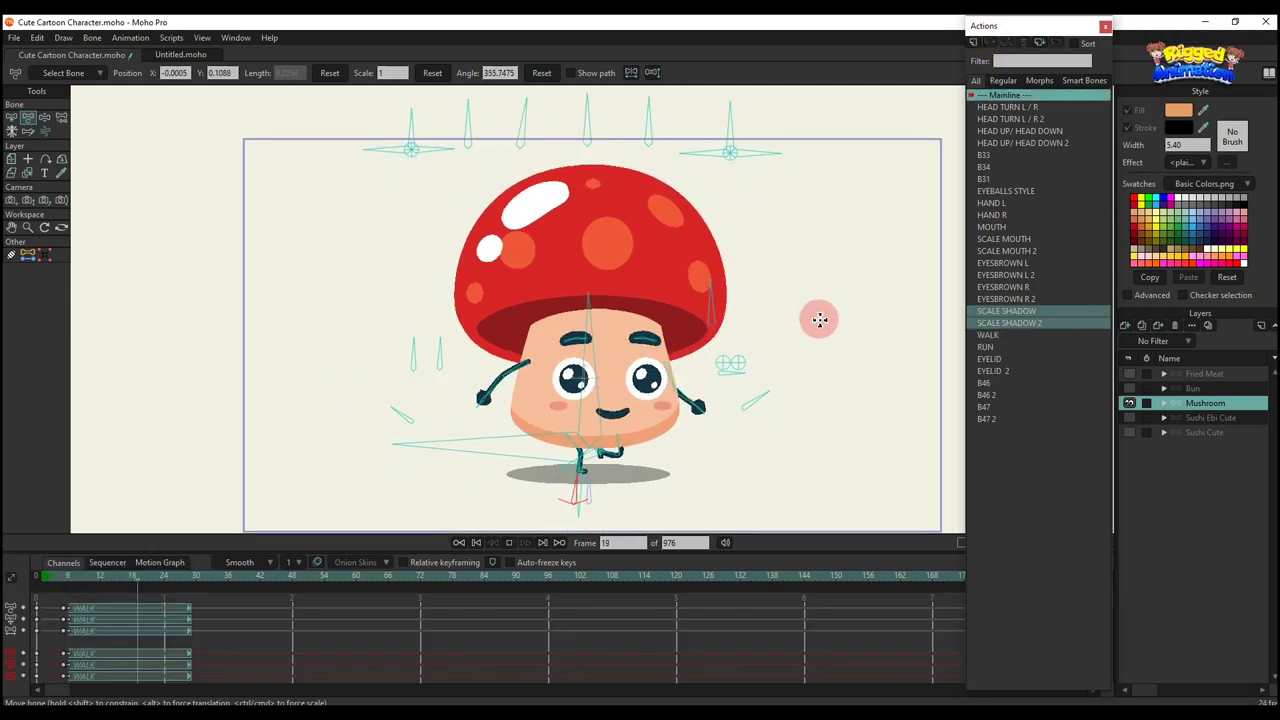
pyautogui.press('space')
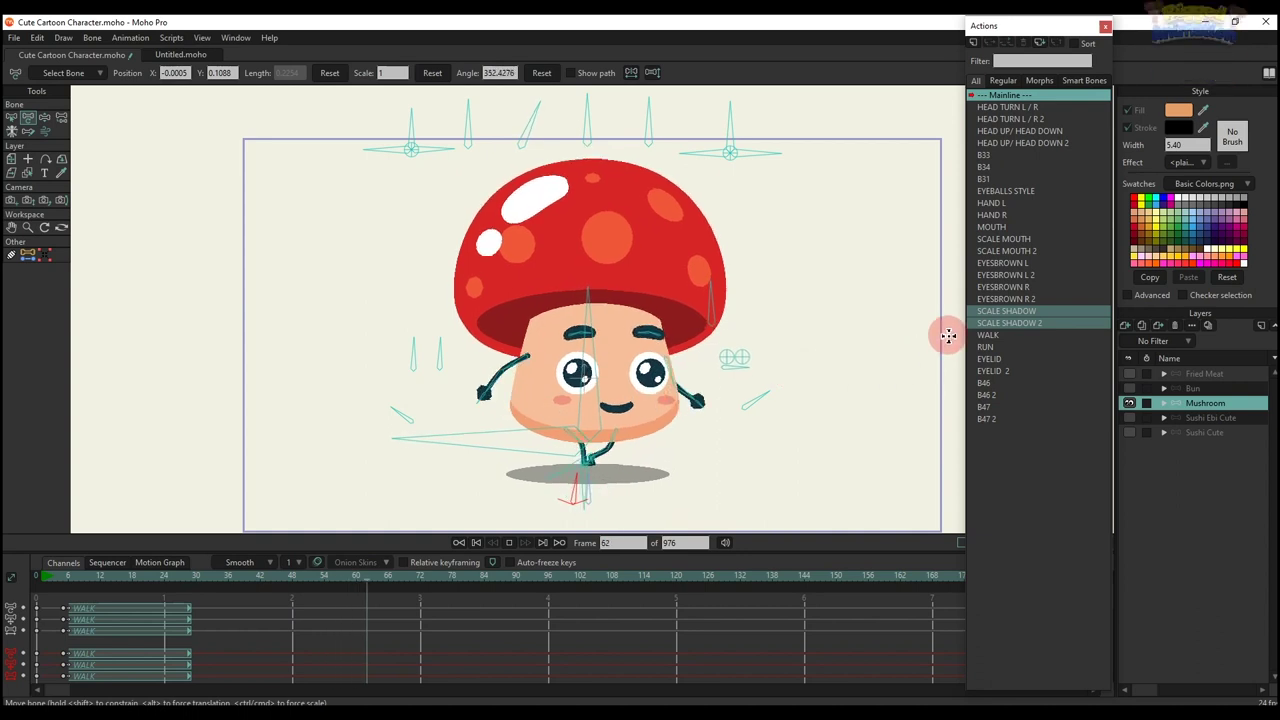
# Insert the Mushroom's RUN action at frame 62 and play the run cycle
pyautogui.click(982, 344)
pyautogui.click(990, 44)
pyautogui.click(832, 279)
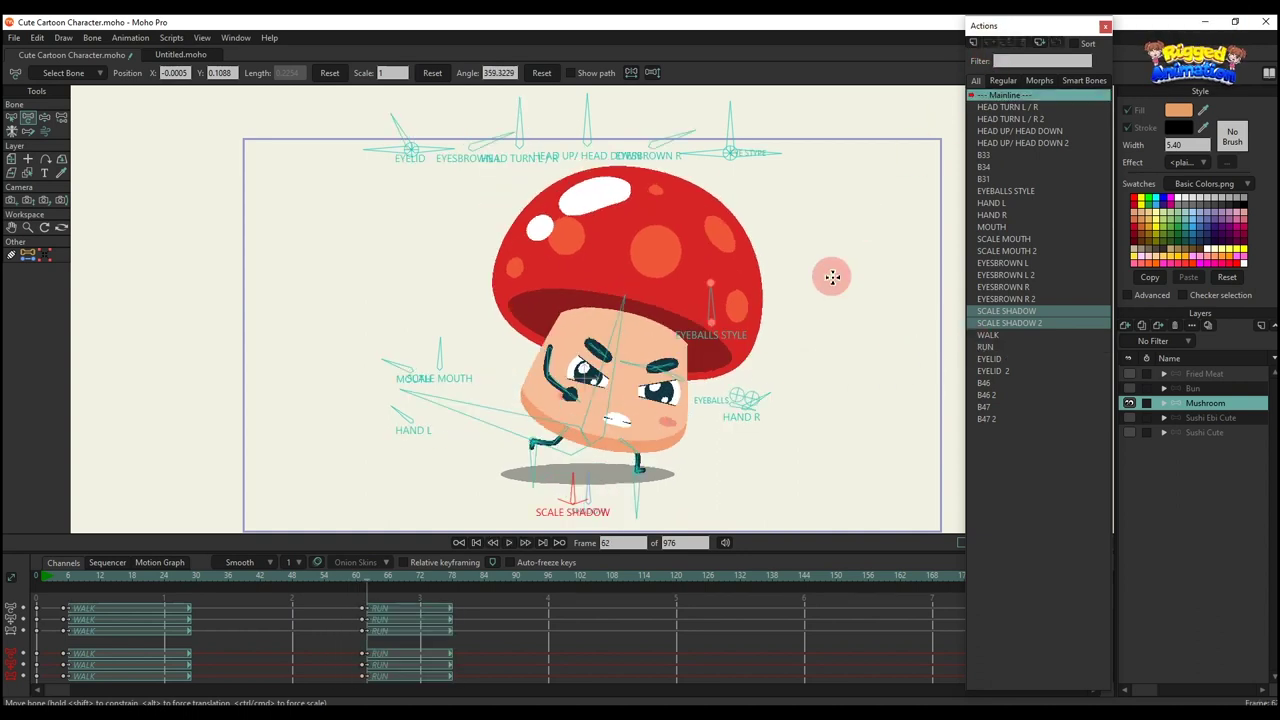
pyautogui.press('space')
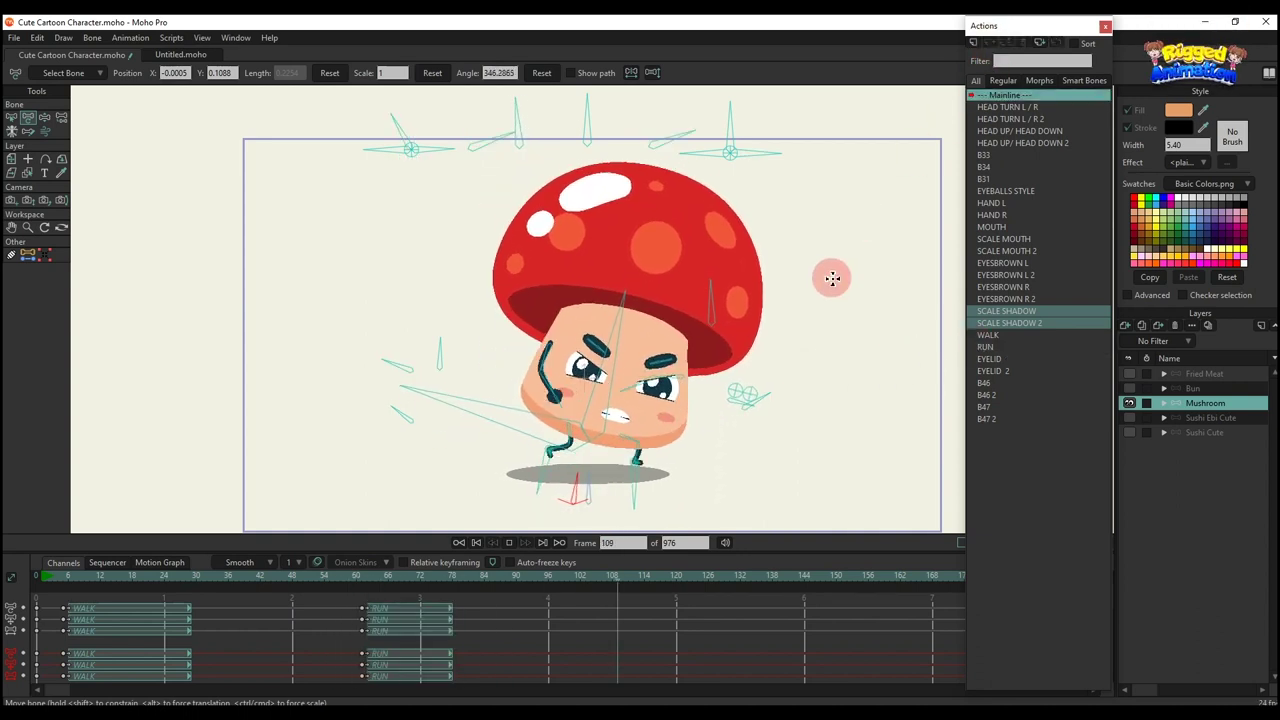
# Stop playback, hide the Mushroom layer, and show and select the Sushi Ebi Cute layer
pyautogui.press('space')
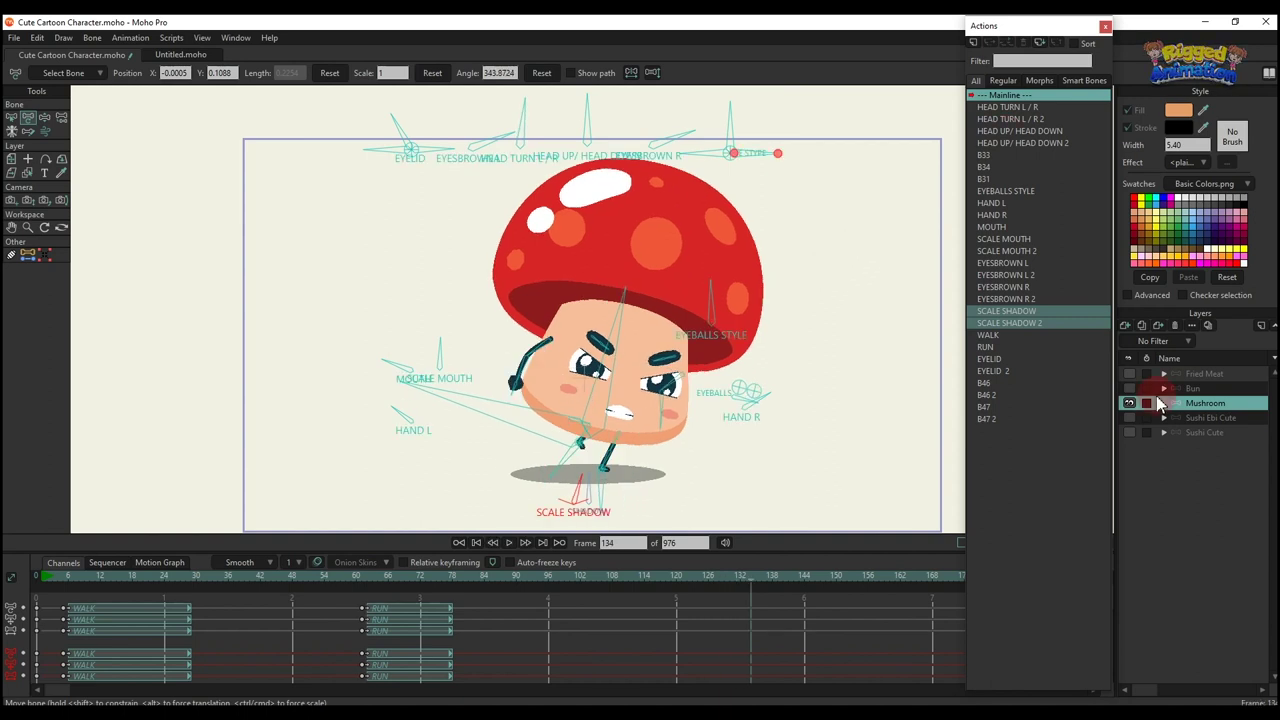
pyautogui.click(1129, 403)
pyautogui.click(1129, 418)
pyautogui.click(1200, 418)
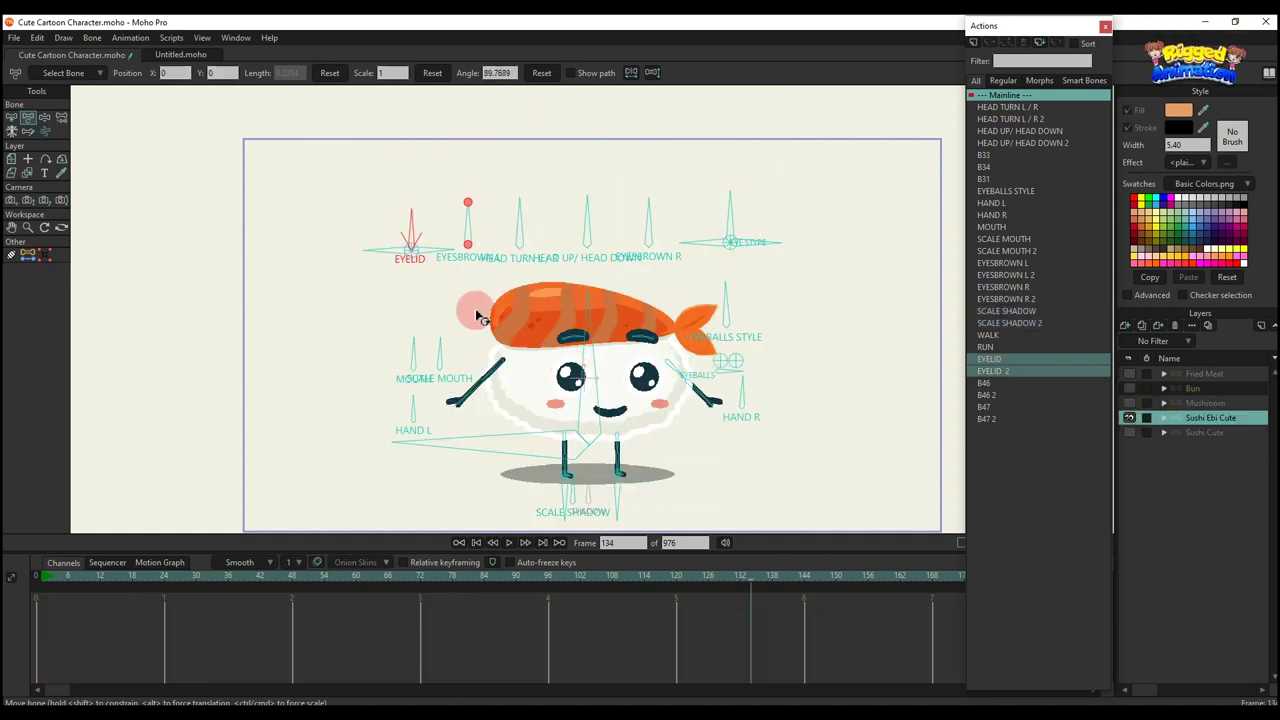
# Try the Sushi Ebi Cute's EYELID, B46 and B47 eyelid bones near the start of the timeline, resetting their angles
pyautogui.scroll(2, 345, 284)
pyautogui.moveTo(382, 185); pyautogui.dragTo(437, 257)
pyautogui.moveTo(400, 180); pyautogui.dragTo(330, 240)
pyautogui.click(540, 76)
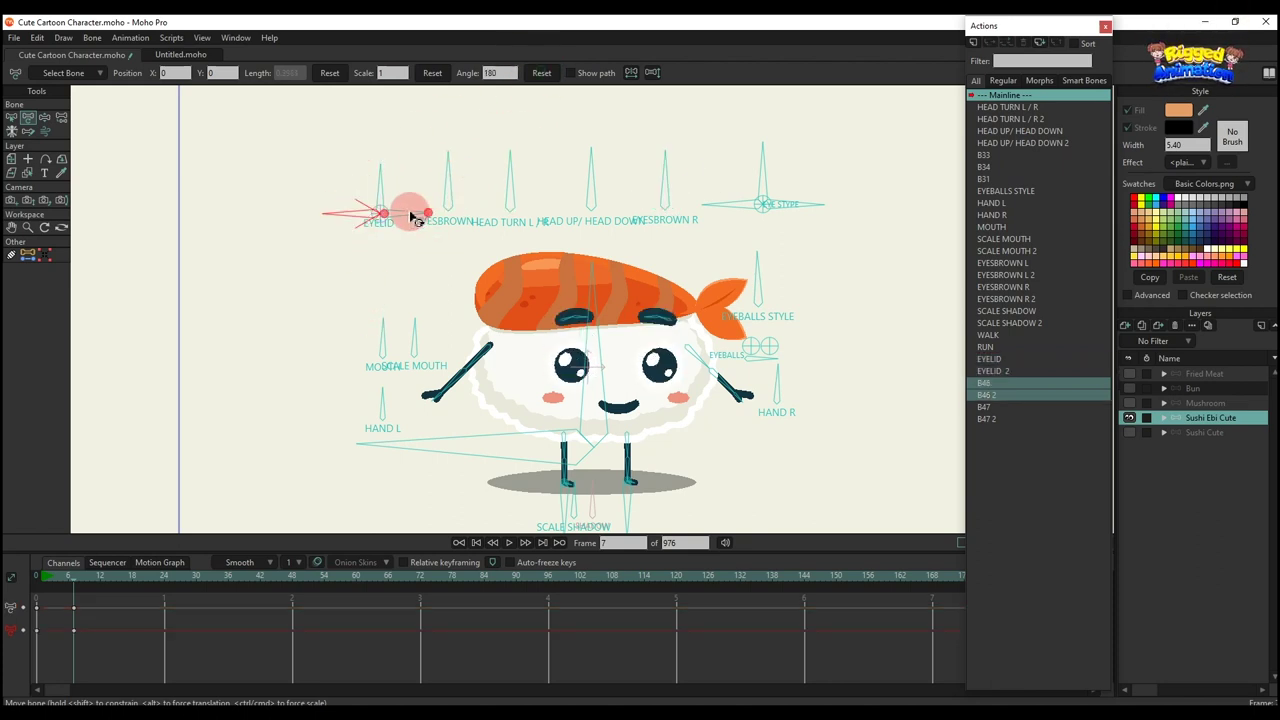
pyautogui.moveTo(411, 213); pyautogui.dragTo(369, 310)
pyautogui.click(541, 73)
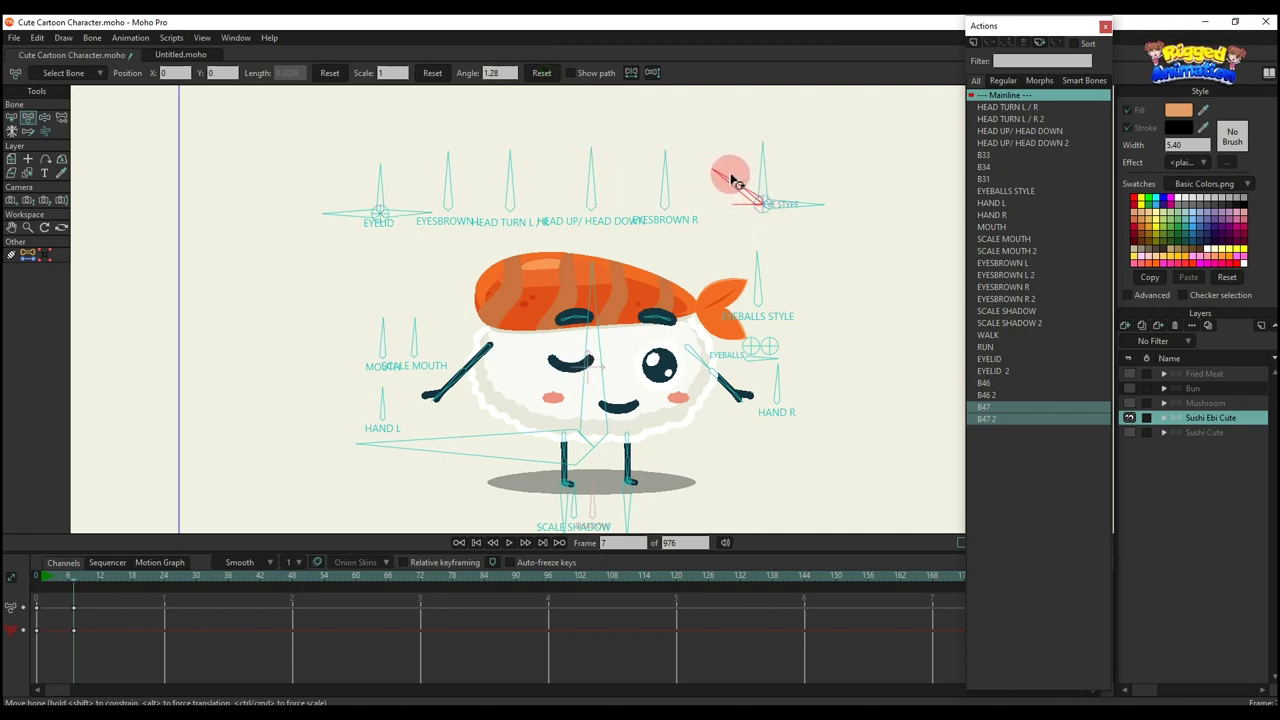
# Try the Sushi Ebi Cute's eye-type control bones to change the eye expressions, and delete the resulting keyframes
pyautogui.moveTo(733, 181); pyautogui.dragTo(782, 179)
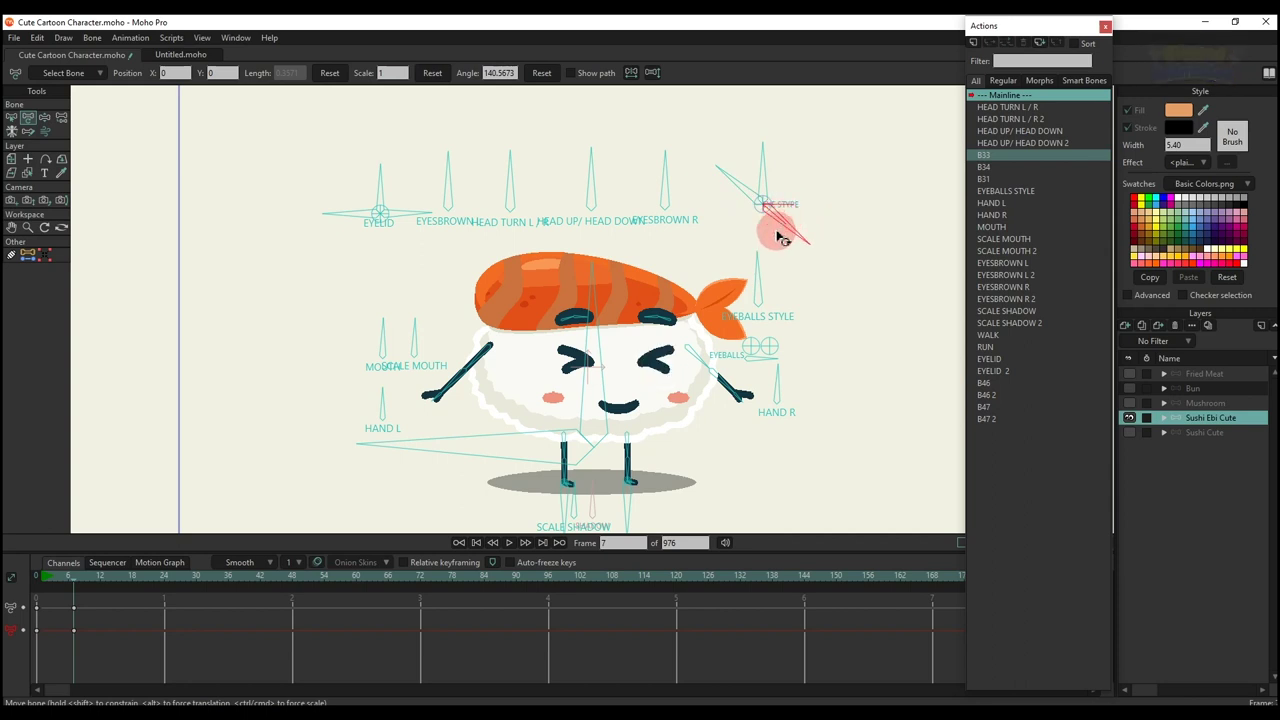
pyautogui.moveTo(790, 236); pyautogui.dragTo(800, 182)
pyautogui.click(73, 607)
pyautogui.press('Delete')
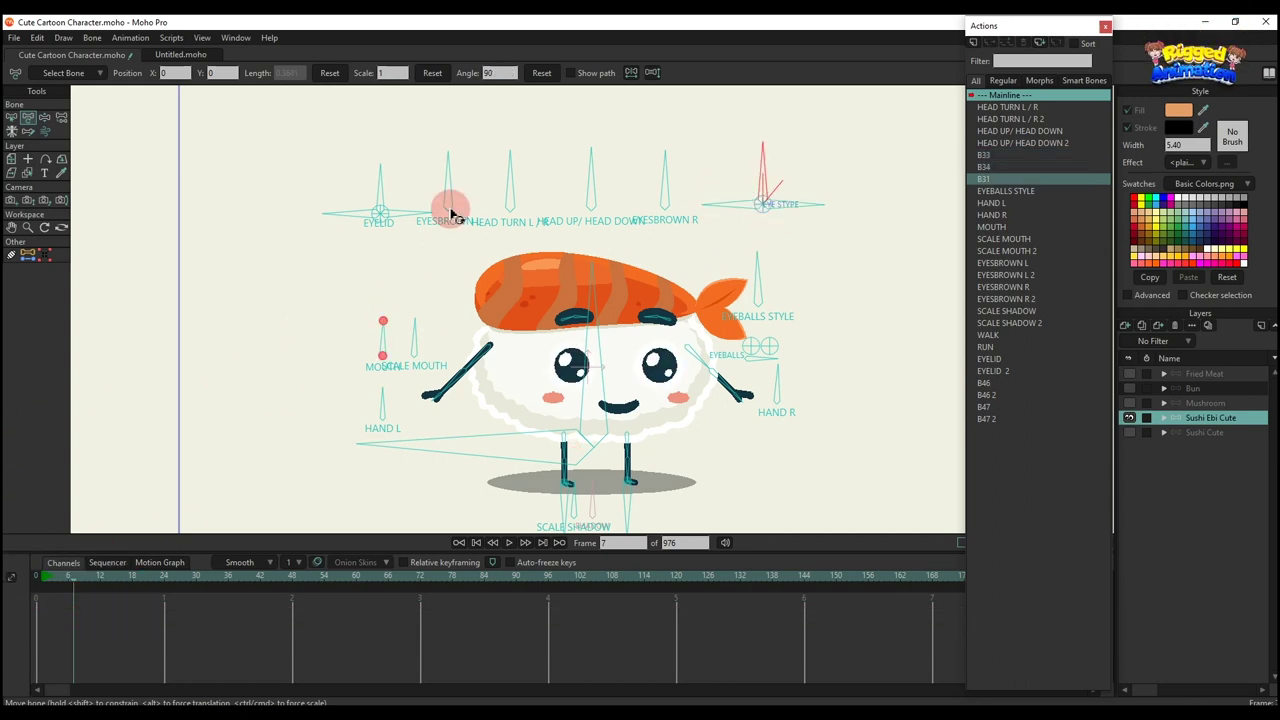
# Angle the Sushi Ebi Cute's eyebrows by rotating EYESBROWN L to 20° and rotating EYESBROWN R, and delete the keyframes
pyautogui.moveTo(452, 171); pyautogui.dragTo(442, 219)
pyautogui.moveTo(665, 174); pyautogui.dragTo(787, 290)
pyautogui.click(443, 194)
pyautogui.click(34, 621)
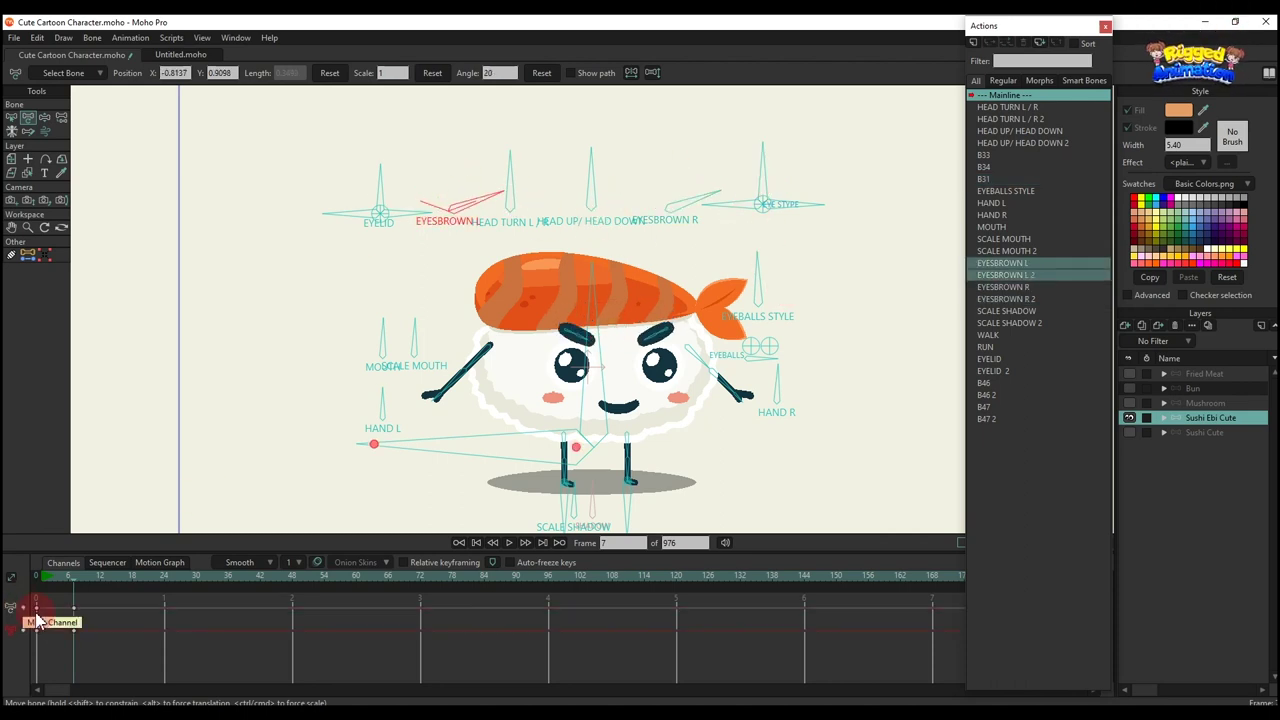
pyautogui.press('Delete')
# Try the Sushi Ebi Cute's HEAD TURN L / R and HEAD UP/ HEAD DOWN controls, and delete the resulting keyframes
pyautogui.moveTo(514, 176); pyautogui.dragTo(545, 341)
pyautogui.click(541, 76)
pyautogui.moveTo(588, 174); pyautogui.dragTo(218, 449)
pyautogui.moveTo(63, 617); pyautogui.dragTo(22, 562)
pyautogui.press('Delete')
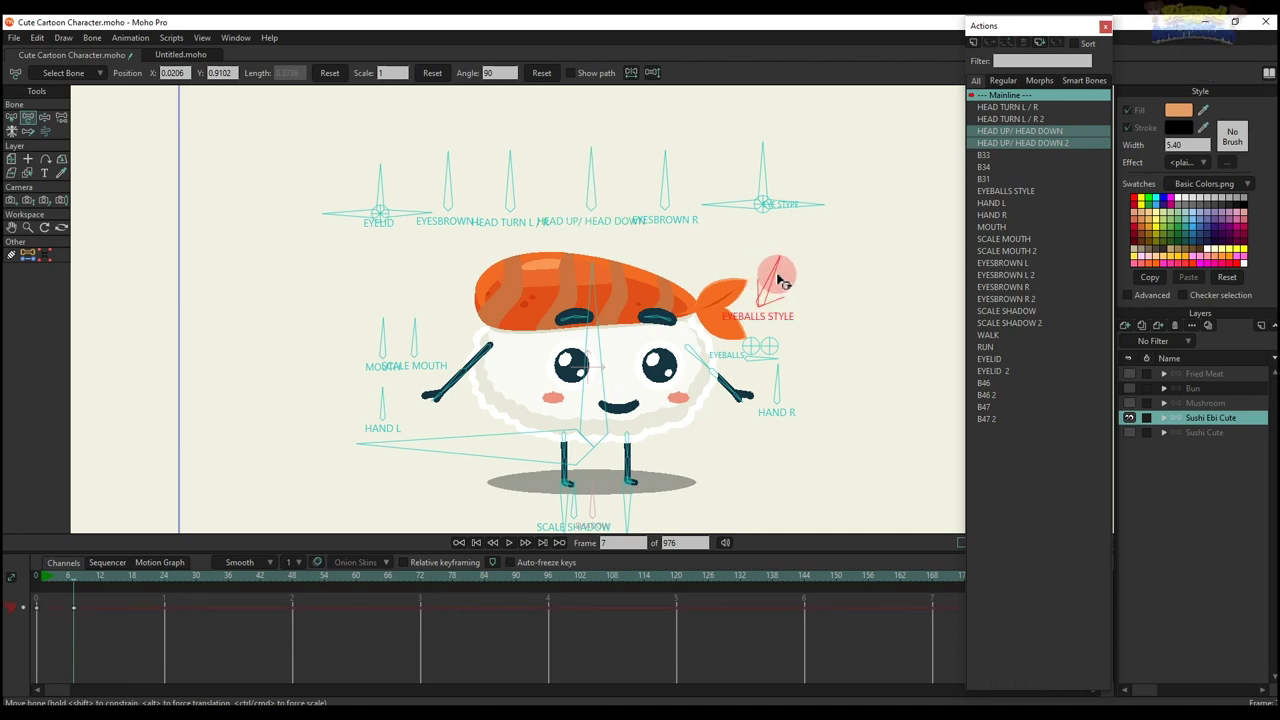
# Switch the Sushi Ebi Cute's eyes with EYEBALLS STYLE at about 48°, play the animation, and delete the keyframes
pyautogui.moveTo(780, 280); pyautogui.dragTo(788, 280)
pyautogui.press('space')
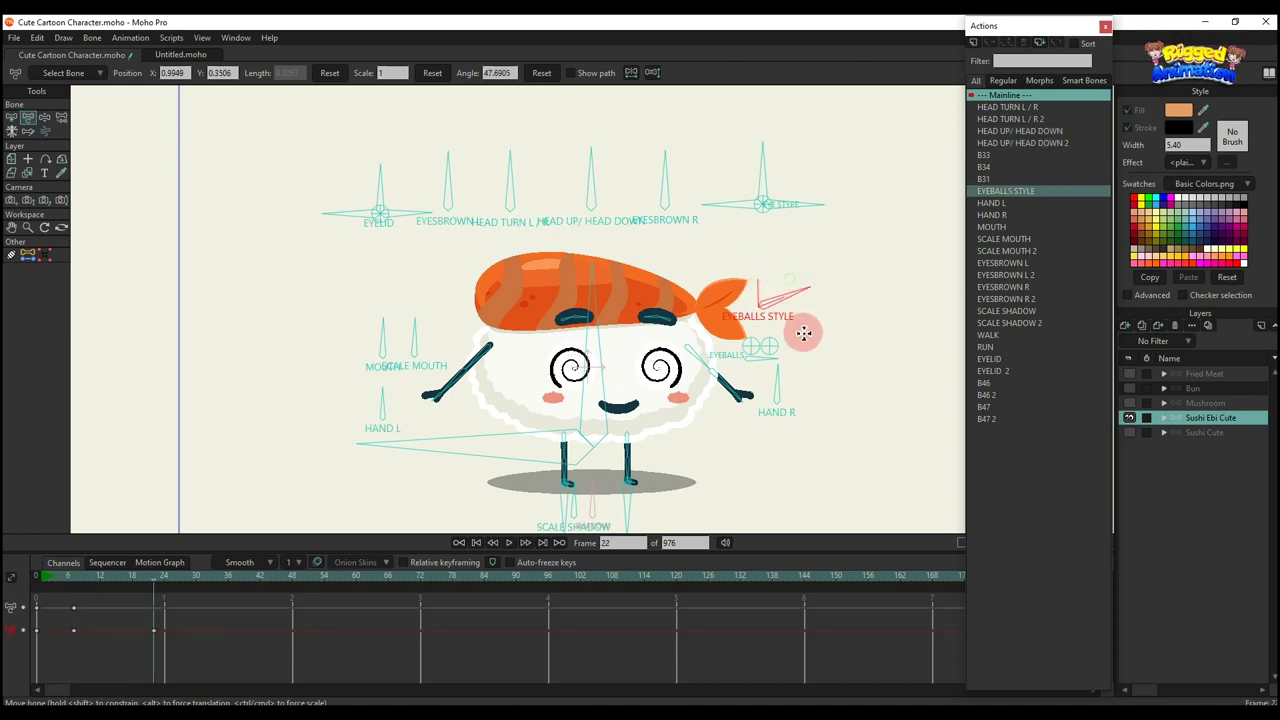
pyautogui.moveTo(264, 642); pyautogui.dragTo(4, 465)
pyautogui.press('Delete')
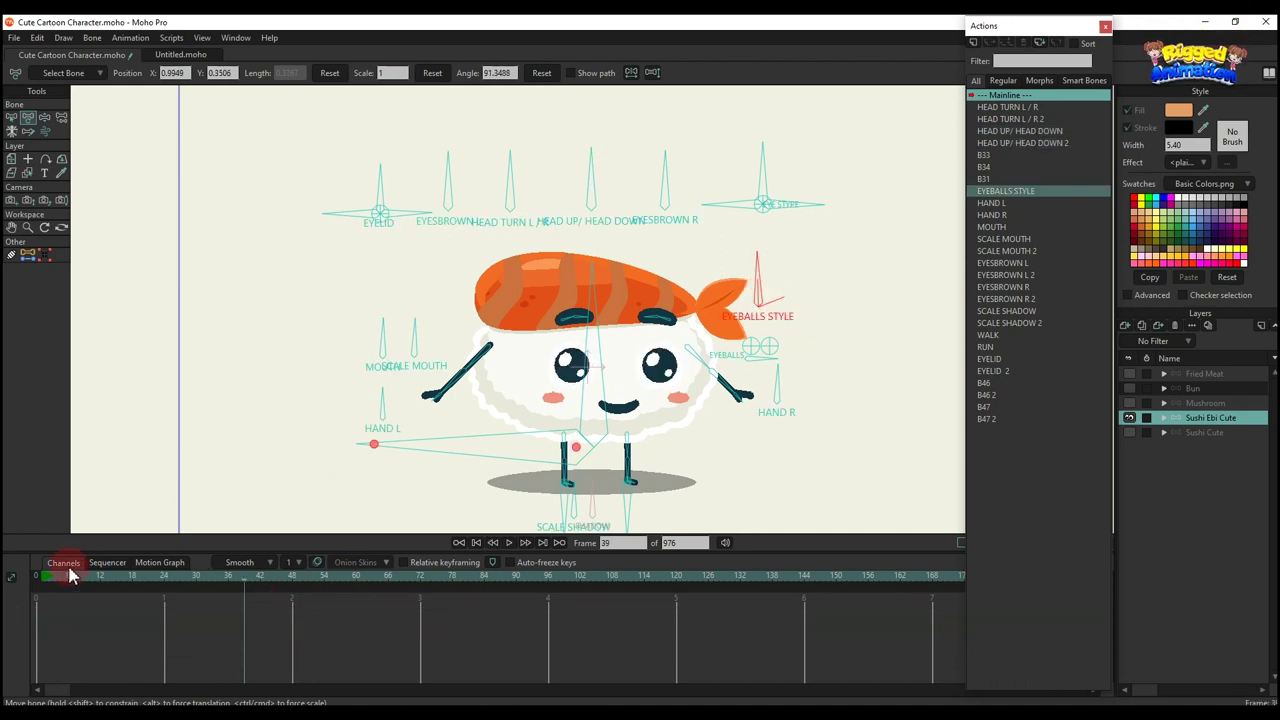
# Try the Sushi Ebi Cute's SCALE MOUTH and MOUTH controls, and delete the resulting keyframes
pyautogui.scroll(2, 352, 298)
pyautogui.moveTo(365, 272); pyautogui.dragTo(456, 253)
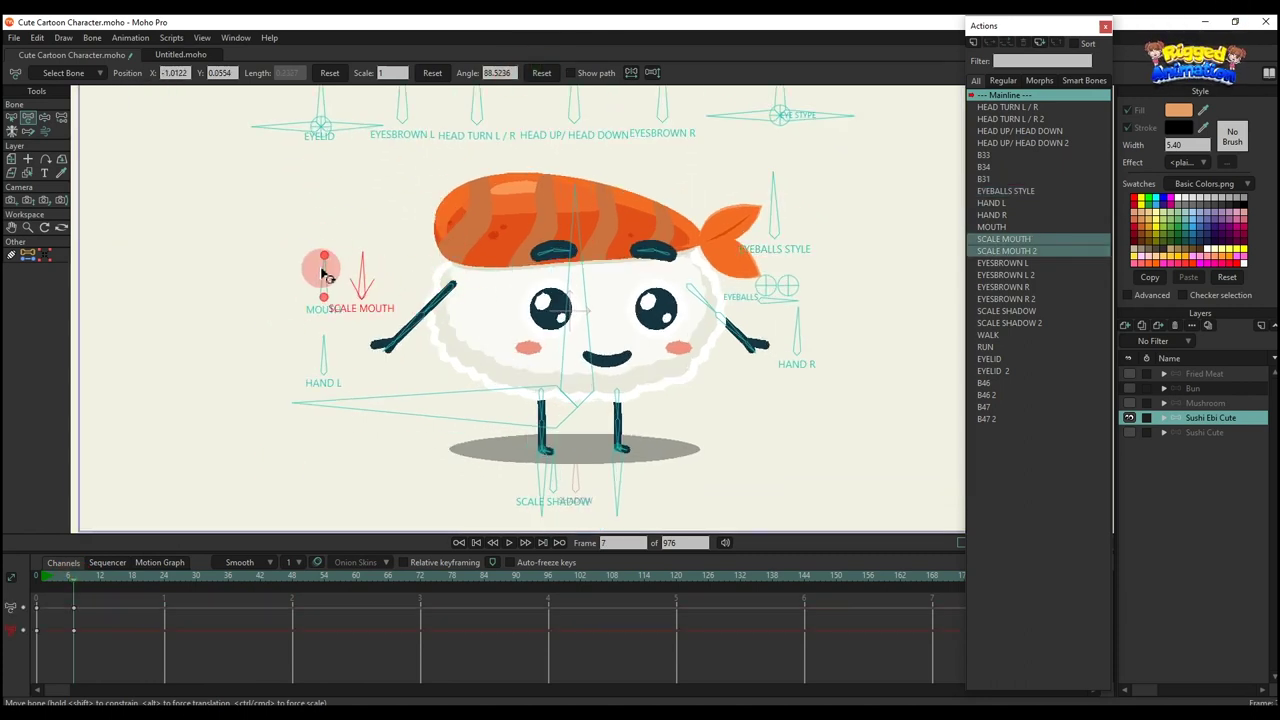
pyautogui.moveTo(323, 272); pyautogui.dragTo(279, 311)
pyautogui.moveTo(172, 641); pyautogui.dragTo(4, 457)
pyautogui.press('Delete')
# Try moving the Sushi Ebi Cute's two eyeball controls apart so that each eye looks in a different direction
pyautogui.moveTo(768, 309); pyautogui.dragTo(788, 266)
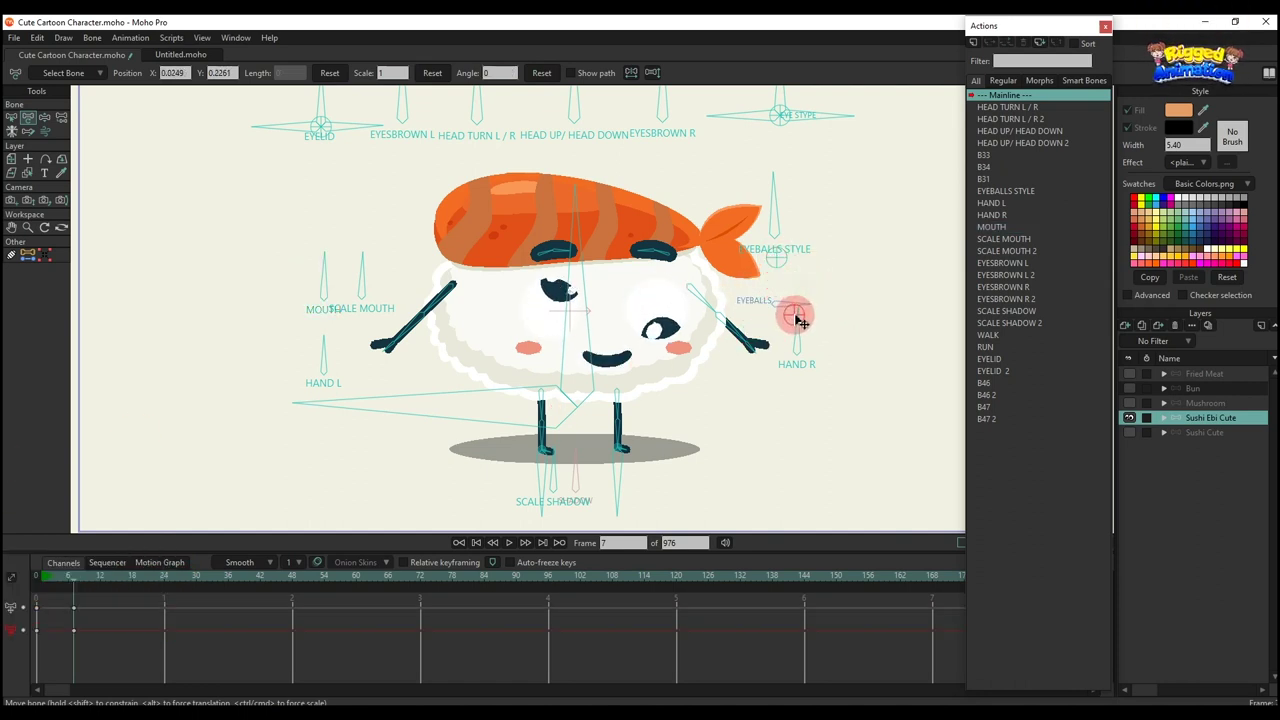
pyautogui.moveTo(801, 322); pyautogui.dragTo(778, 302)
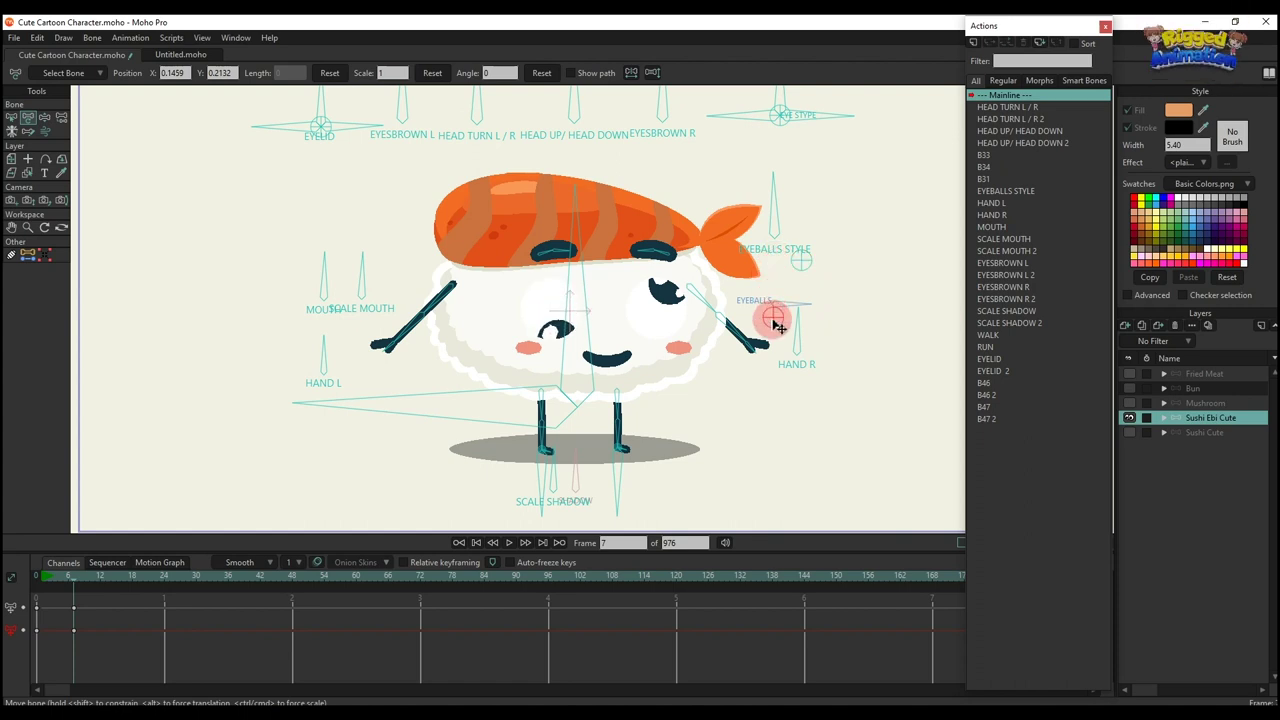
# Open the Sushi Ebi Cute's hands with HAND L at 160° and HAND R at about 18°, and try shifting the body bone
pyautogui.moveTo(313, 403); pyautogui.dragTo(300, 349)
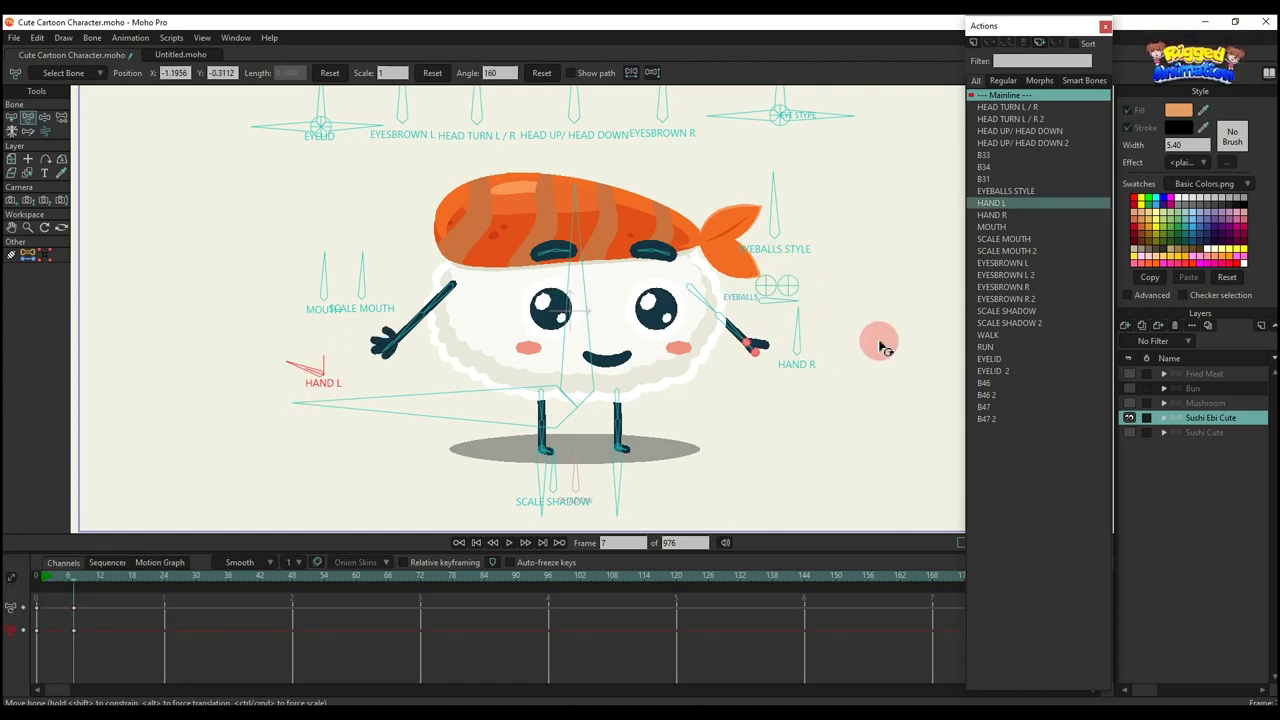
pyautogui.moveTo(880, 343); pyautogui.dragTo(860, 413)
pyautogui.click(481, 420)
pyautogui.moveTo(563, 414)
pyautogui.mouseDown()
pyautogui.moveTo(557, 446)
pyautogui.moveTo(471, 409)
pyautogui.moveTo(651, 434)
pyautogui.moveTo(546, 362)
pyautogui.moveTo(477, 384)
pyautogui.moveTo(638, 340)
pyautogui.moveTo(432, 443)
pyautogui.moveTo(633, 354)
pyautogui.moveTo(557, 414)
pyautogui.mouseUp()
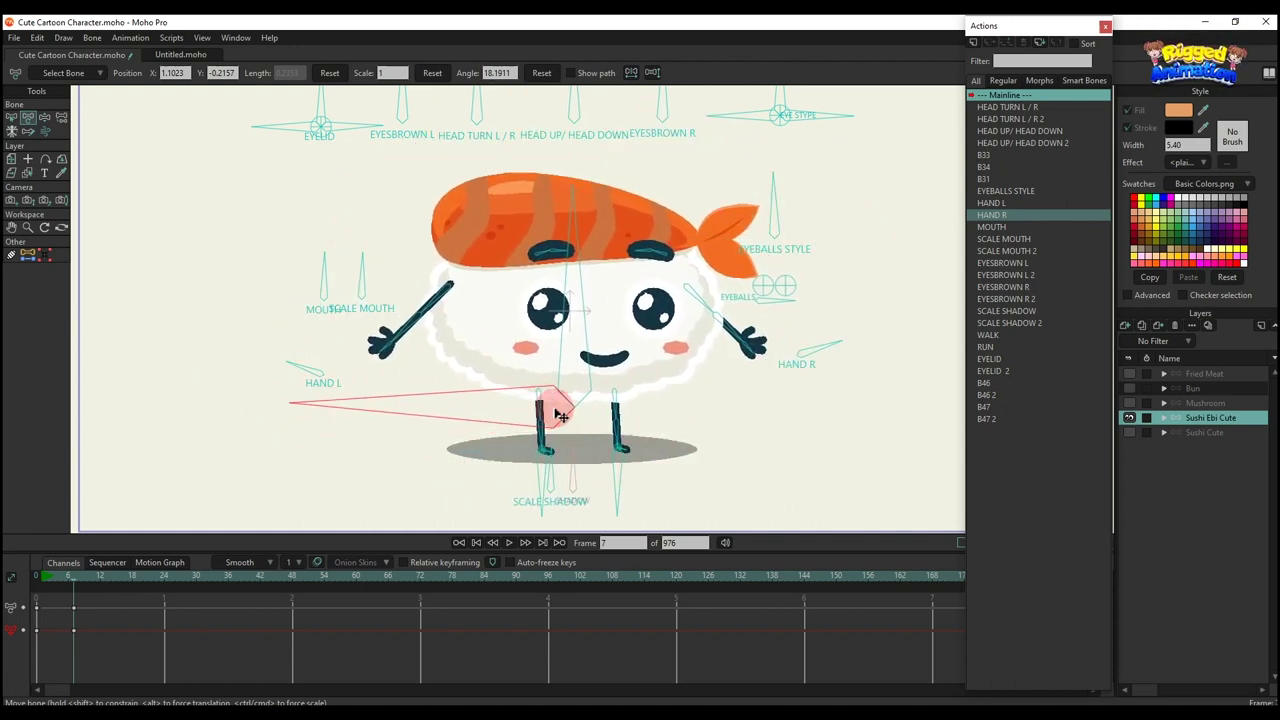
# Insert the Sushi Ebi Cute's WALK action at frame 7 of the mainline and play the walk cycle
pyautogui.click(990, 335)
pyautogui.click(990, 45)
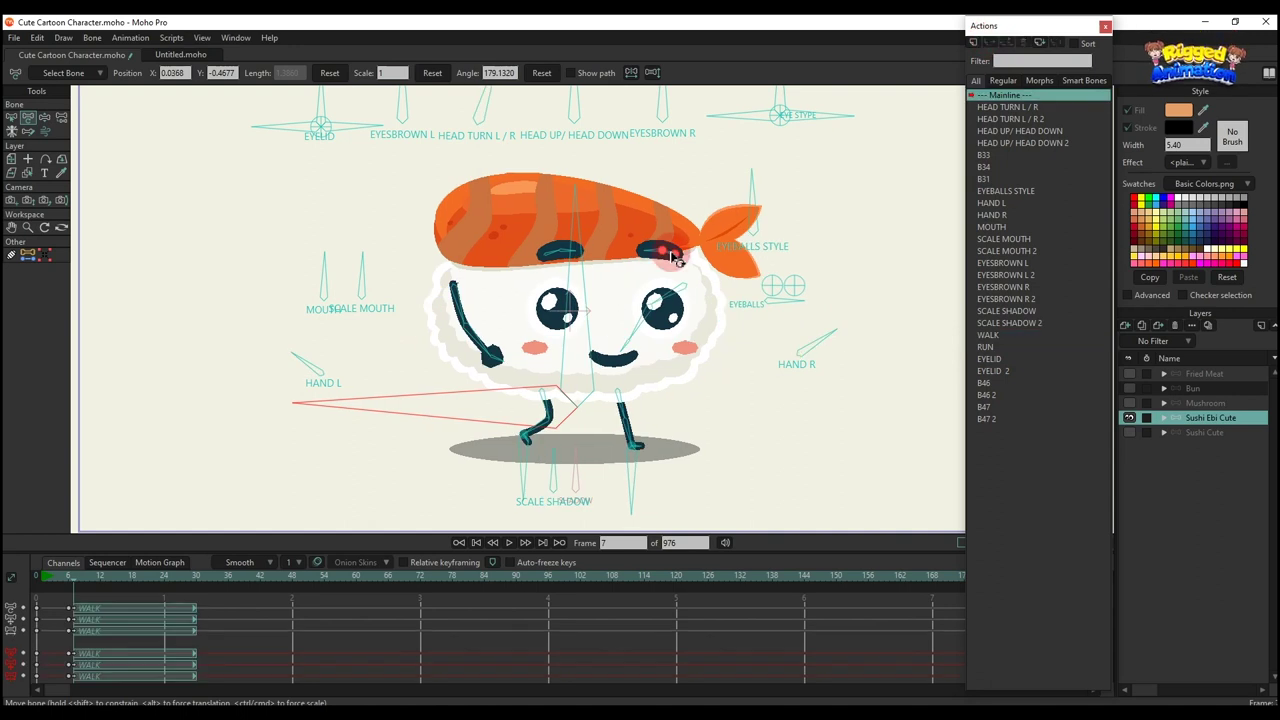
pyautogui.press('space')
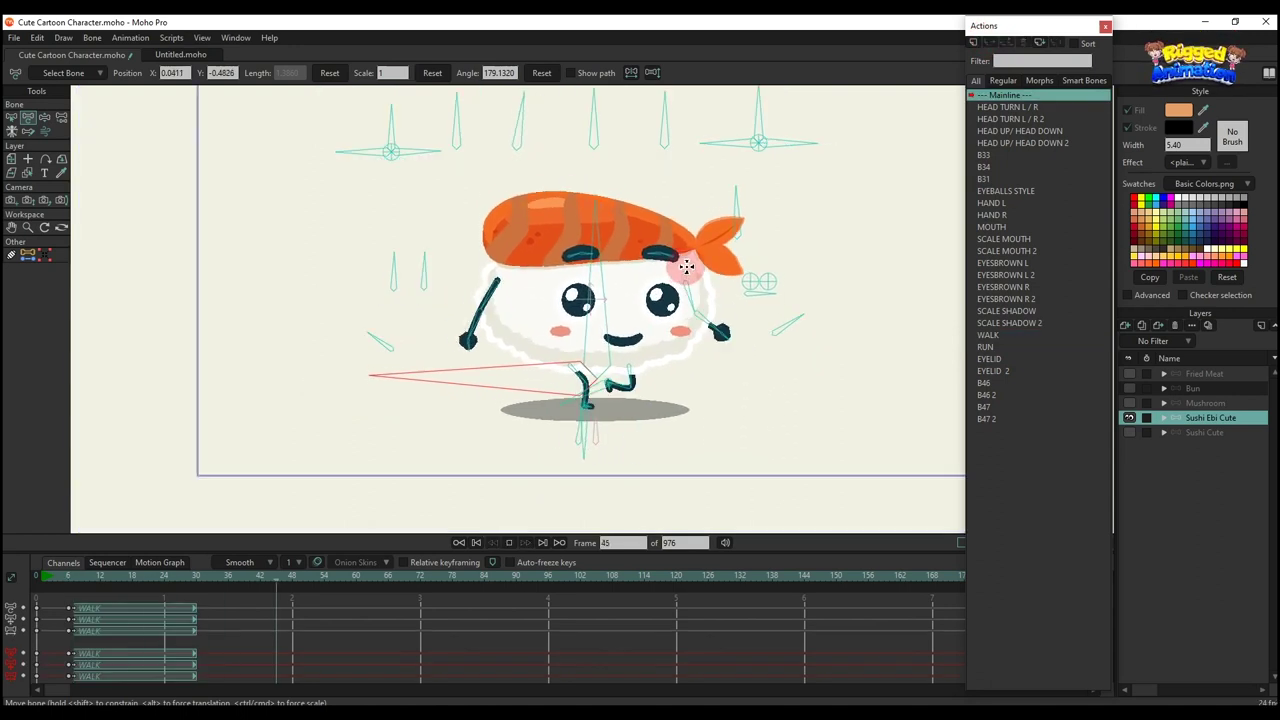
# Insert the Sushi Ebi Cute's RUN action at frame 75 and play the run cycle
pyautogui.click(987, 348)
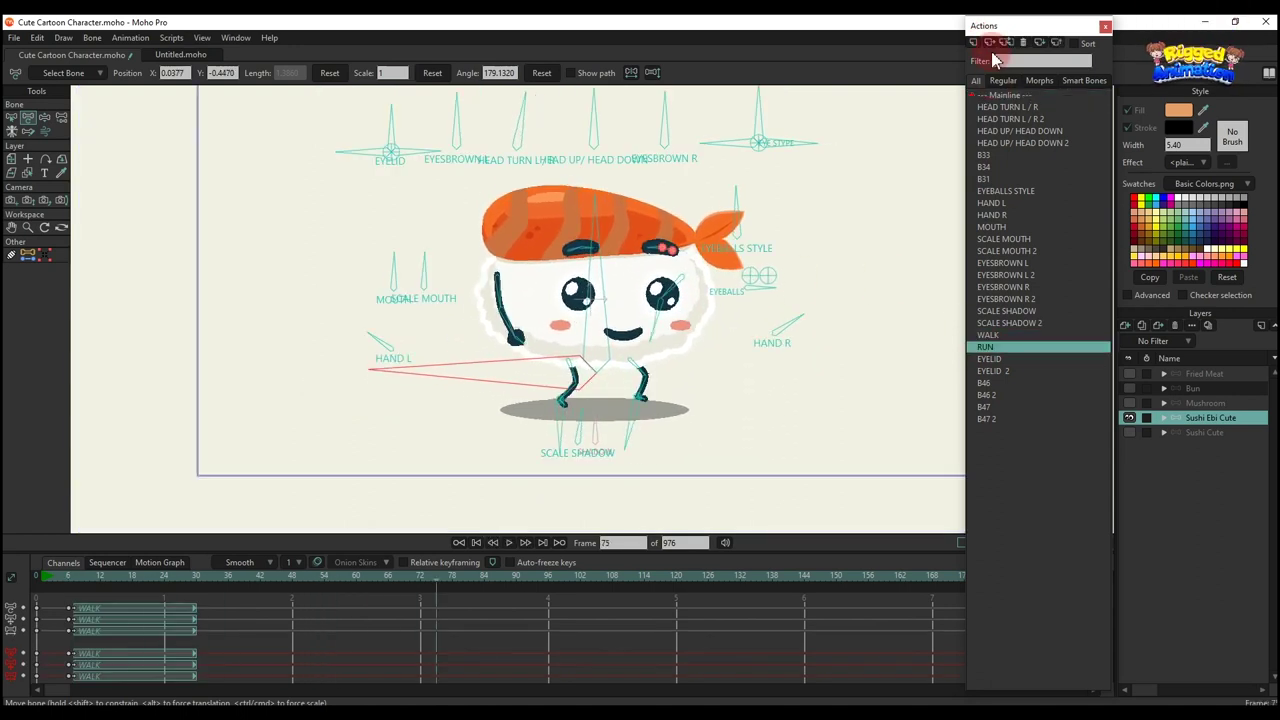
pyautogui.click(989, 43)
pyautogui.press('space')
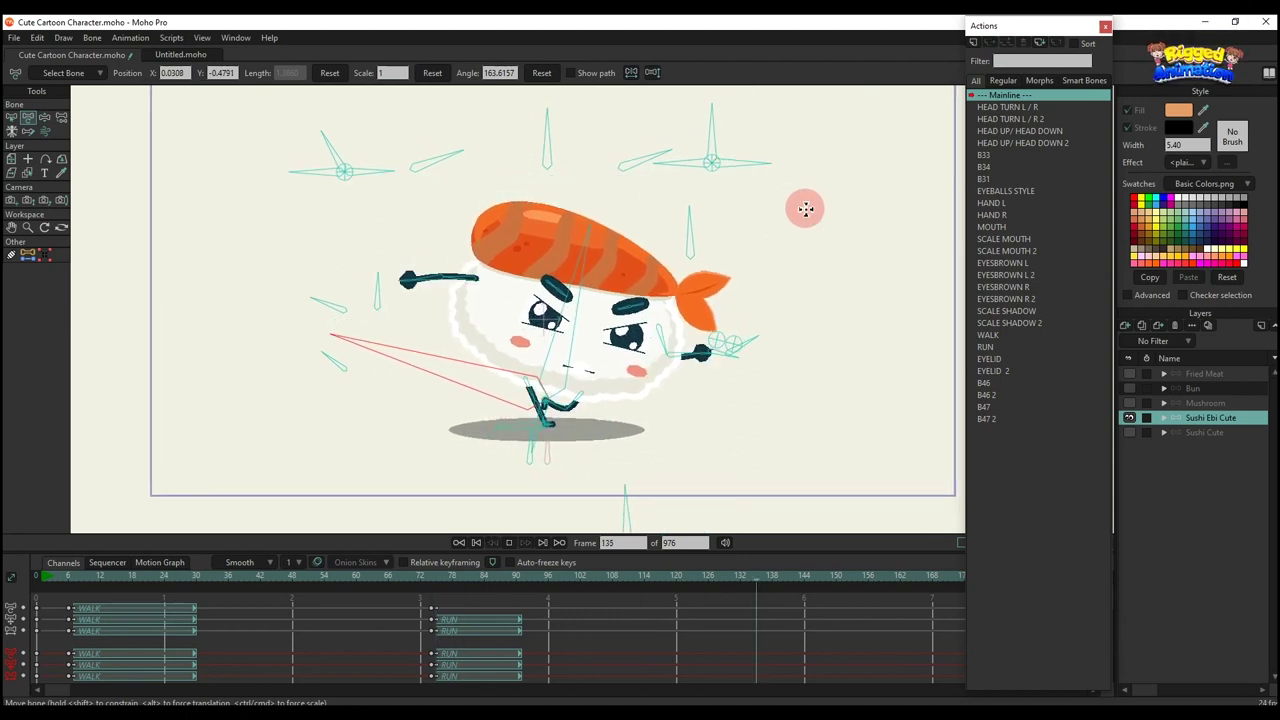
pyautogui.press('space')
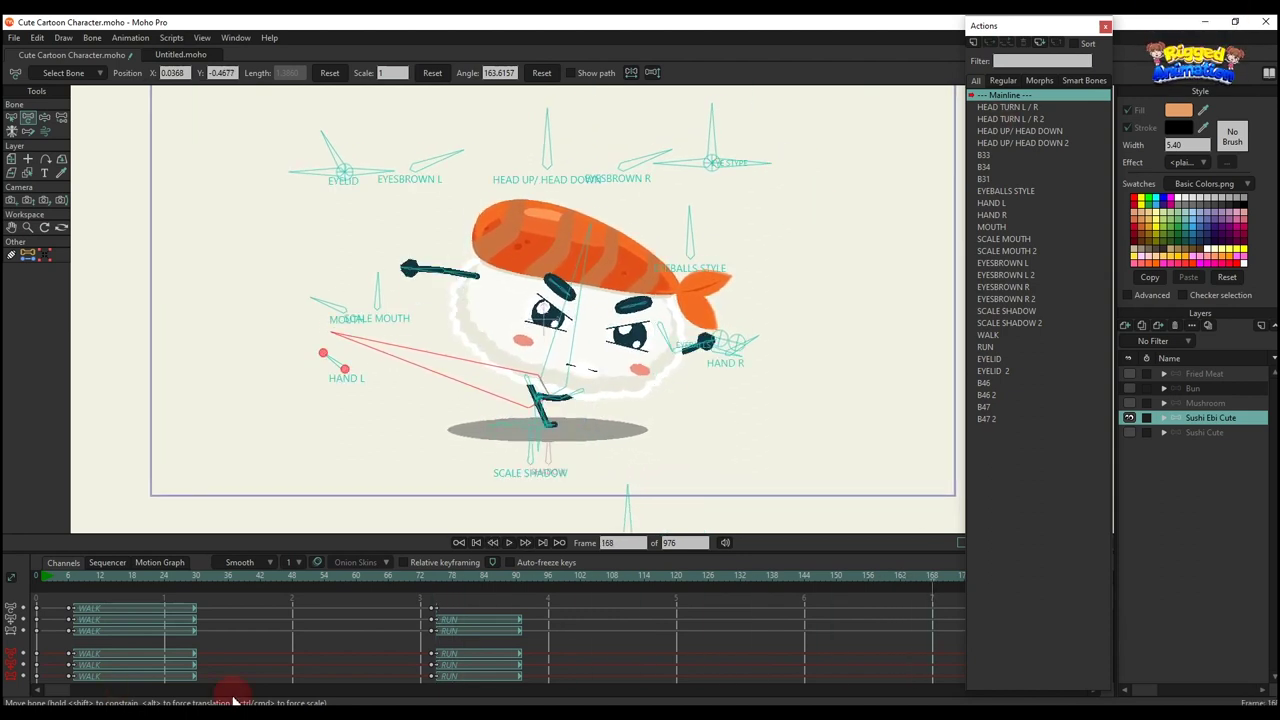
# Hide the Sushi Ebi Cute layer, show and select the Sushi Cute layer, and go to frame 6
pyautogui.click(1130, 418)
pyautogui.click(1129, 433)
pyautogui.click(1192, 433)
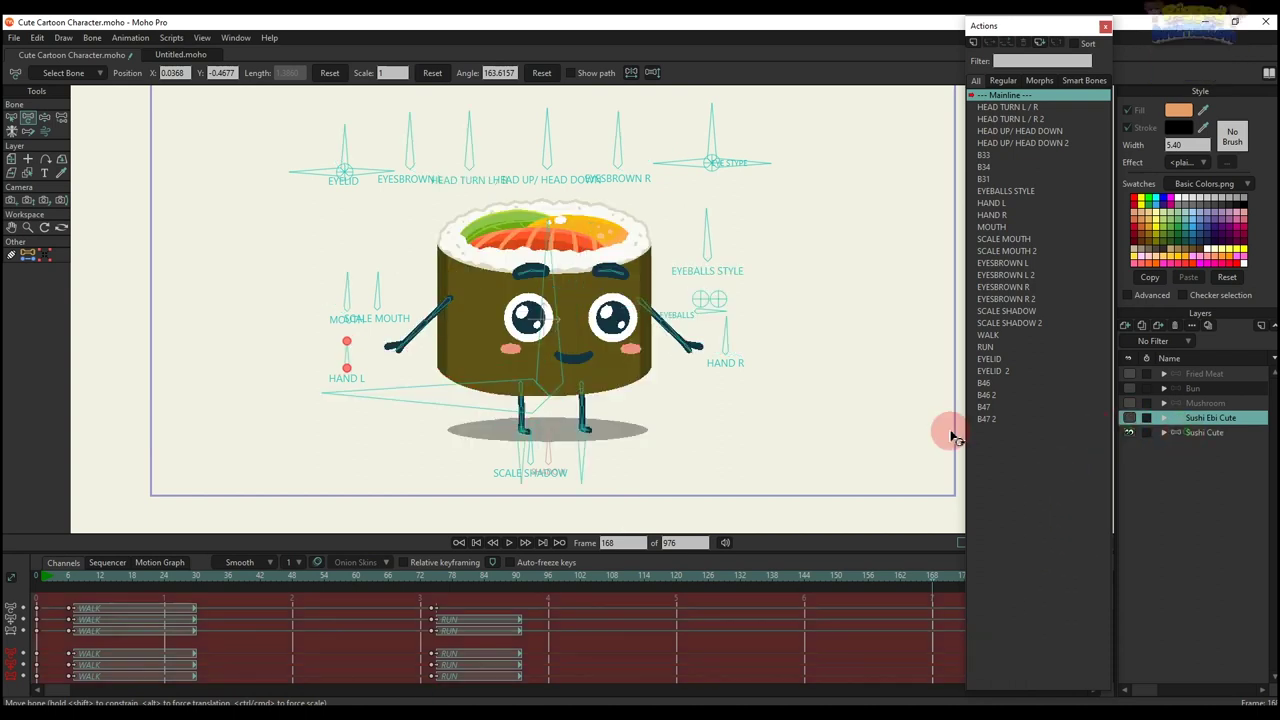
pyautogui.scroll(-2, 617, 404)
pyautogui.moveTo(617, 404); pyautogui.dragTo(635, 408)
pyautogui.click(66, 585)
pyautogui.scroll(3, 457, 211)
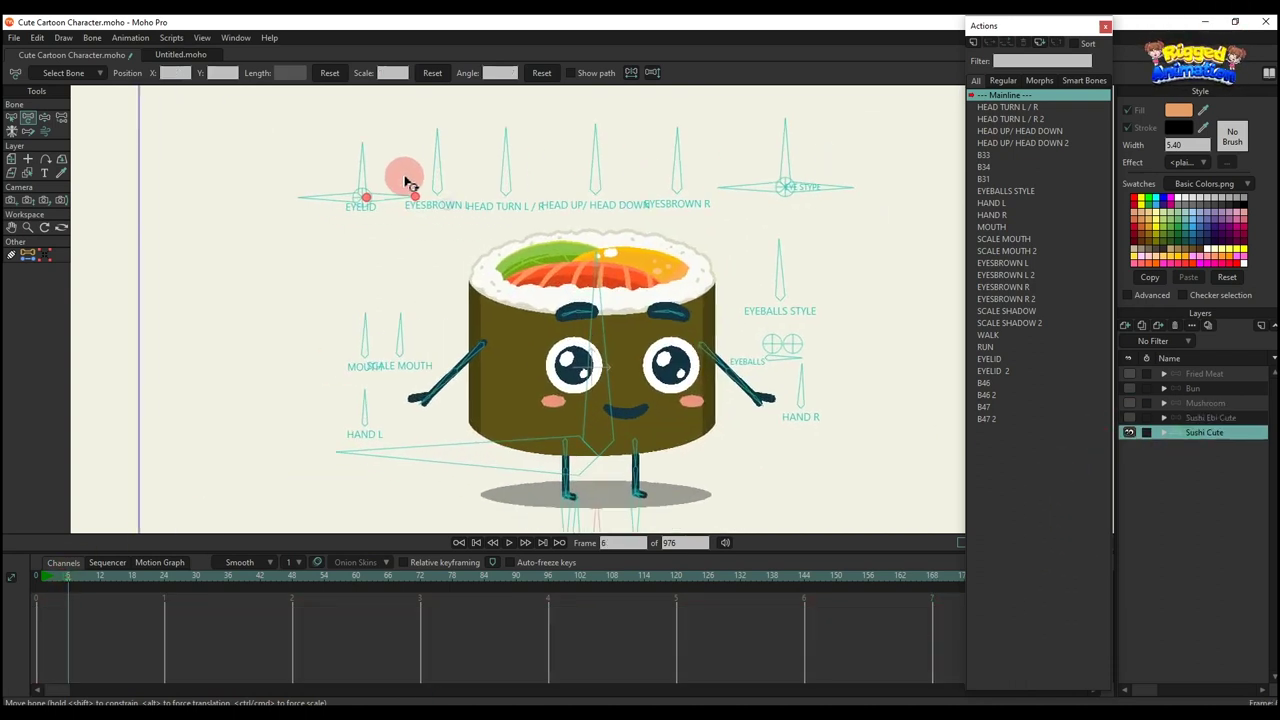
# Rotate the Sushi Cute's EYELID bone to about 60°, try the B46 and B47 eyelid bones, and reset each angle
pyautogui.moveTo(345, 167); pyautogui.dragTo(511, 50)
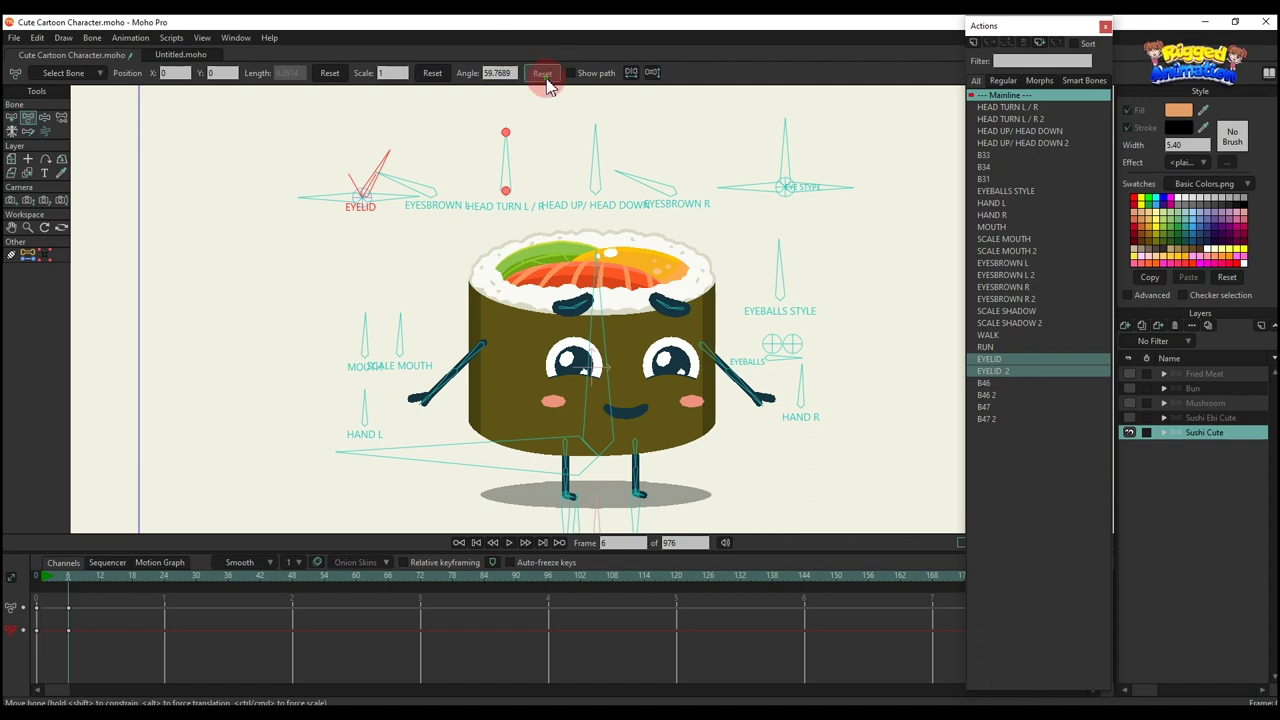
pyautogui.click(546, 79)
pyautogui.moveTo(314, 202); pyautogui.dragTo(311, 280)
pyautogui.click(544, 76)
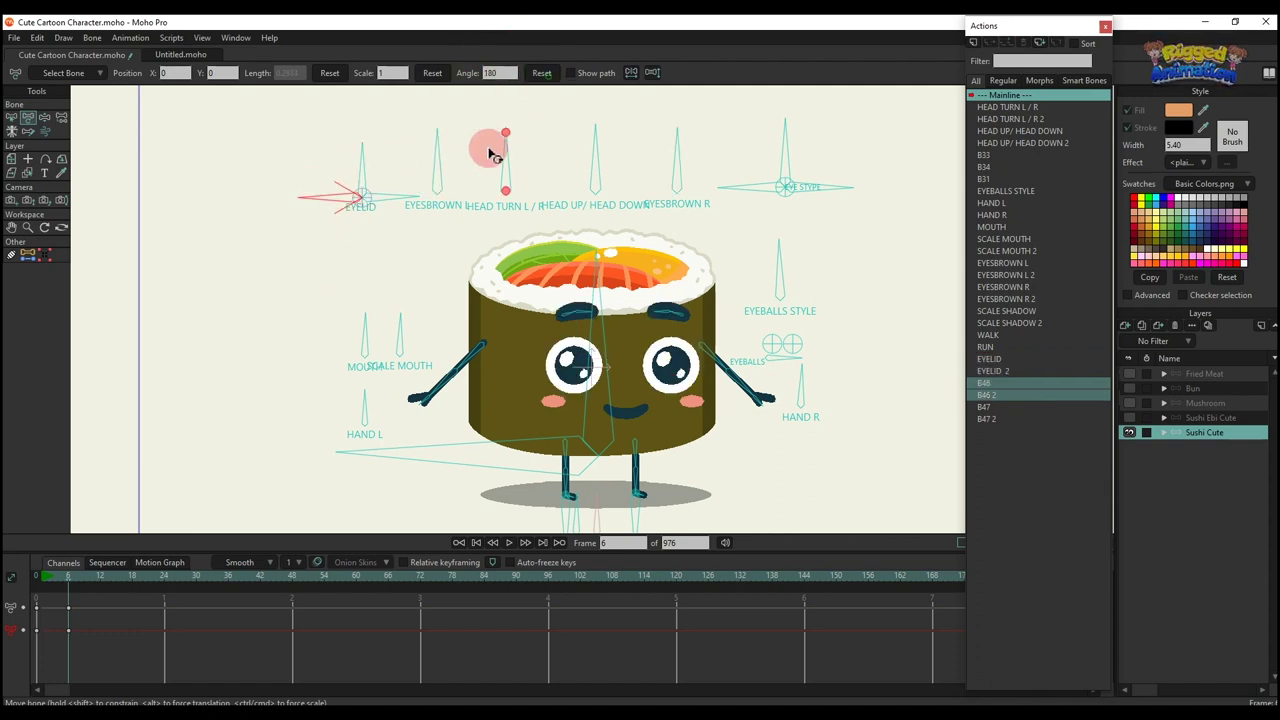
pyautogui.moveTo(380, 186); pyautogui.dragTo(314, 323)
pyautogui.click(542, 73)
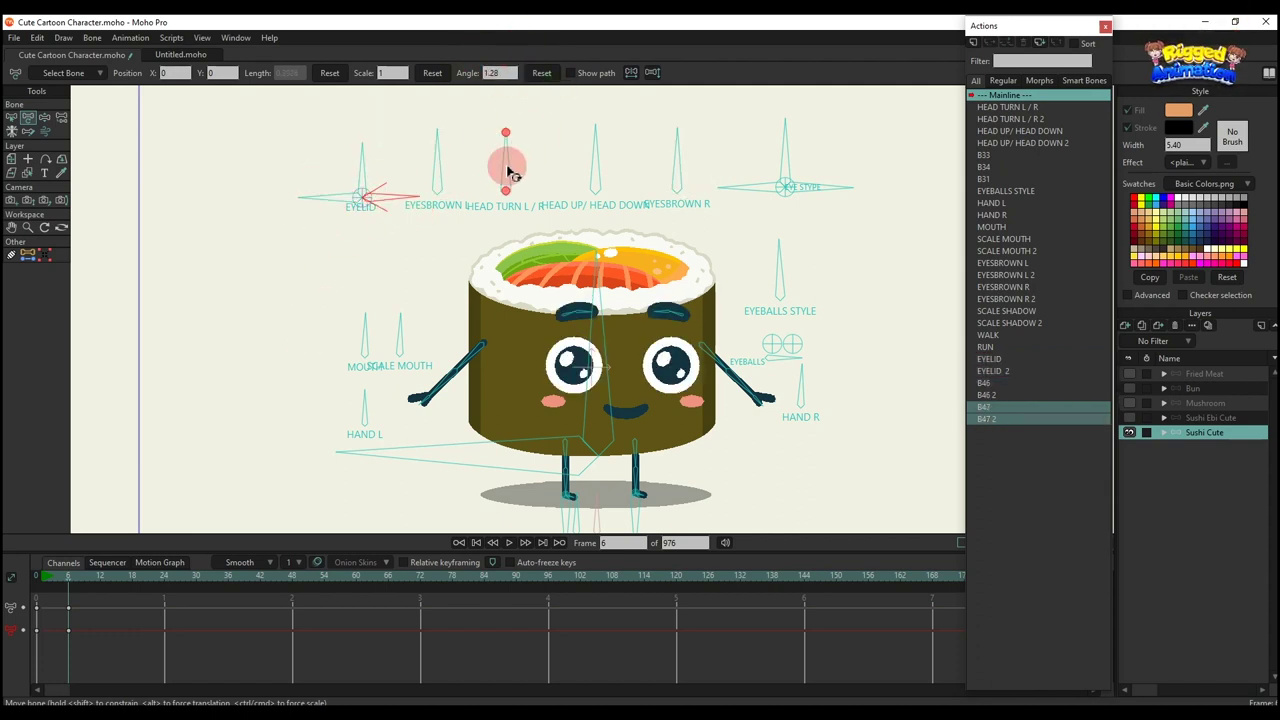
# Rotate the Sushi Cute's HEAD TURN L / R to 60° and HEAD UP/ HEAD DOWN to 20°, resetting each angle
pyautogui.moveTo(508, 160); pyautogui.dragTo(603, 230)
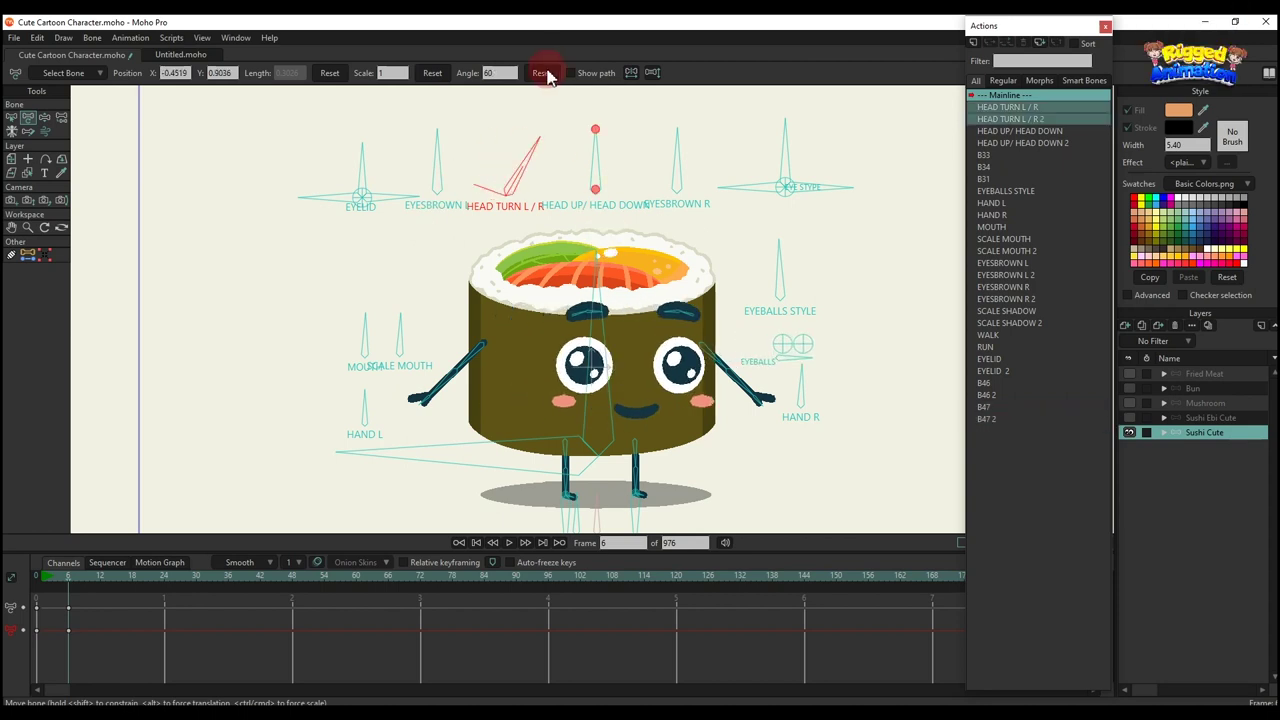
pyautogui.click(548, 75)
pyautogui.moveTo(598, 165); pyautogui.dragTo(611, 120)
pyautogui.click(541, 73)
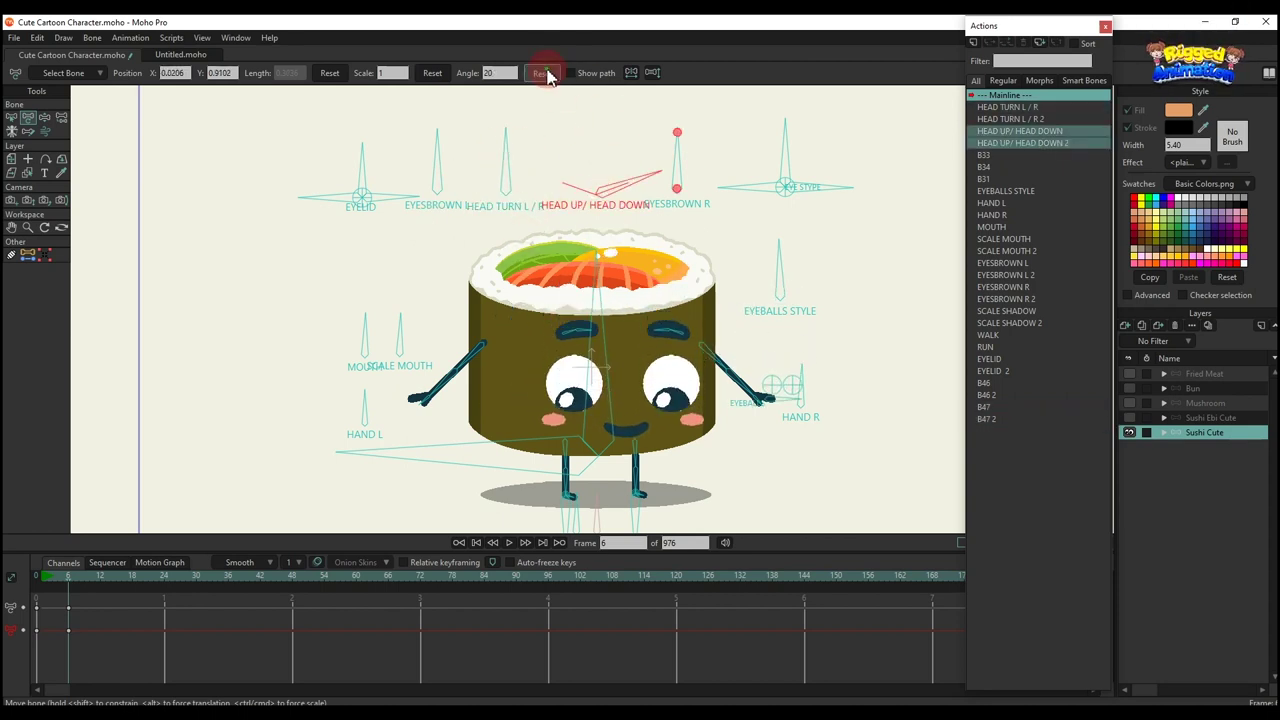
# Try the Sushi Cute's eye-type control bones to change the eye expressions, and delete the resulting keyframes
pyautogui.click(757, 189)
pyautogui.moveTo(757, 189); pyautogui.dragTo(797, 234)
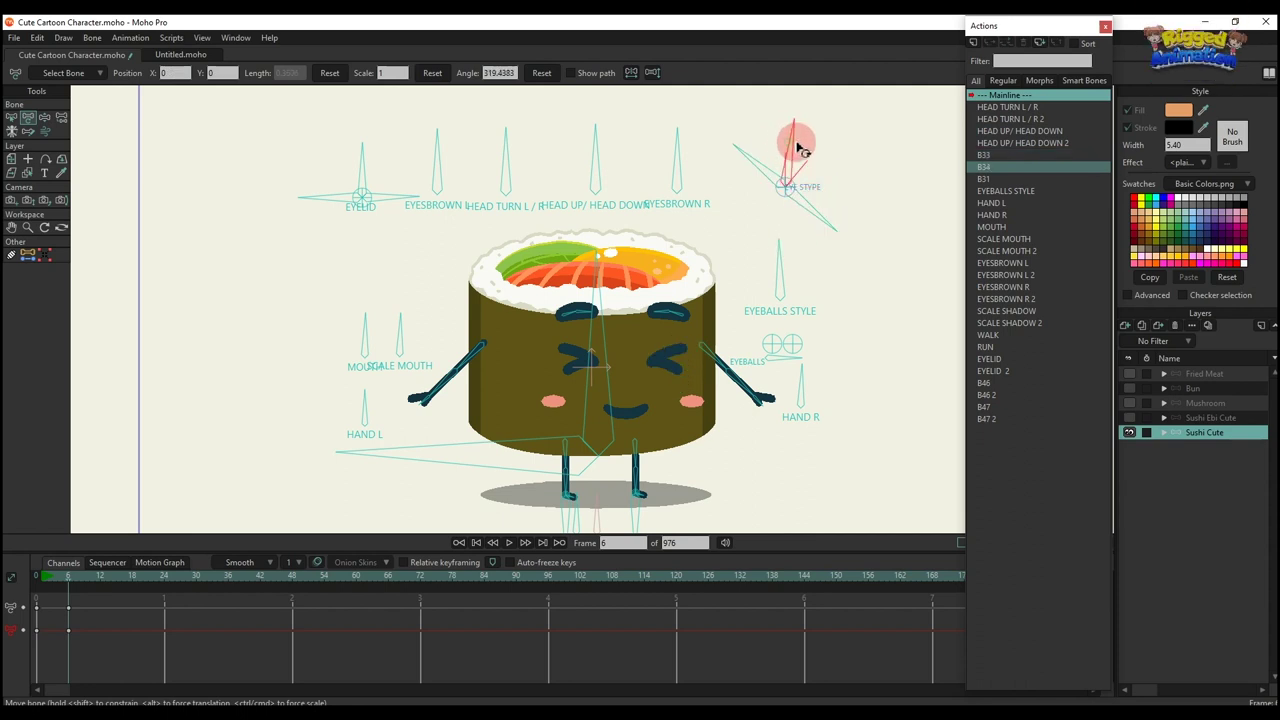
pyautogui.click(796, 144)
pyautogui.moveTo(174, 655); pyautogui.dragTo(23, 576)
pyautogui.press('Delete')
pyautogui.moveTo(796, 142); pyautogui.dragTo(826, 203)
pyautogui.click(114, 623)
pyautogui.press('Delete')
# Try the Sushi Cute's EYESBROWN L and EYESBROWN R controls, and delete the resulting keyframes
pyautogui.click(347, 189)
pyautogui.moveTo(441, 154); pyautogui.dragTo(311, 251)
pyautogui.moveTo(668, 160); pyautogui.dragTo(636, 259)
pyautogui.moveTo(410, 182); pyautogui.dragTo(545, 255)
pyautogui.moveTo(152, 635); pyautogui.dragTo(4, 430)
pyautogui.press('Delete')
# Switch the Sushi Cute's eyes by rotating EYEBALLS STYLE through about 49° during playback
pyautogui.moveTo(688, 354); pyautogui.dragTo(650, 310)
pyautogui.moveTo(747, 260); pyautogui.dragTo(782, 236)
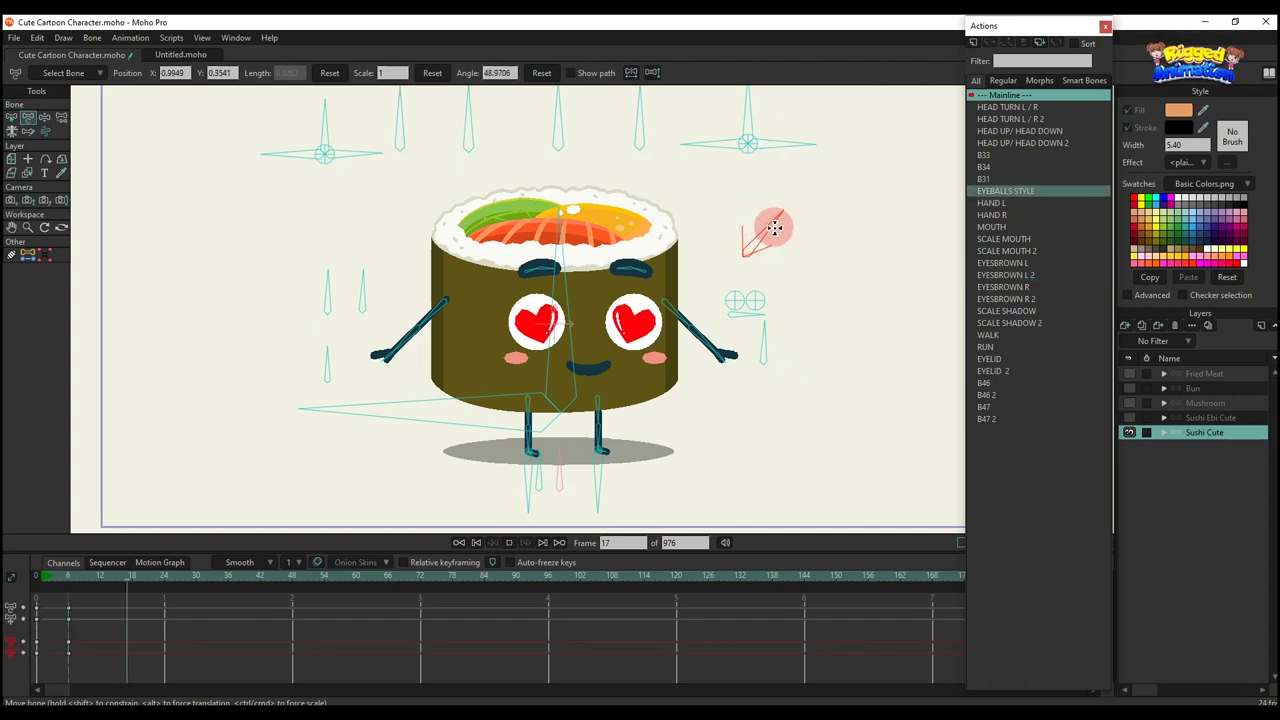
pyautogui.moveTo(762, 230); pyautogui.dragTo(790, 285)
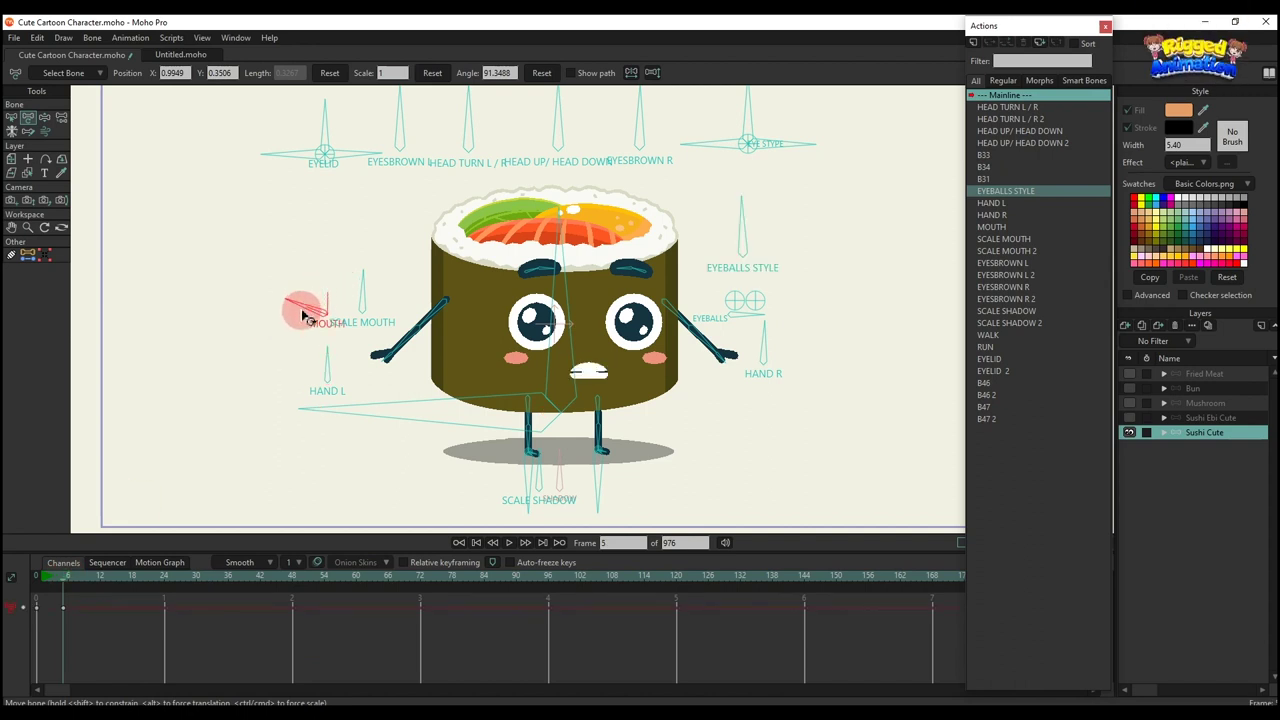
# Try the Sushi Cute's MOUTH and SCALE MOUTH controls at frame 5
pyautogui.click(305, 316)
pyautogui.moveTo(360, 294); pyautogui.dragTo(375, 359)
pyautogui.click(11, 630)
# Try moving the Sushi Cute's eyeball control, and delete the resulting keyframes
pyautogui.moveTo(725, 325)
pyautogui.mouseDown()
pyautogui.moveTo(728, 368)
pyautogui.moveTo(734, 297)
pyautogui.moveTo(709, 302)
pyautogui.moveTo(716, 377)
pyautogui.moveTo(731, 294)
pyautogui.moveTo(773, 317)
pyautogui.moveTo(762, 289)
pyautogui.moveTo(735, 320)
pyautogui.mouseUp()
pyautogui.moveTo(155, 648); pyautogui.dragTo(60, 600)
pyautogui.press('Delete')
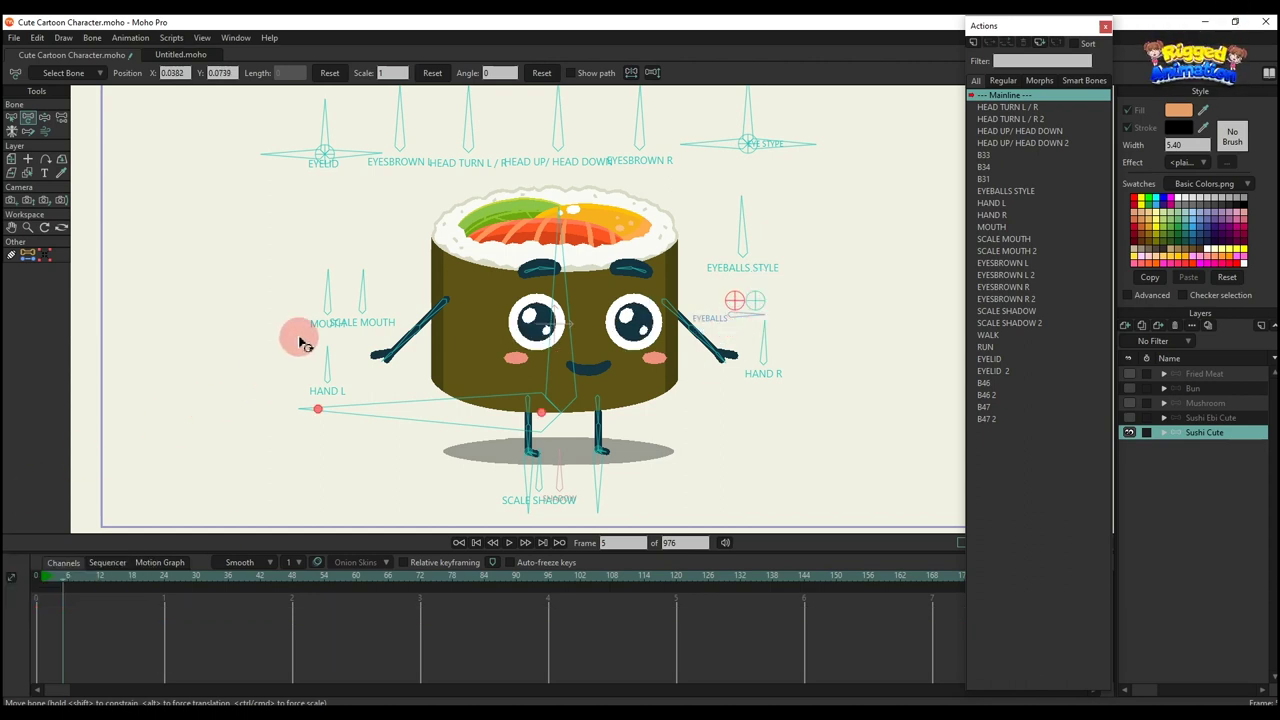
# Open the Sushi Cute's hands with HAND L and HAND R at about 18°, try posing the body bones, and delete the keyframes
pyautogui.moveTo(338, 352); pyautogui.dragTo(264, 402)
pyautogui.moveTo(789, 352); pyautogui.dragTo(816, 431)
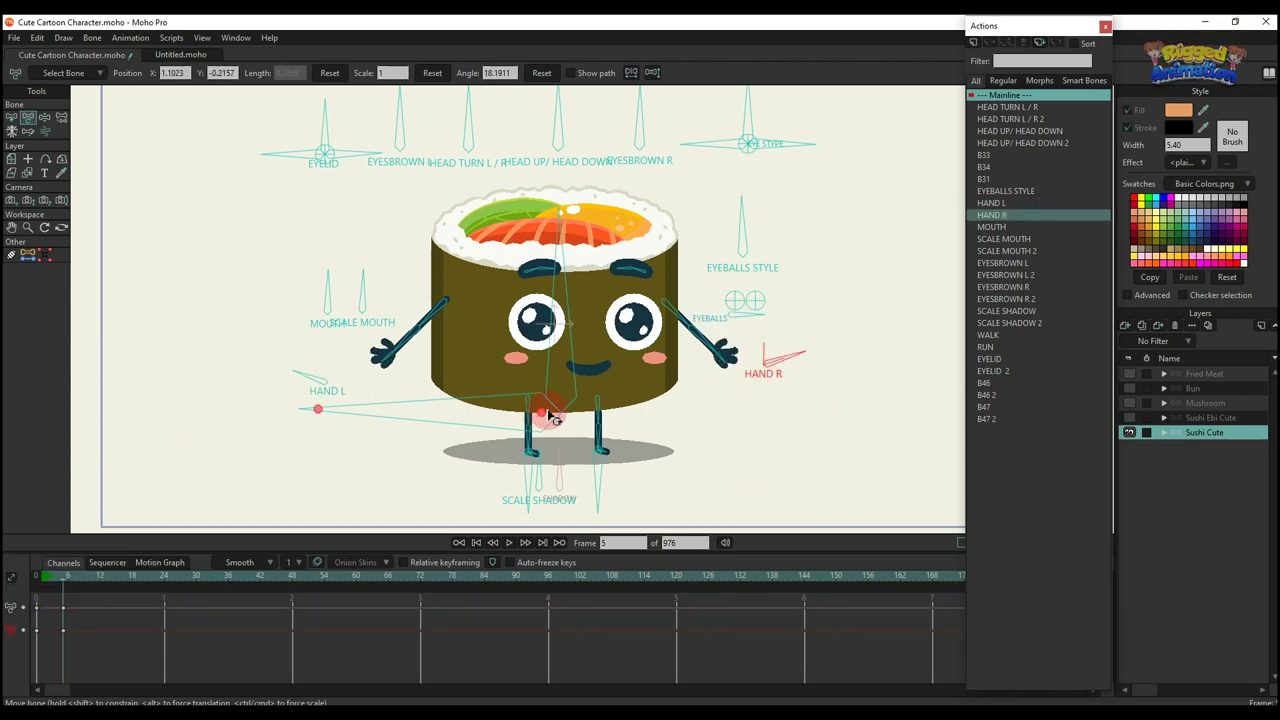
pyautogui.moveTo(548, 415); pyautogui.dragTo(586, 348)
pyautogui.moveTo(560, 395); pyautogui.dragTo(563, 437)
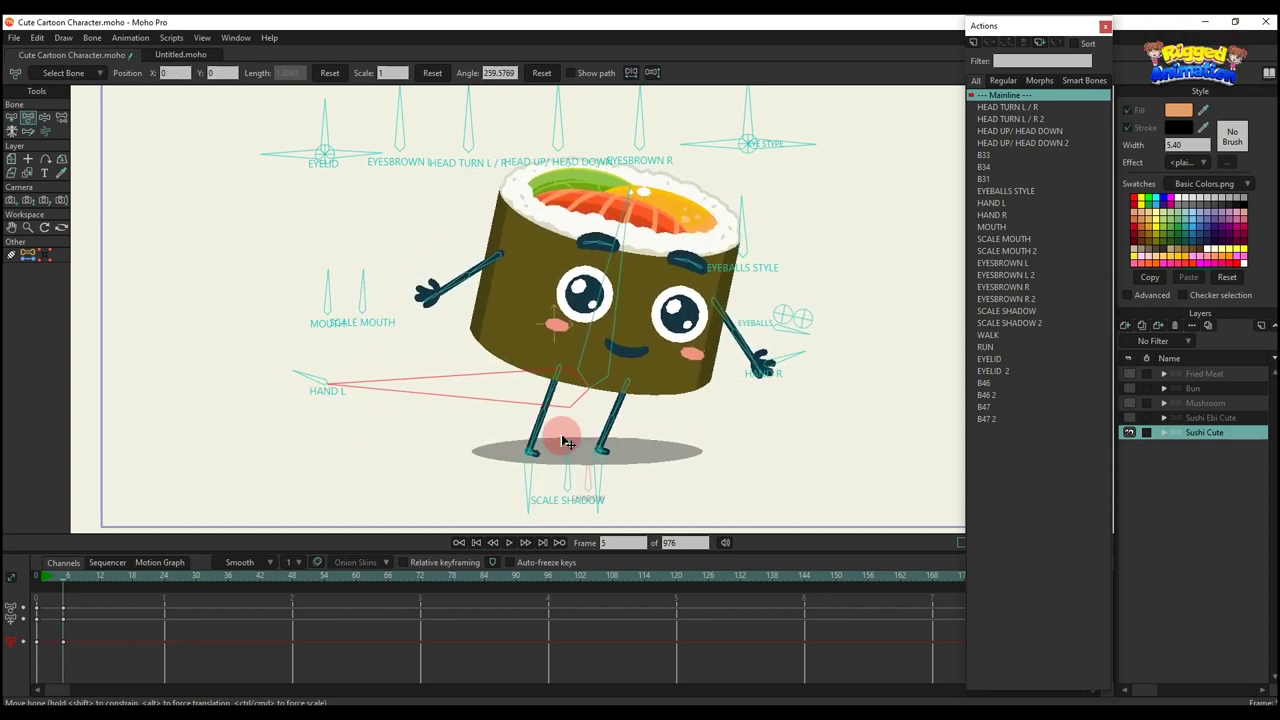
pyautogui.click(571, 477)
pyautogui.press('Delete')
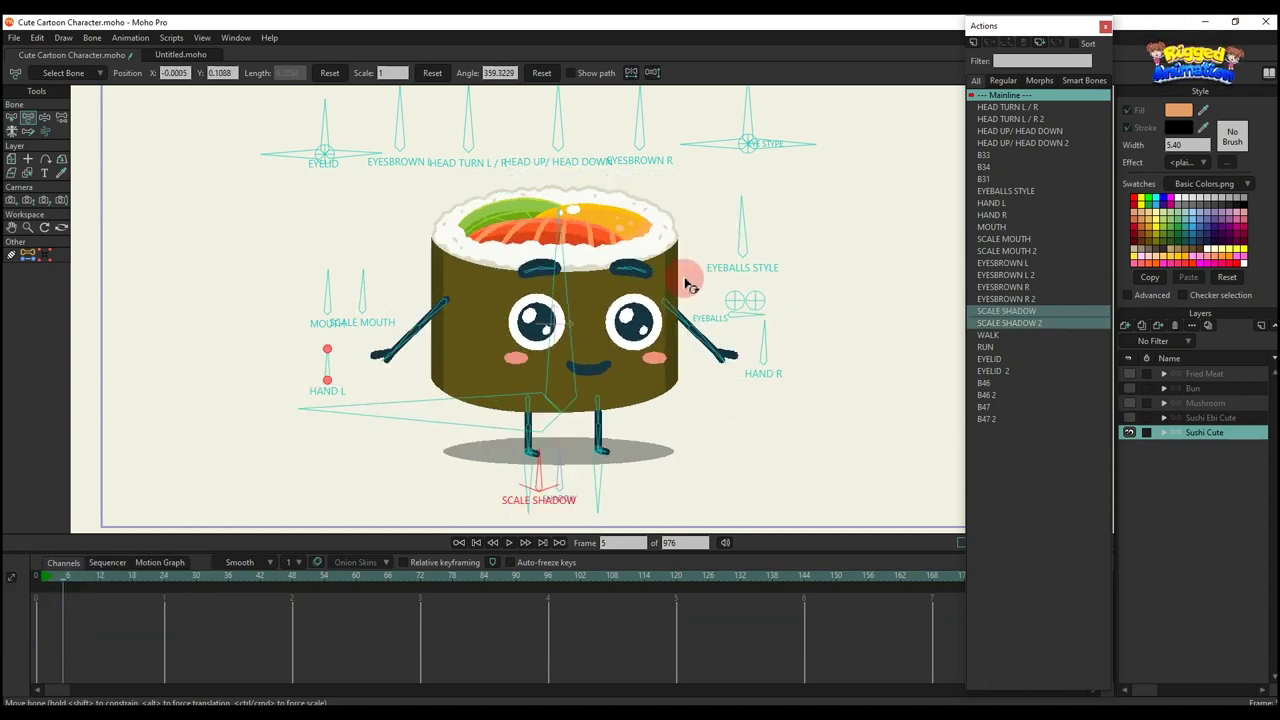
# Insert the WALK action into the Sushi Cute's mainline at frame 5 and play it back
pyautogui.scroll(-4, 686, 280)
pyautogui.click(983, 337)
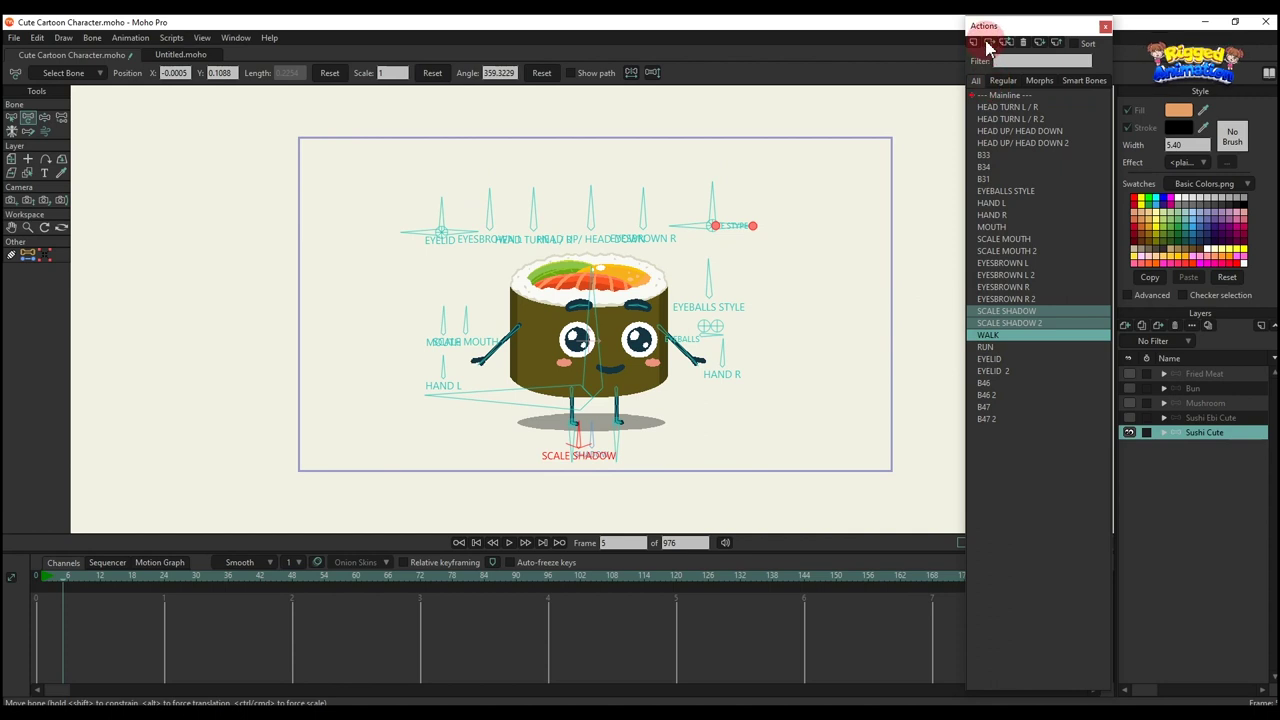
pyautogui.click(987, 48)
pyautogui.press('space')
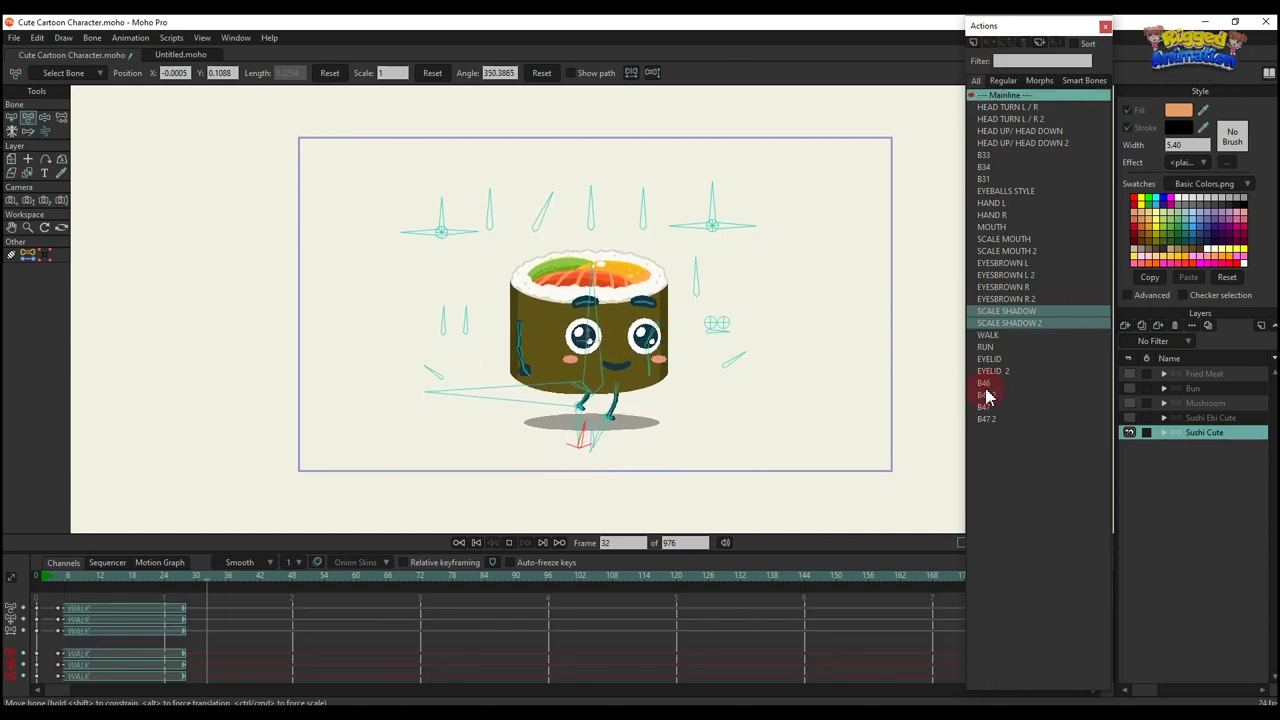
# Insert the RUN action into the Sushi Cute's mainline at frame 58, play it back, and rewind to frame 0
pyautogui.click(984, 347)
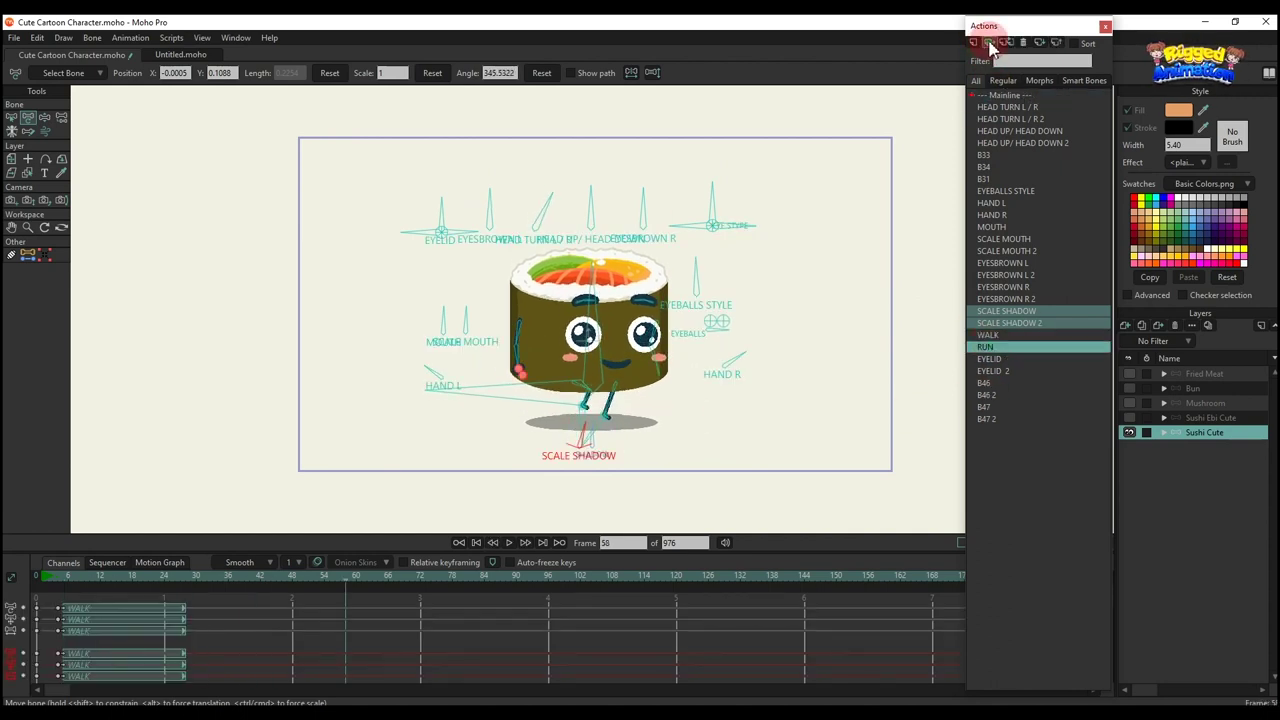
pyautogui.click(989, 48)
pyautogui.press('space')
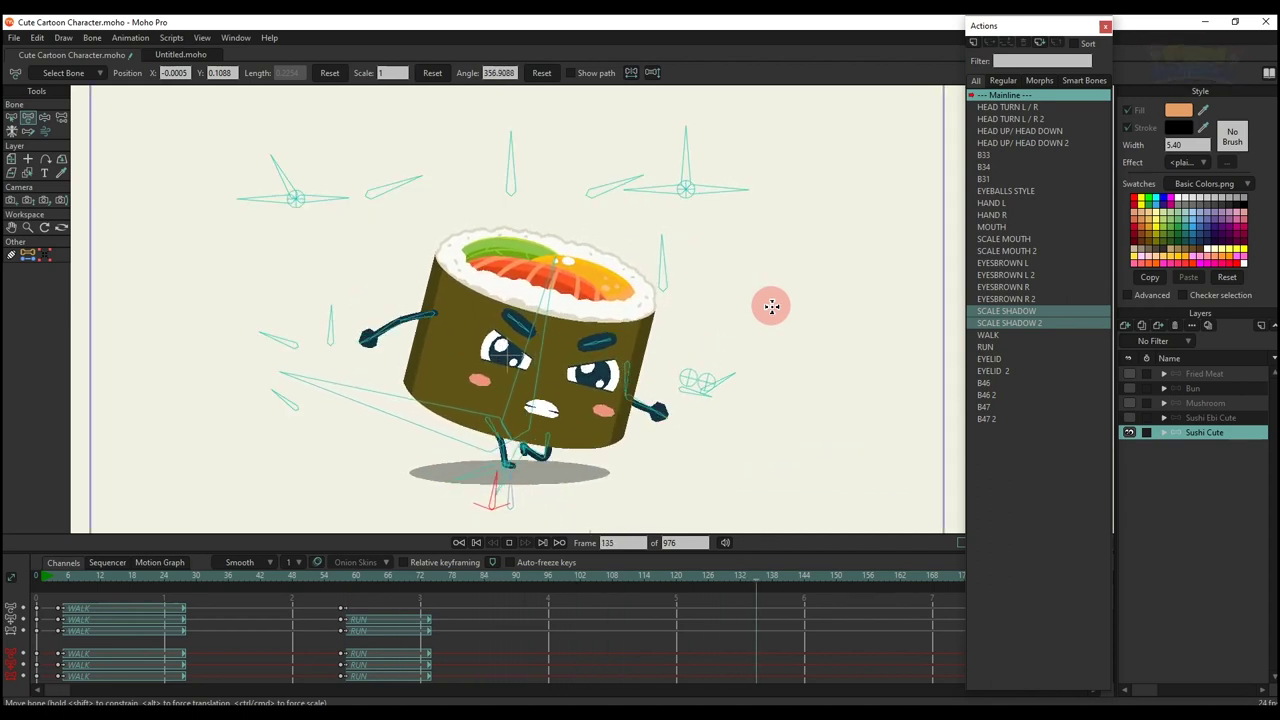
pyautogui.press('space')
pyautogui.scroll(-1, 181, 652)
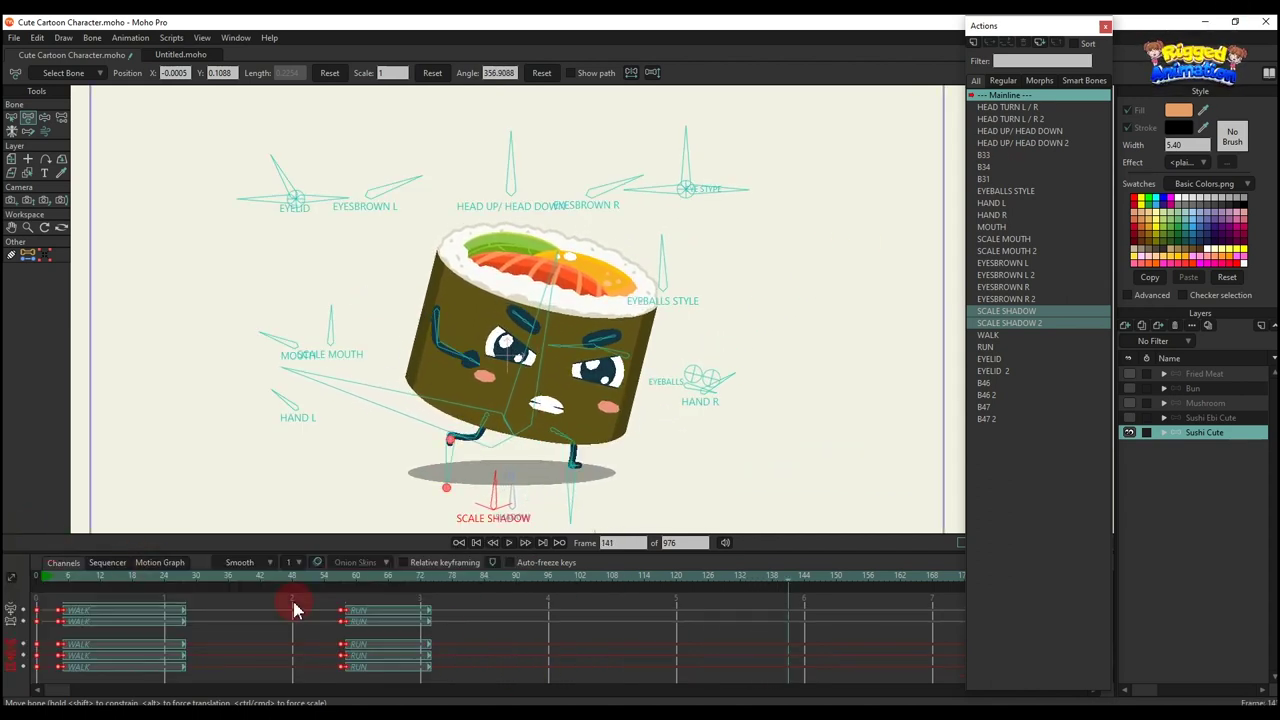
pyautogui.moveTo(48, 576); pyautogui.dragTo(8, 571)
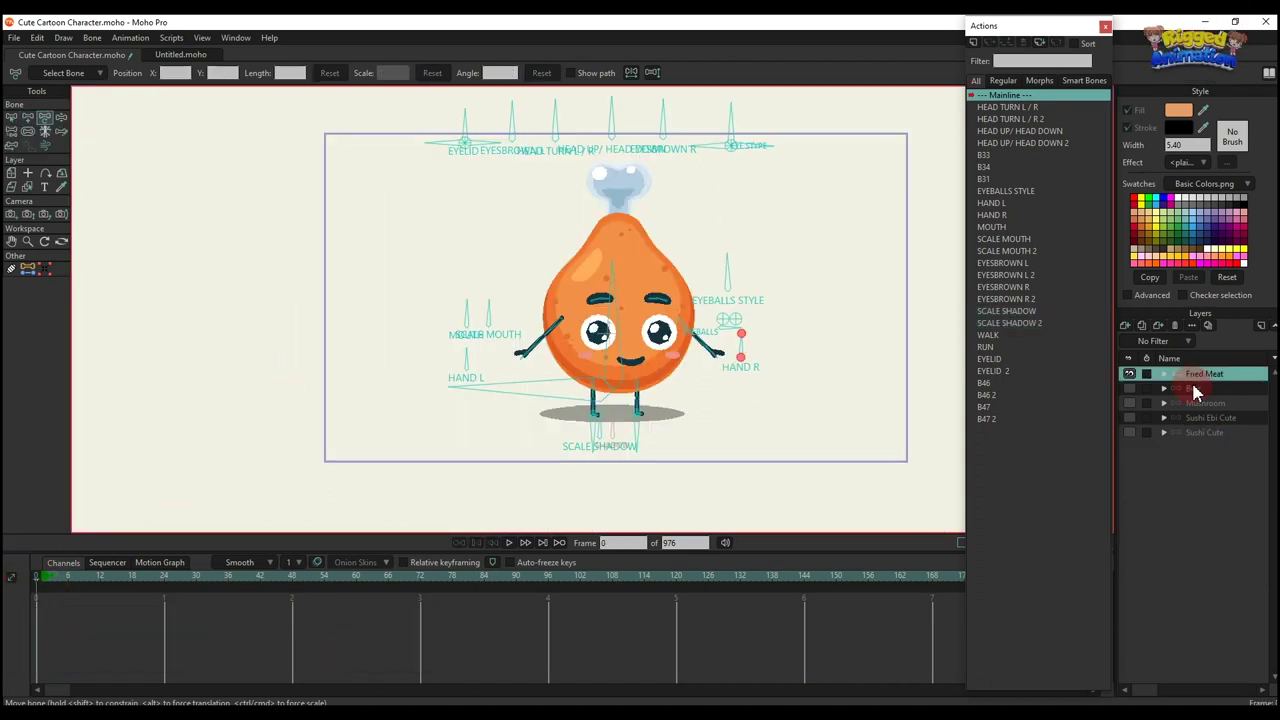
# Show the Bun and Mushroom layers one after another behind Fried Meat, then hide both again
pyautogui.click(1194, 390)
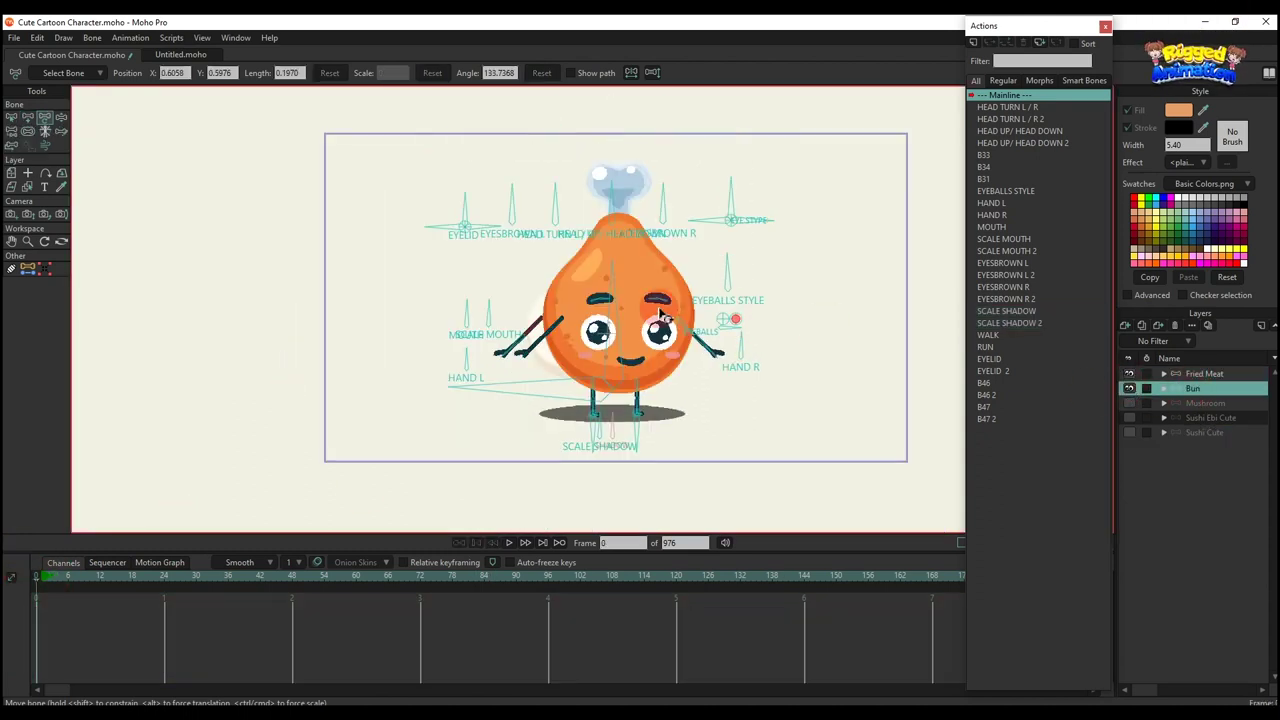
pyautogui.scroll(3, 490, 320)
pyautogui.click(1138, 368)
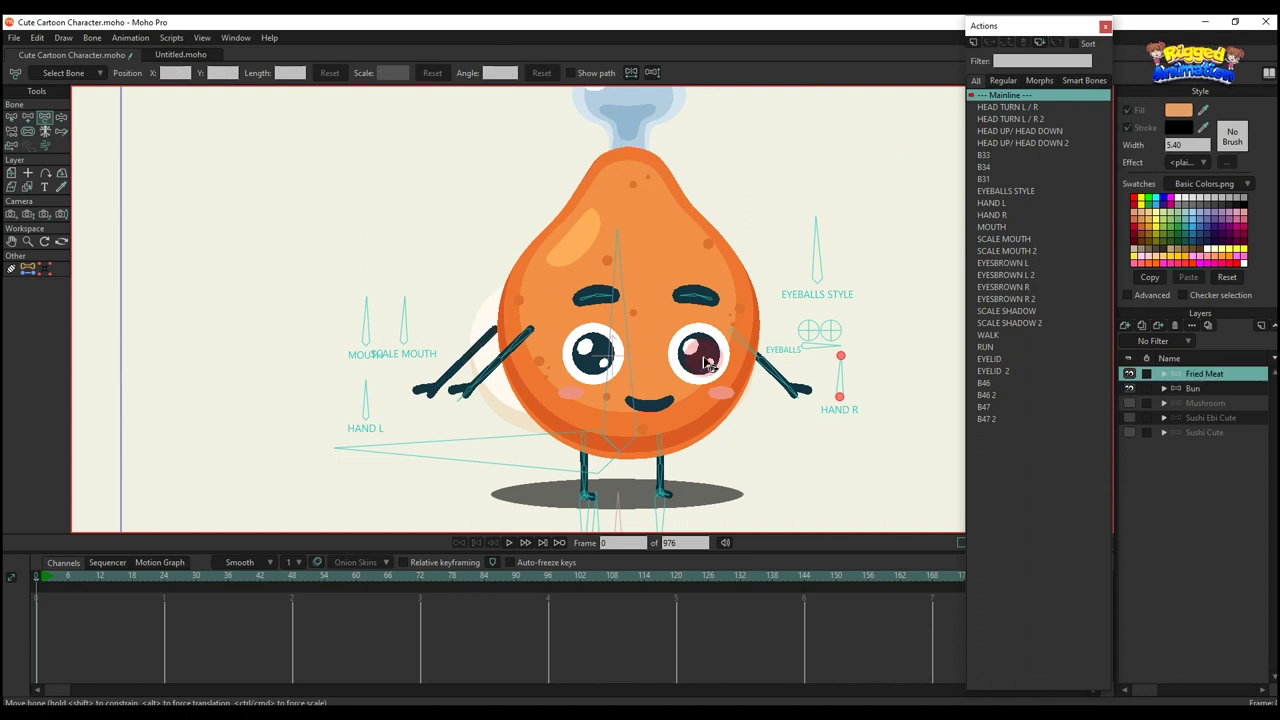
pyautogui.click(1198, 405)
pyautogui.click(1129, 388)
pyautogui.click(1130, 403)
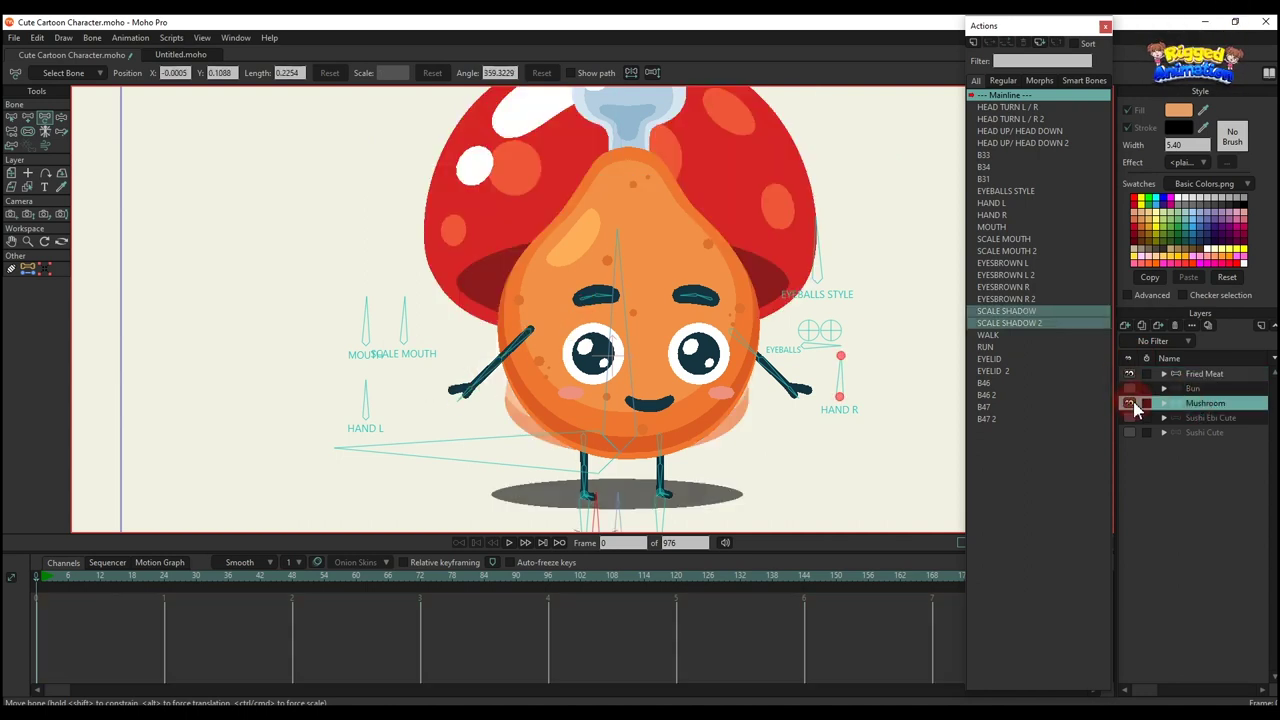
pyautogui.click(1214, 376)
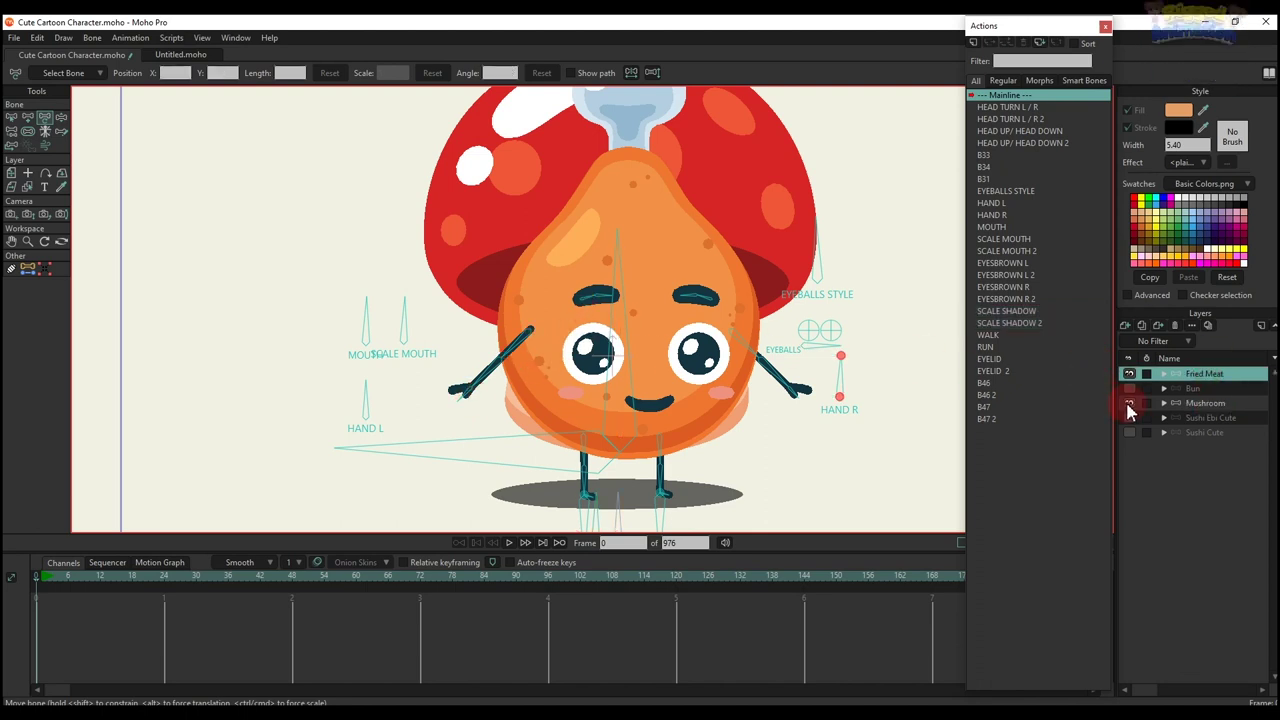
pyautogui.click(1129, 404)
# Make Fried Meat the active layer with no bone selected and go to frame 1
pyautogui.click(1168, 390)
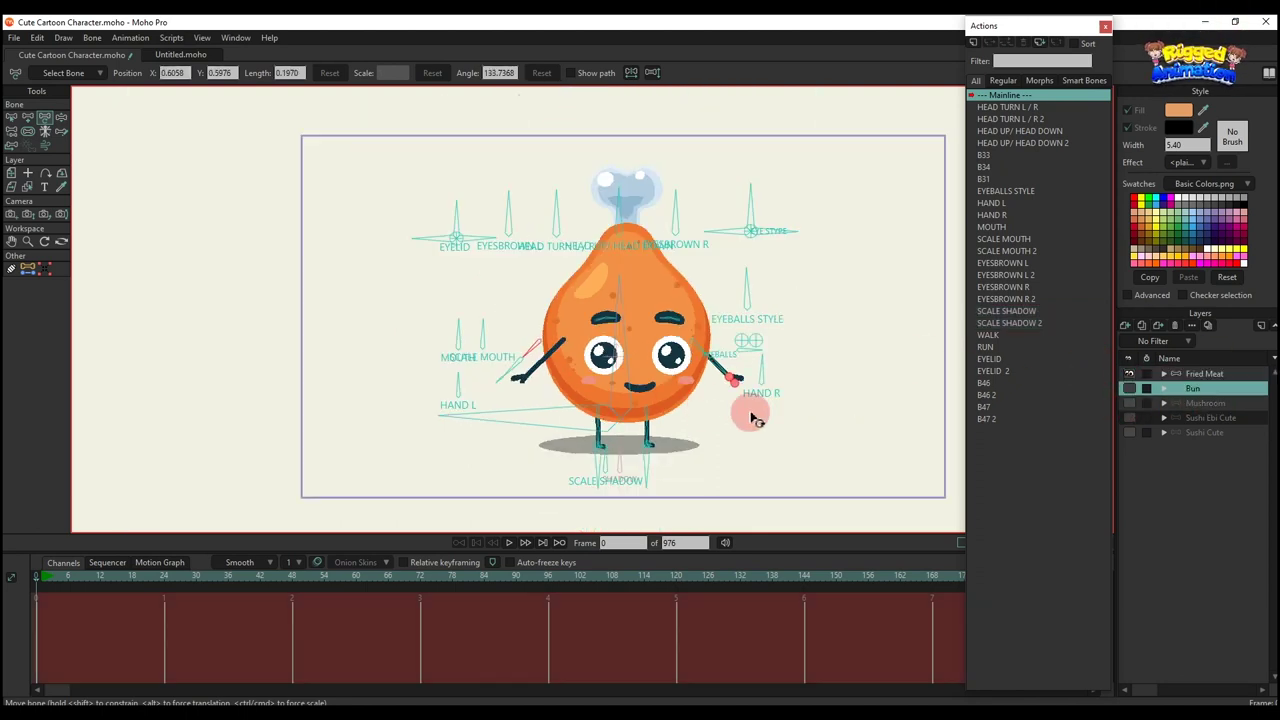
pyautogui.press('b')
pyautogui.click(864, 424)
pyautogui.click(1200, 375)
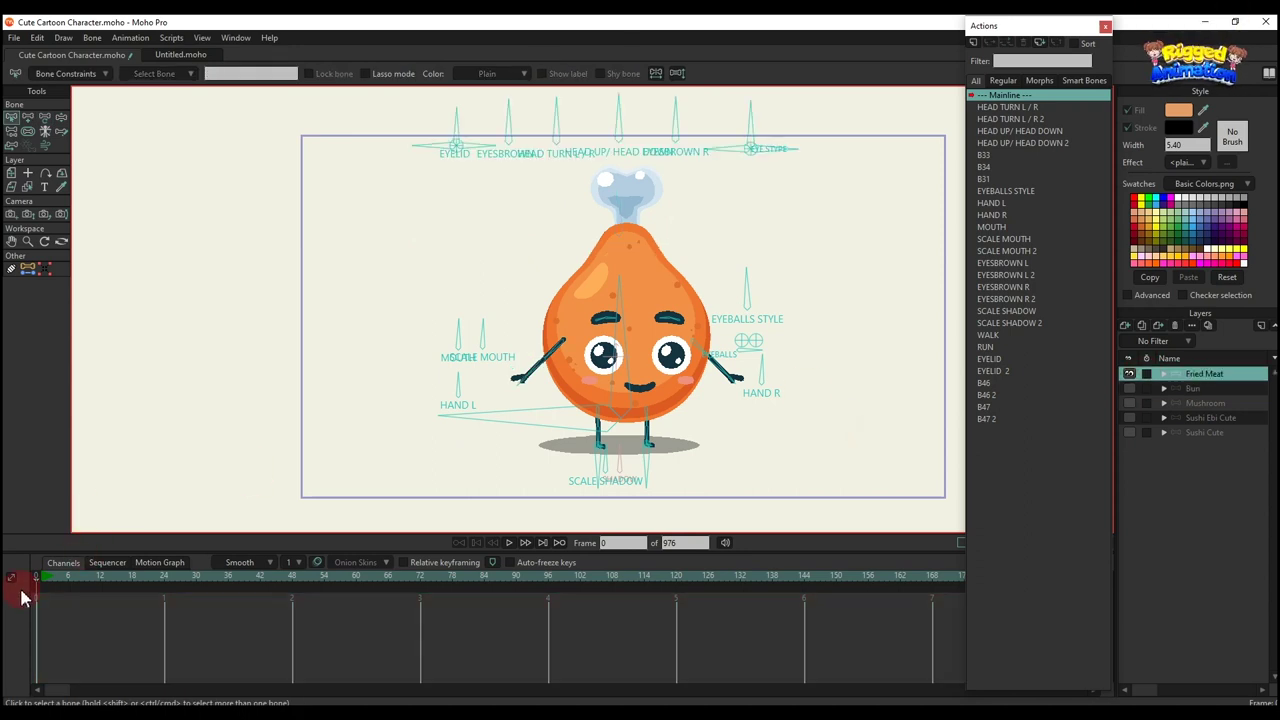
pyautogui.click(41, 576)
pyautogui.click(356, 441)
# Lower Fried Meat's body slightly at frame 1 with the Transform Bone tool so the knees bend
pyautogui.moveTo(570, 337); pyautogui.dragTo(540, 275)
pyautogui.scroll(2, 600, 345)
pyautogui.press('t')
pyautogui.press('z')
pyautogui.press('t')
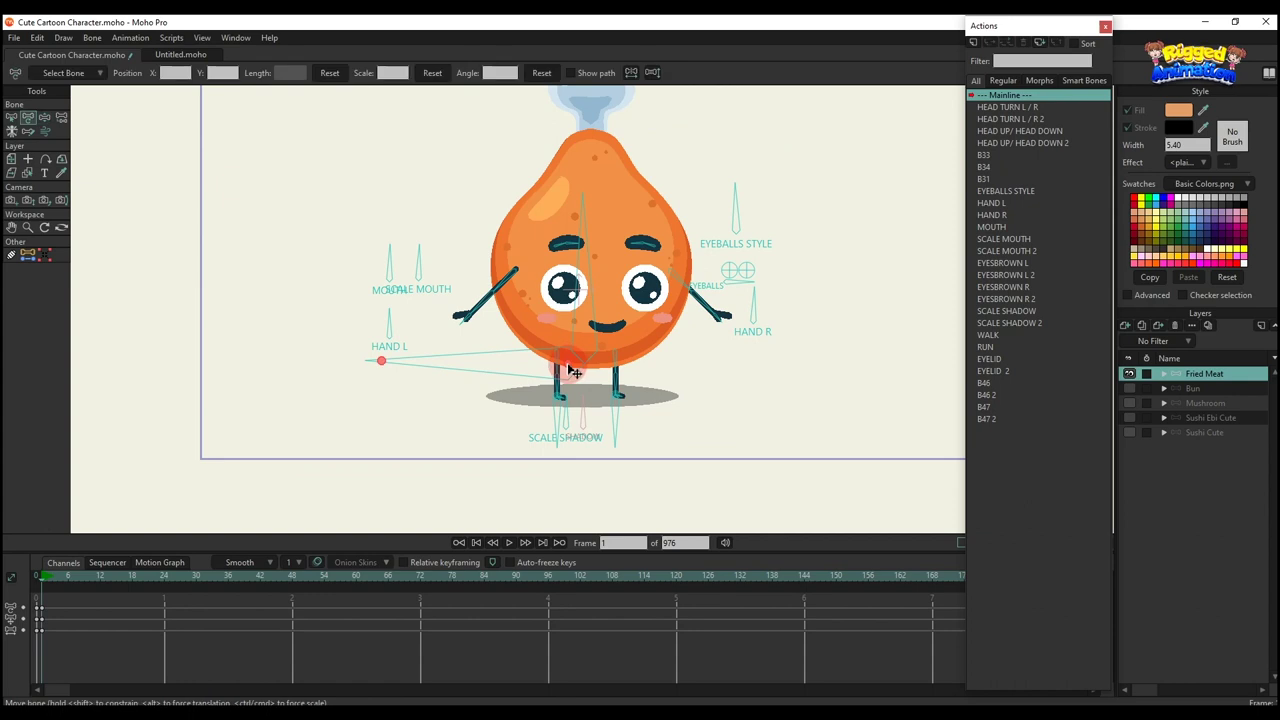
pyautogui.moveTo(570, 370); pyautogui.dragTo(570, 382)
# Complete Fried Meat's crouch pose by bending both arms down beside the body, leaning the torso and lowering the eyes
pyautogui.moveTo(505, 298); pyautogui.dragTo(509, 304)
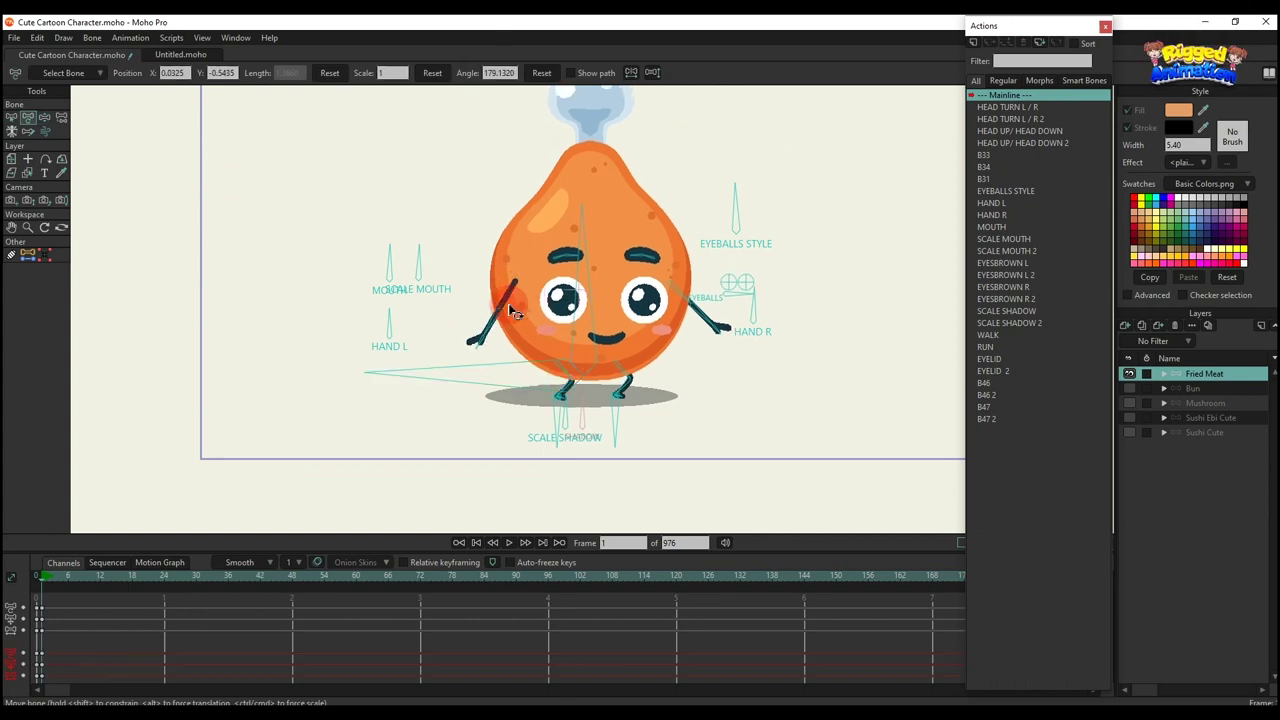
pyautogui.moveTo(680, 303); pyautogui.dragTo(684, 340)
pyautogui.scroll(1, 684, 340)
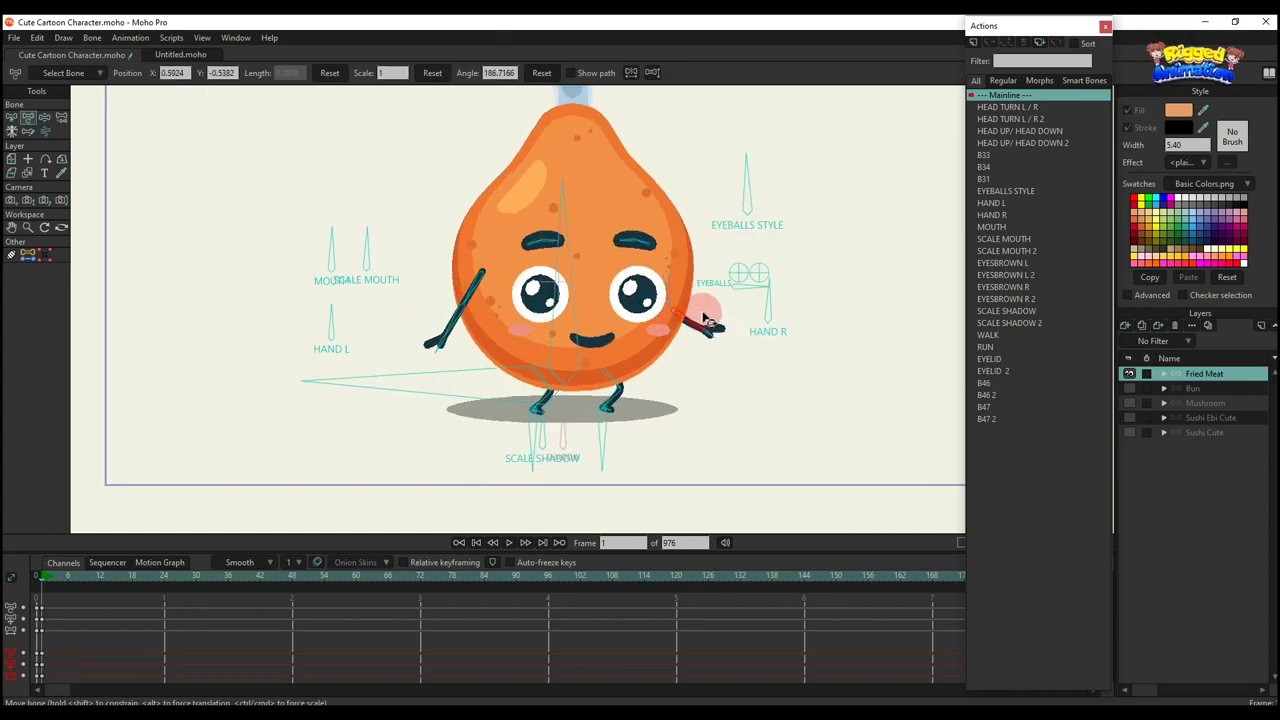
pyautogui.moveTo(672, 289); pyautogui.dragTo(667, 295)
pyautogui.moveTo(456, 326)
pyautogui.mouseDown()
pyautogui.moveTo(443, 283)
pyautogui.moveTo(450, 340)
pyautogui.mouseUp()
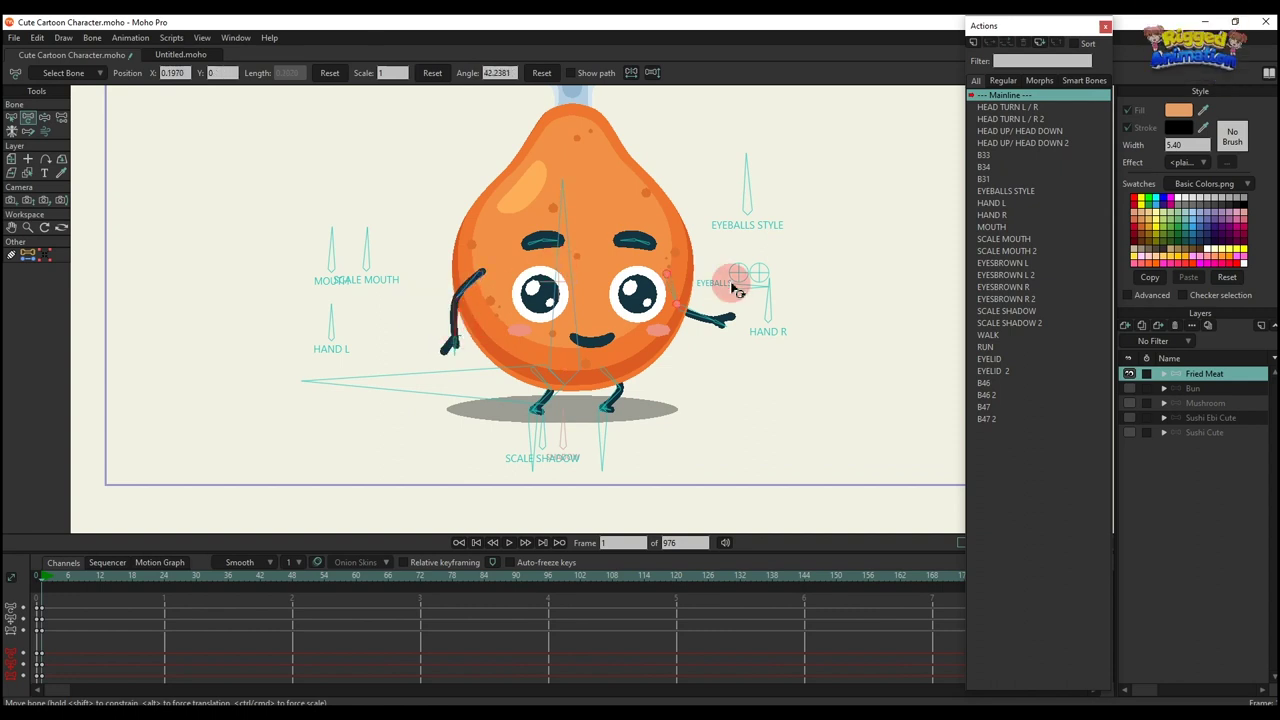
pyautogui.moveTo(737, 291); pyautogui.dragTo(716, 316)
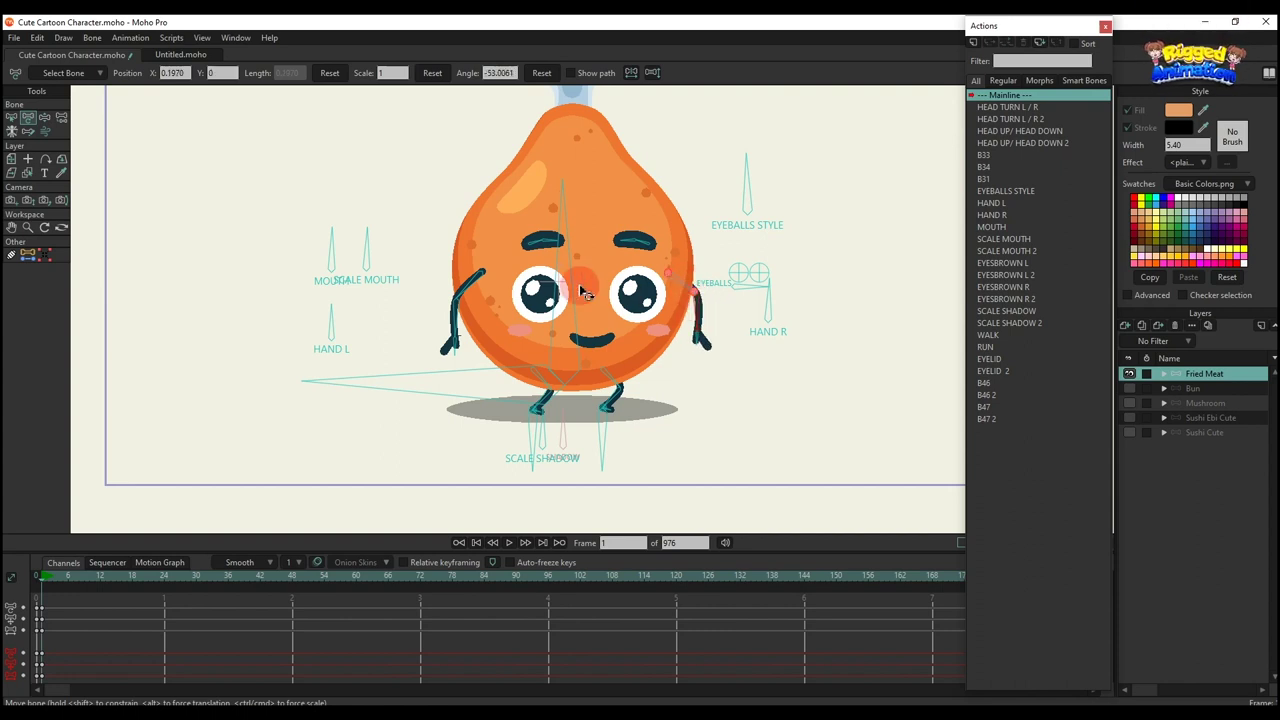
pyautogui.moveTo(577, 286); pyautogui.dragTo(583, 282)
pyautogui.moveTo(703, 290); pyautogui.dragTo(676, 330)
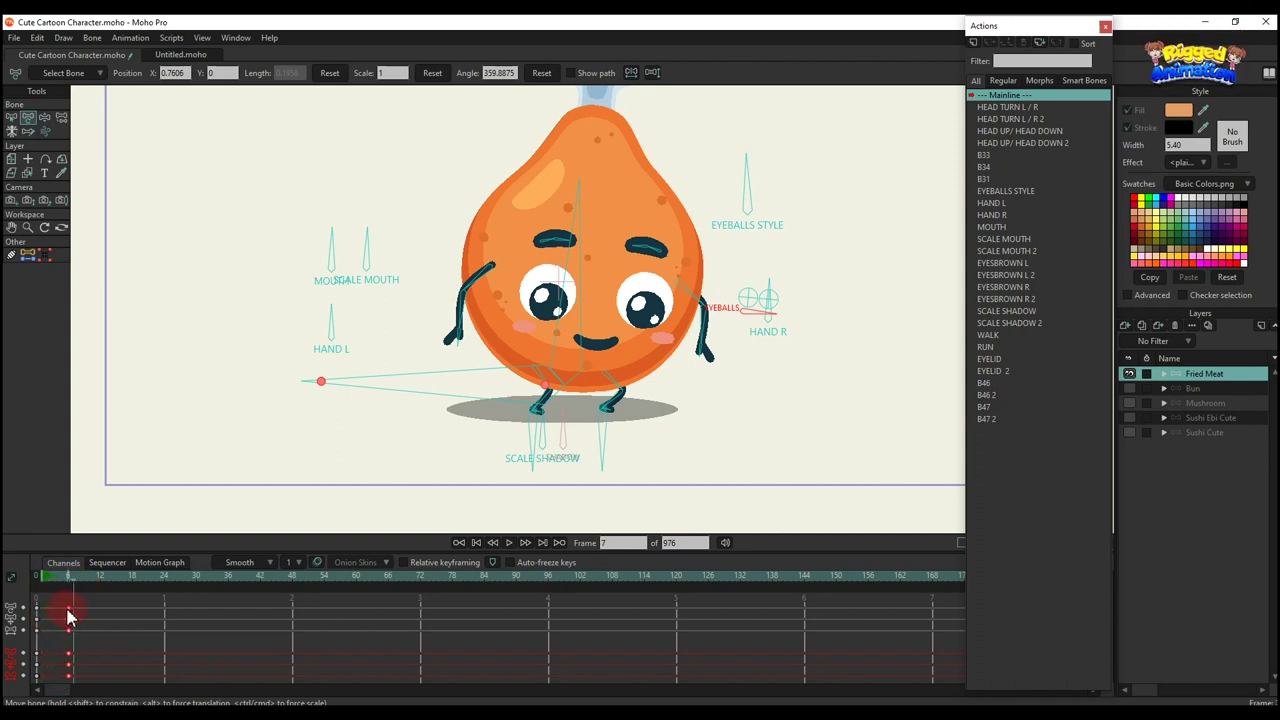
# Shift the crouch pose keyframes to frame 7 and preview the movement
pyautogui.moveTo(38, 578); pyautogui.dragTo(69, 582)
pyautogui.click(122, 609)
pyautogui.press('space')
pyautogui.moveTo(86, 665); pyautogui.dragTo(78, 585)
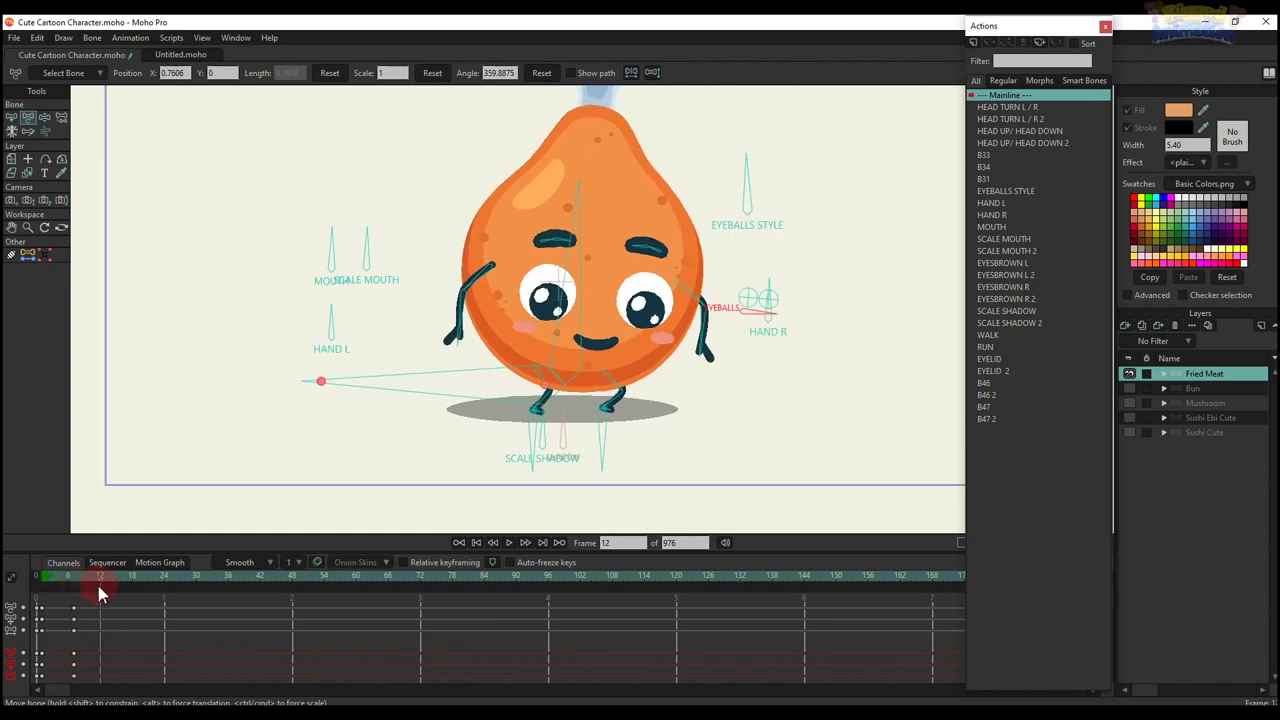
# Raise Fried Meat's body slightly and straighten the torso at frame 11, then scrub through the movement
pyautogui.press('z')
pyautogui.moveTo(512, 370); pyautogui.dragTo(520, 378)
pyautogui.press('t')
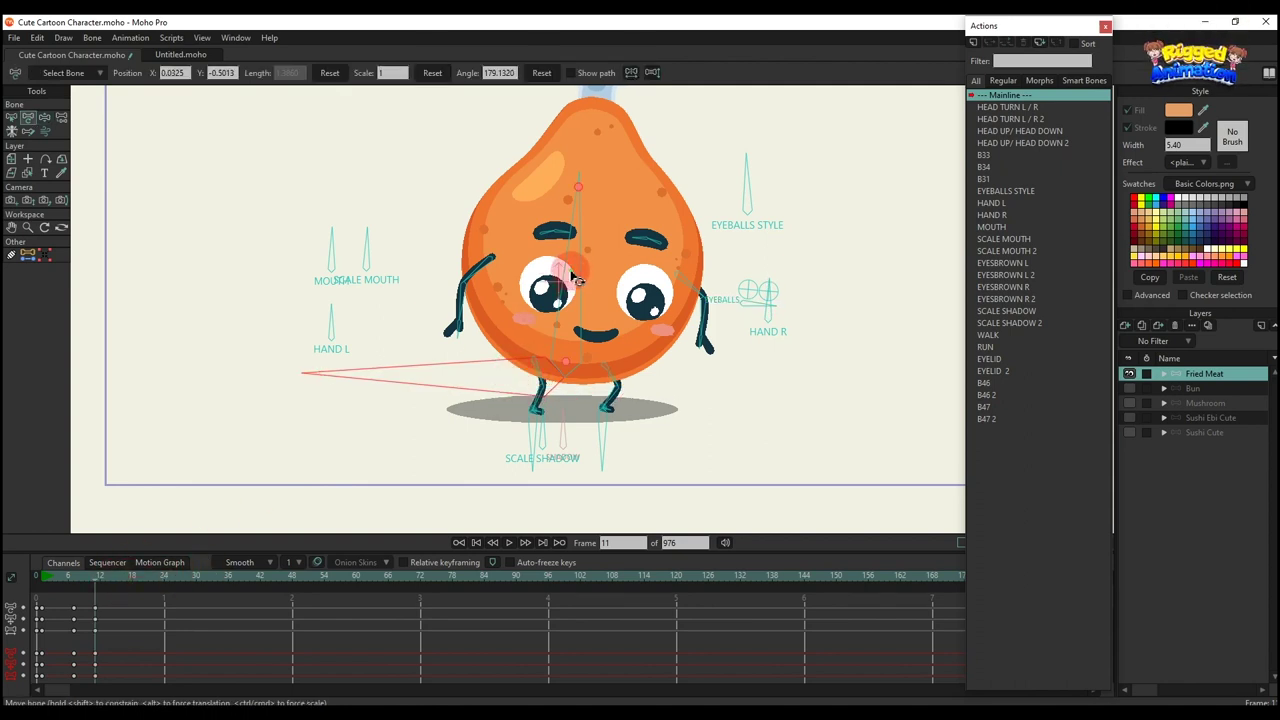
pyautogui.moveTo(571, 275); pyautogui.dragTo(564, 272)
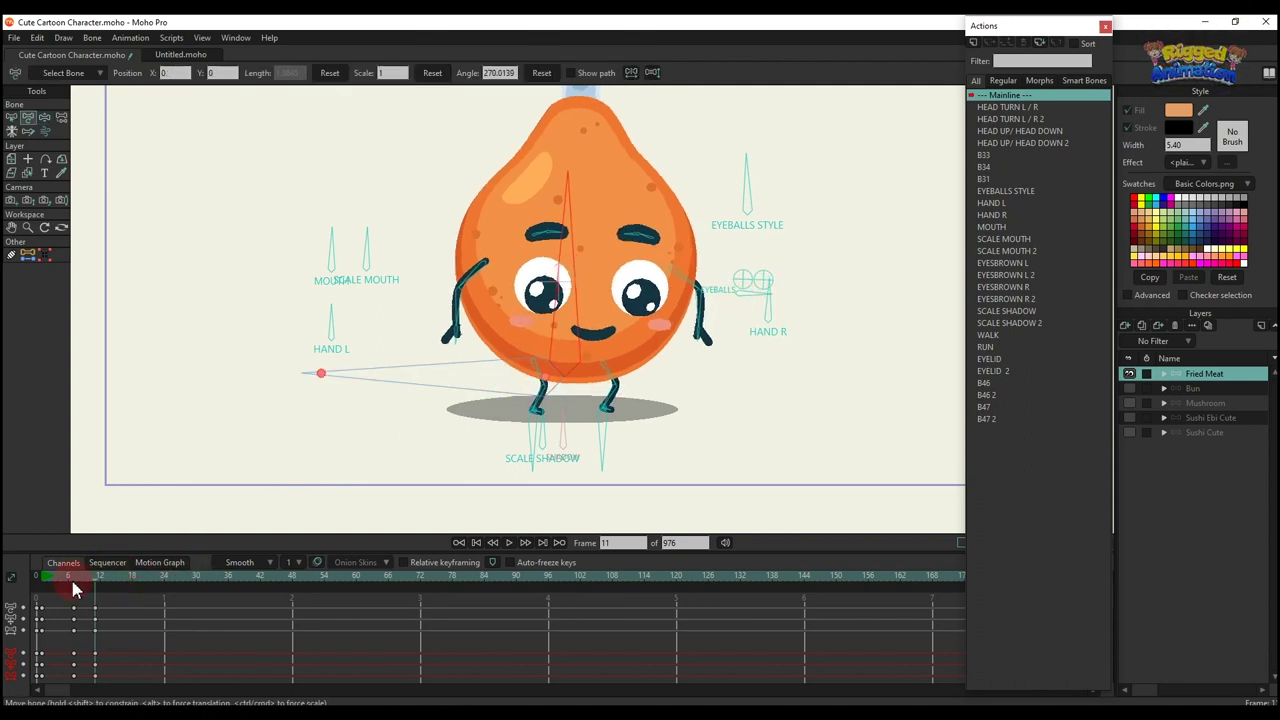
pyautogui.moveTo(73, 589); pyautogui.dragTo(100, 589)
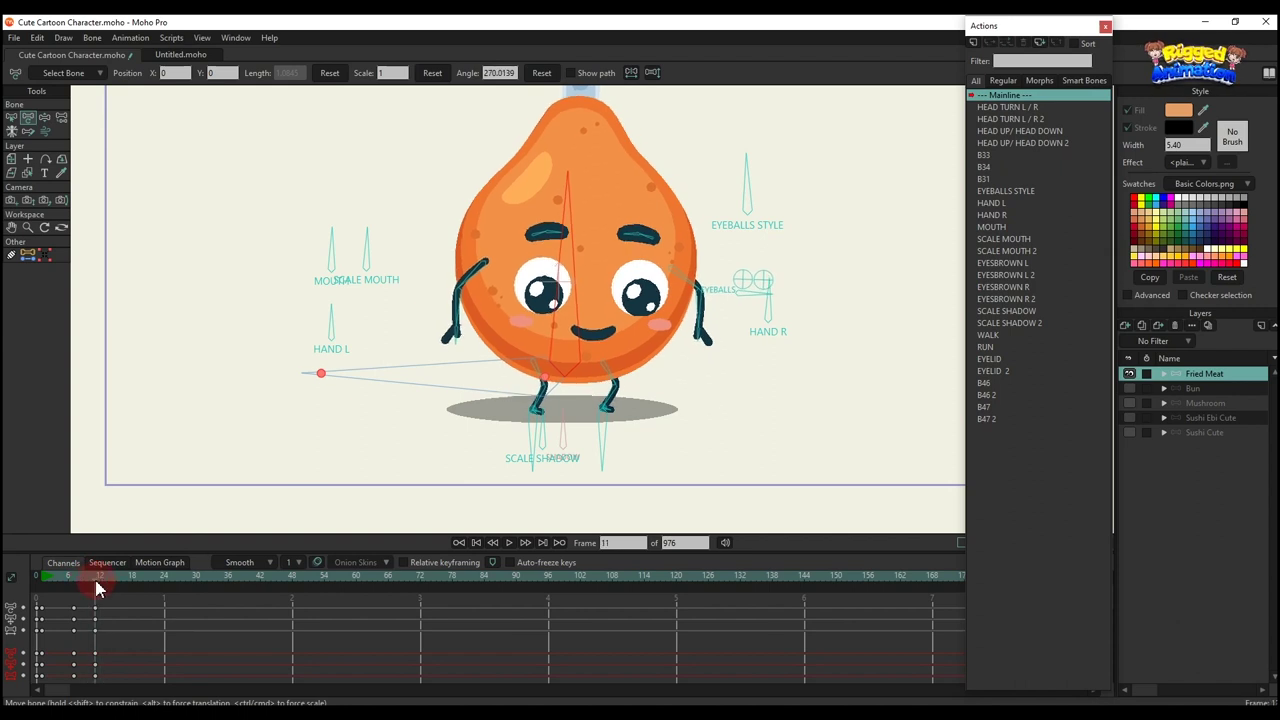
# Swing both of Fried Meat's arms outward at frame 11 and scrub to check the motion
pyautogui.moveTo(470, 292)
pyautogui.mouseDown()
pyautogui.moveTo(458, 288)
pyautogui.moveTo(480, 278)
pyautogui.moveTo(465, 283)
pyautogui.mouseUp()
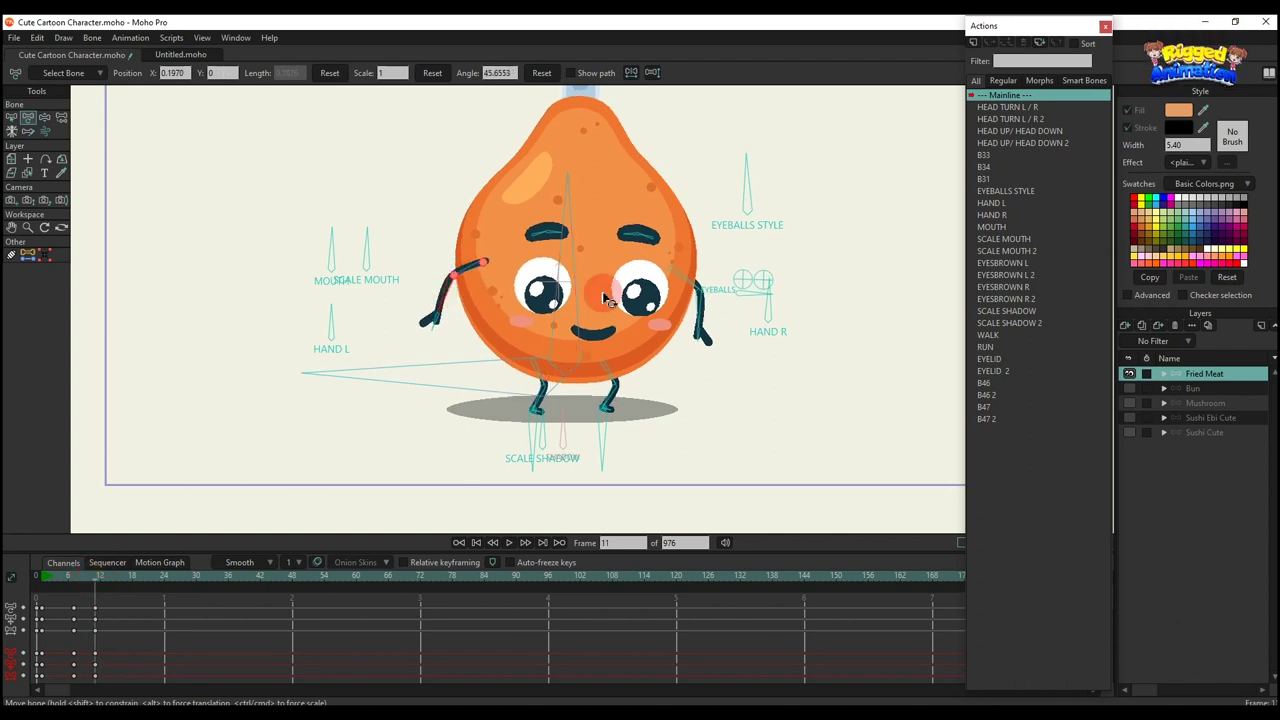
pyautogui.click(686, 286)
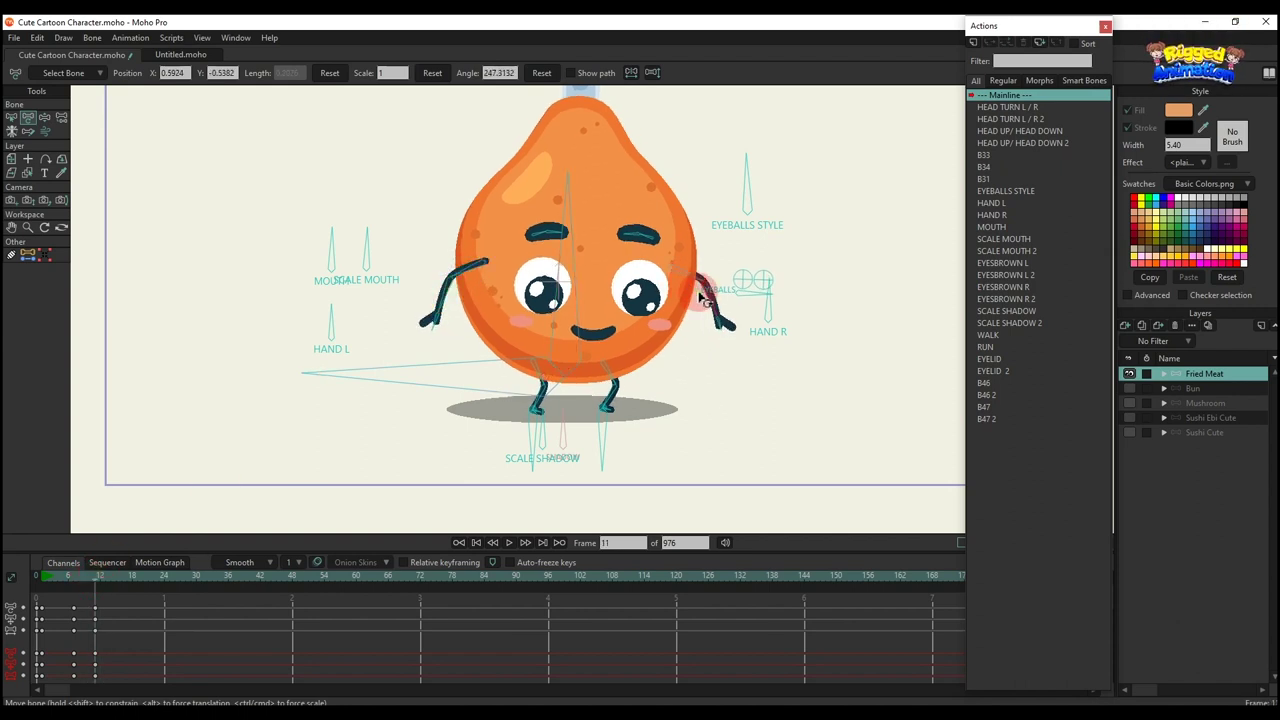
pyautogui.moveTo(88, 577)
pyautogui.mouseDown()
pyautogui.moveTo(79, 582)
pyautogui.moveTo(95, 591)
pyautogui.mouseUp()
# Copy the keyframes of frames 7 and 11 to frame 15, and delete the extra pasted keyframes at frame 19
pyautogui.scroll(-1, 109, 650)
pyautogui.moveTo(113, 677); pyautogui.dragTo(113, 588)
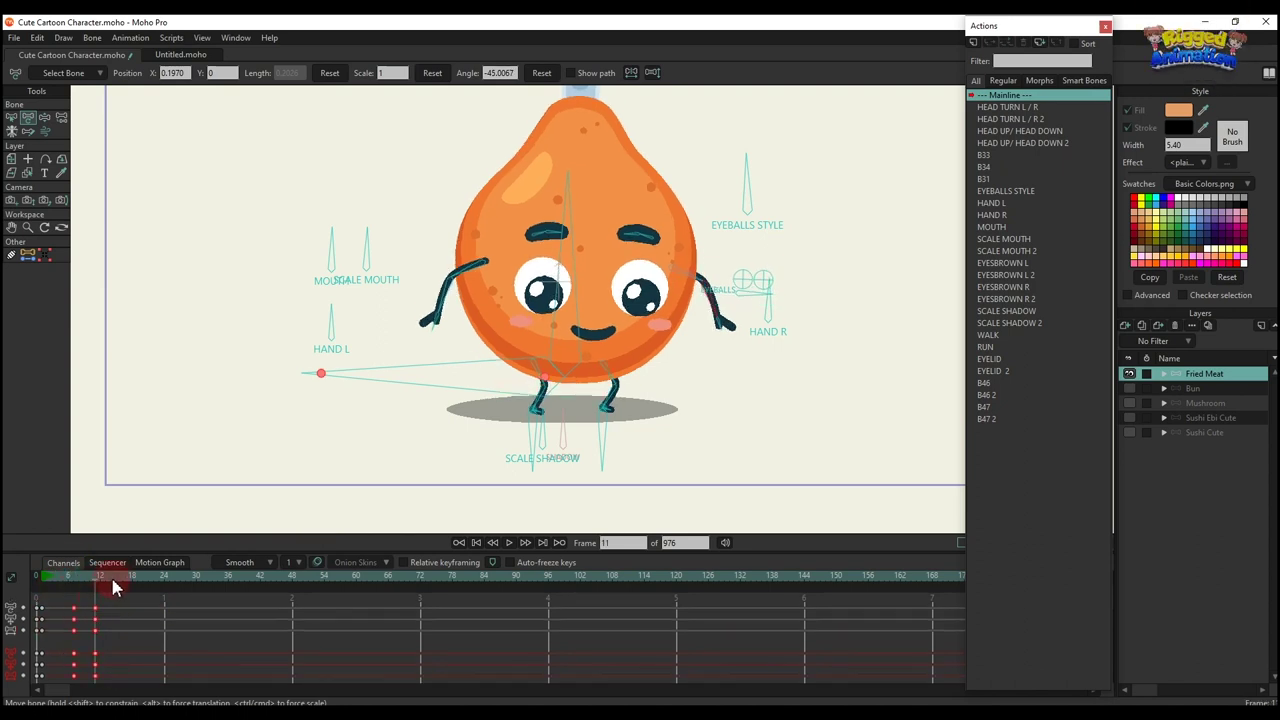
pyautogui.hotkey('ctrl', 'v')
pyautogui.scroll(-1, 157, 612)
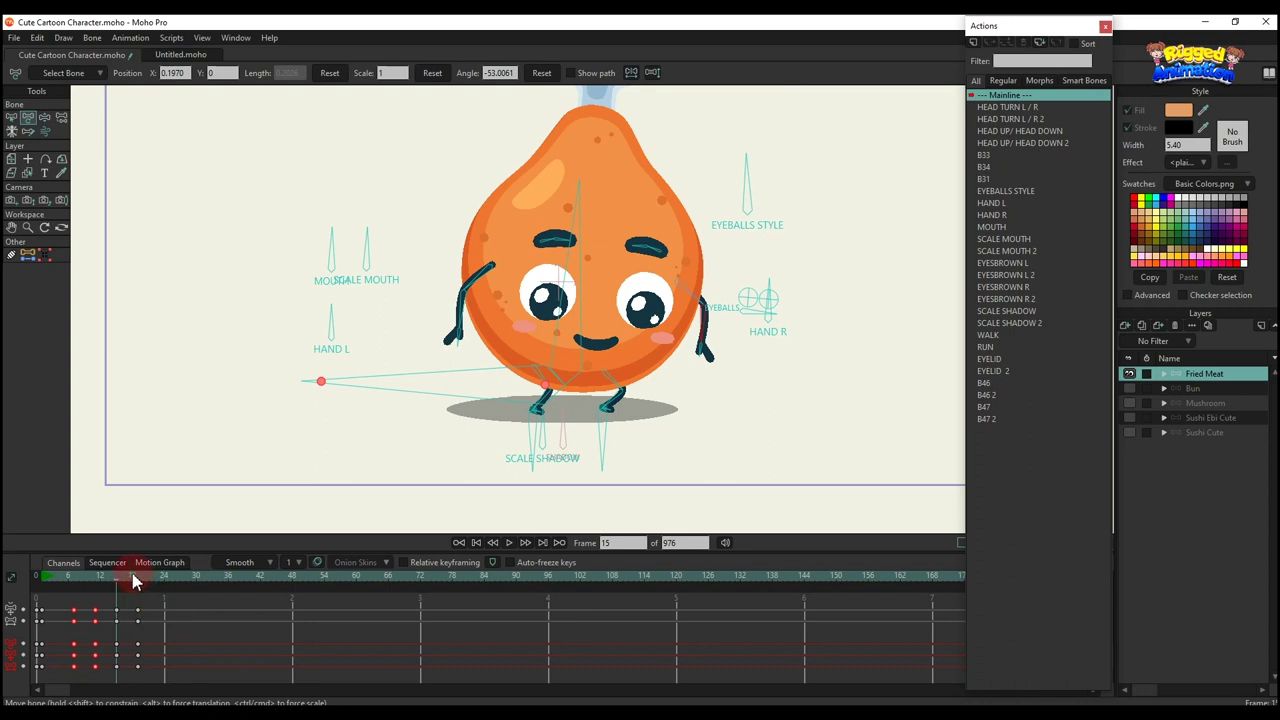
pyautogui.click(133, 574)
pyautogui.moveTo(155, 675); pyautogui.dragTo(148, 589)
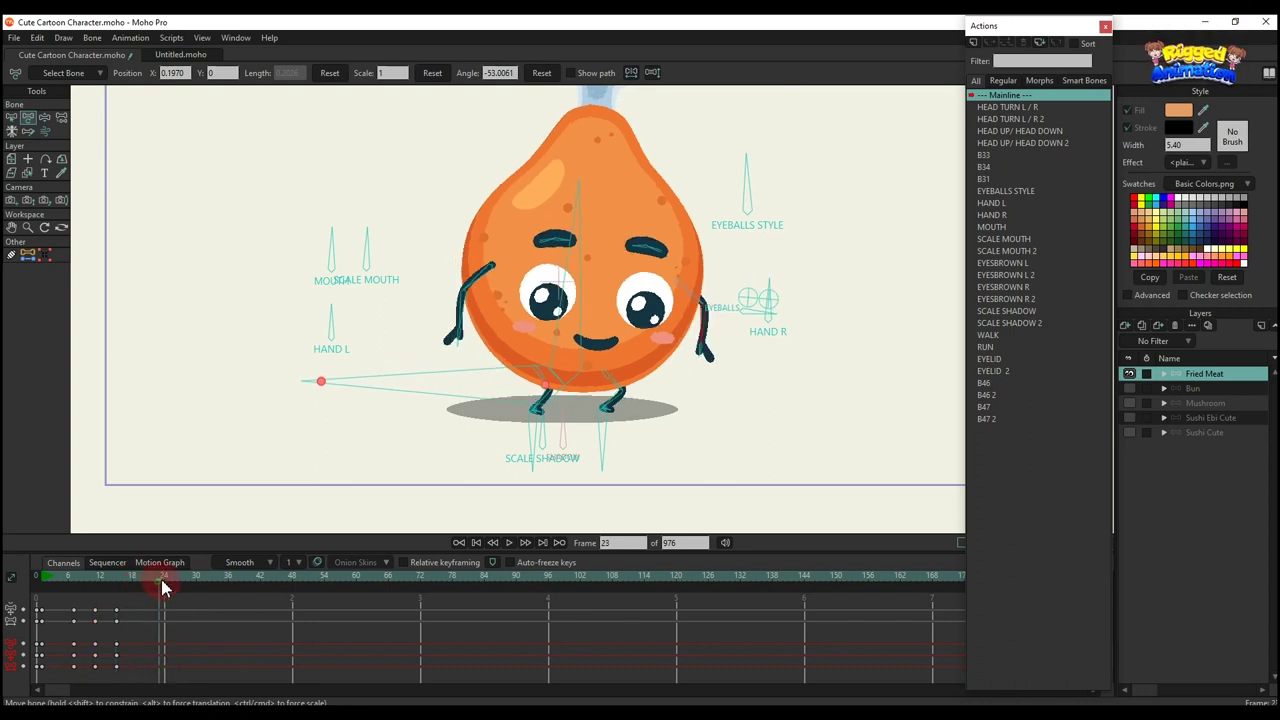
# Lift Fried Meat's body off the ground at frame 23 and pull both feet up beneath it in a jump pose
pyautogui.click(533, 385)
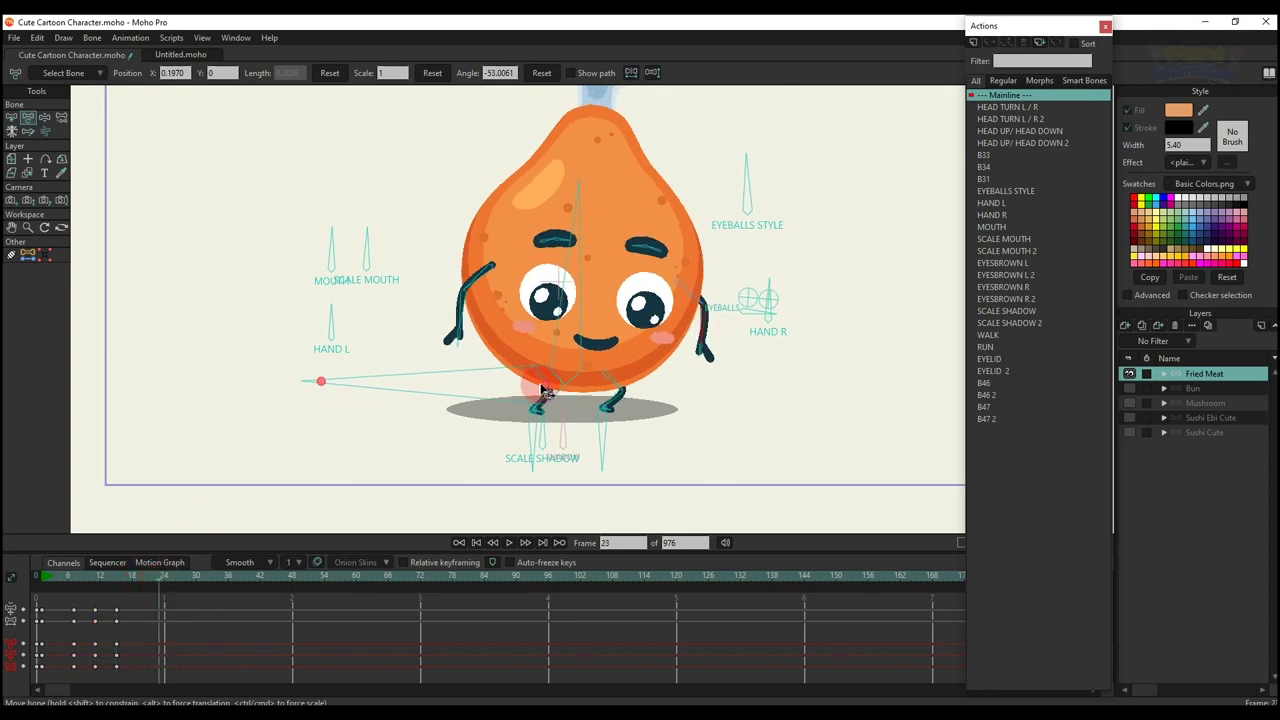
pyautogui.moveTo(510, 396); pyautogui.dragTo(624, 348)
pyautogui.click(545, 434)
pyautogui.scroll(5, 670, 322)
pyautogui.scroll(-3, 338, 402)
pyautogui.moveTo(337, 401); pyautogui.dragTo(500, 349)
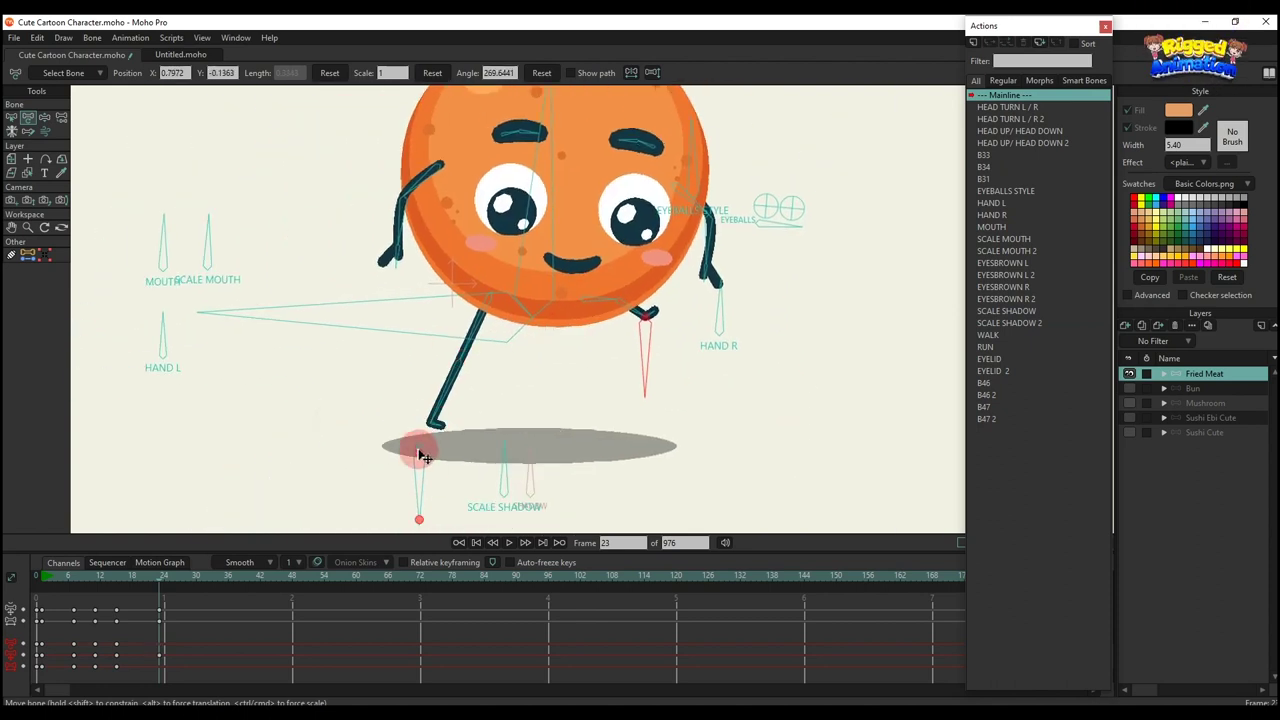
pyautogui.moveTo(420, 449); pyautogui.dragTo(409, 351)
pyautogui.scroll(5, 434, 324)
pyautogui.scroll(-5, 468, 355)
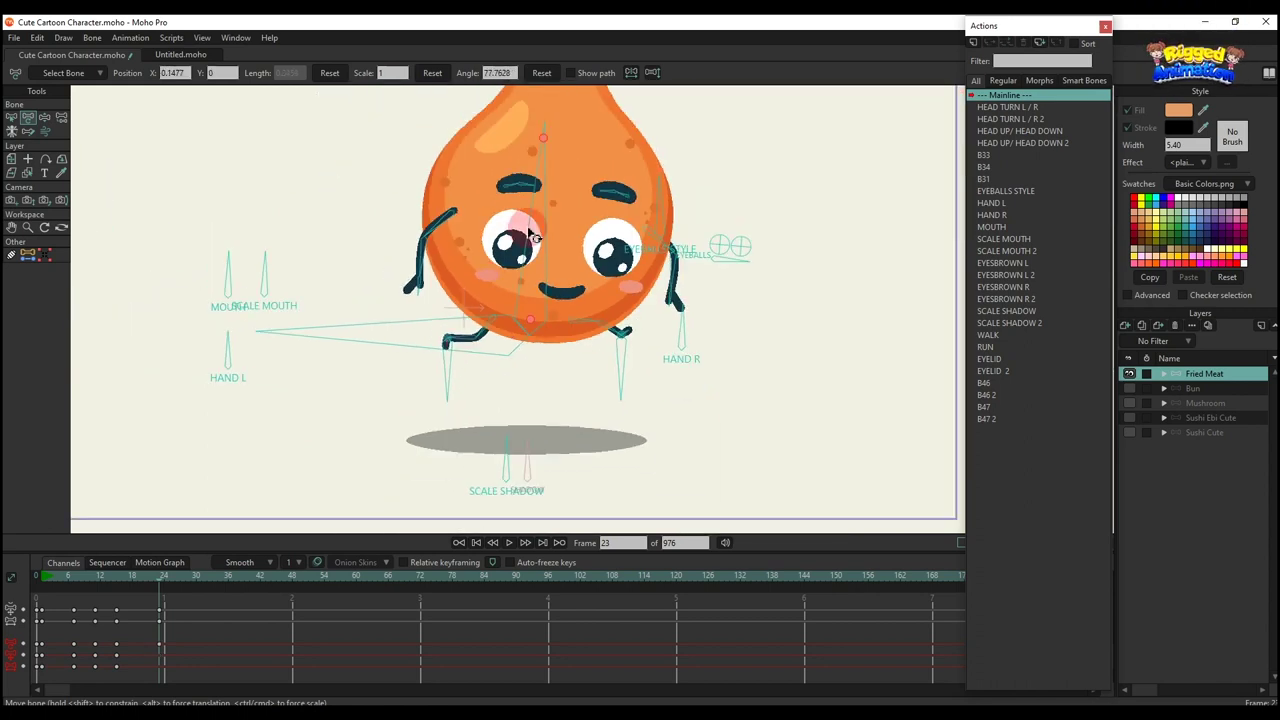
# Lean the torso, raise both arms and turn the eyes sideways in the frame 23 jump pose, then preview it
pyautogui.moveTo(532, 216); pyautogui.dragTo(511, 210)
pyautogui.moveTo(428, 242); pyautogui.dragTo(376, 162)
pyautogui.moveTo(609, 229); pyautogui.dragTo(714, 229)
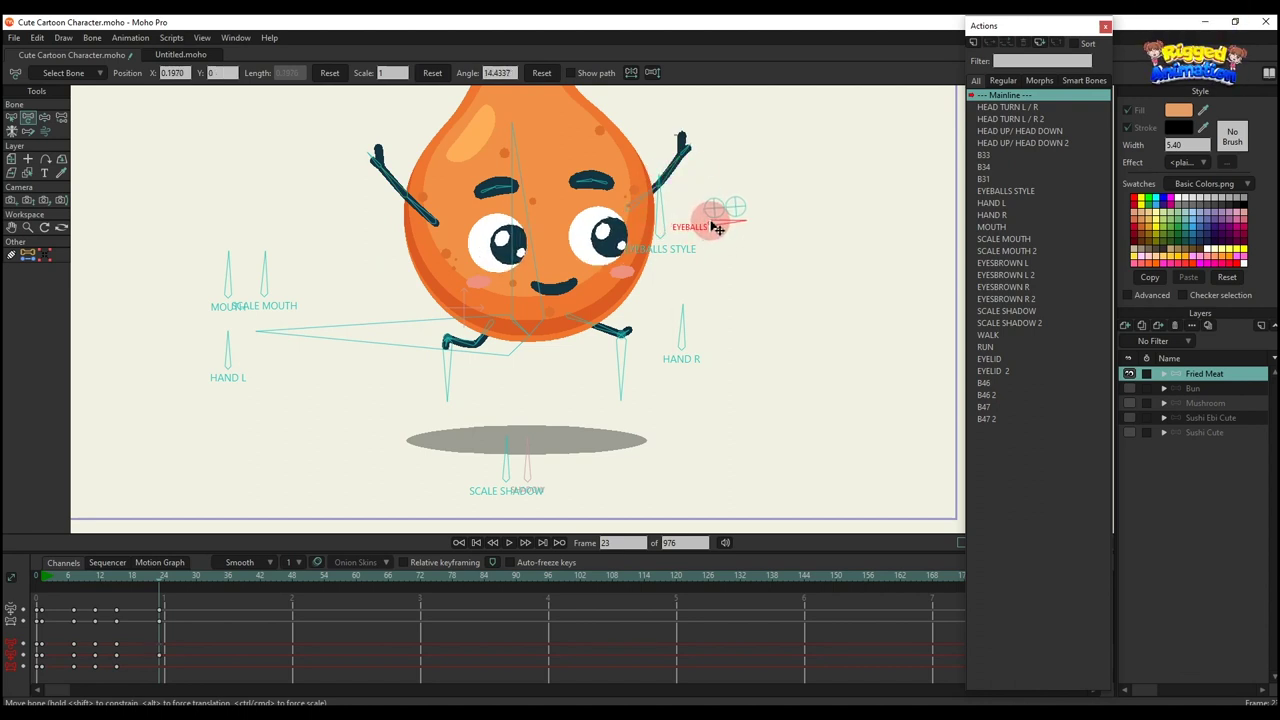
pyautogui.scroll(-3, 590, 398)
pyautogui.moveTo(97, 590); pyautogui.dragTo(163, 612)
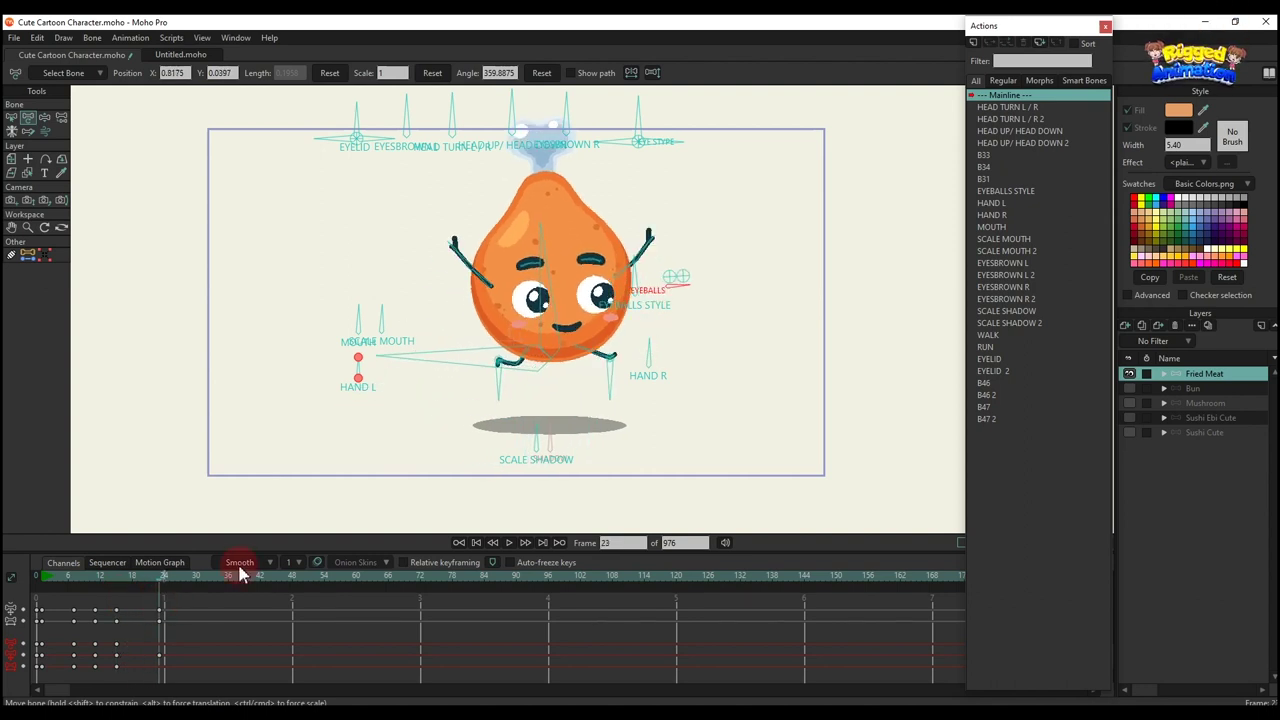
# Reposition Fried Meat's front foot, tilt the torso and raise the body slightly in the frame 23 jump pose
pyautogui.moveTo(540, 366)
pyautogui.mouseDown()
pyautogui.moveTo(687, 364)
pyautogui.moveTo(443, 357)
pyautogui.moveTo(688, 356)
pyautogui.moveTo(675, 366)
pyautogui.mouseUp()
pyautogui.scroll(2, 615, 374)
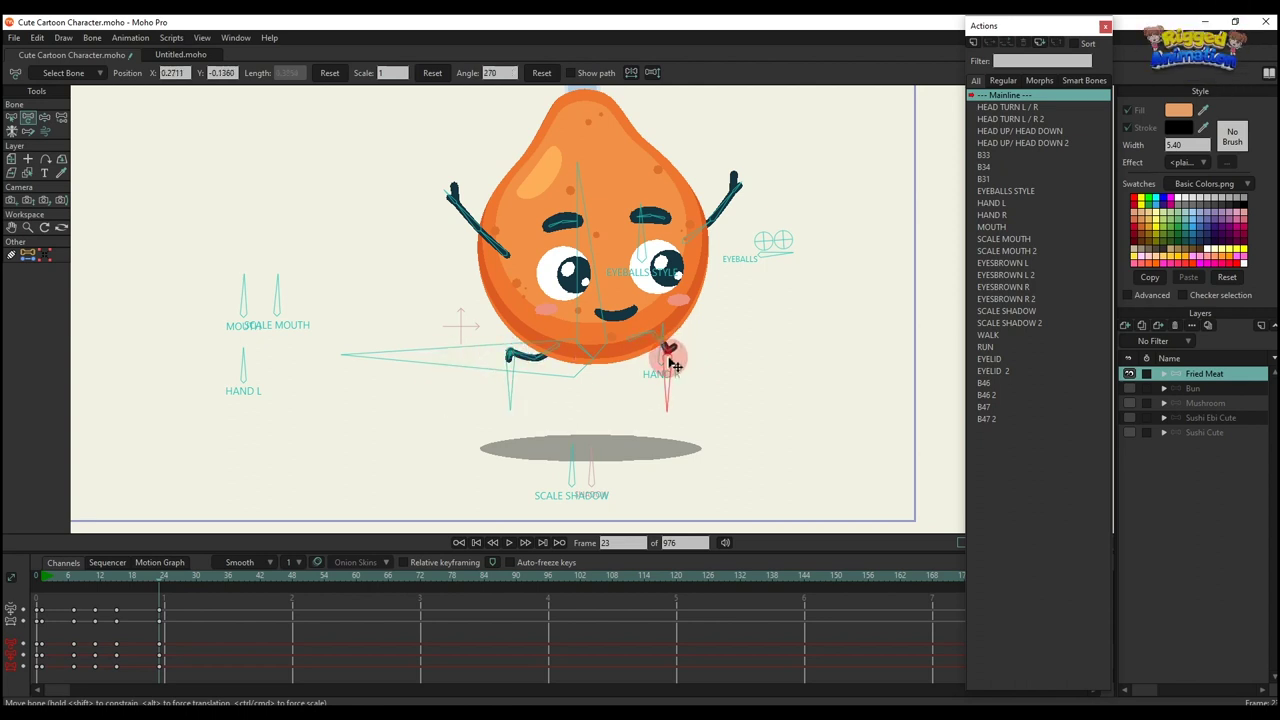
pyautogui.scroll(-3, 642, 354)
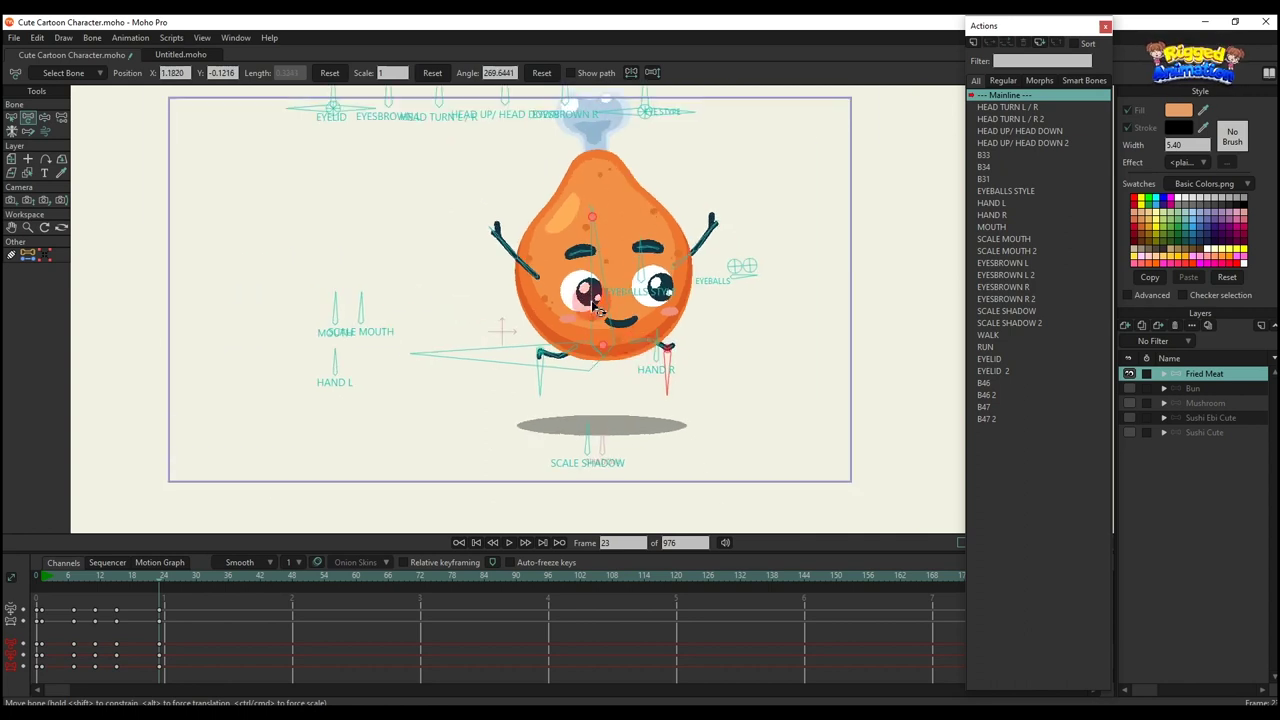
pyautogui.moveTo(590, 306)
pyautogui.mouseDown()
pyautogui.moveTo(575, 296)
pyautogui.moveTo(594, 292)
pyautogui.mouseUp()
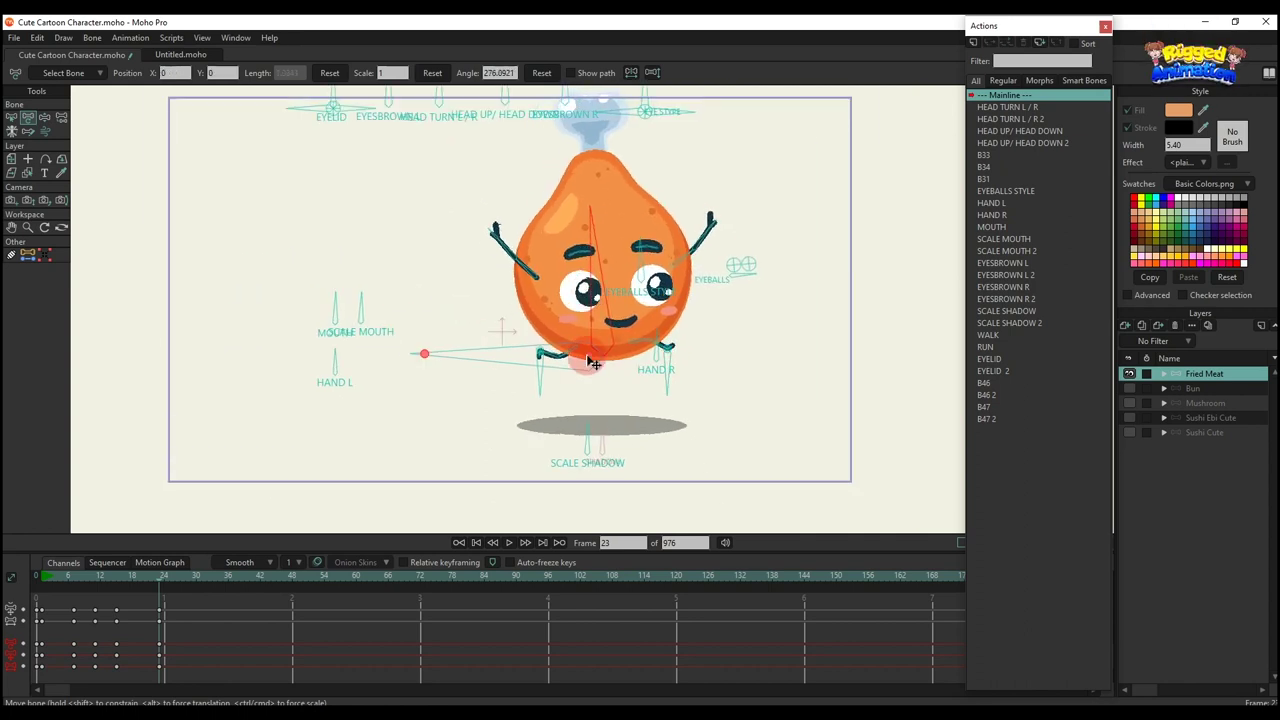
pyautogui.moveTo(590, 356); pyautogui.dragTo(588, 352)
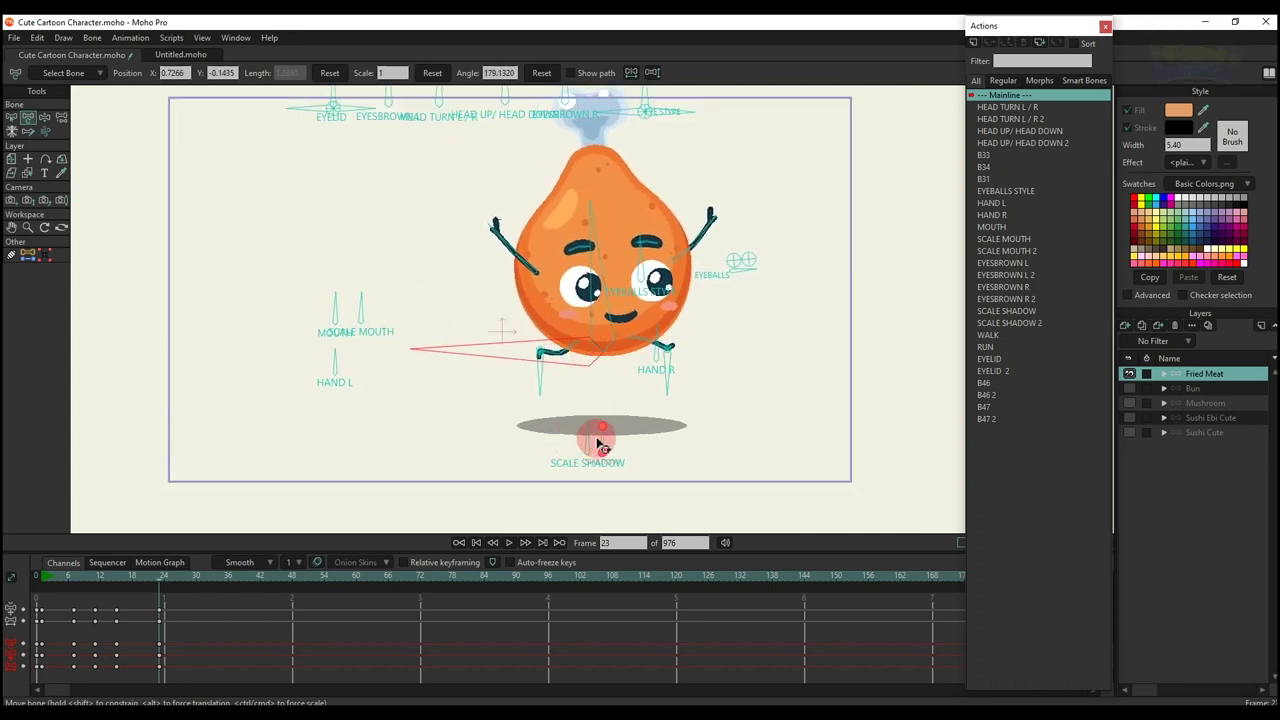
# Key the ground shadow's scale at frame 7, copy that key to frame 15, and shrink the shadow at frame 23
pyautogui.moveTo(74, 578)
pyautogui.mouseDown()
pyautogui.moveTo(104, 580)
pyautogui.moveTo(74, 580)
pyautogui.mouseUp()
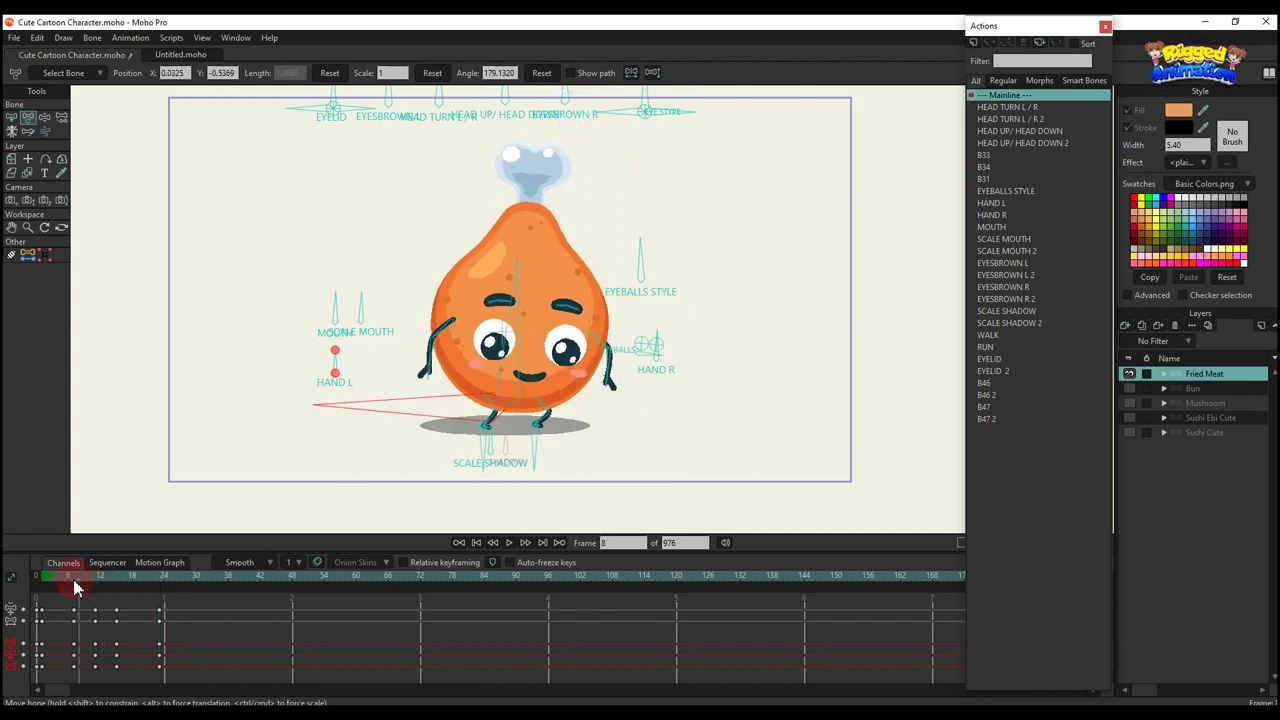
pyautogui.scroll(3, 447, 451)
pyautogui.click(495, 414)
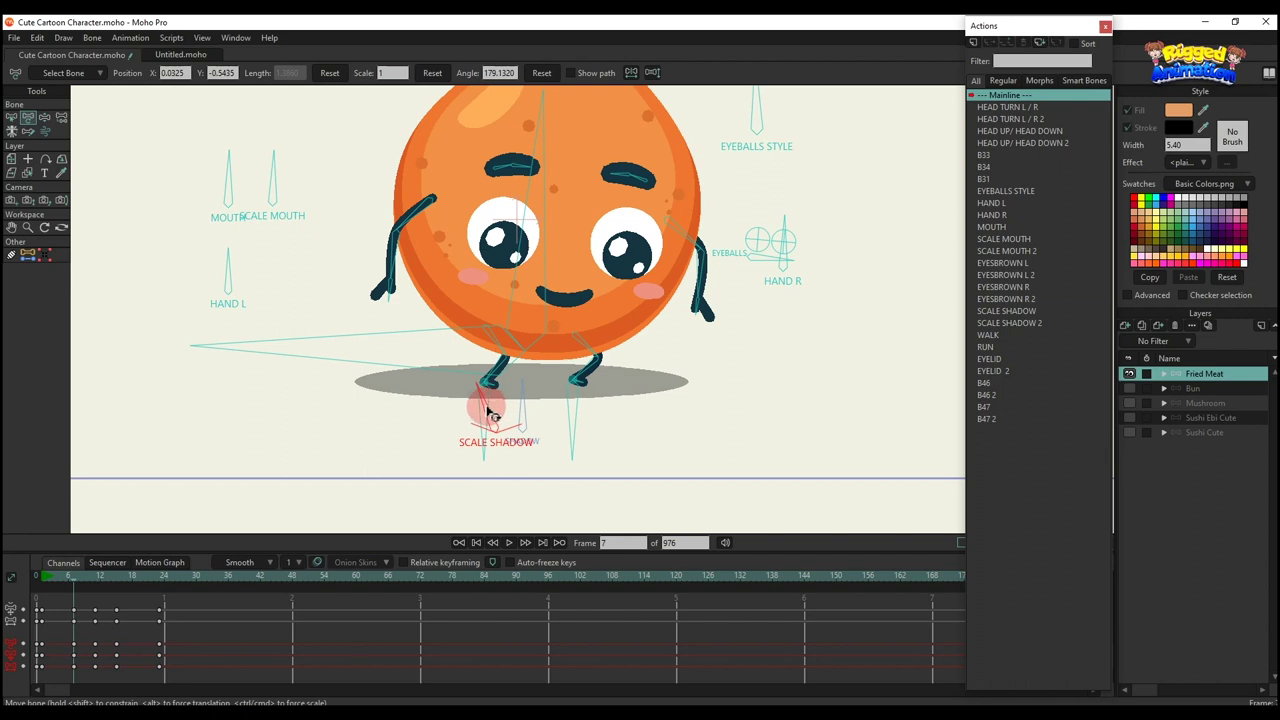
pyautogui.moveTo(97, 587); pyautogui.dragTo(114, 584)
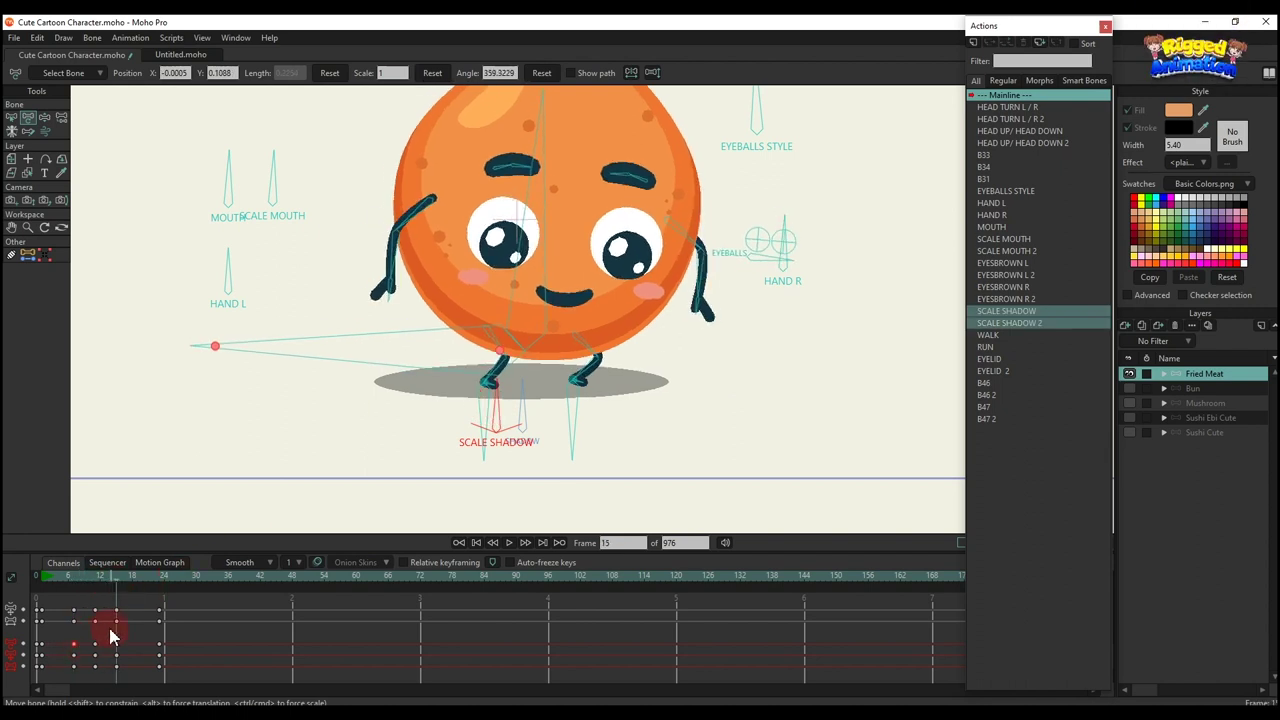
pyautogui.hotkey('ctrl', 'v')
pyautogui.moveTo(71, 583); pyautogui.dragTo(163, 606)
pyautogui.moveTo(668, 398); pyautogui.dragTo(593, 389)
# At frame 32, move the body forward and down, reach the front foot toward the ground and lean the torso forward
pyautogui.scroll(-2, 703, 421)
pyautogui.click(594, 280)
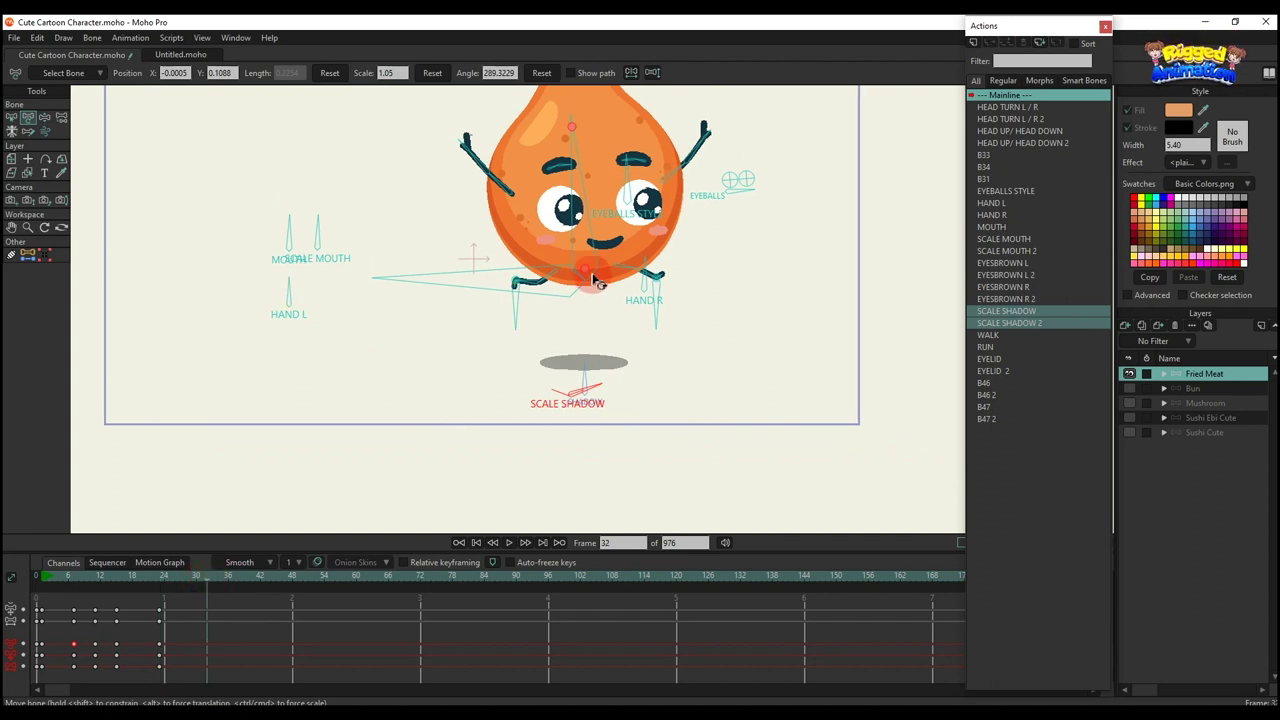
pyautogui.moveTo(573, 281); pyautogui.dragTo(625, 328)
pyautogui.scroll(2, 664, 301)
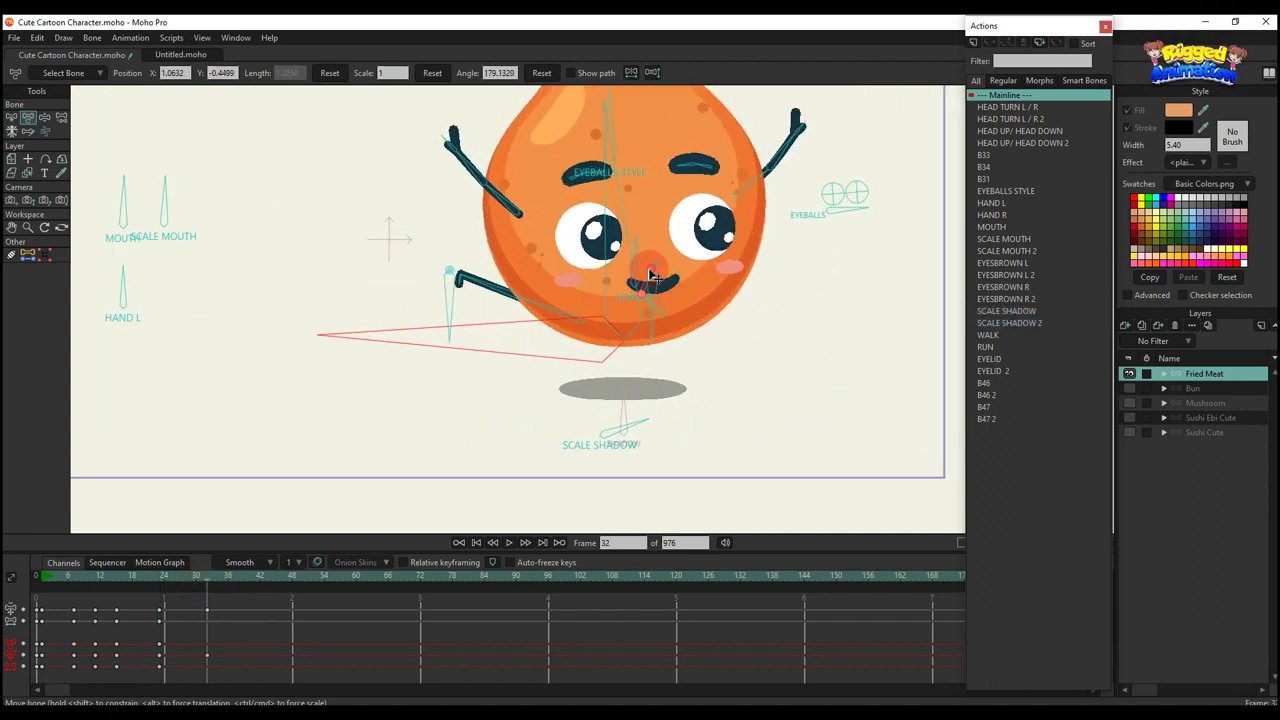
pyautogui.moveTo(657, 280); pyautogui.dragTo(713, 378)
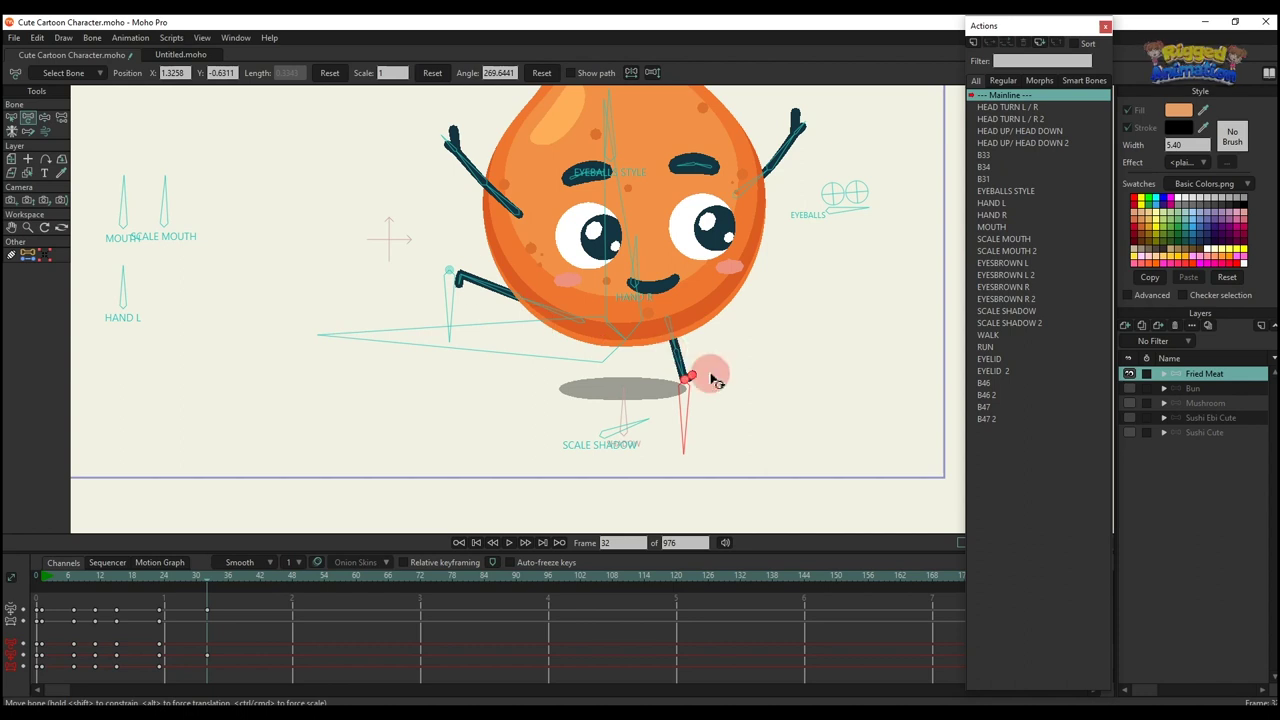
pyautogui.moveTo(611, 235); pyautogui.dragTo(635, 222)
pyautogui.scroll(3, 697, 390)
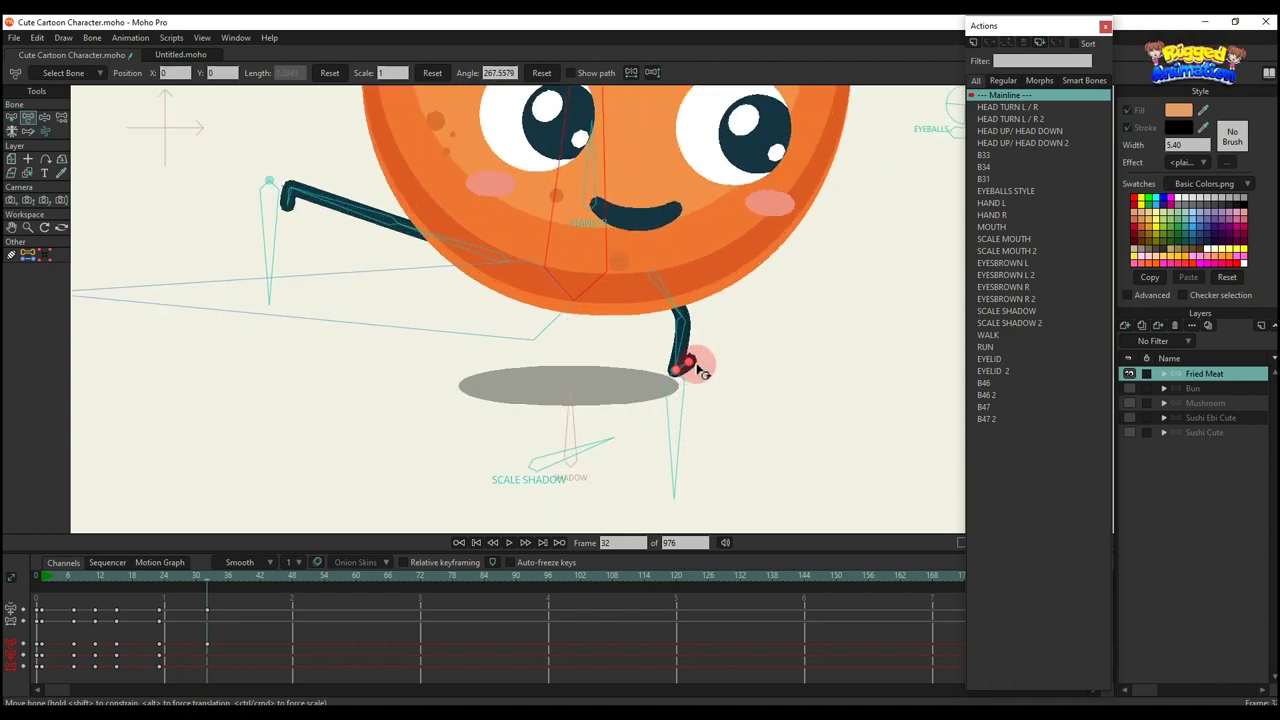
pyautogui.moveTo(694, 365)
pyautogui.mouseDown()
pyautogui.moveTo(704, 388)
pyautogui.moveTo(674, 389)
pyautogui.mouseUp()
pyautogui.moveTo(601, 256); pyautogui.dragTo(610, 256)
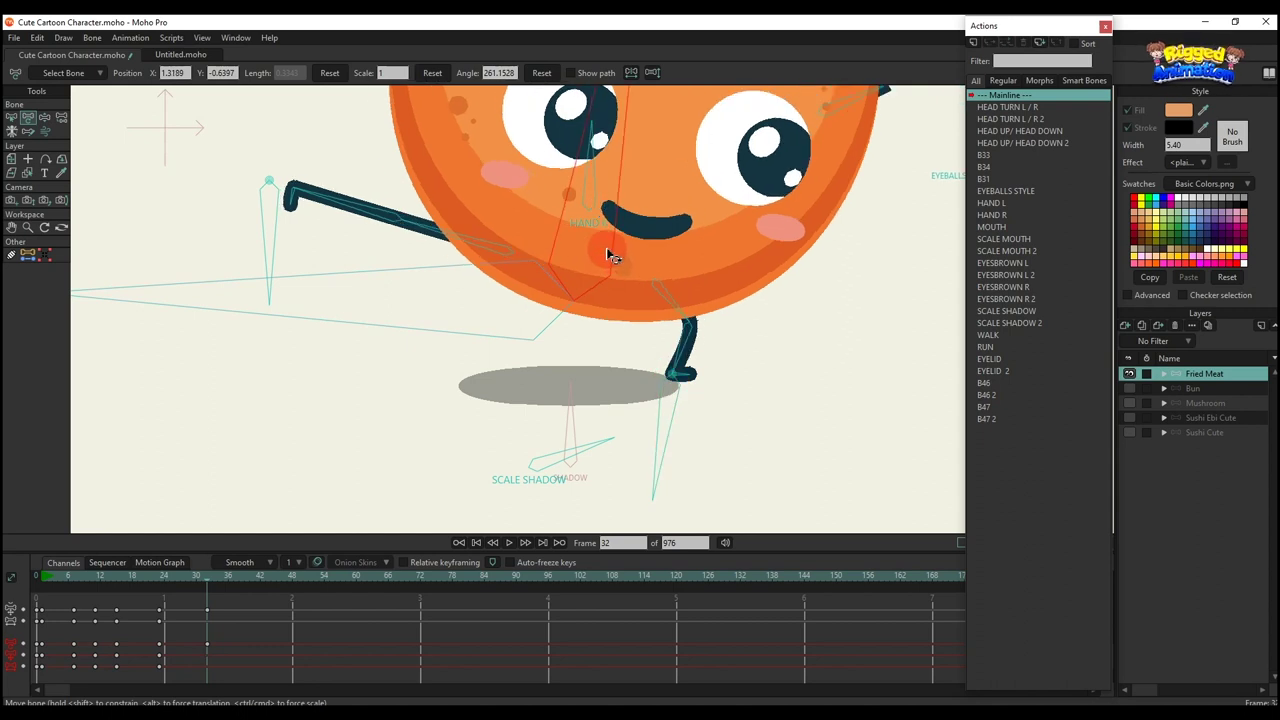
# Pull the back foot closer to the body at frame 32 and rotate it so it trails behind
pyautogui.scroll(-2, 640, 285)
pyautogui.moveTo(478, 273); pyautogui.dragTo(545, 290)
pyautogui.scroll(2, 563, 302)
pyautogui.scroll(-3, 558, 298)
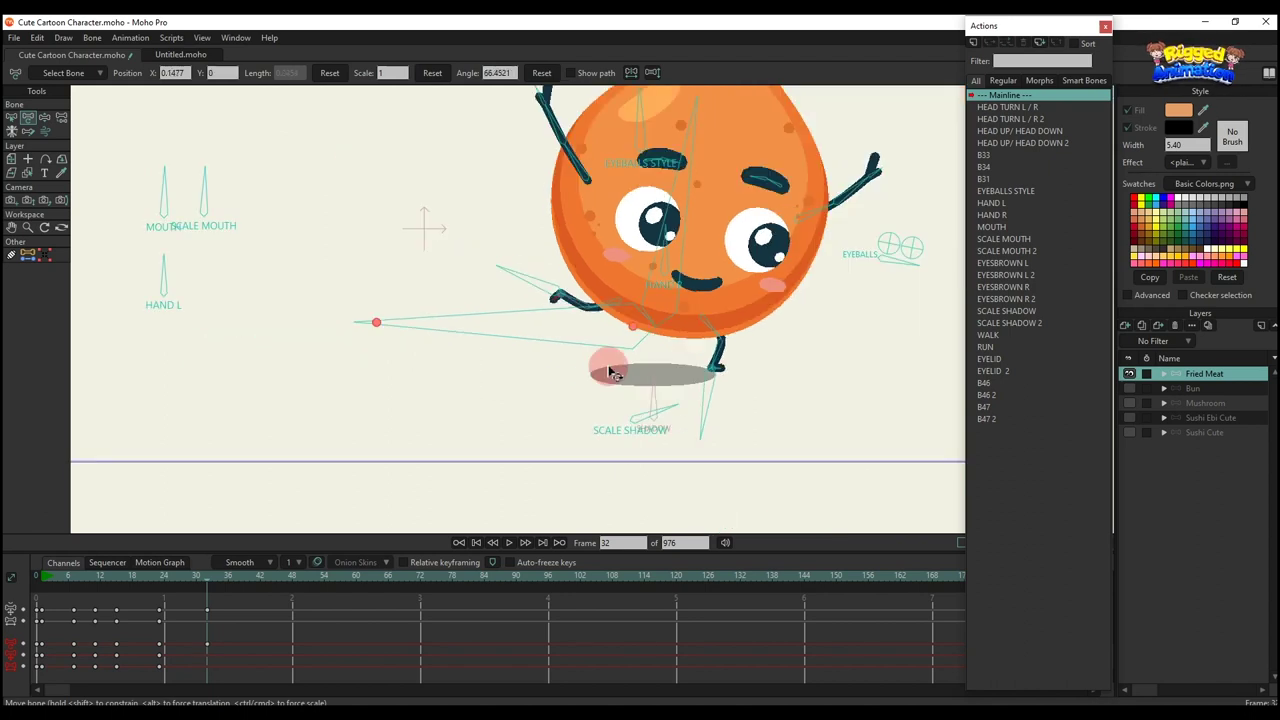
# Enlarge the ground shadow at frame 32 and turn the eyes downward toward the landing spot
pyautogui.moveTo(606, 369); pyautogui.dragTo(600, 304)
pyautogui.click(640, 359)
pyautogui.moveTo(657, 347); pyautogui.dragTo(651, 294)
pyautogui.scroll(-2, 651, 294)
pyautogui.click(800, 310)
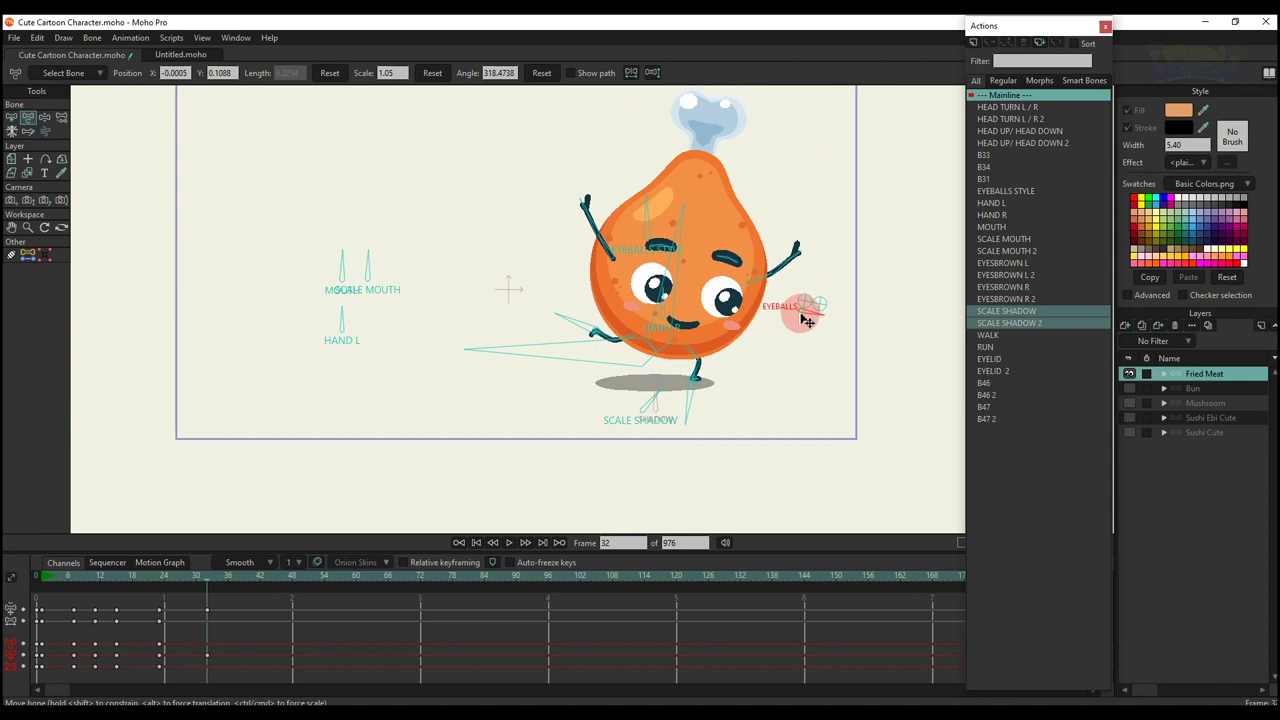
pyautogui.moveTo(802, 316); pyautogui.dragTo(803, 323)
# Raise both arms higher and adjust the body in the frame 32 landing pose, then play back the jump
pyautogui.scroll(4, 648, 234)
pyautogui.moveTo(605, 225); pyautogui.dragTo(657, 260)
pyautogui.click(650, 268)
pyautogui.moveTo(642, 213); pyautogui.dragTo(652, 210)
pyautogui.moveTo(888, 303); pyautogui.dragTo(703, 237)
pyautogui.moveTo(776, 278); pyautogui.dragTo(772, 272)
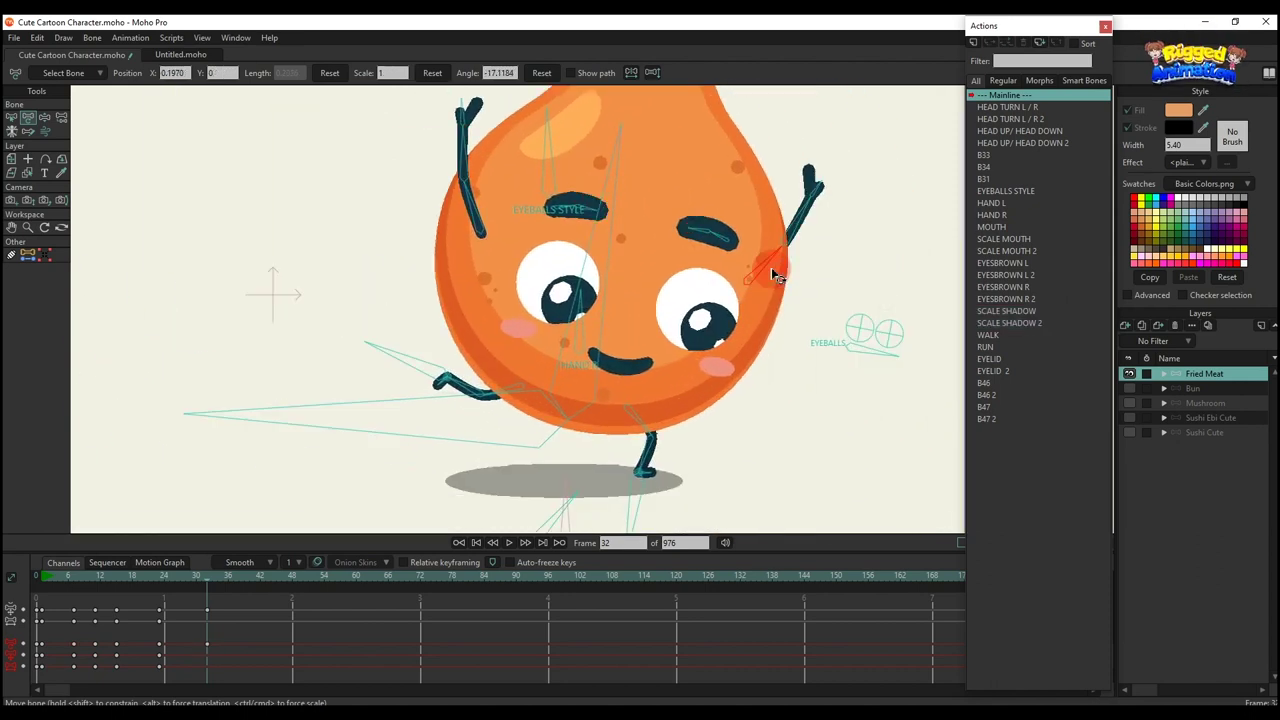
pyautogui.scroll(-2, 770, 268)
pyautogui.click(604, 360)
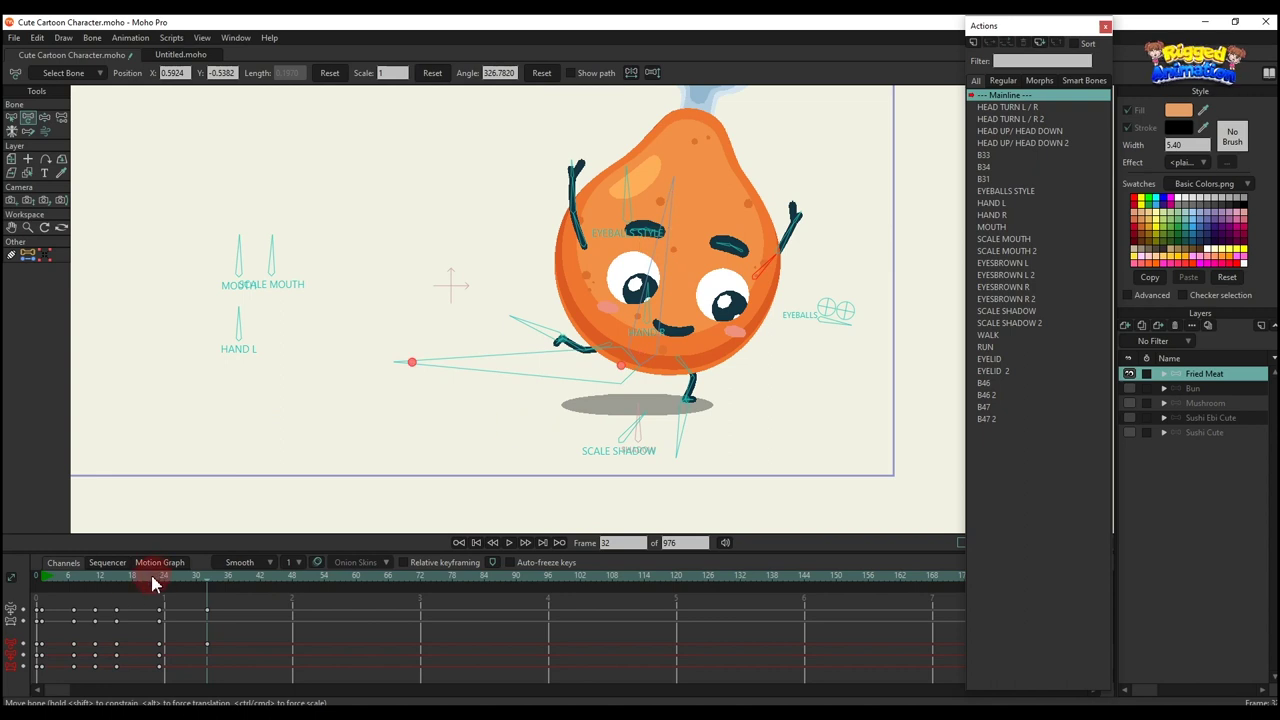
pyautogui.hotkey('ctrl', 'f')
pyautogui.click(110, 581)
pyautogui.press('space')
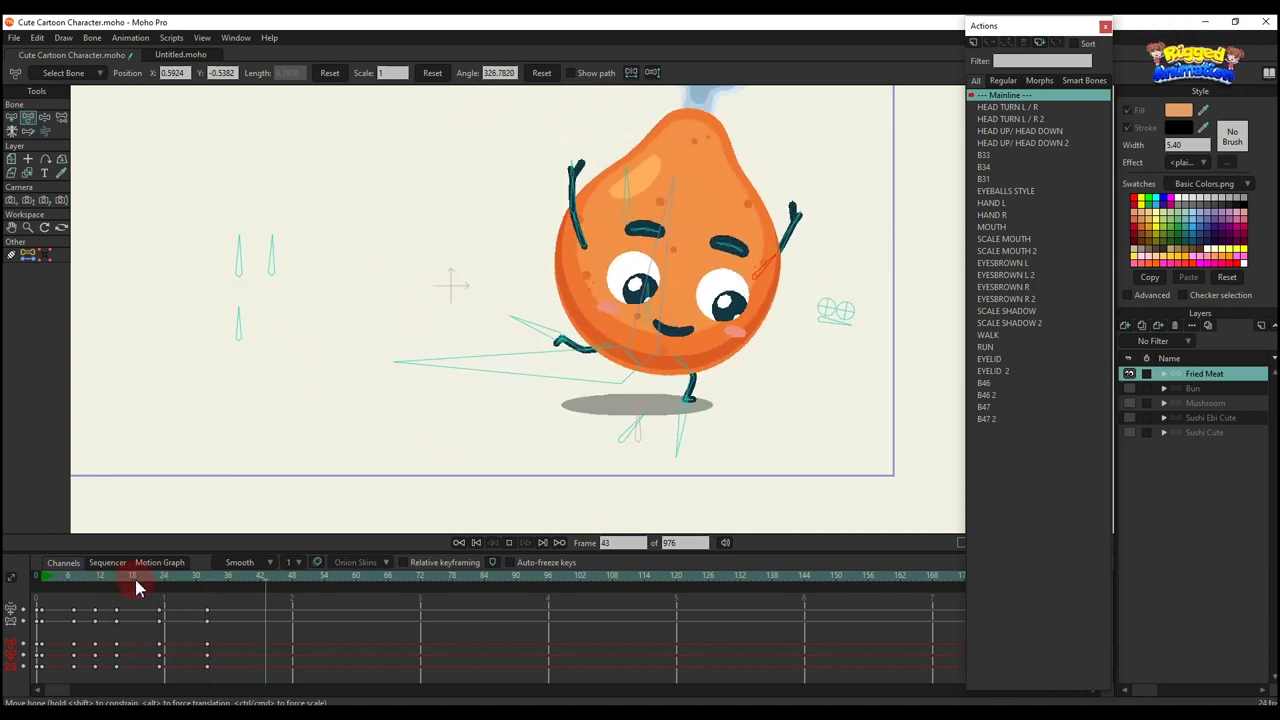
# Key the front foot at frame 28 so the leg stays bent above the ground before landing
pyautogui.click(193, 590)
pyautogui.click(690, 392)
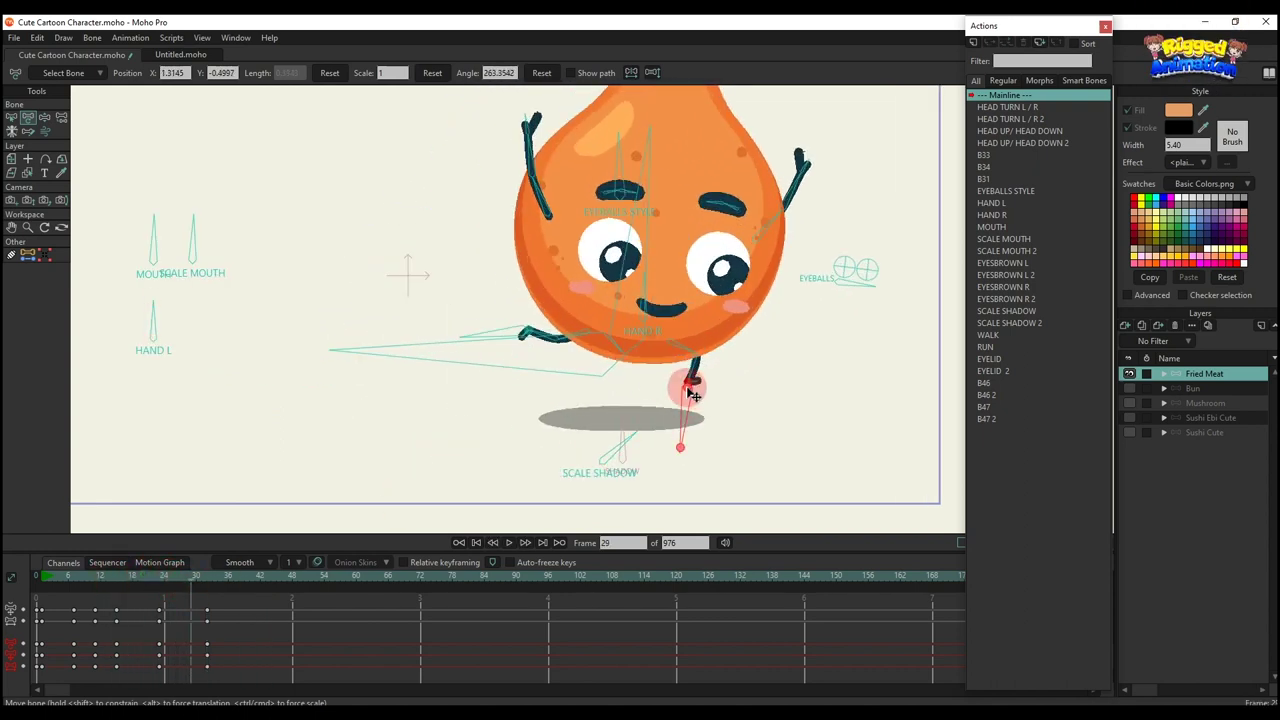
pyautogui.moveTo(692, 395); pyautogui.dragTo(698, 410)
pyautogui.moveTo(172, 578); pyautogui.dragTo(190, 600)
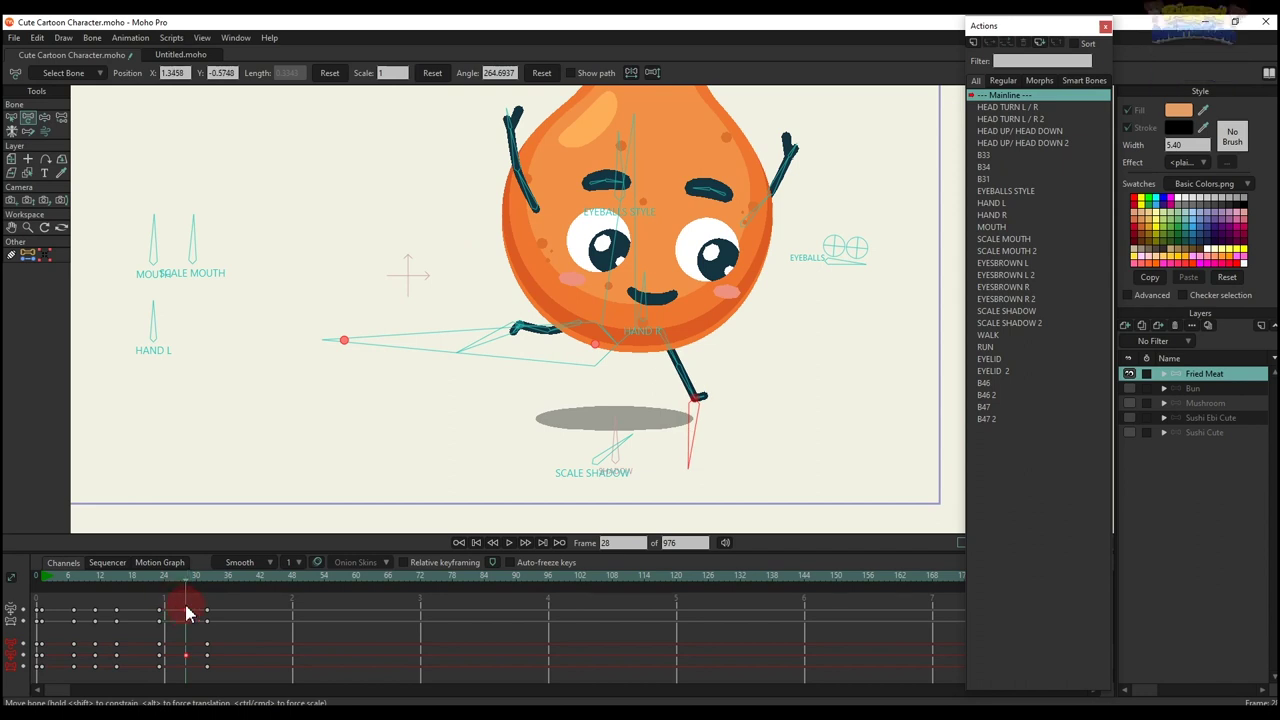
pyautogui.moveTo(689, 417); pyautogui.dragTo(677, 386)
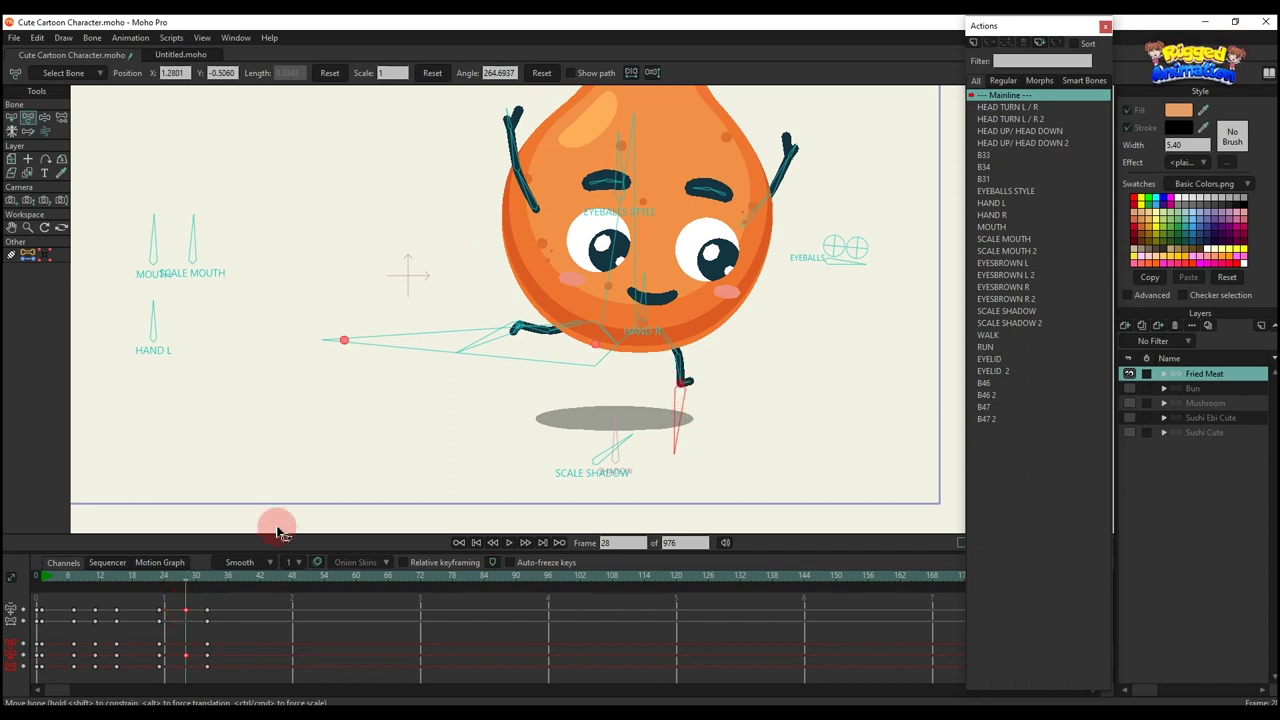
pyautogui.scroll(1, 670, 394)
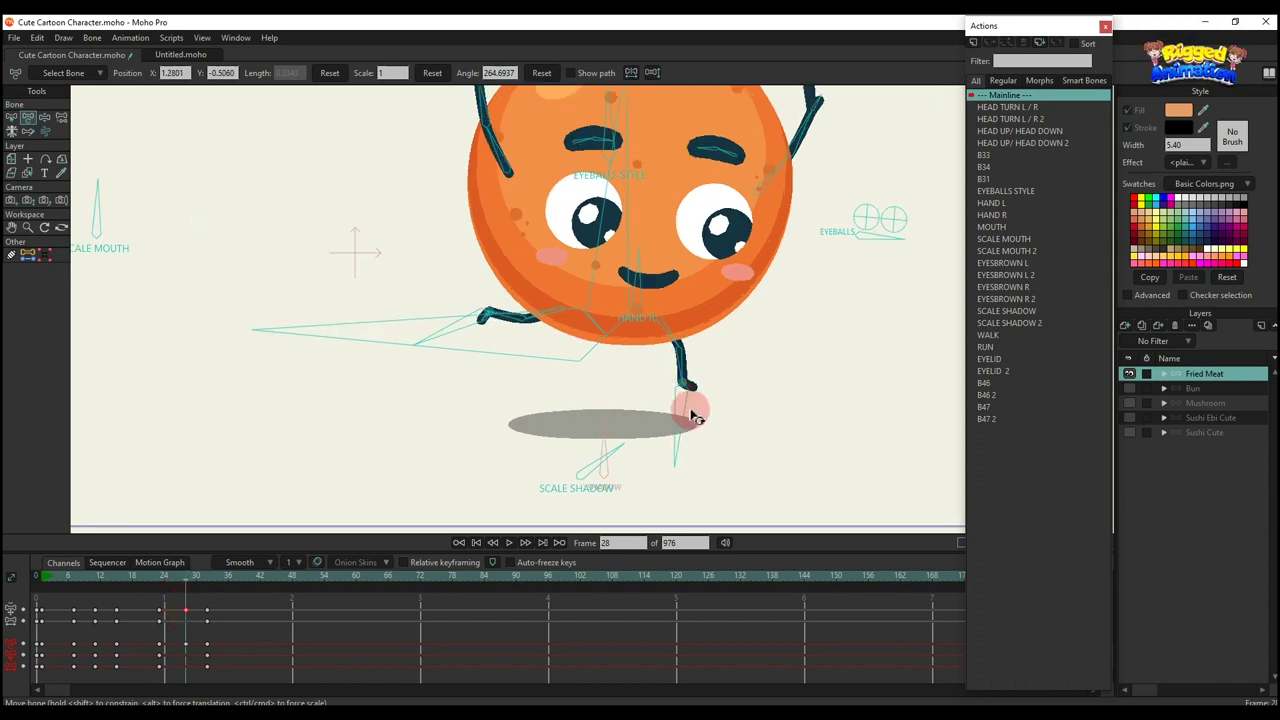
# Raise and rotate the back foot and lean the torso further at frame 32, then play the motion
pyautogui.moveTo(165, 578); pyautogui.dragTo(207, 586)
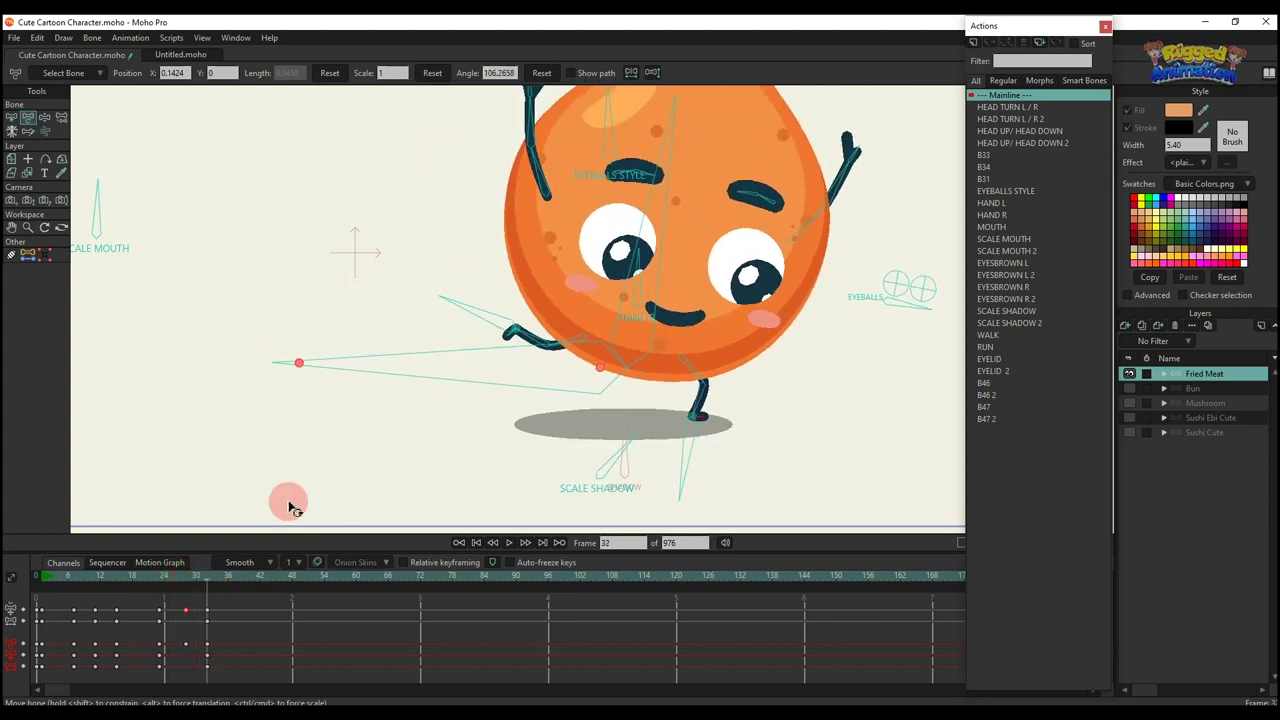
pyautogui.scroll(2, 510, 338)
pyautogui.moveTo(518, 327); pyautogui.dragTo(511, 320)
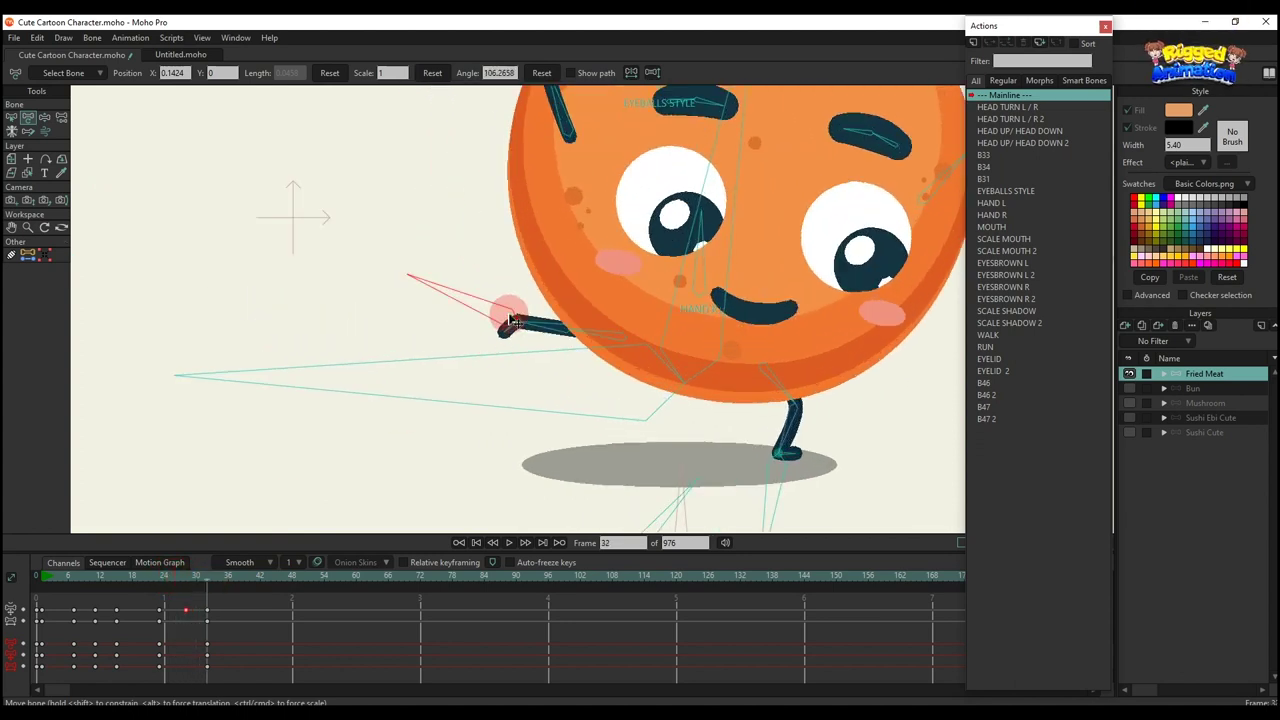
pyautogui.scroll(-4, 584, 283)
pyautogui.moveTo(656, 229); pyautogui.dragTo(662, 229)
pyautogui.scroll(2, 540, 297)
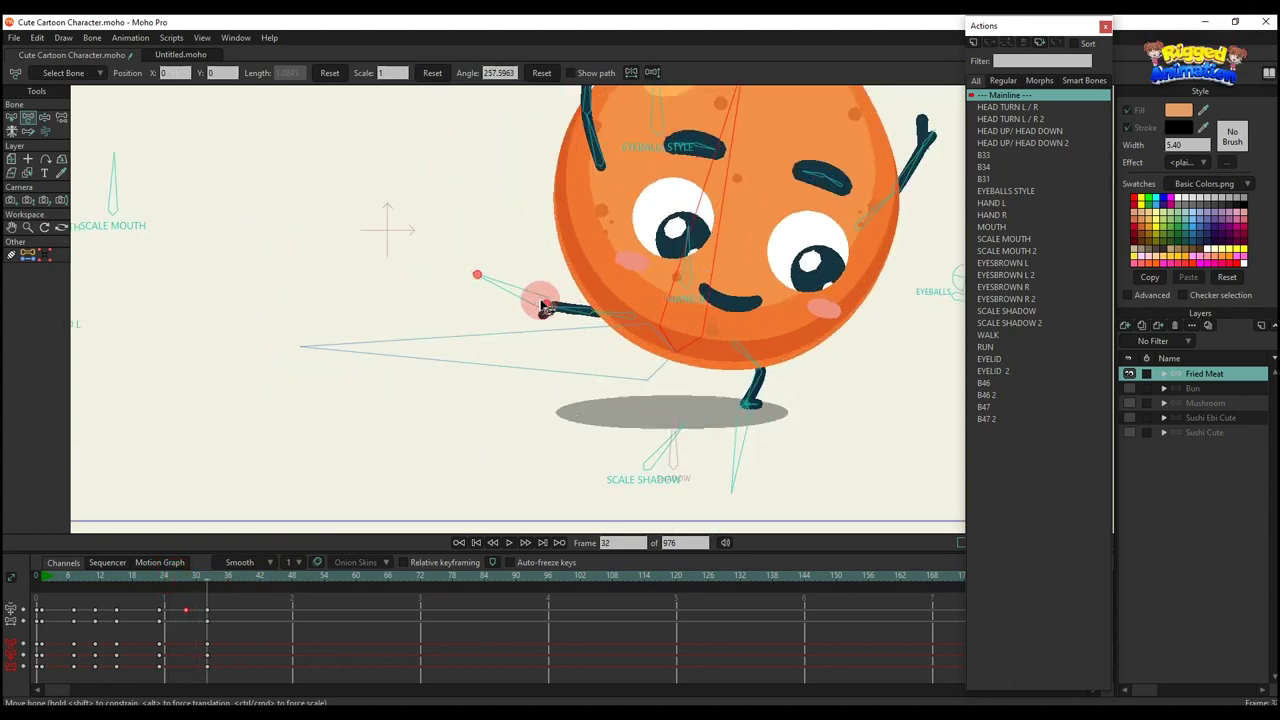
pyautogui.moveTo(541, 305)
pyautogui.mouseDown()
pyautogui.moveTo(557, 307)
pyautogui.moveTo(555, 293)
pyautogui.mouseUp()
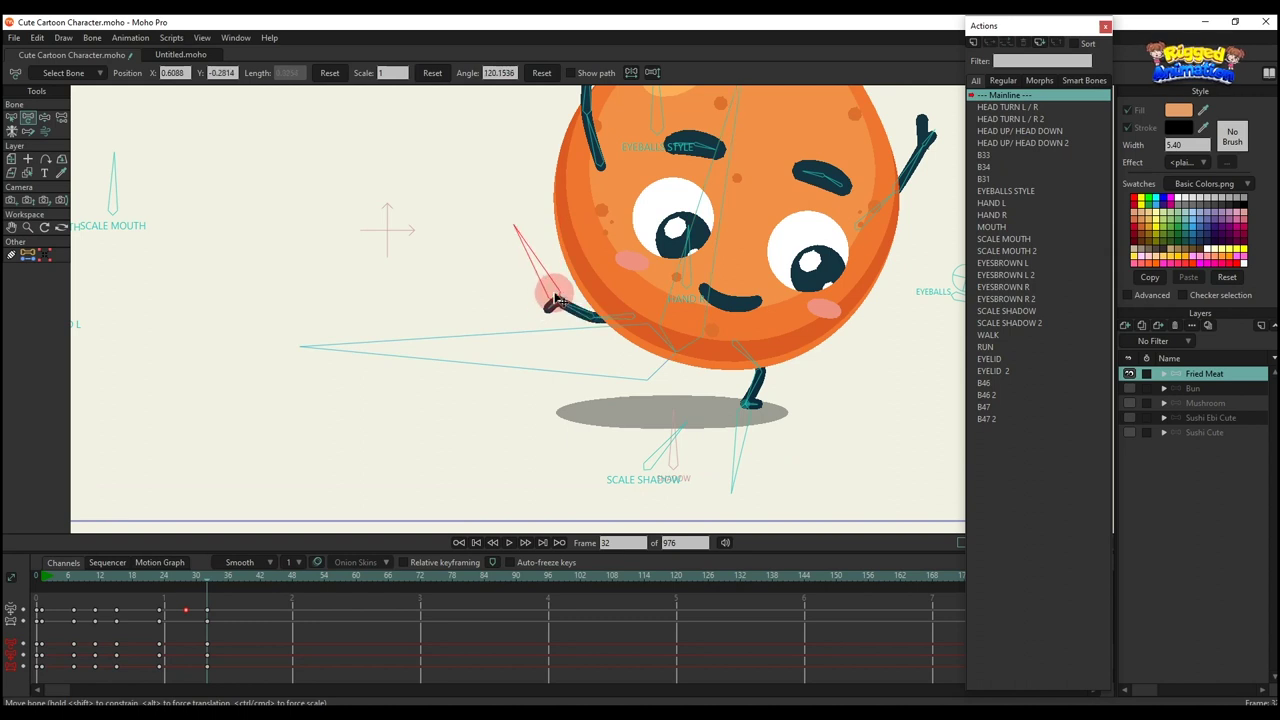
pyautogui.scroll(-2, 555, 291)
pyautogui.click(157, 576)
pyautogui.press('space')
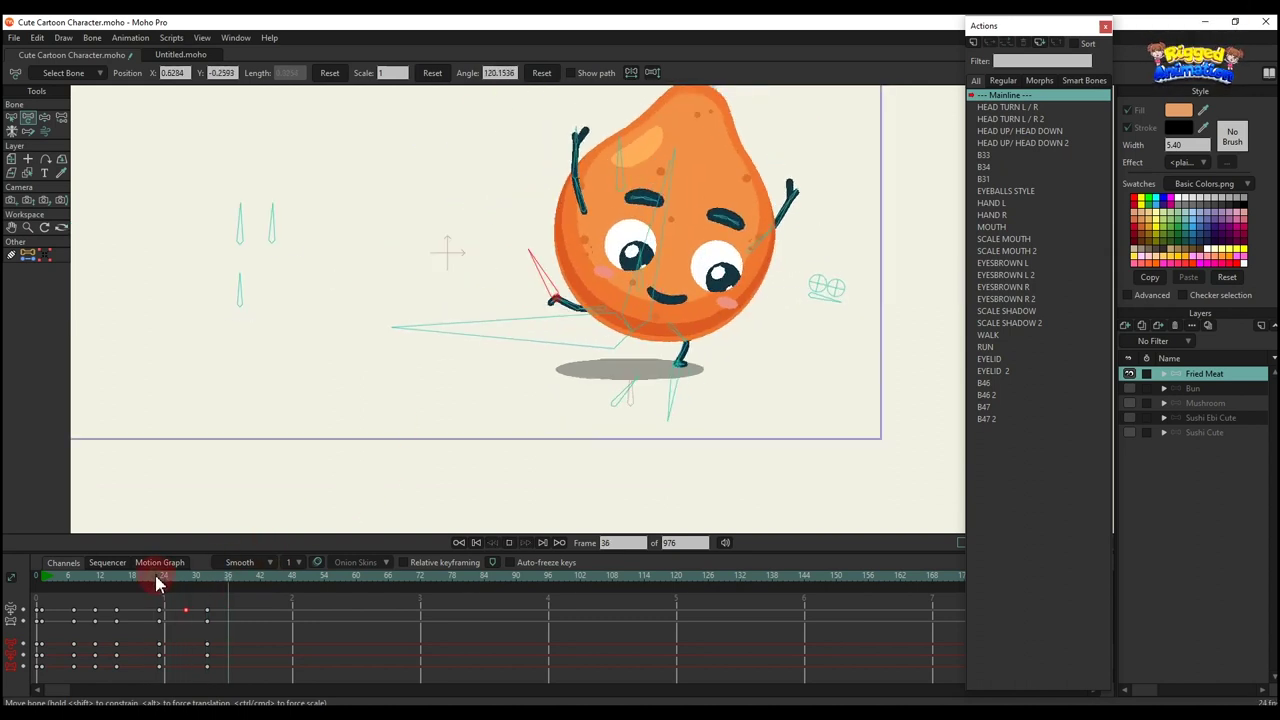
# At frame 36, bring the back foot down onto the ground beside the front foot and adjust the body
pyautogui.click(239, 579)
pyautogui.moveTo(193, 578); pyautogui.dragTo(222, 578)
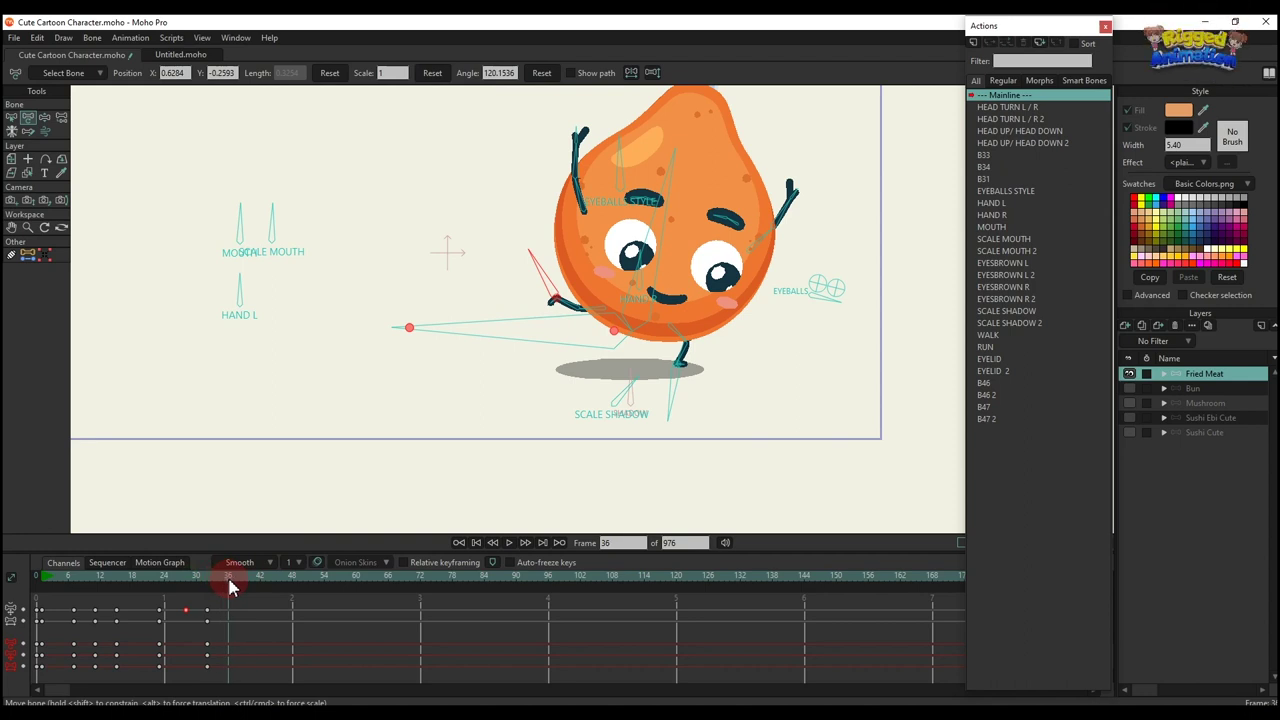
pyautogui.scroll(1, 547, 292)
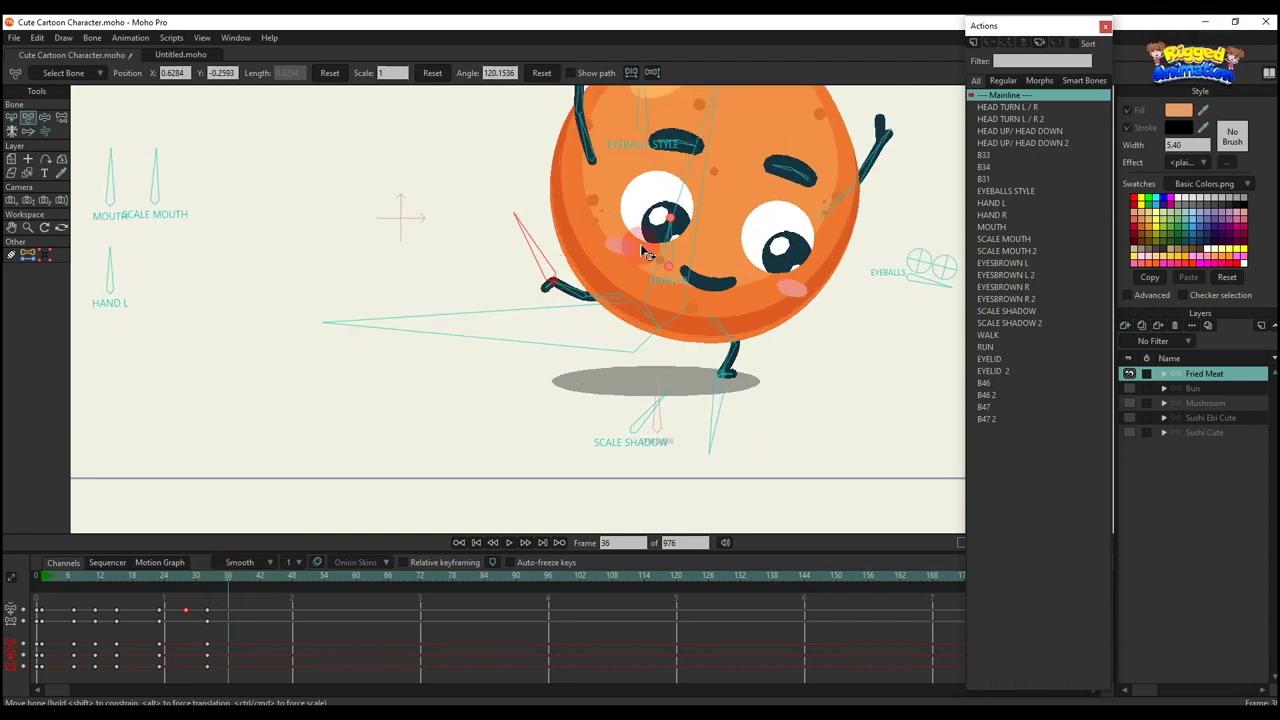
pyautogui.moveTo(686, 203); pyautogui.dragTo(481, 339)
pyautogui.scroll(5, 606, 375)
pyautogui.scroll(-3, 656, 352)
pyautogui.scroll(-2, 541, 384)
pyautogui.scroll(-1, 557, 336)
pyautogui.click(558, 335)
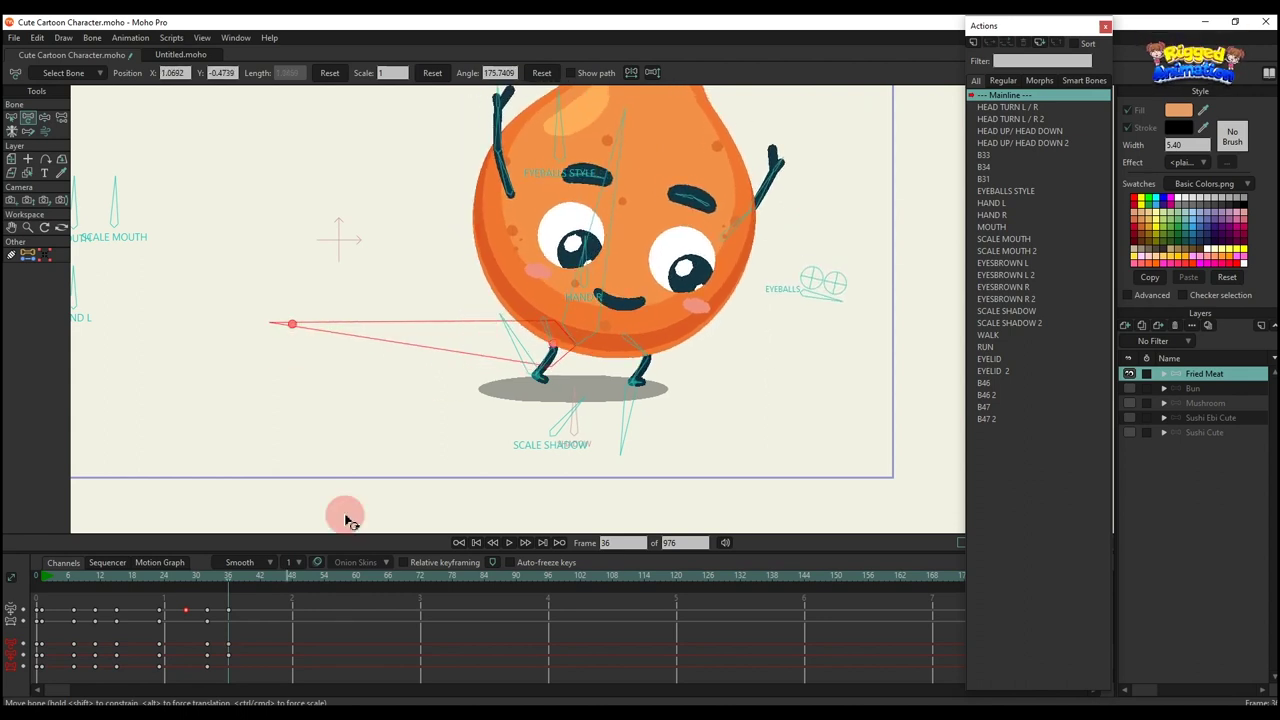
# Spread both arms outward at frame 36 and play back the landing
pyautogui.moveTo(518, 171); pyautogui.dragTo(451, 174)
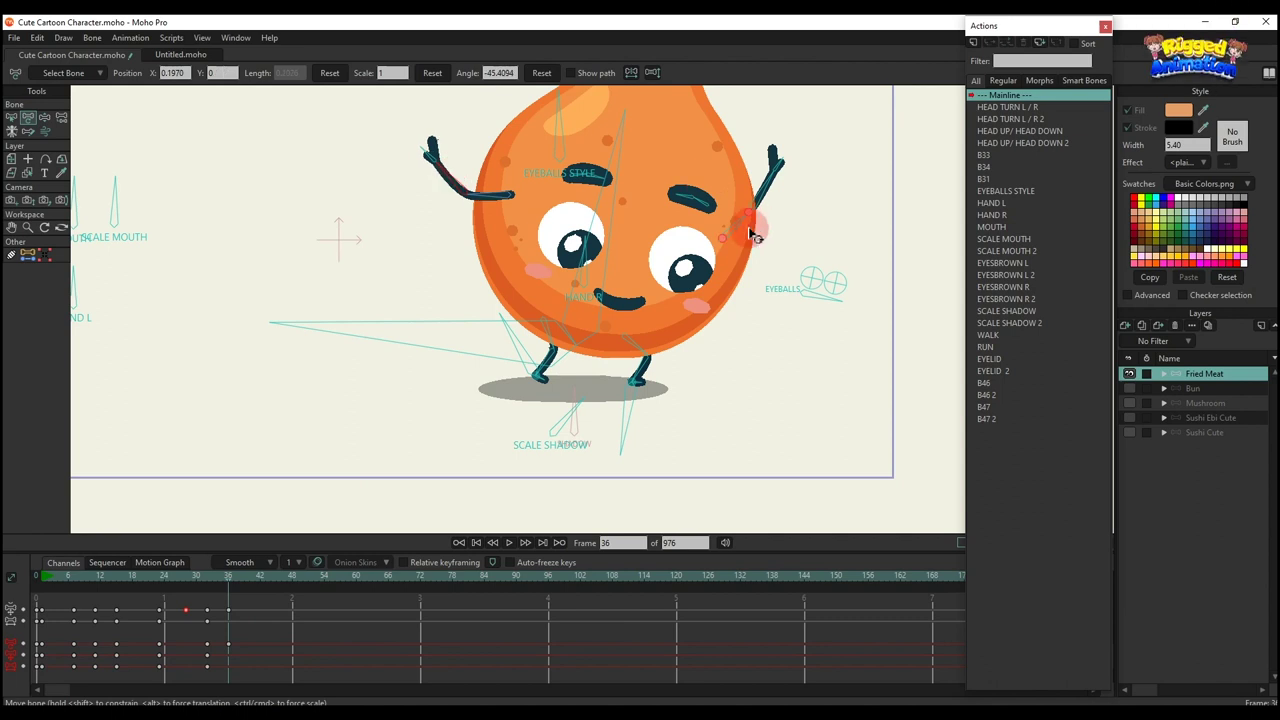
pyautogui.moveTo(755, 235); pyautogui.dragTo(782, 232)
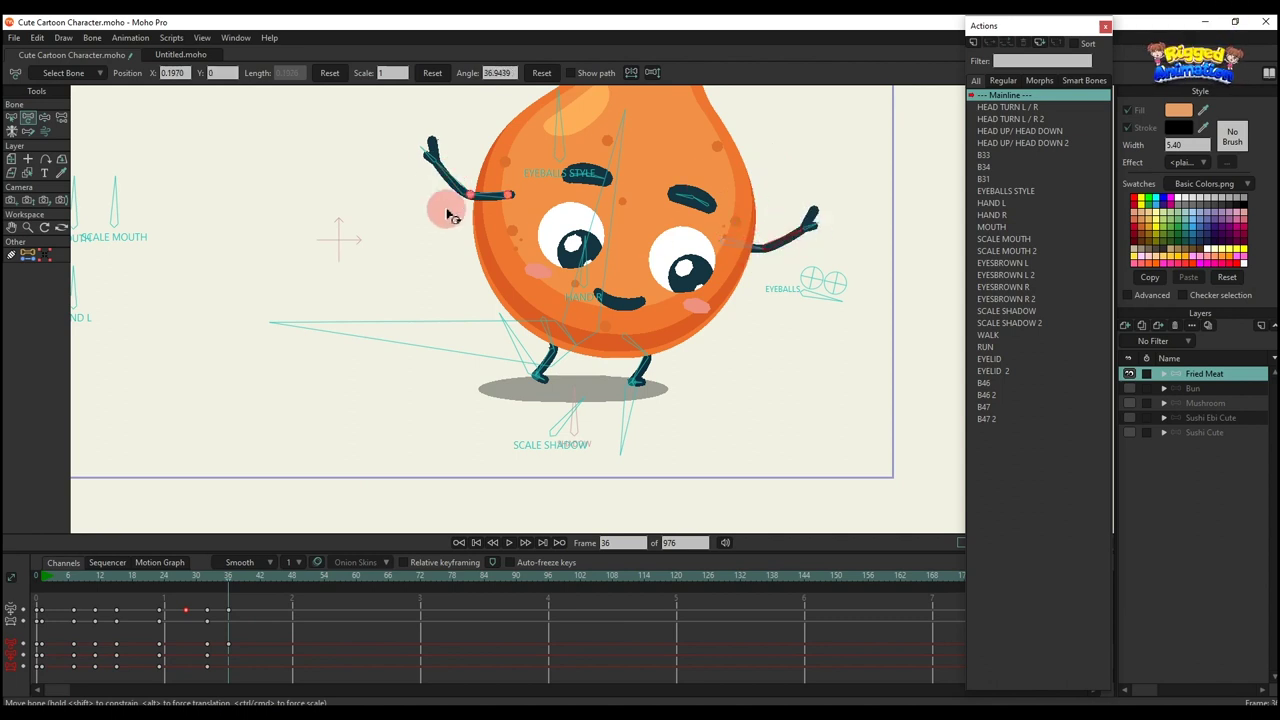
pyautogui.moveTo(446, 176); pyautogui.dragTo(439, 180)
pyautogui.moveTo(778, 243); pyautogui.dragTo(805, 244)
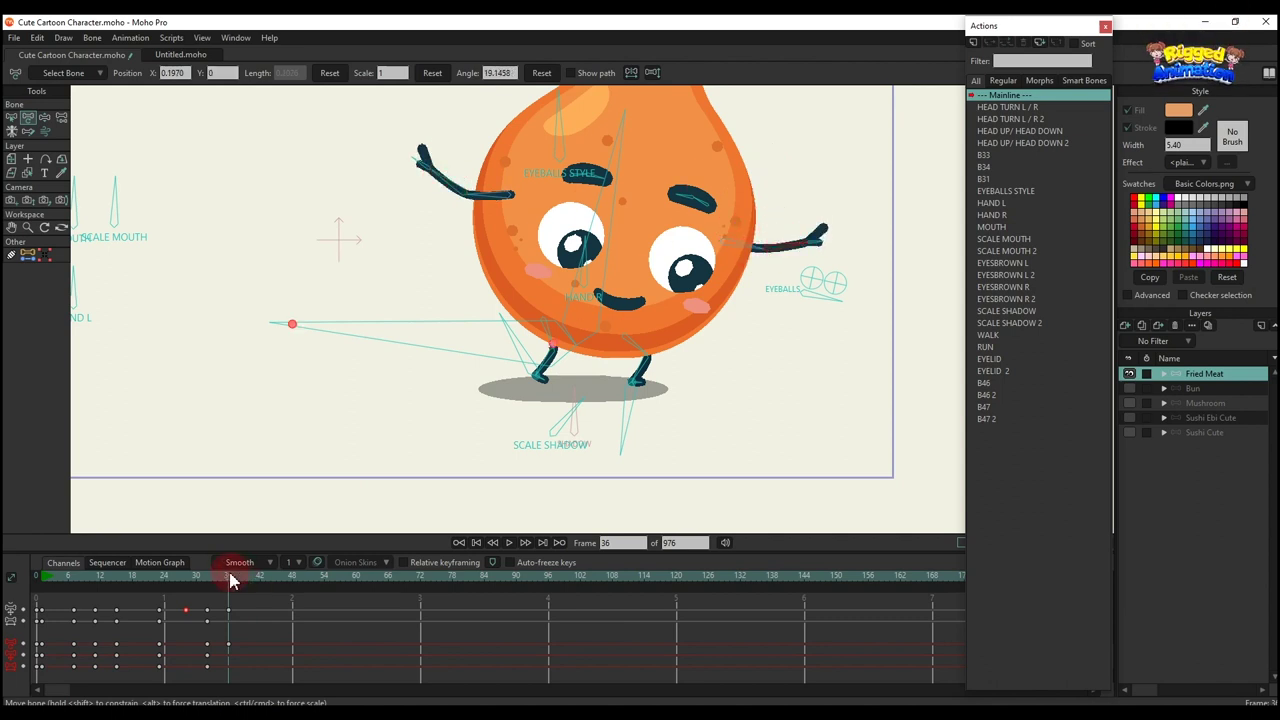
pyautogui.moveTo(163, 585)
pyautogui.mouseDown()
pyautogui.moveTo(237, 594)
pyautogui.moveTo(145, 590)
pyautogui.mouseUp()
pyautogui.press('space')
pyautogui.press('space')
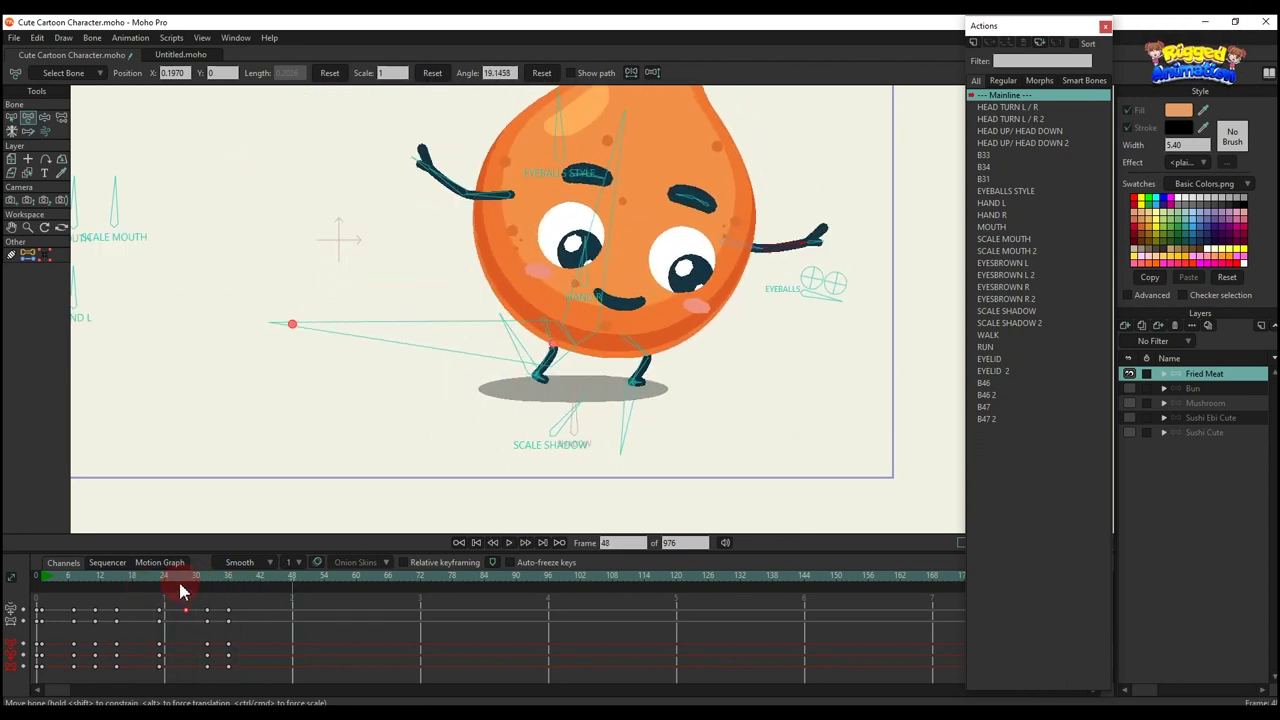
# At frame 36, shift the body back, straighten the torso and adjust the back foot's position on the ground
pyautogui.moveTo(192, 578); pyautogui.dragTo(226, 582)
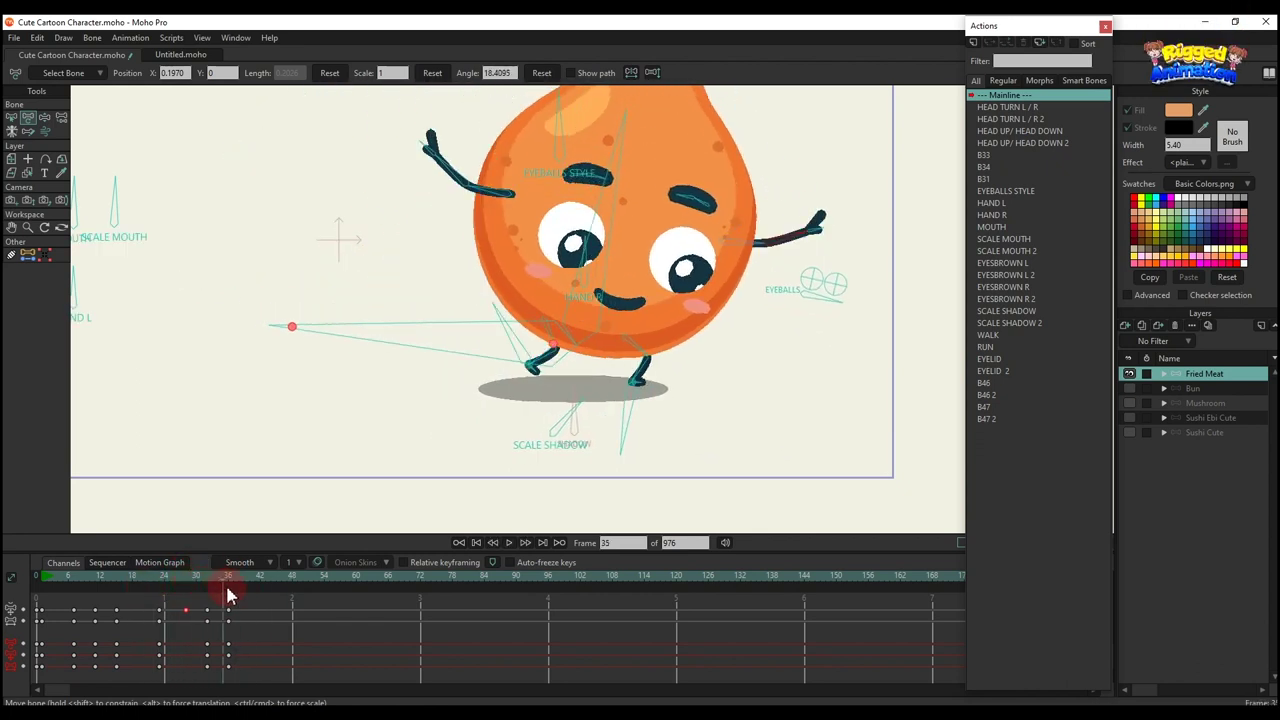
pyautogui.moveTo(585, 325); pyautogui.dragTo(578, 318)
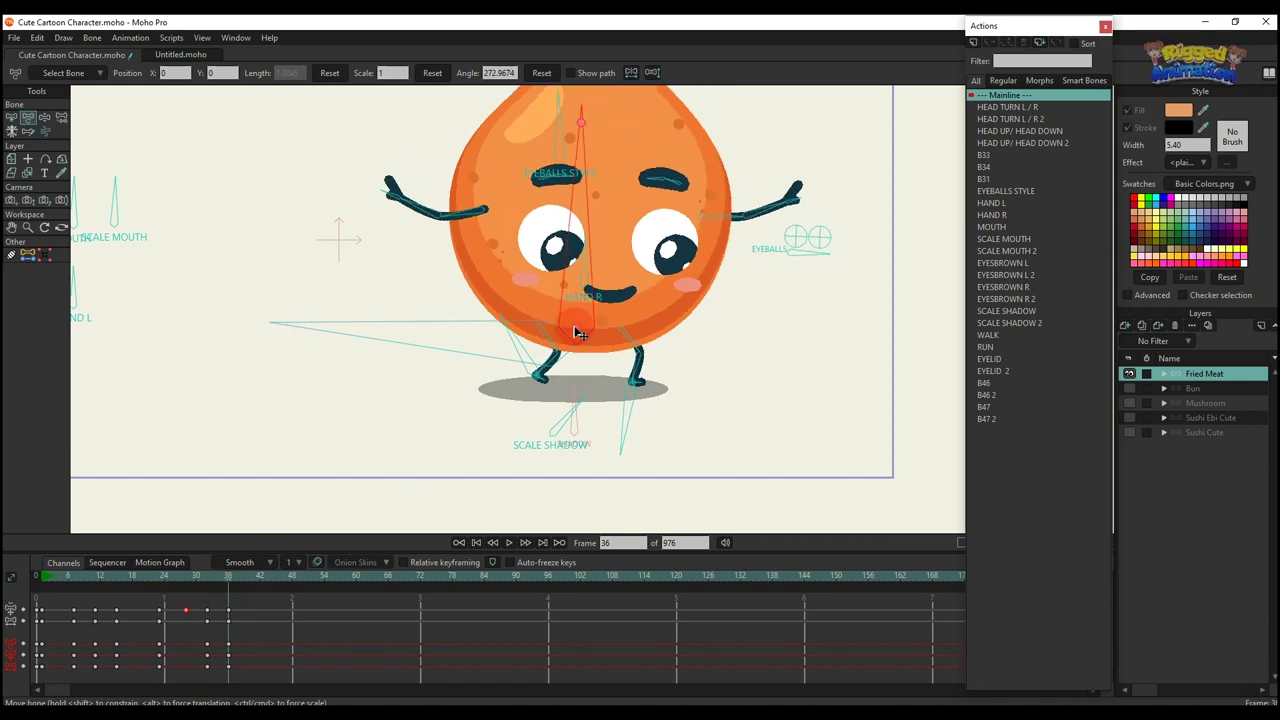
pyautogui.scroll(2, 541, 373)
pyautogui.moveTo(527, 368); pyautogui.dragTo(517, 377)
pyautogui.scroll(2, 545, 390)
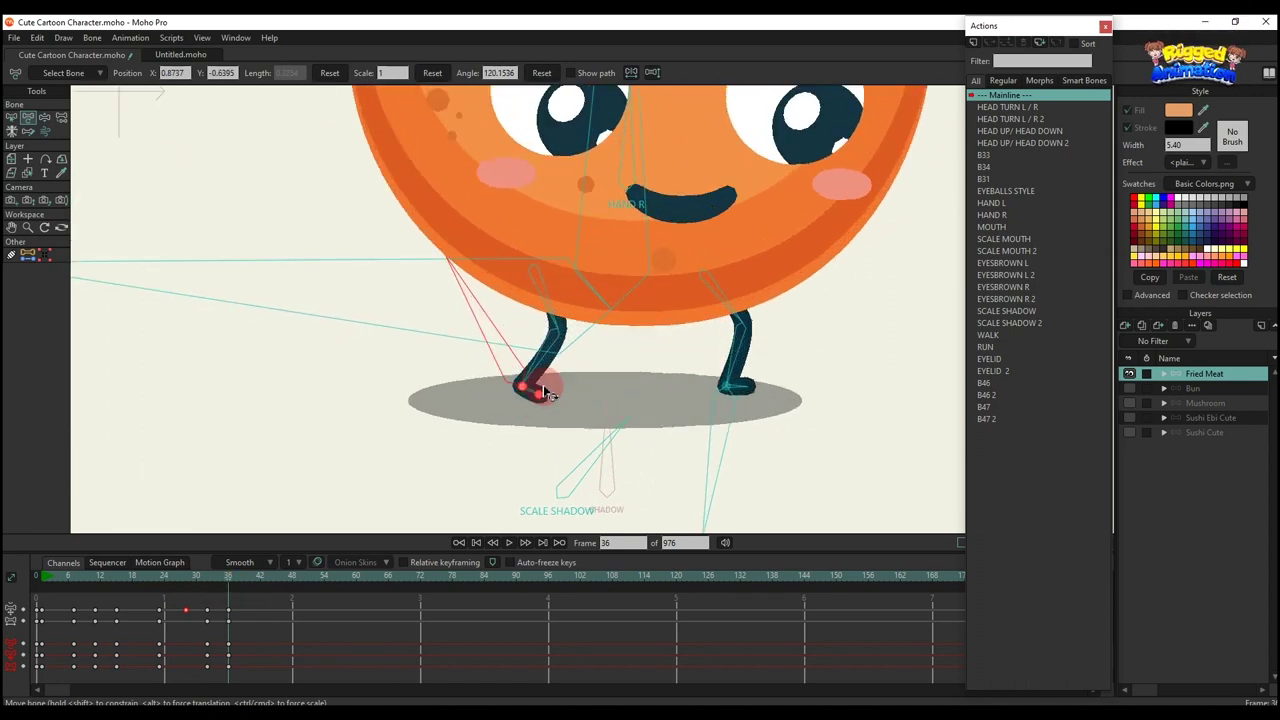
pyautogui.scroll(-3, 548, 383)
pyautogui.click(558, 413)
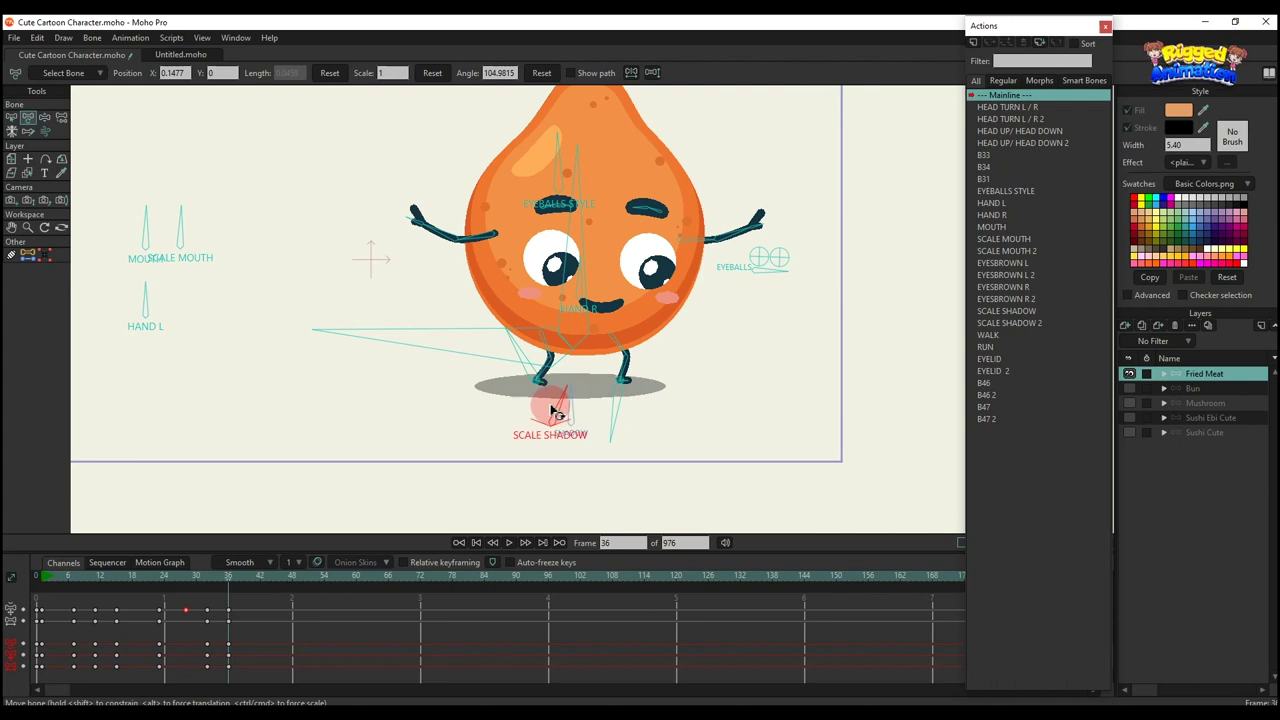
# At frame 42, bring the body and torso upright and plant the back foot so both legs straighten
pyautogui.moveTo(222, 577); pyautogui.dragTo(243, 595)
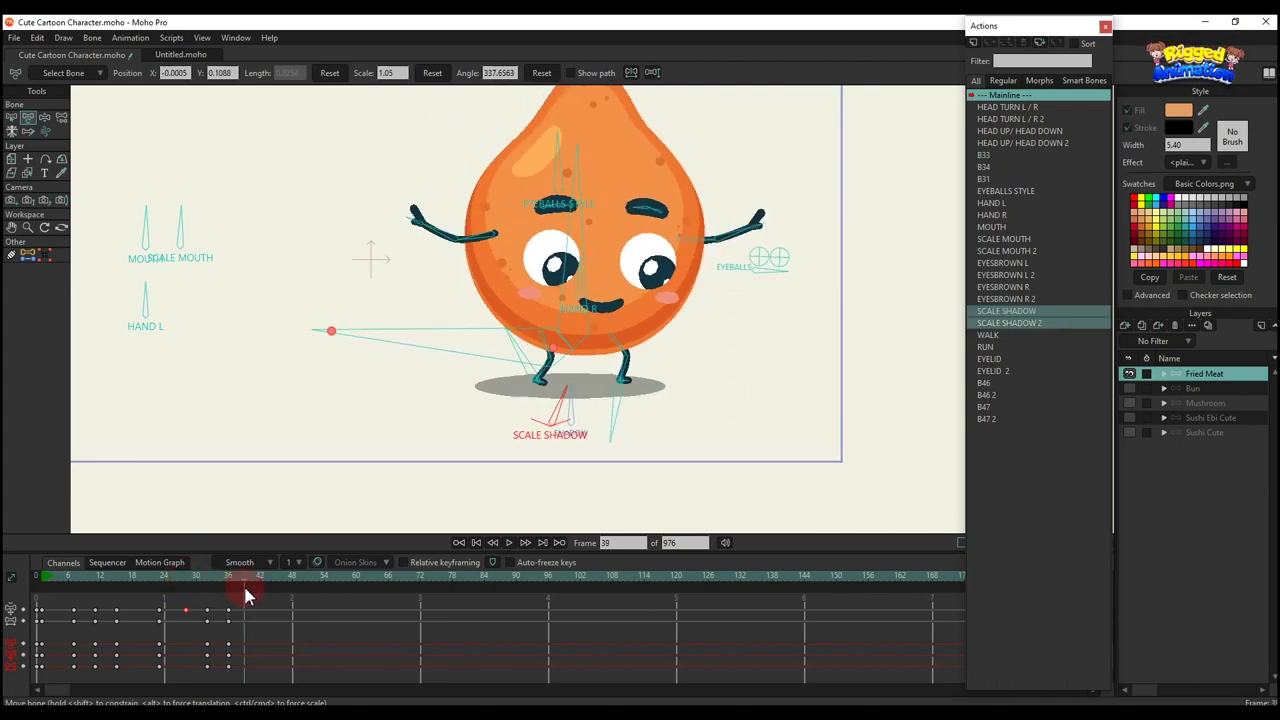
pyautogui.scroll(1, 533, 303)
pyautogui.moveTo(402, 348); pyautogui.dragTo(411, 369)
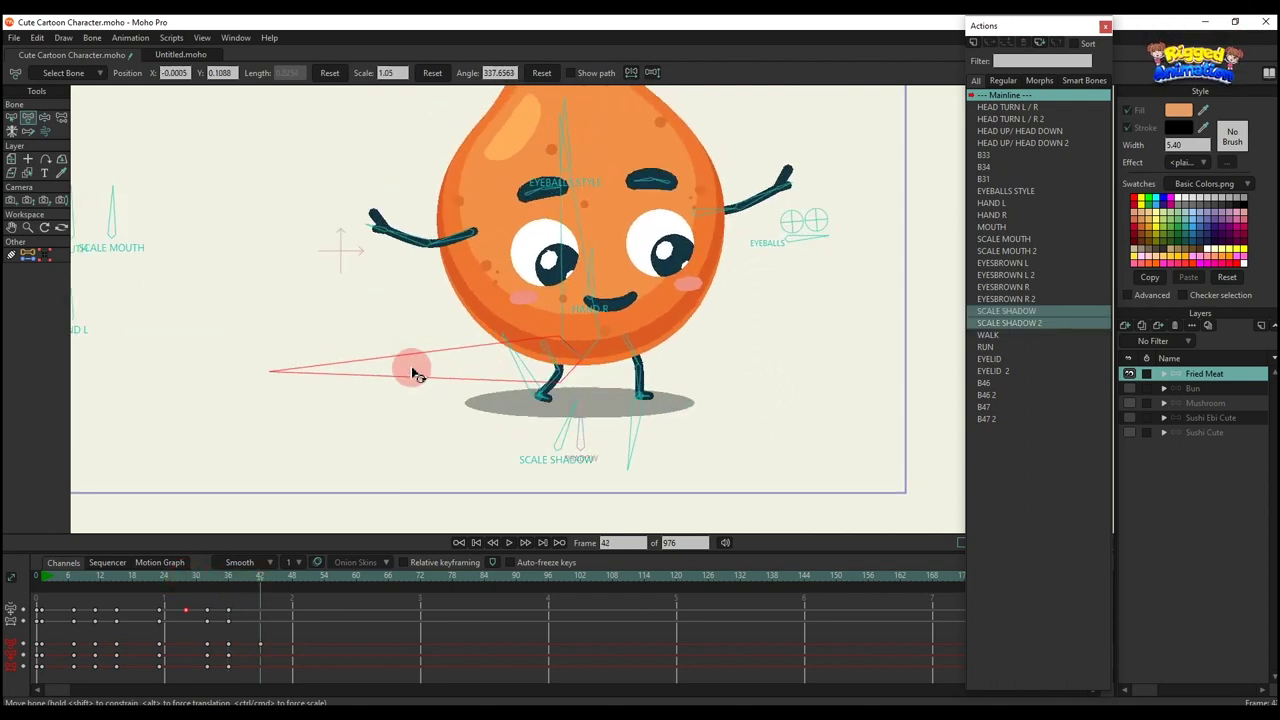
pyautogui.moveTo(566, 369); pyautogui.dragTo(572, 362)
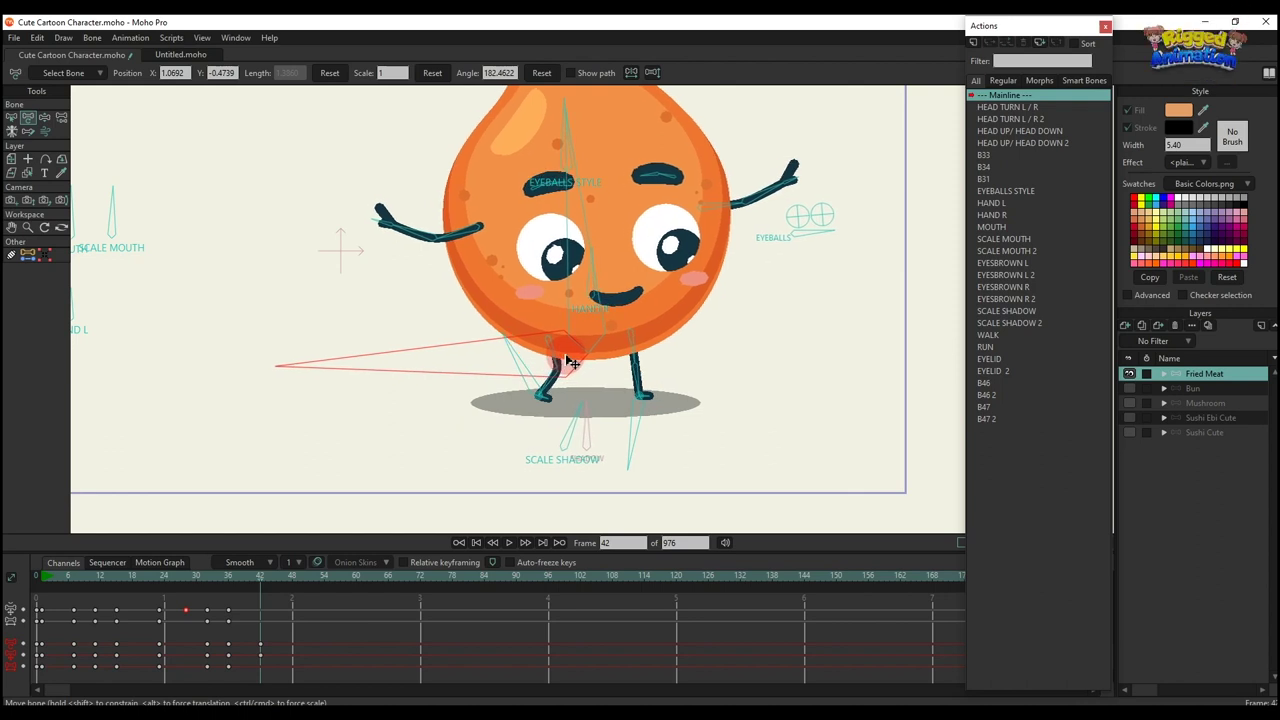
pyautogui.moveTo(590, 263); pyautogui.dragTo(592, 222)
pyautogui.scroll(3, 540, 400)
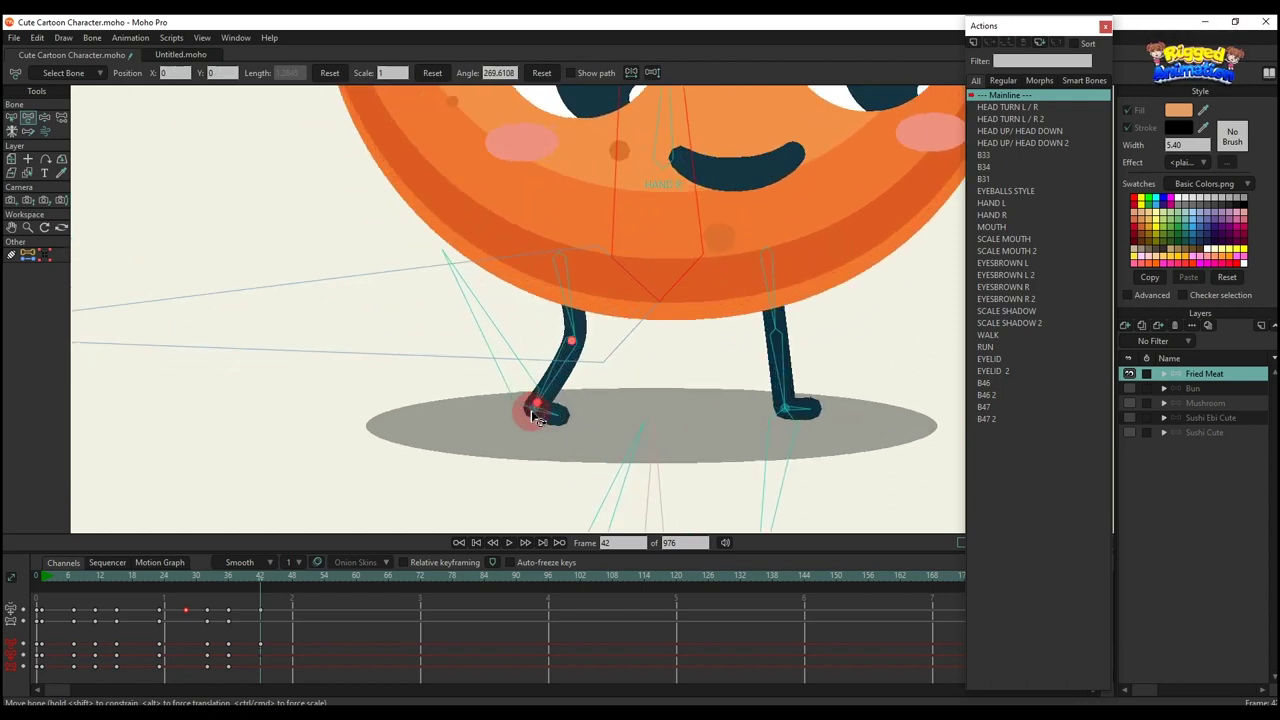
pyautogui.moveTo(527, 398); pyautogui.dragTo(536, 416)
pyautogui.scroll(2, 553, 418)
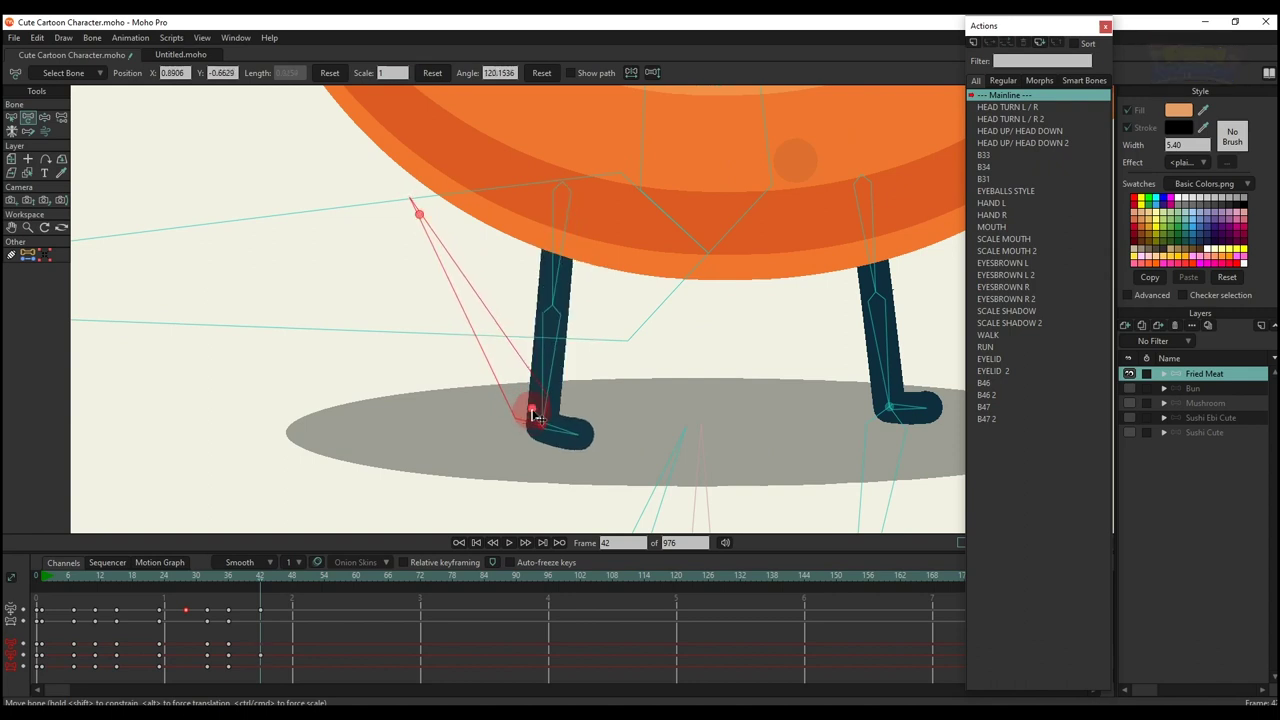
# Lower both arms to the character's sides and turn the eyeballs to look forward at frame 42
pyautogui.scroll(-5, 535, 412)
pyautogui.moveTo(432, 222); pyautogui.dragTo(462, 282)
pyautogui.moveTo(755, 208); pyautogui.dragTo(765, 278)
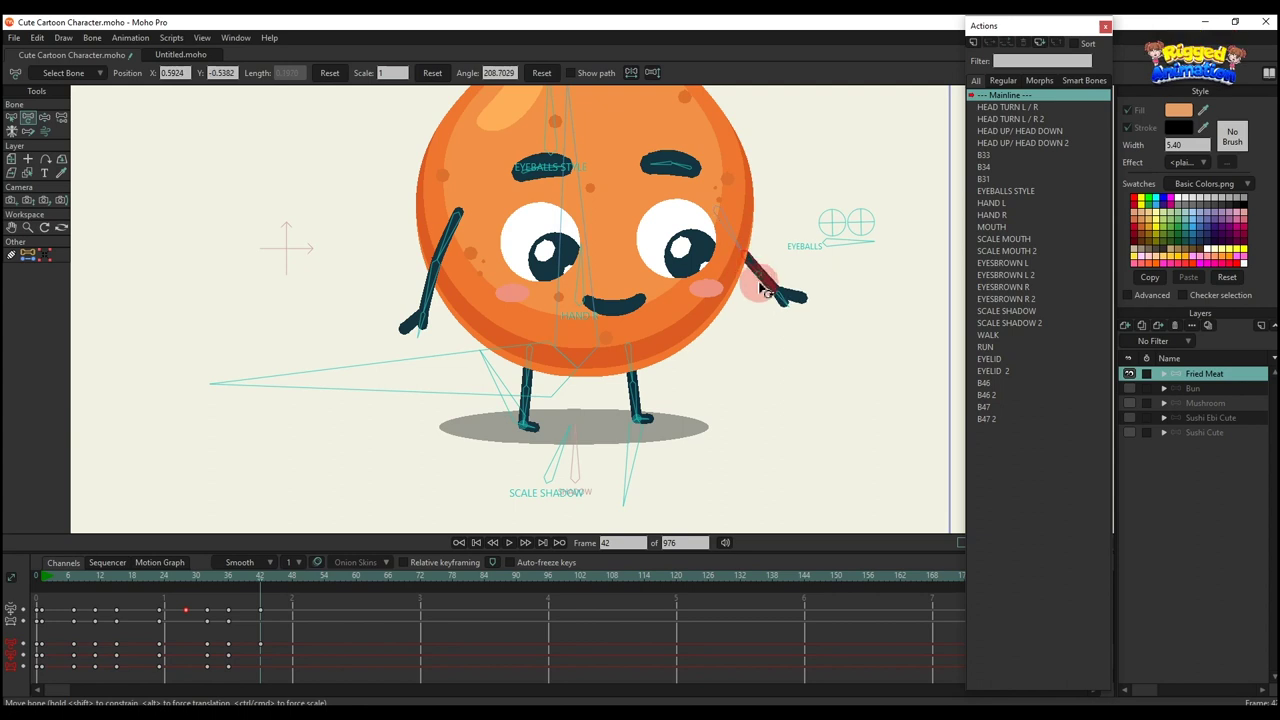
pyautogui.moveTo(828, 252); pyautogui.dragTo(822, 226)
pyautogui.scroll(-4, 546, 300)
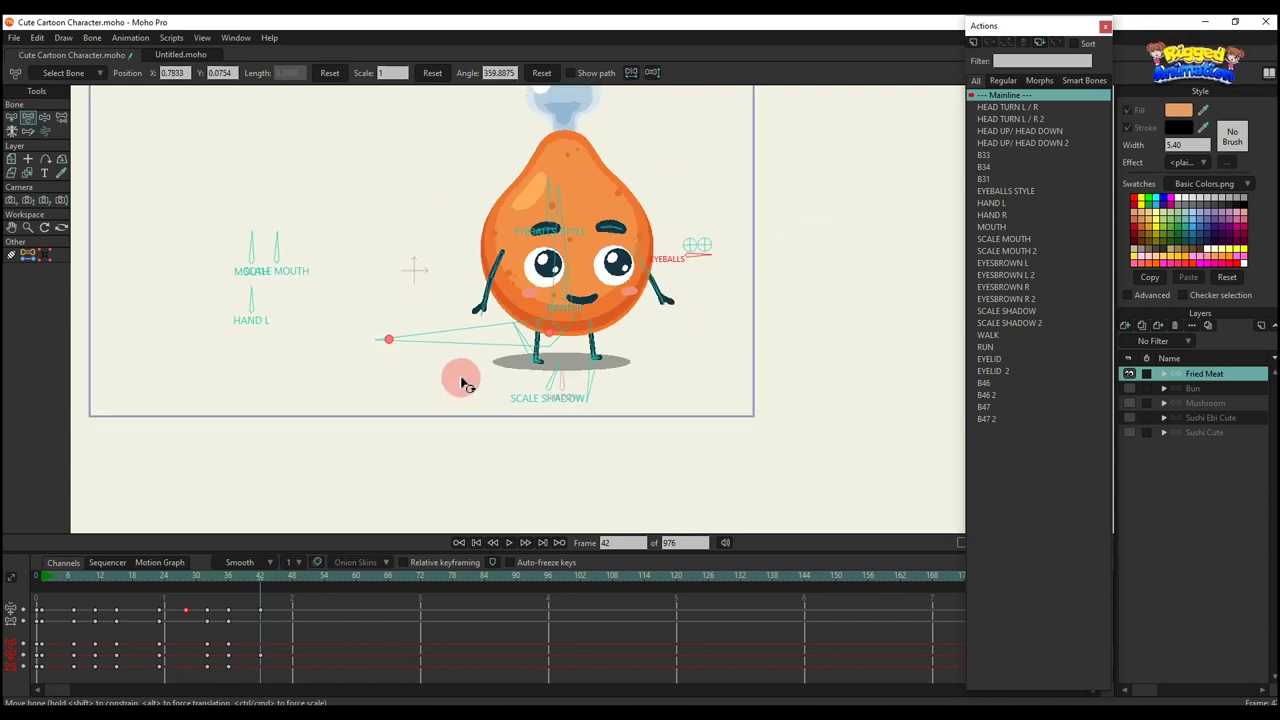
# Adjust the shadow scale bone at frame 42, resetting its scale to 1, and play the jump from the start
pyautogui.scroll(2, 462, 376)
pyautogui.moveTo(598, 376); pyautogui.dragTo(586, 336)
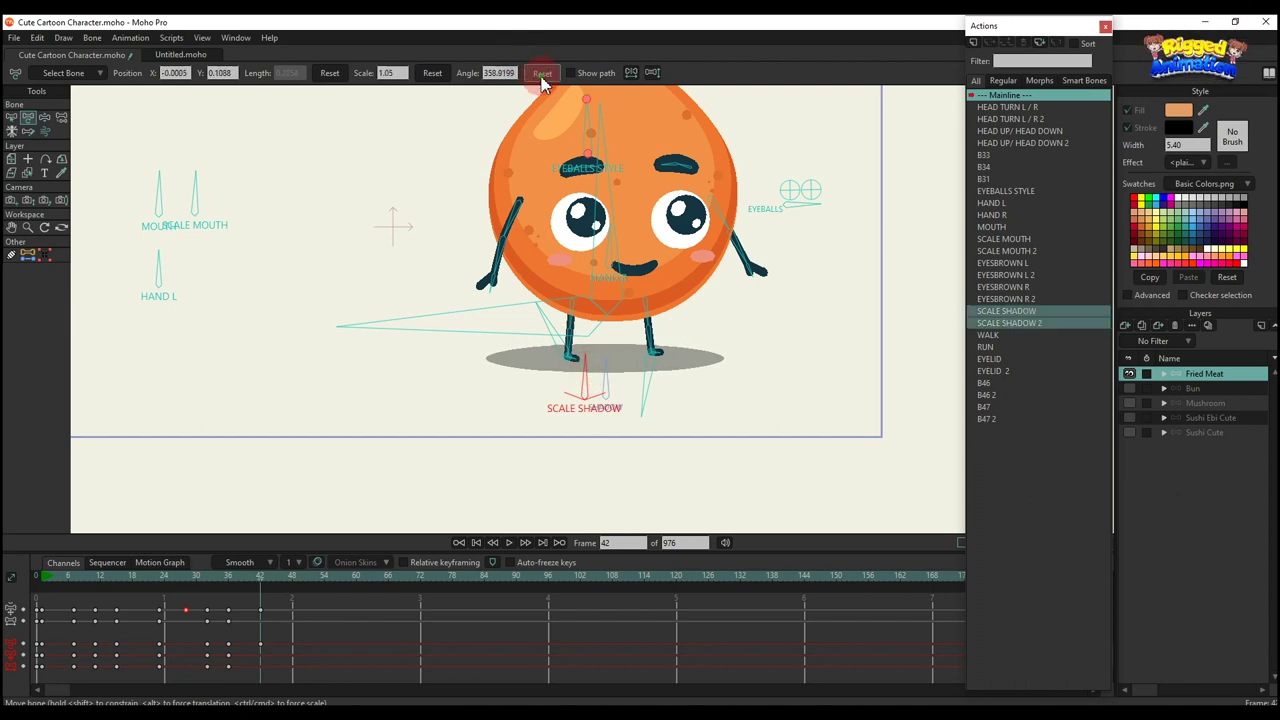
pyautogui.scroll(-3, 482, 357)
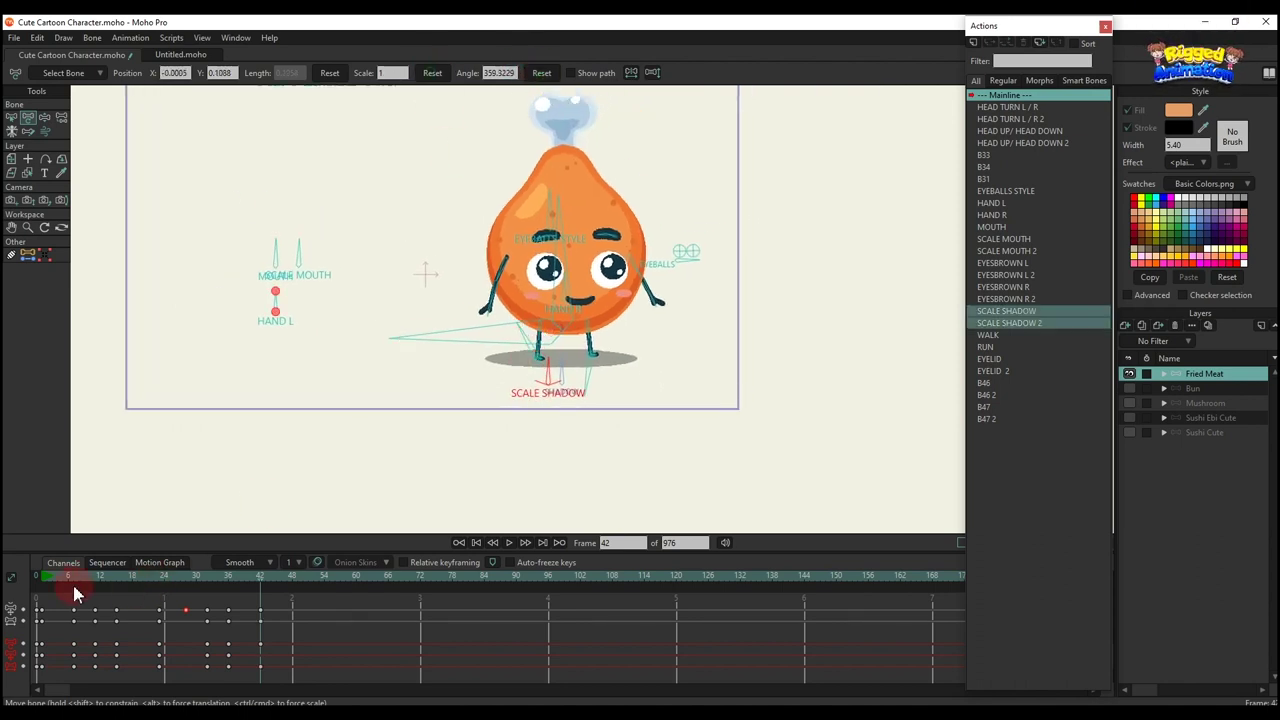
pyautogui.click(43, 578)
pyautogui.press('space')
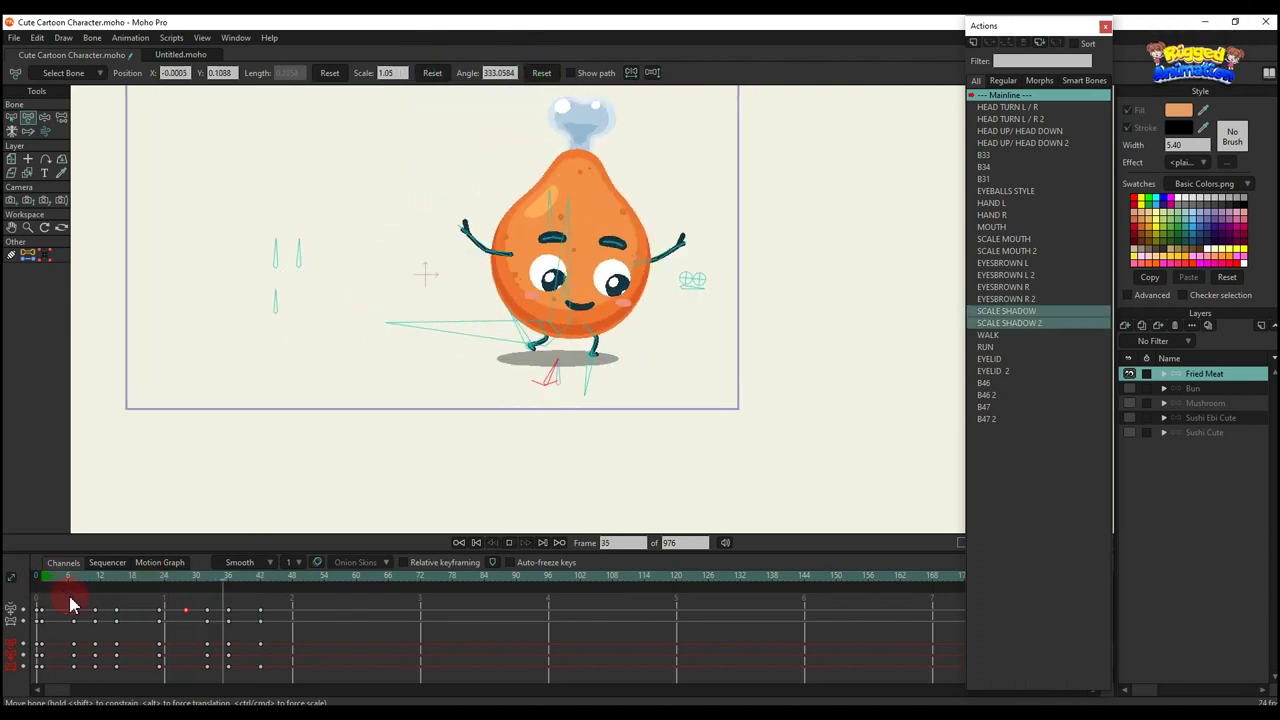
# Copy all of the Fried Meat's keyframes, hide it, show the Bun layer and paste them there at frame 1
pyautogui.moveTo(287, 670); pyautogui.dragTo(39, 531)
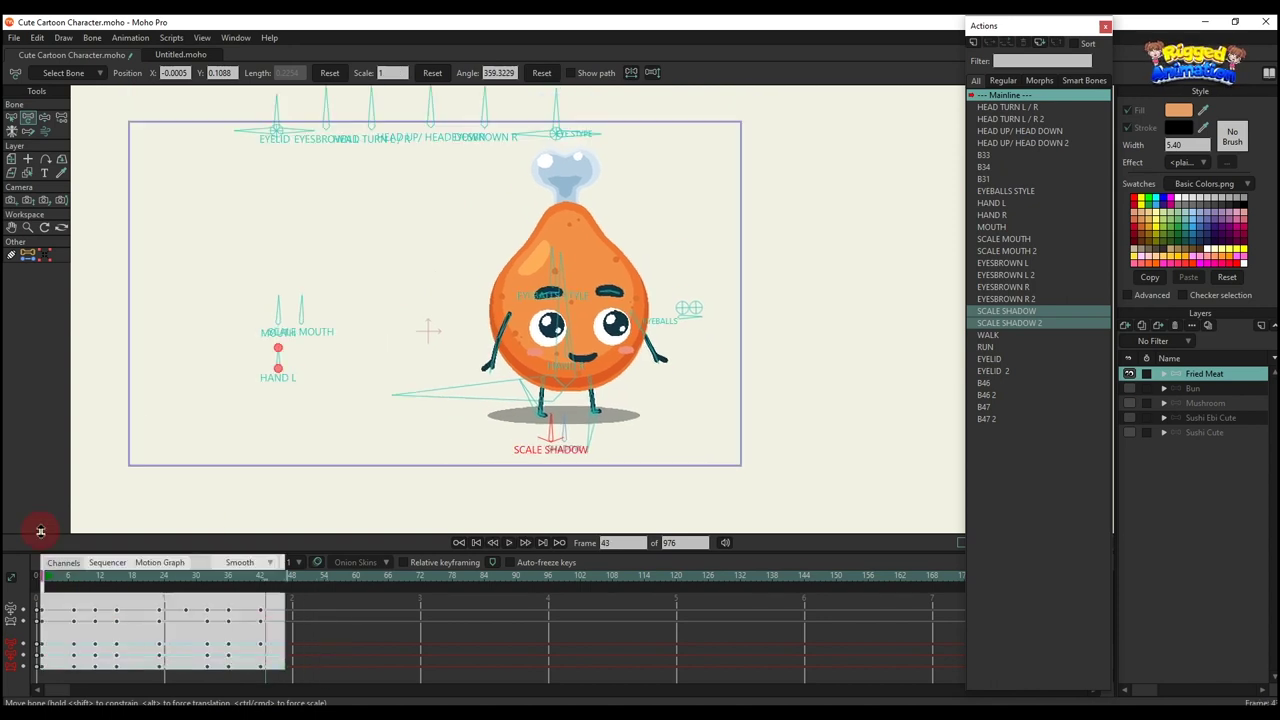
pyautogui.scroll(1, 172, 625)
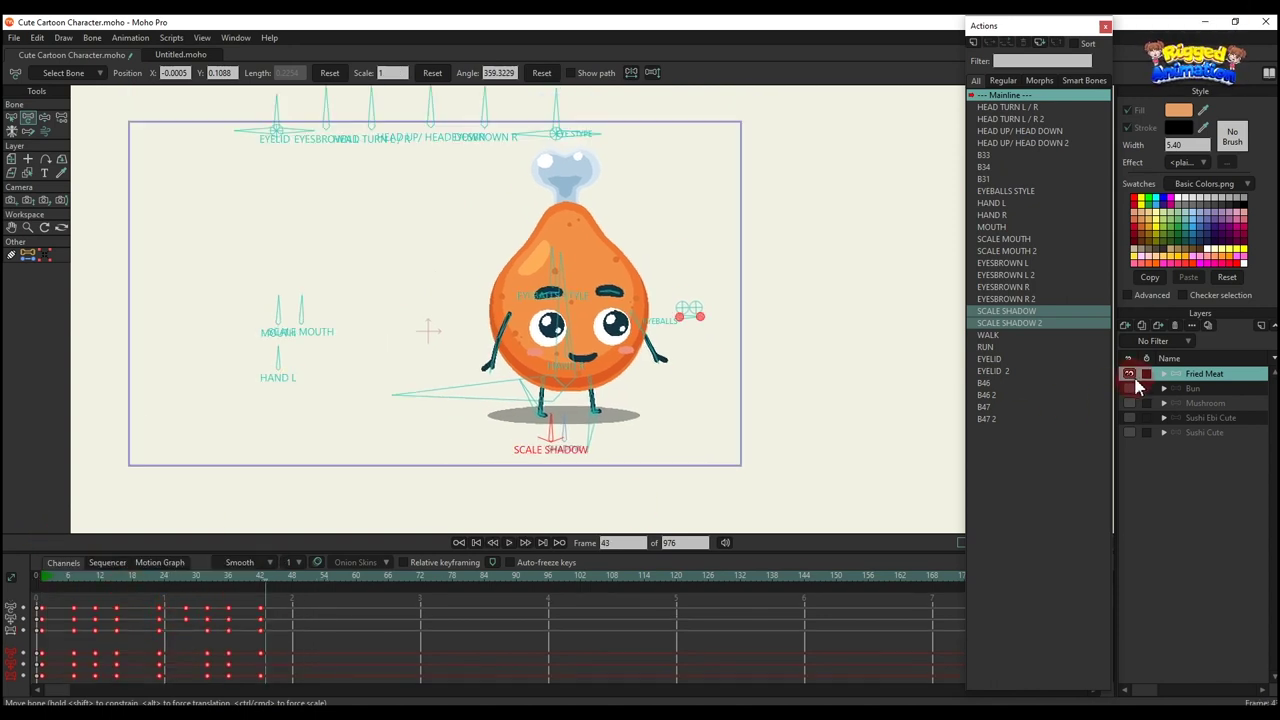
pyautogui.click(1176, 388)
pyautogui.click(1129, 374)
pyautogui.click(1130, 388)
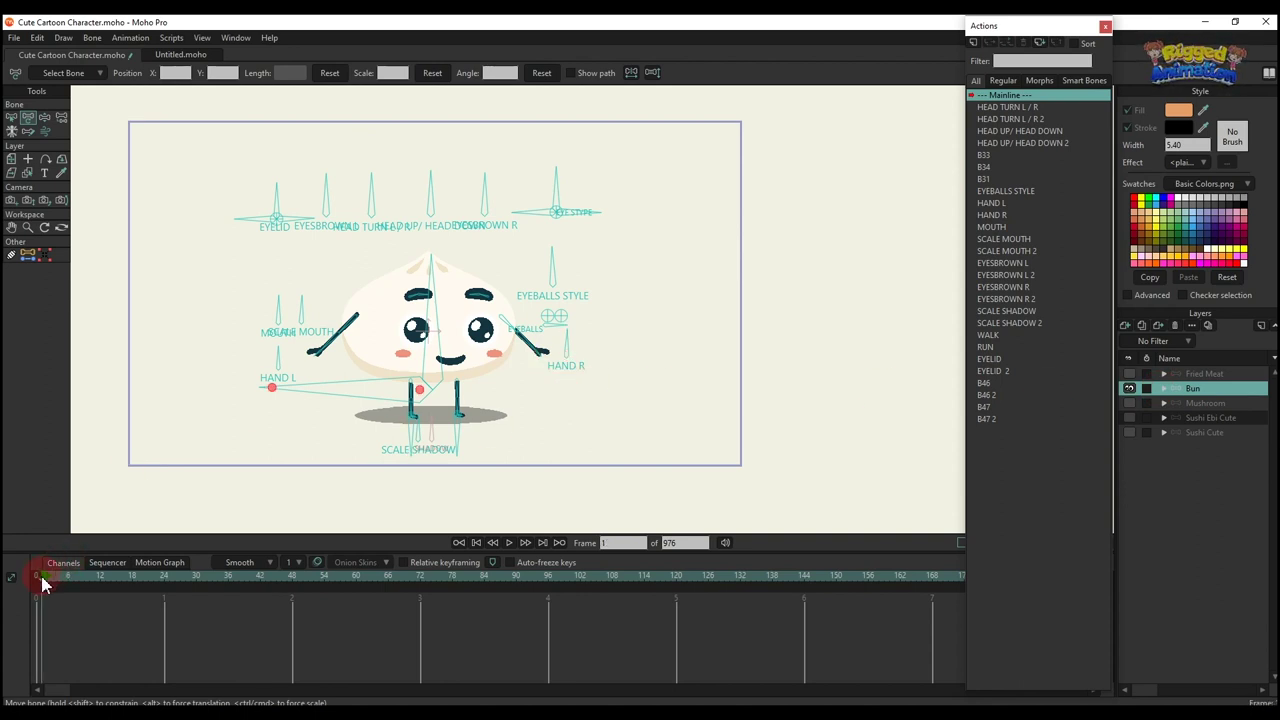
pyautogui.hotkey('ctrl', 'v')
# Play the pasted jump on the Bun twice from the start and return to frame 0
pyautogui.press('space')
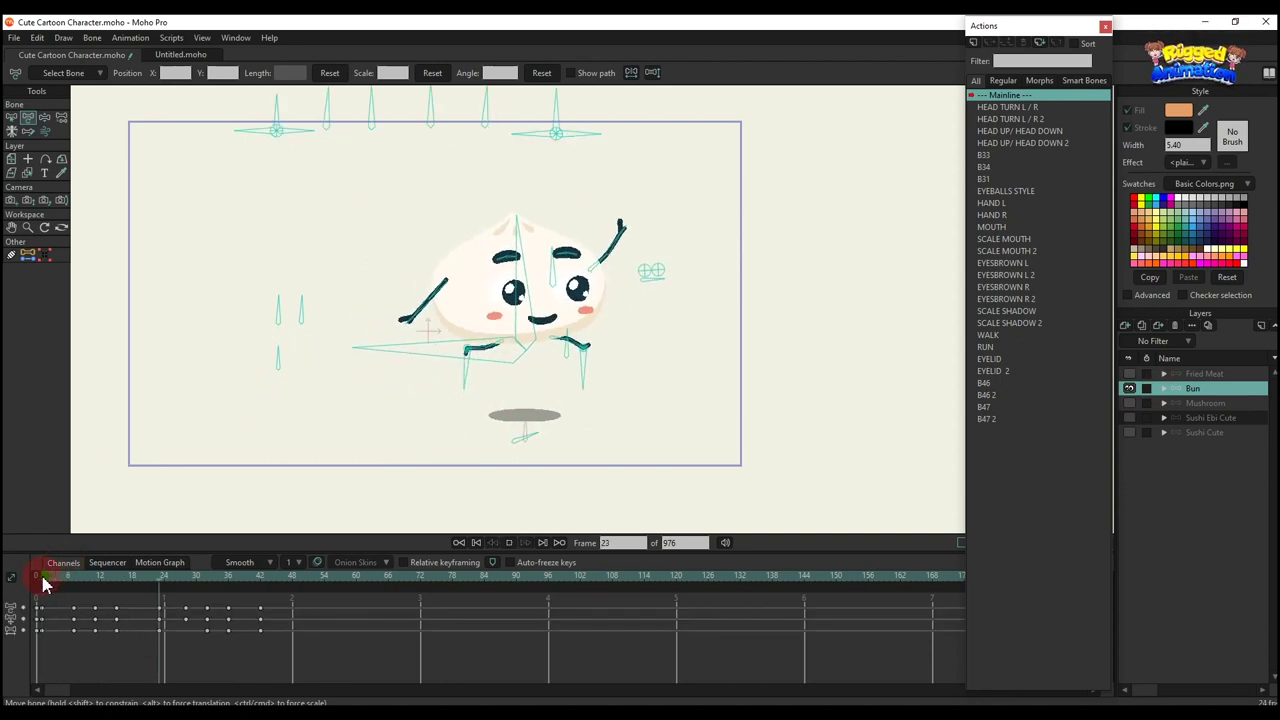
pyautogui.press('space')
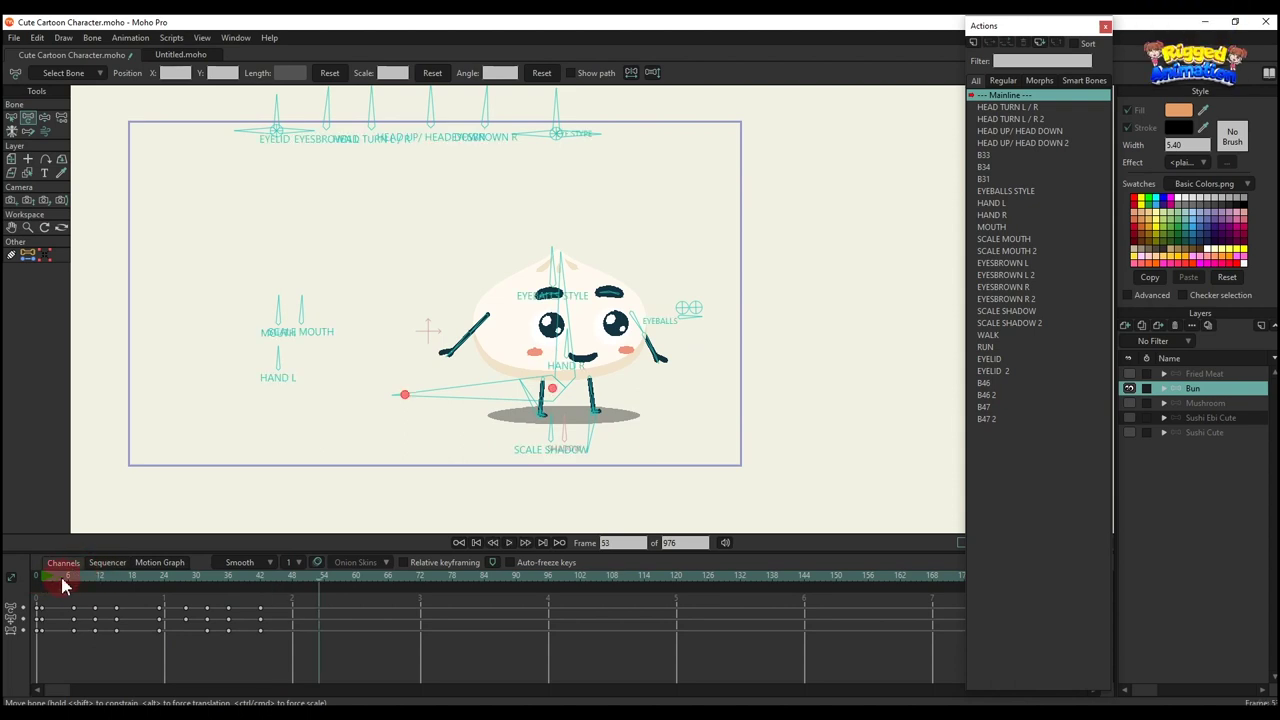
pyautogui.click(48, 577)
pyautogui.press('space')
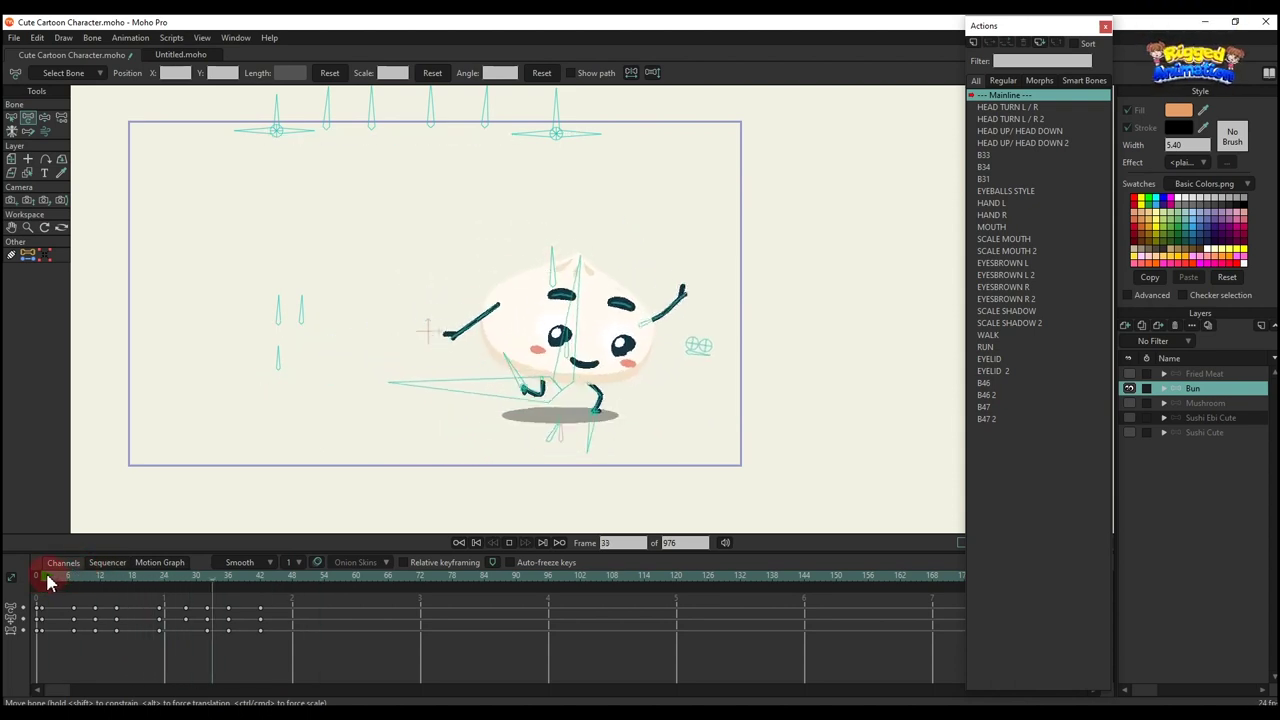
pyautogui.press('space')
pyautogui.click(38, 577)
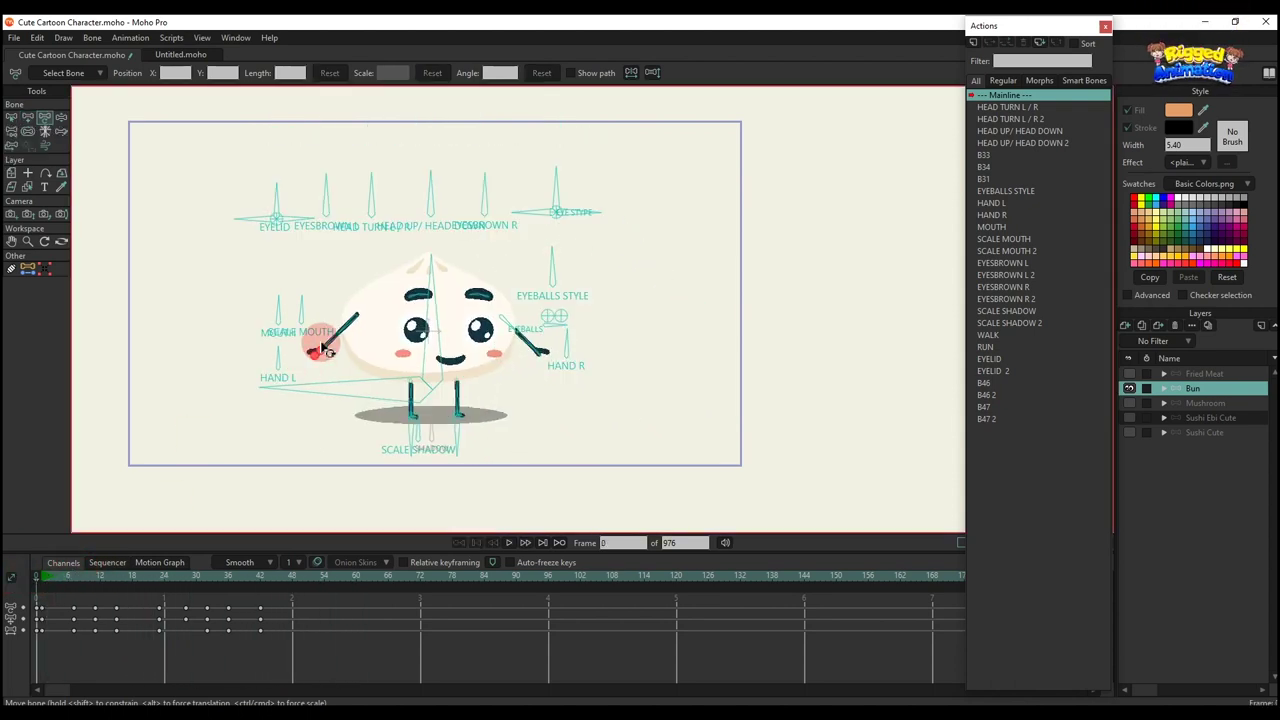
# Show the Fried Meat over the Bun at frame 0 and compare the arms of both rigs
pyautogui.click(1129, 373)
pyautogui.click(347, 333)
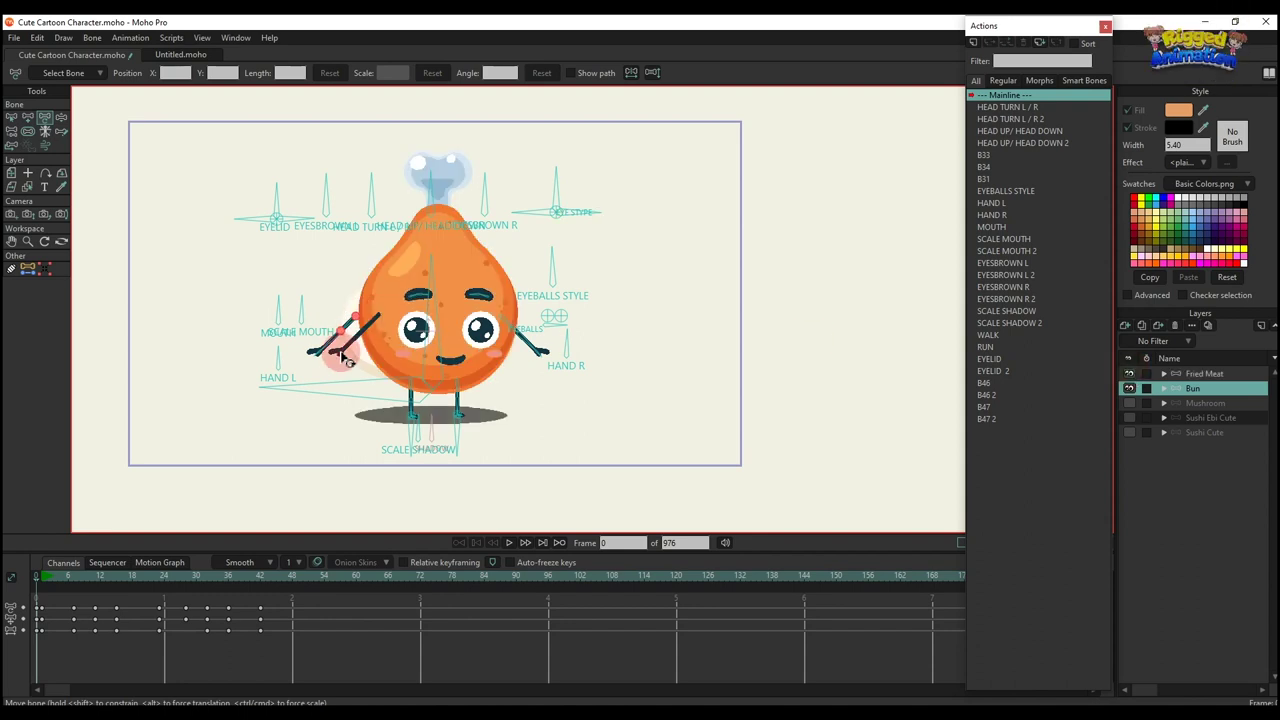
pyautogui.click(1200, 375)
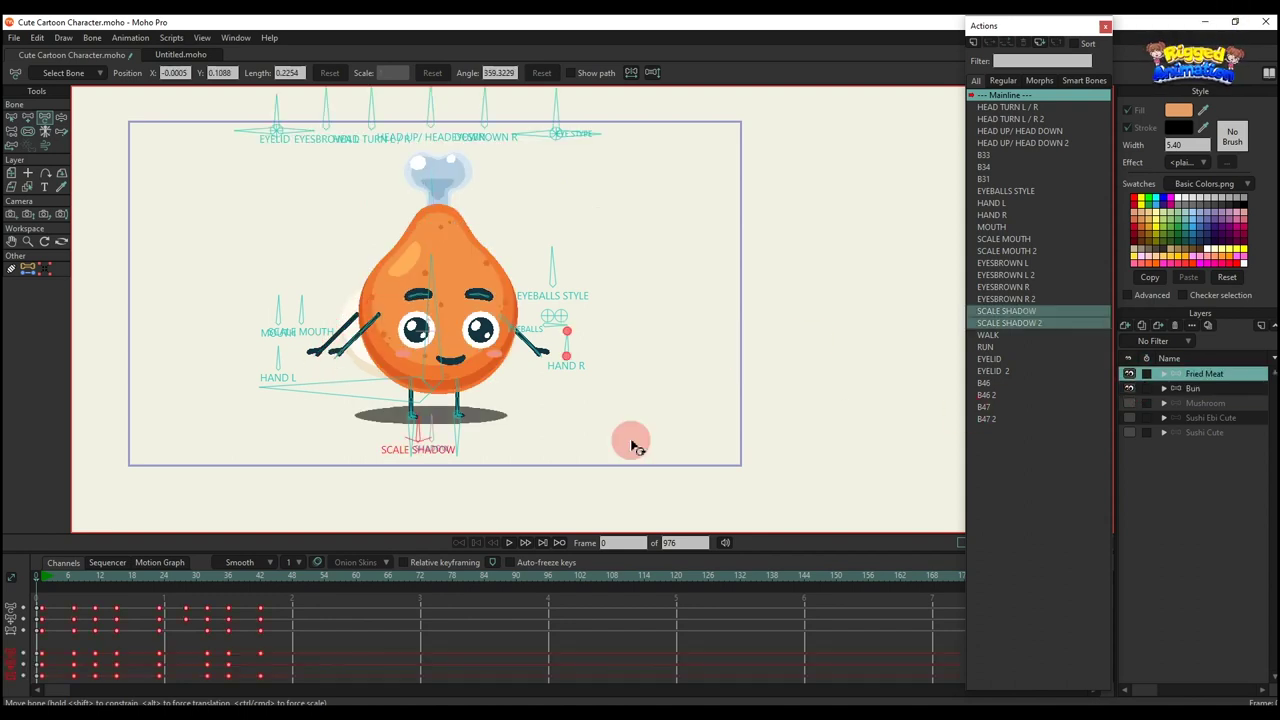
pyautogui.click(447, 567)
pyautogui.scroll(5, 390, 470)
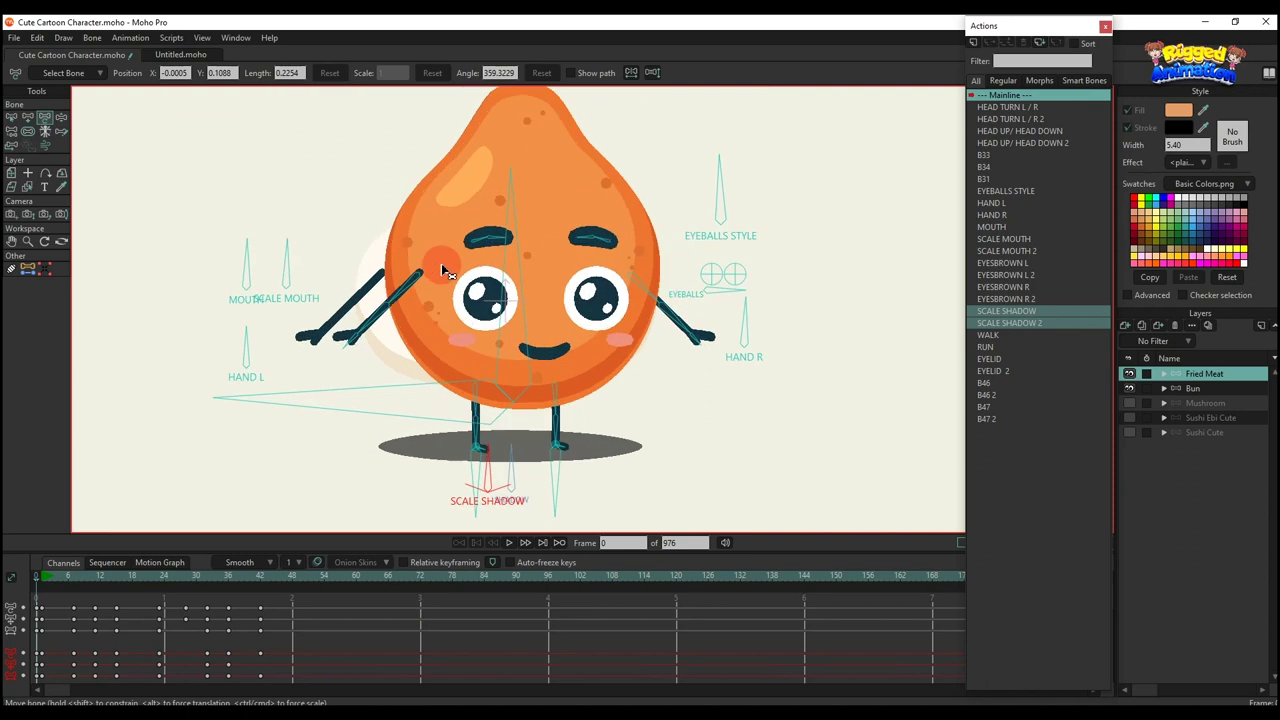
# Select the Fried Meat's back upper-arm bone B48 and copy its keyframes from frame 1 to 42
pyautogui.press('b')
pyautogui.click(410, 290)
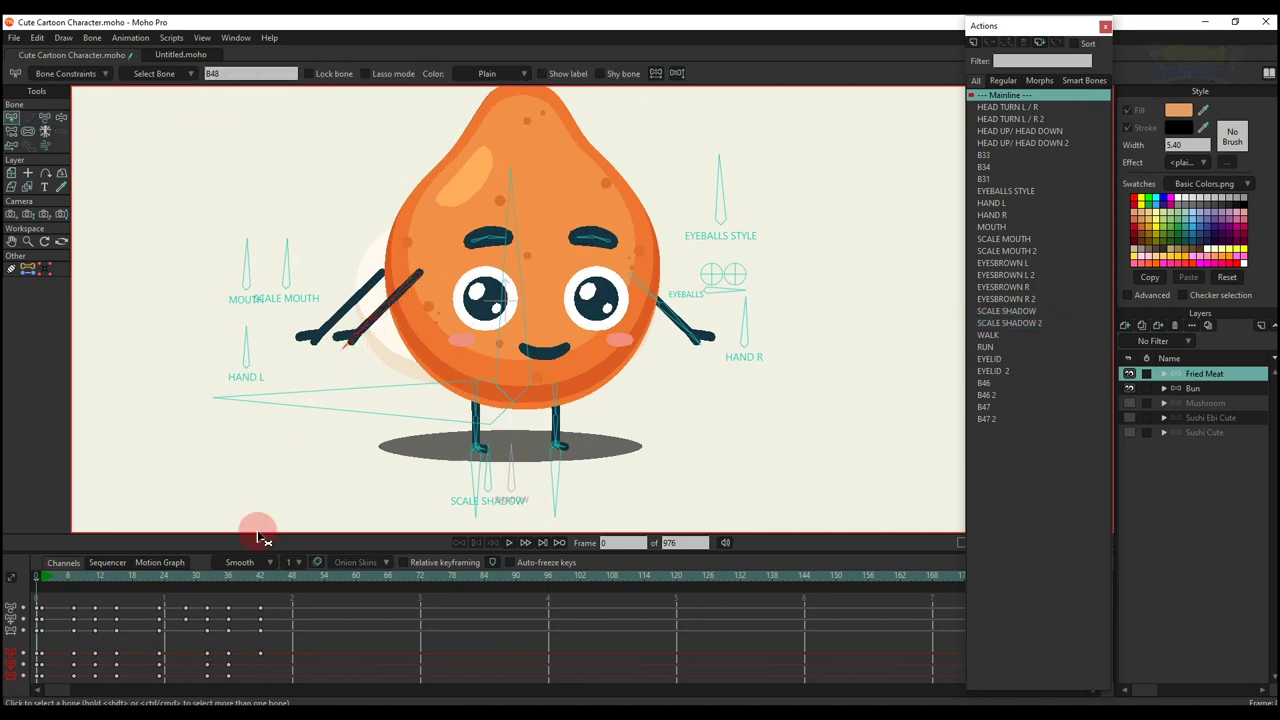
pyautogui.moveTo(272, 643); pyautogui.dragTo(42, 645)
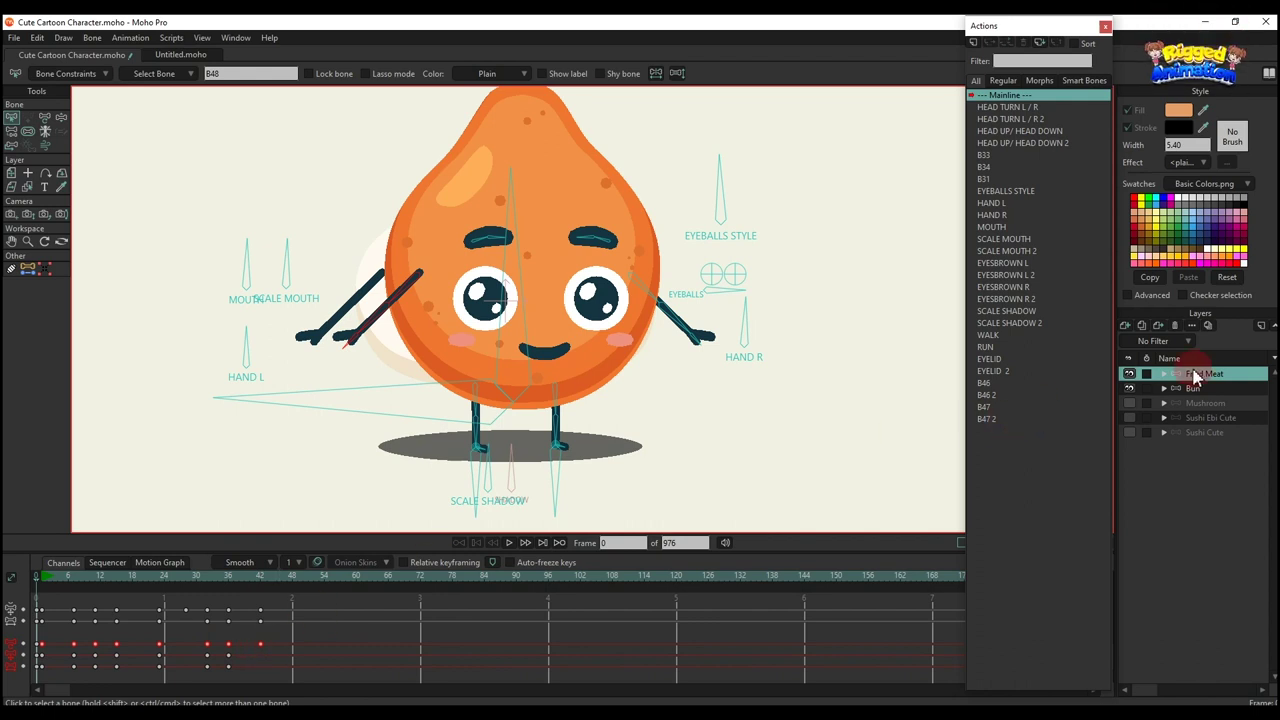
# Hide the Fried Meat, select the Bun's matching arm bone B2 and paste the arm keyframes at frame 1
pyautogui.click(1129, 373)
pyautogui.click(1192, 388)
pyautogui.click(266, 466)
pyautogui.click(313, 350)
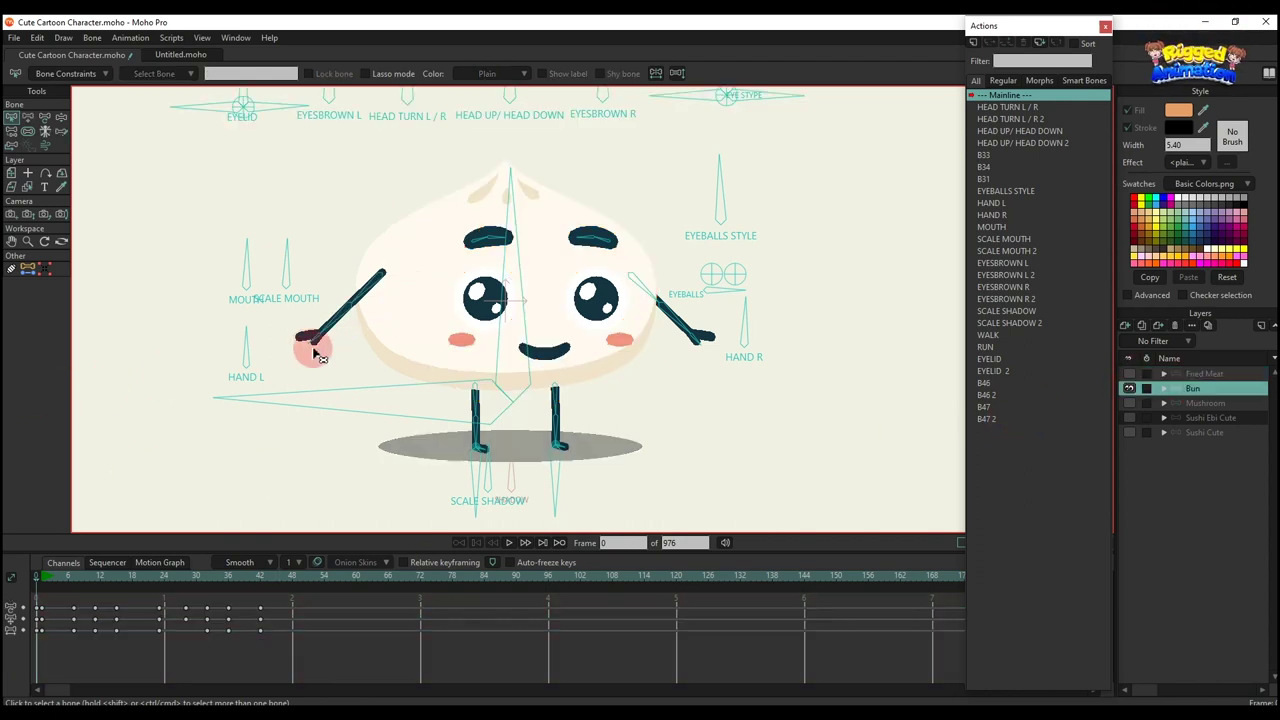
pyautogui.click(343, 313)
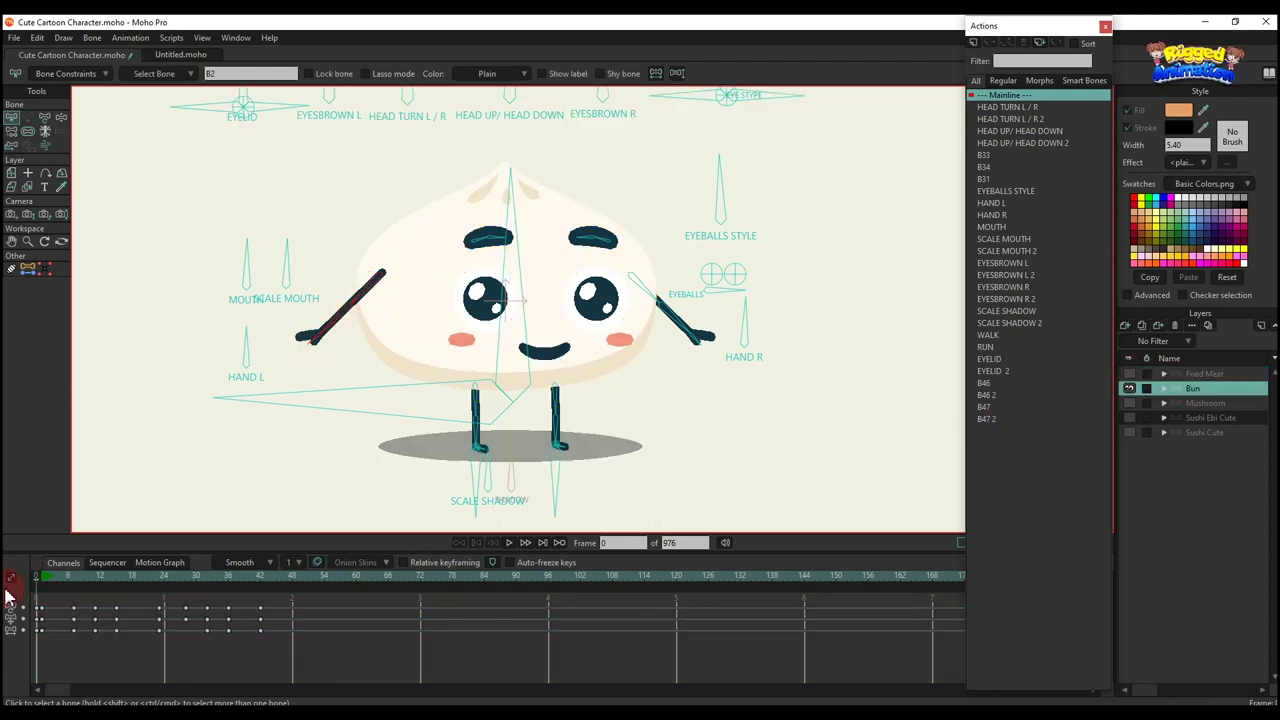
pyautogui.click(41, 580)
pyautogui.scroll(-2, 493, 474)
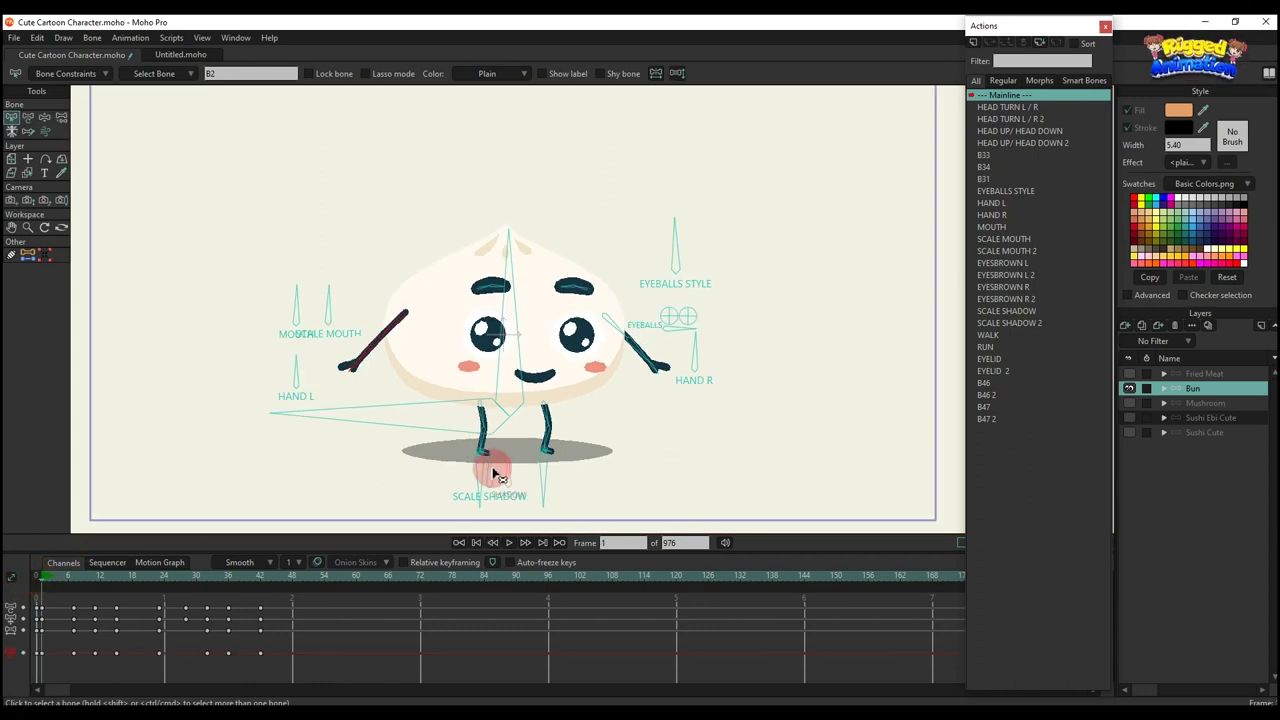
# Play the Bun's jump again and scrub through the landing to check the back arm's motion
pyautogui.press('space')
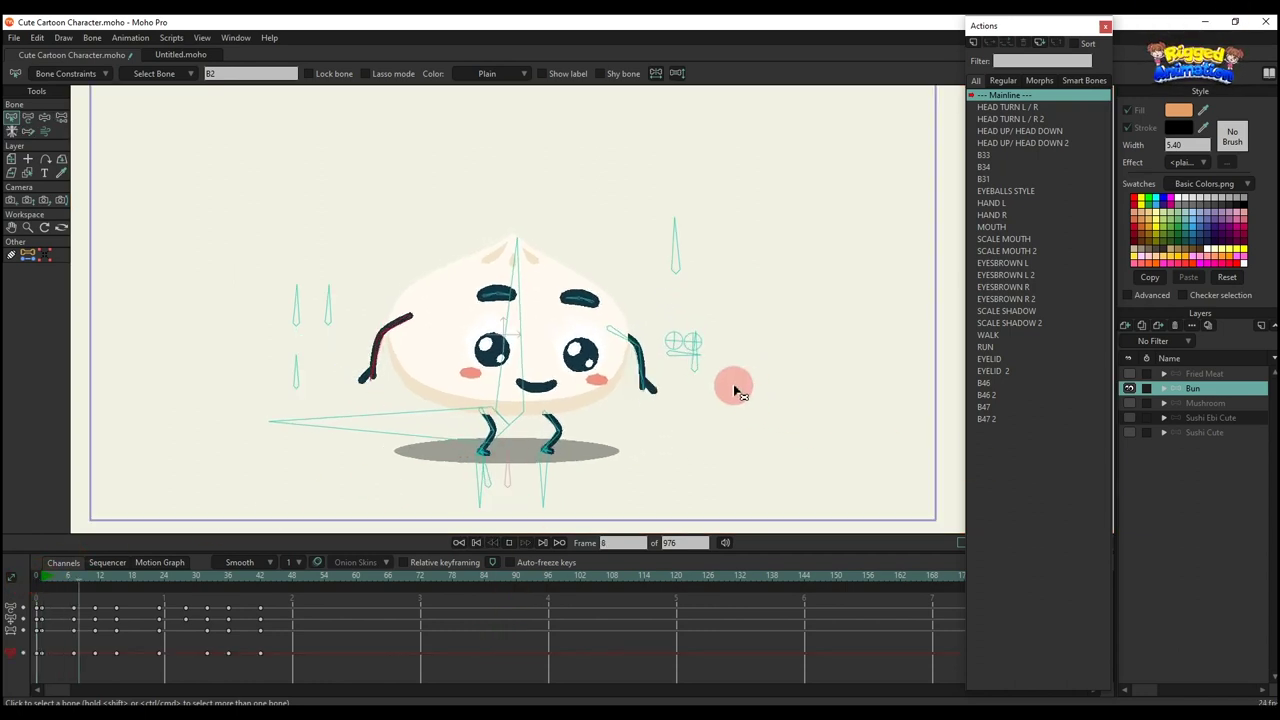
pyautogui.scroll(-2, 732, 388)
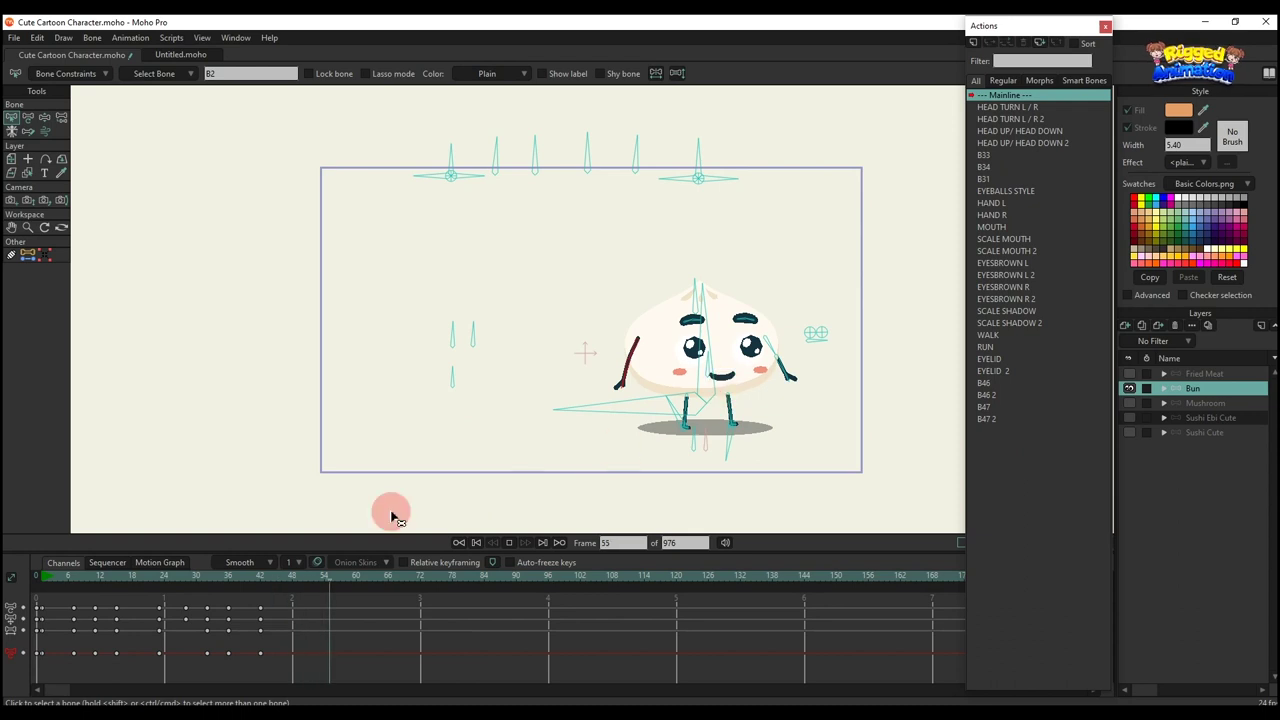
pyautogui.click(57, 580)
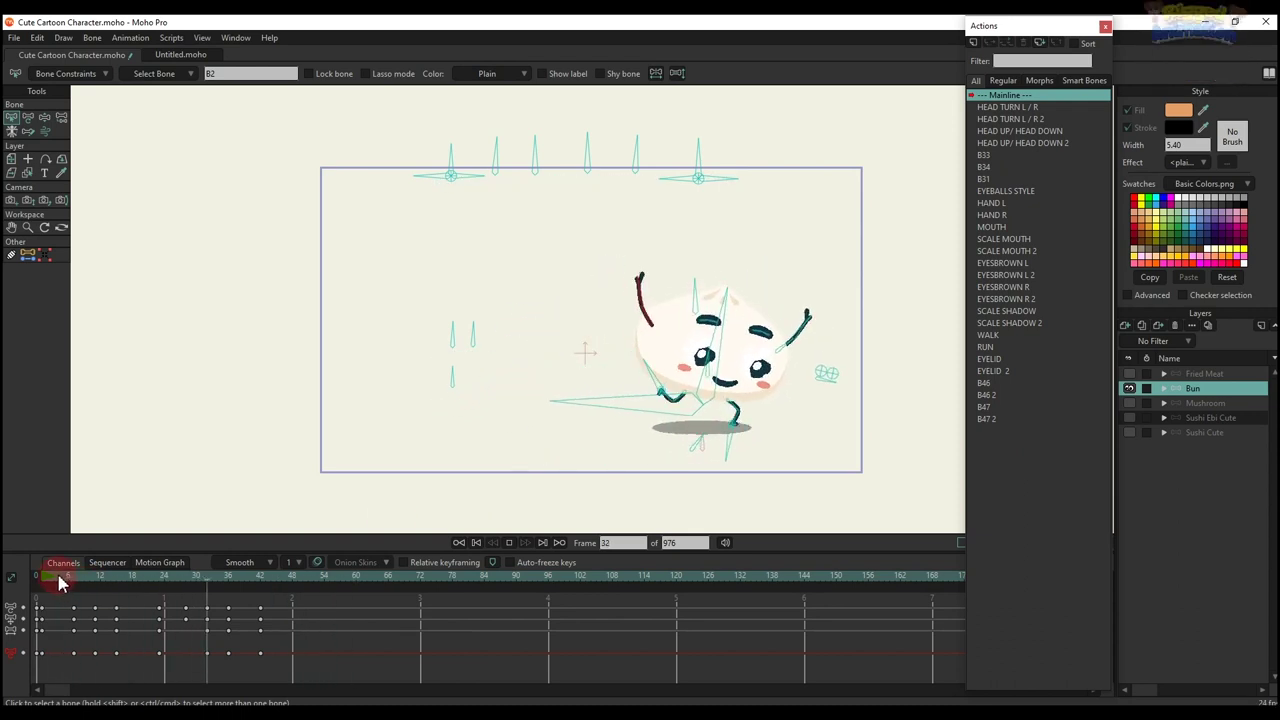
pyautogui.moveTo(160, 597); pyautogui.dragTo(264, 620)
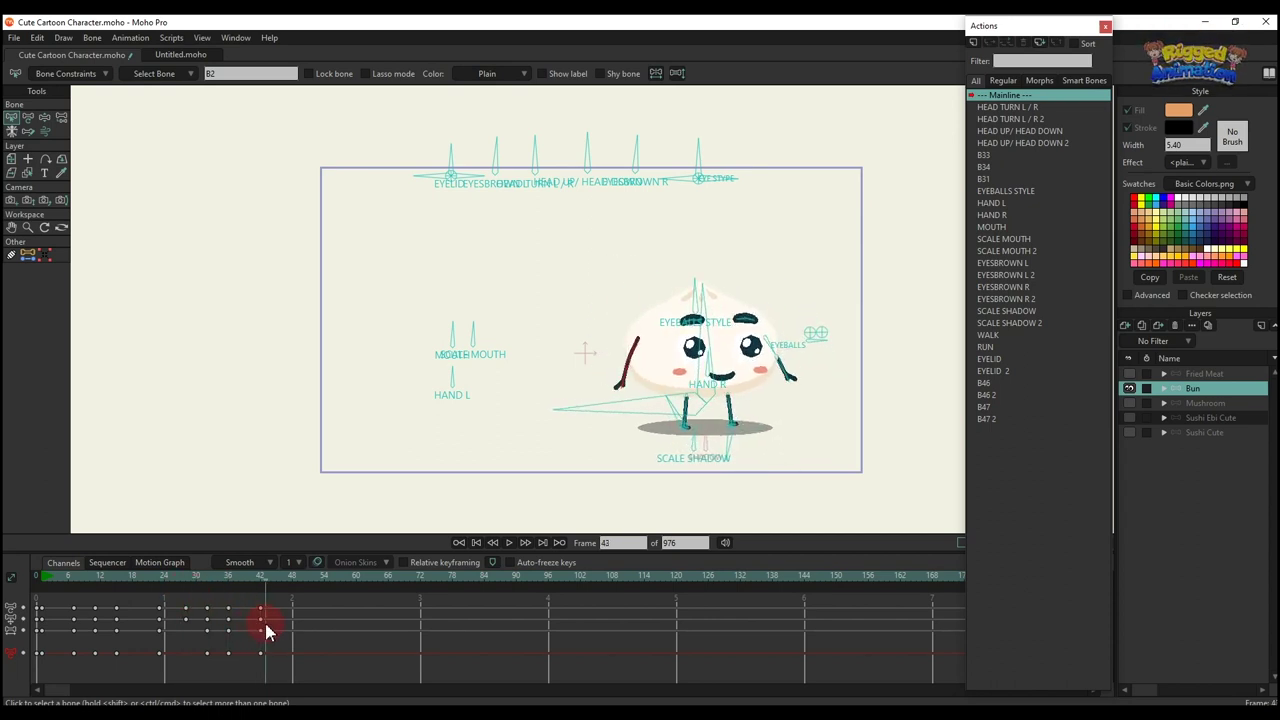
# Show the Fried Meat instead of the Bun and slightly adjust its body bone at frame 39 of the landing
pyautogui.click(1129, 388)
pyautogui.click(1129, 373)
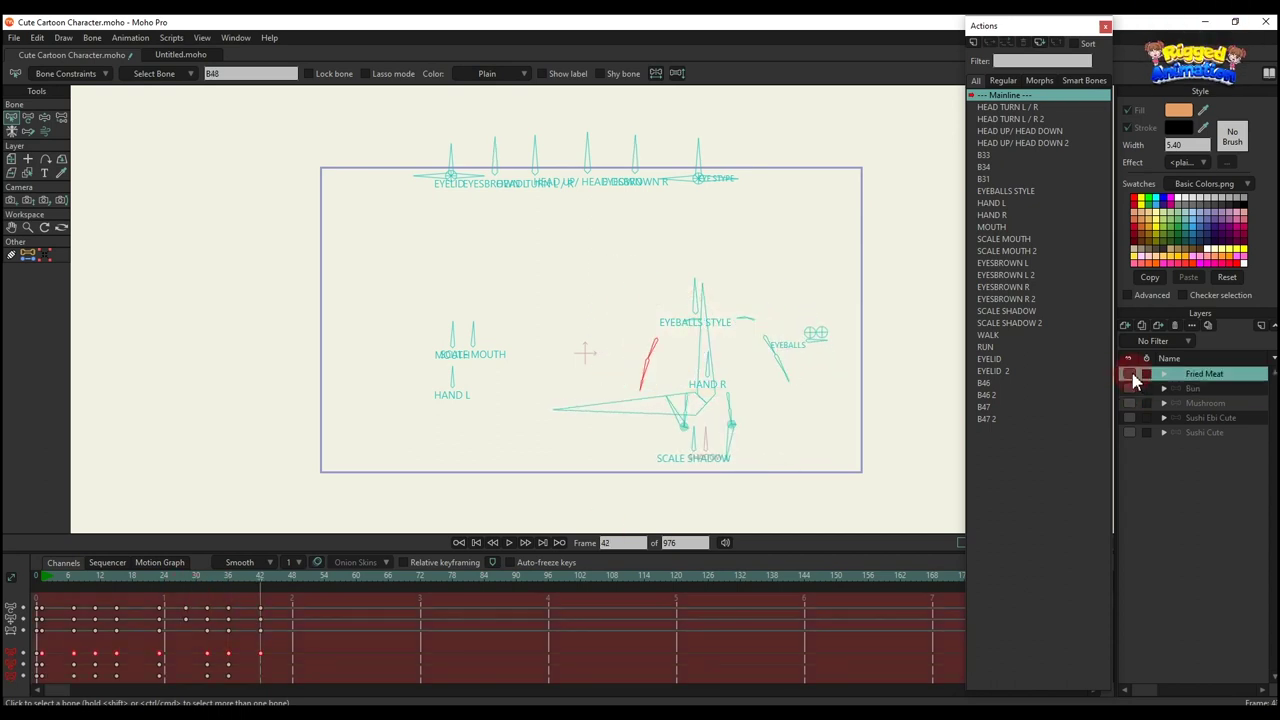
pyautogui.click(506, 543)
pyautogui.moveTo(690, 405); pyautogui.dragTo(656, 385)
pyautogui.moveTo(260, 600); pyautogui.dragTo(246, 598)
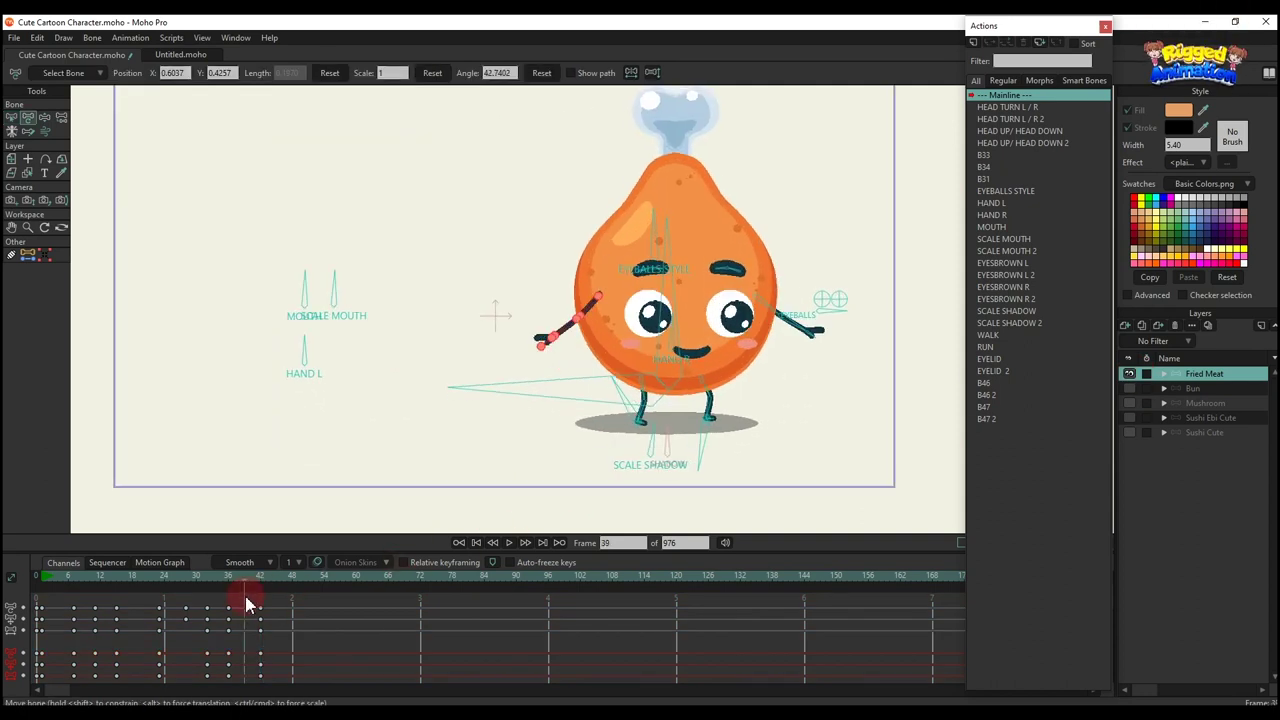
pyautogui.press('b')
pyautogui.click(862, 260)
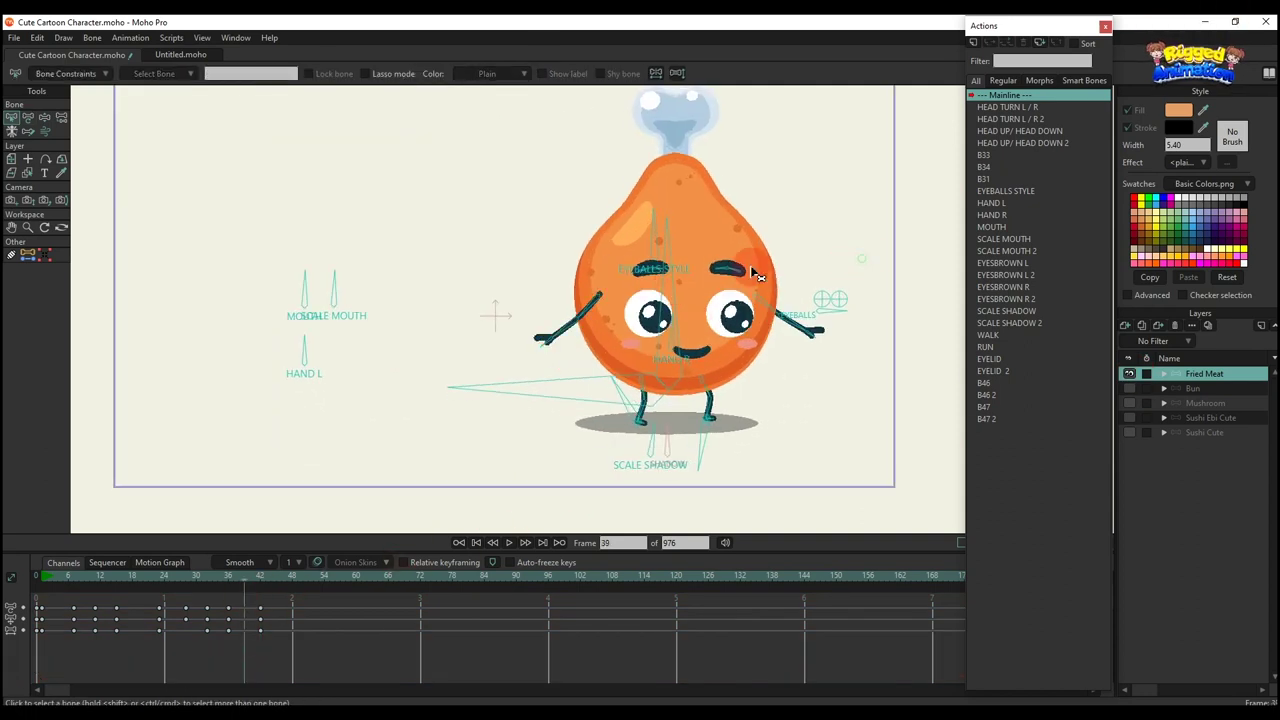
pyautogui.press('t')
pyautogui.moveTo(679, 300); pyautogui.dragTo(683, 295)
# Try a slight shift of the Fried Meat's root bone at frame 39 and return to its frame 36 key
pyautogui.click(646, 397)
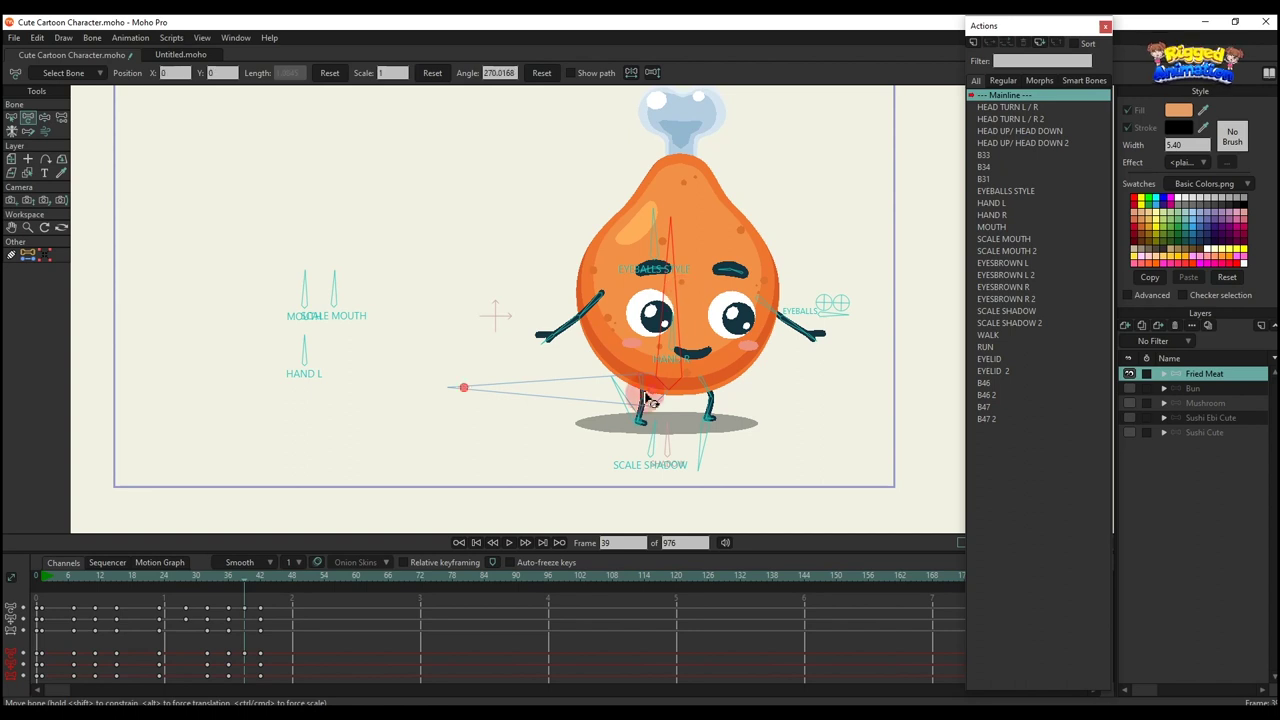
pyautogui.moveTo(660, 396); pyautogui.dragTo(662, 398)
pyautogui.hotkey('alt', 'Left')
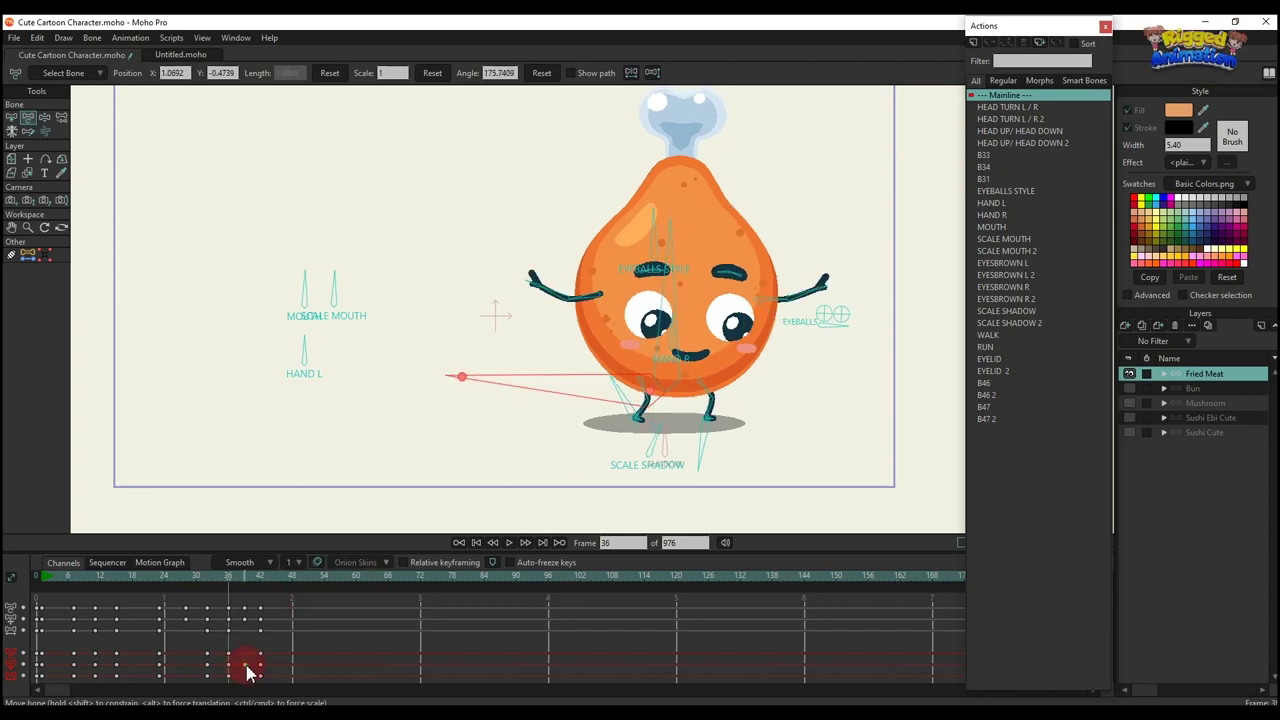
pyautogui.click(229, 665)
# Scrub and play the Fried Meat's jump to check the revised landing
pyautogui.moveTo(217, 576); pyautogui.dragTo(135, 586)
pyautogui.press('space')
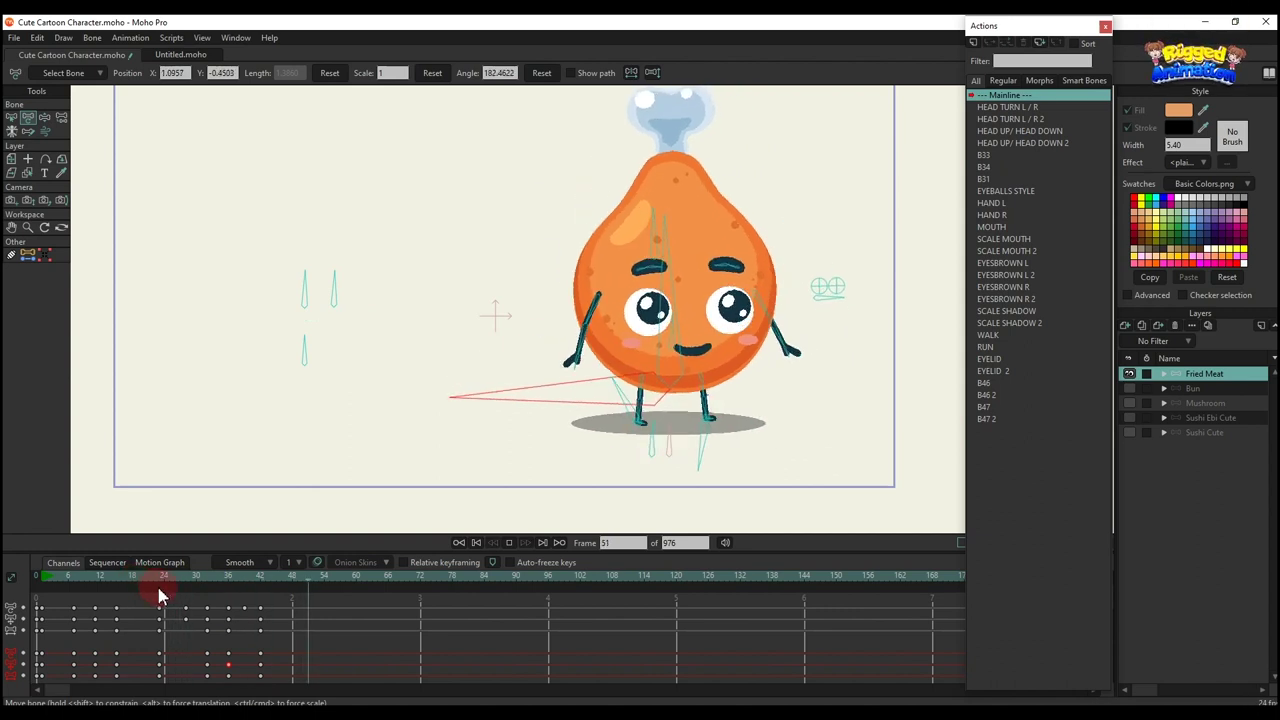
pyautogui.press('space')
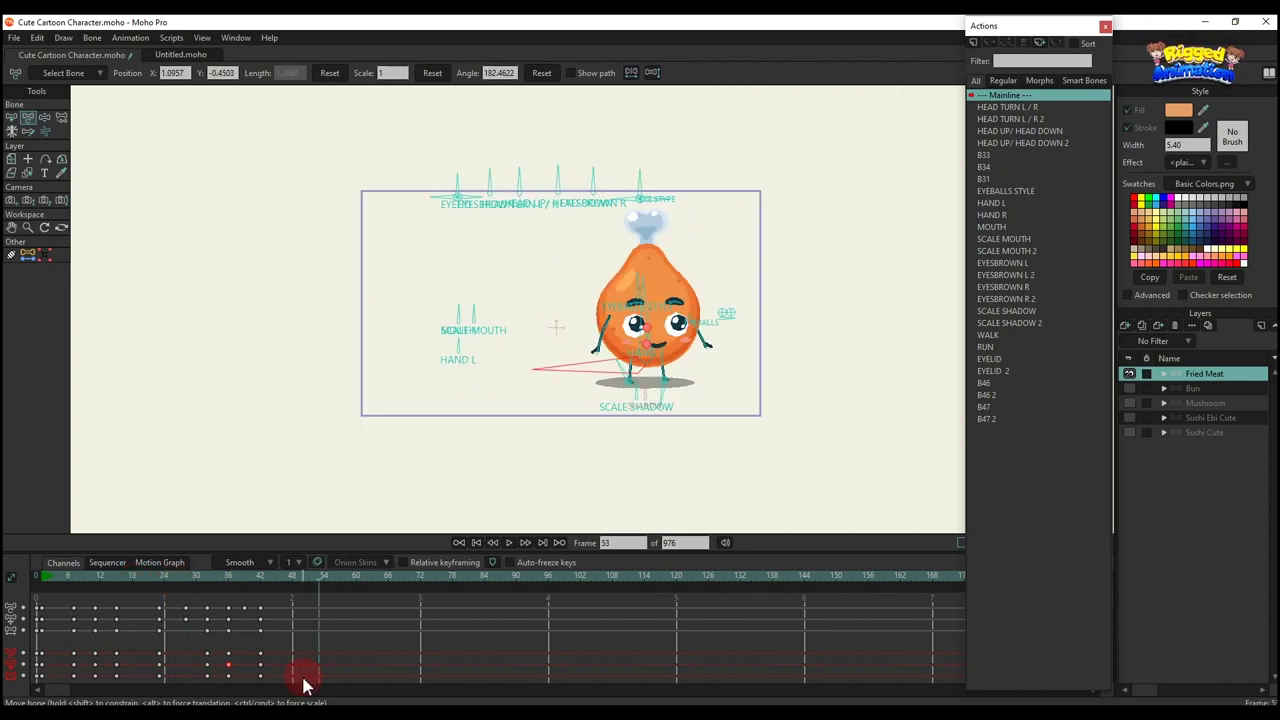
# Copy the Fried Meat's keyframes up to frame 42, show only the Bun and paste them at frame 1
pyautogui.moveTo(305, 685); pyautogui.dragTo(44, 536)
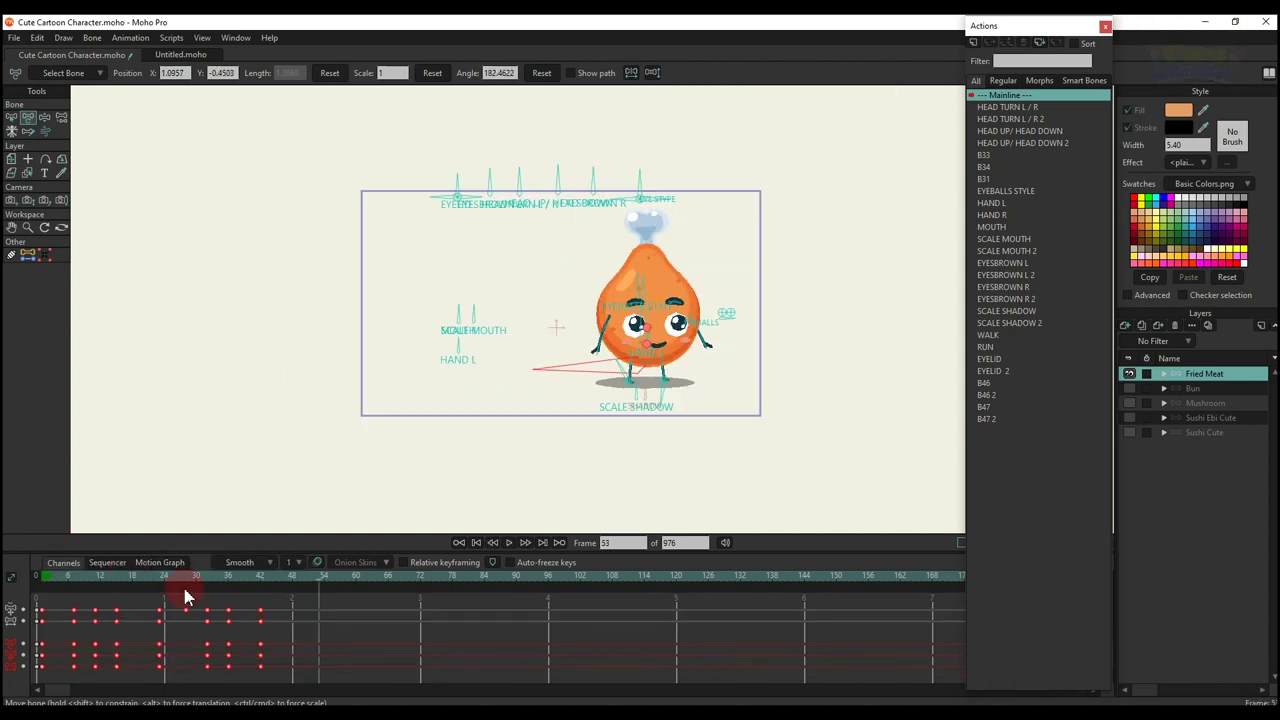
pyautogui.click(1208, 389)
pyautogui.click(1129, 373)
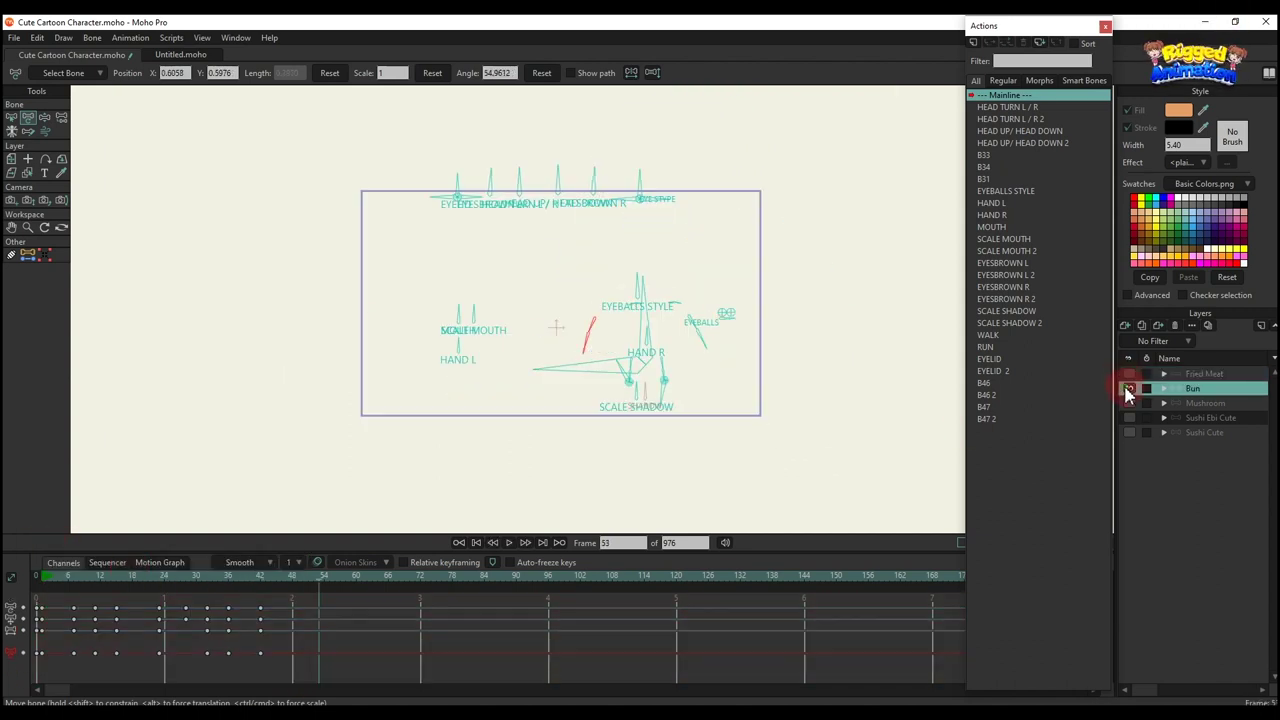
pyautogui.click(1129, 388)
pyautogui.click(43, 585)
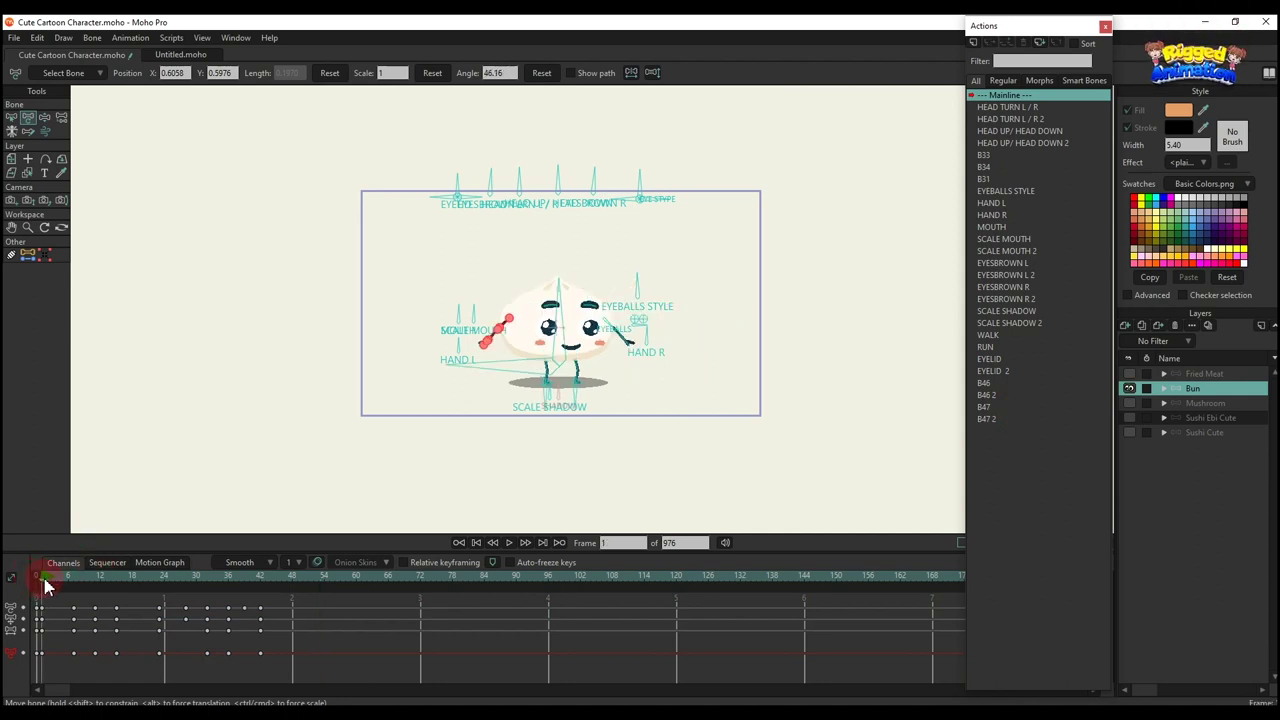
# Deselect the Bun's bones and play its jump to check the pasted motion
pyautogui.press('b')
pyautogui.click(699, 443)
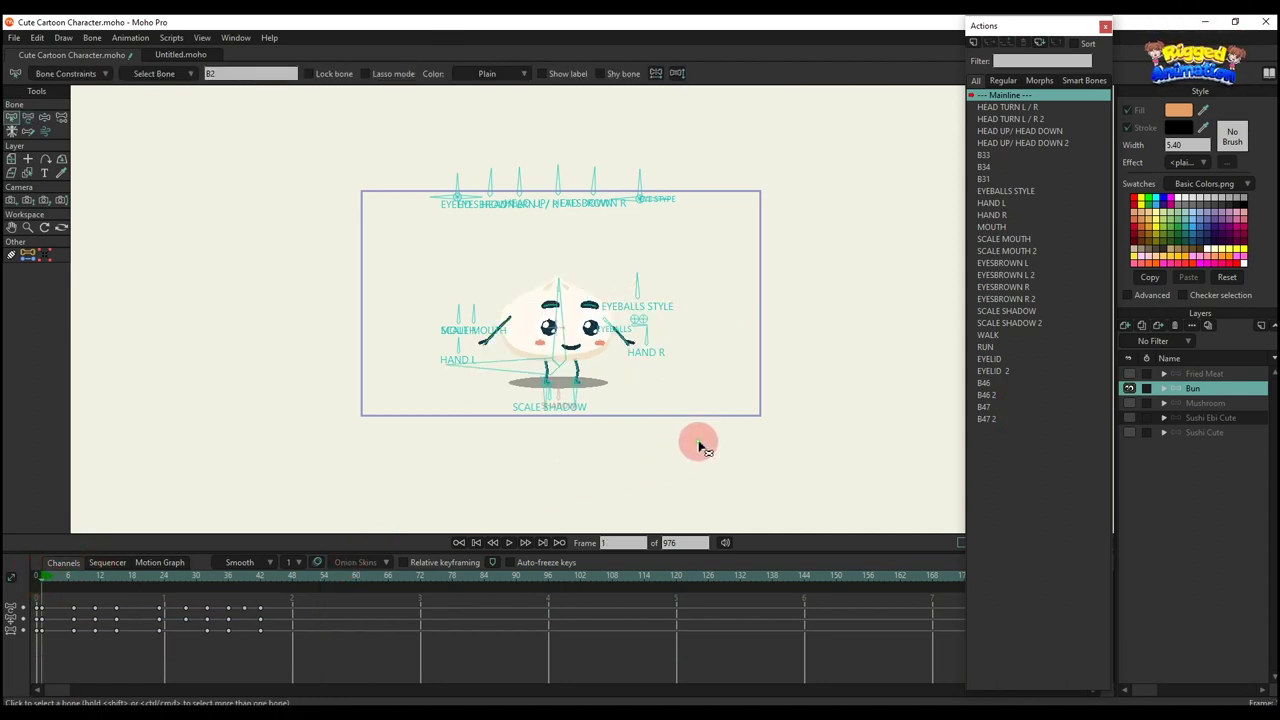
pyautogui.press('space')
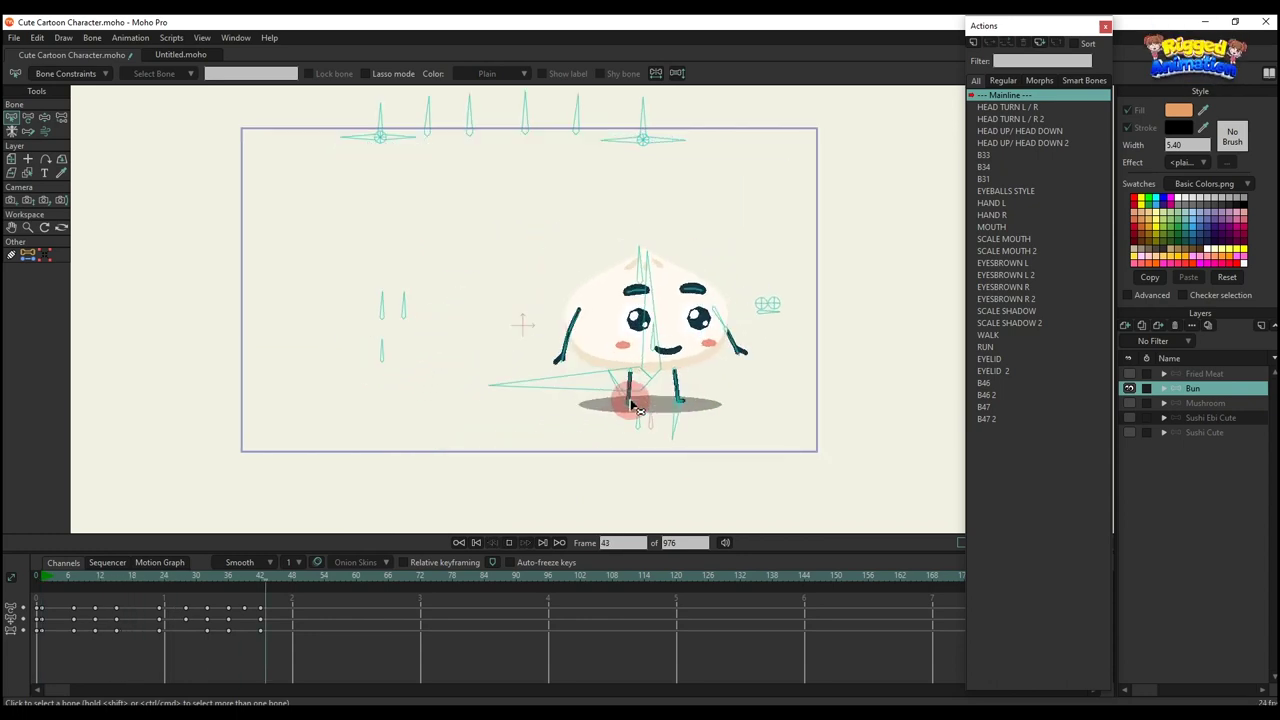
pyautogui.click(627, 422)
# Replace the Bun with the Mushroom, overlay the Fried Meat at frame 0 and compare the two rigs
pyautogui.click(1129, 389)
pyautogui.click(1128, 404)
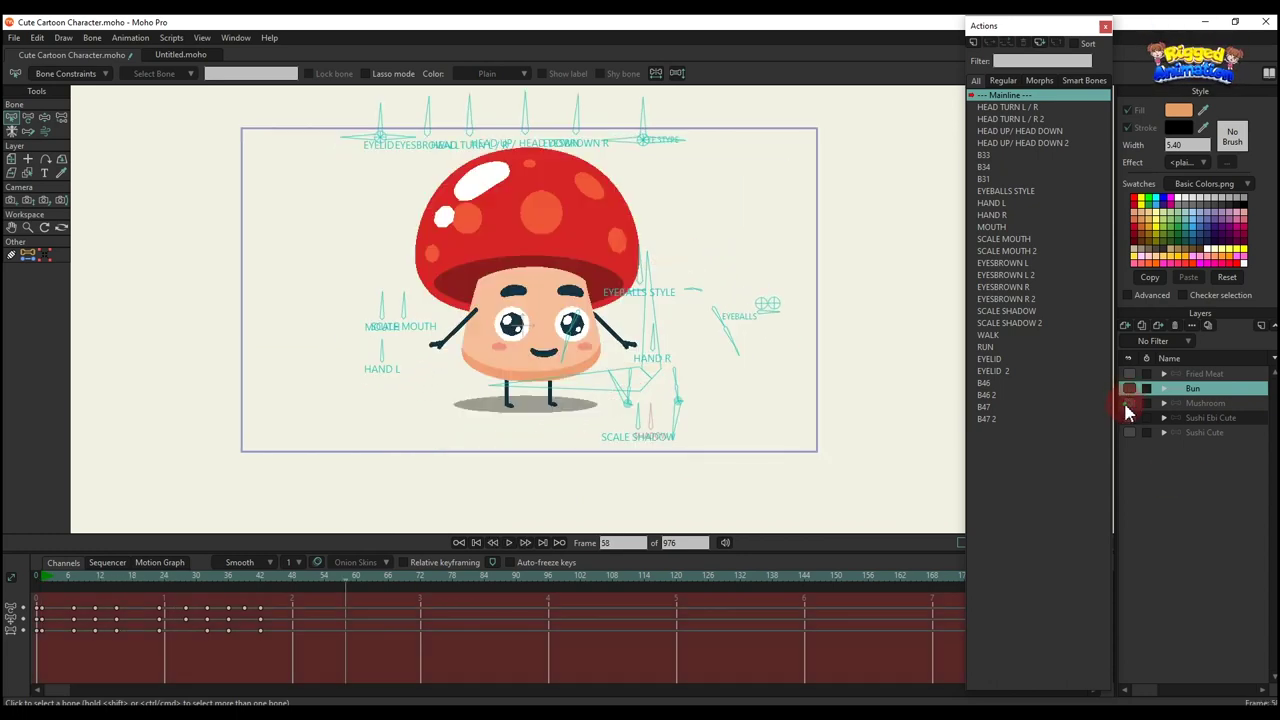
pyautogui.click(1196, 404)
pyautogui.click(45, 580)
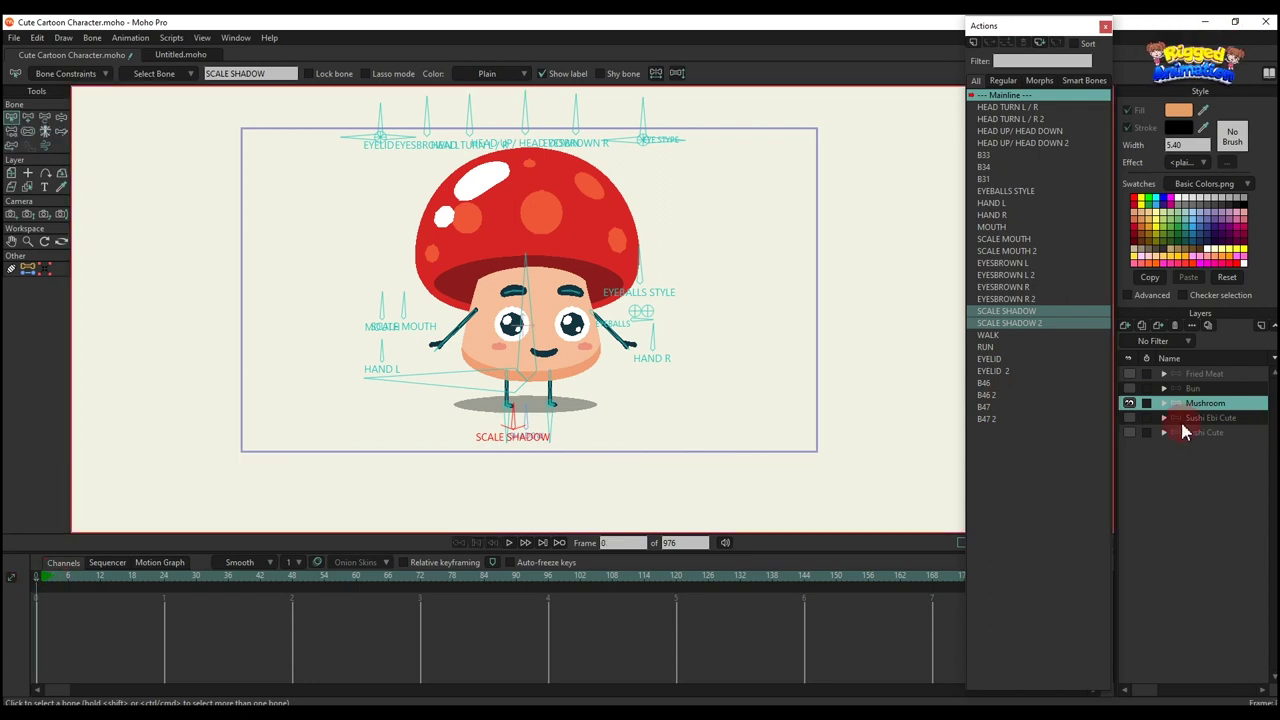
pyautogui.click(1182, 374)
pyautogui.click(1130, 374)
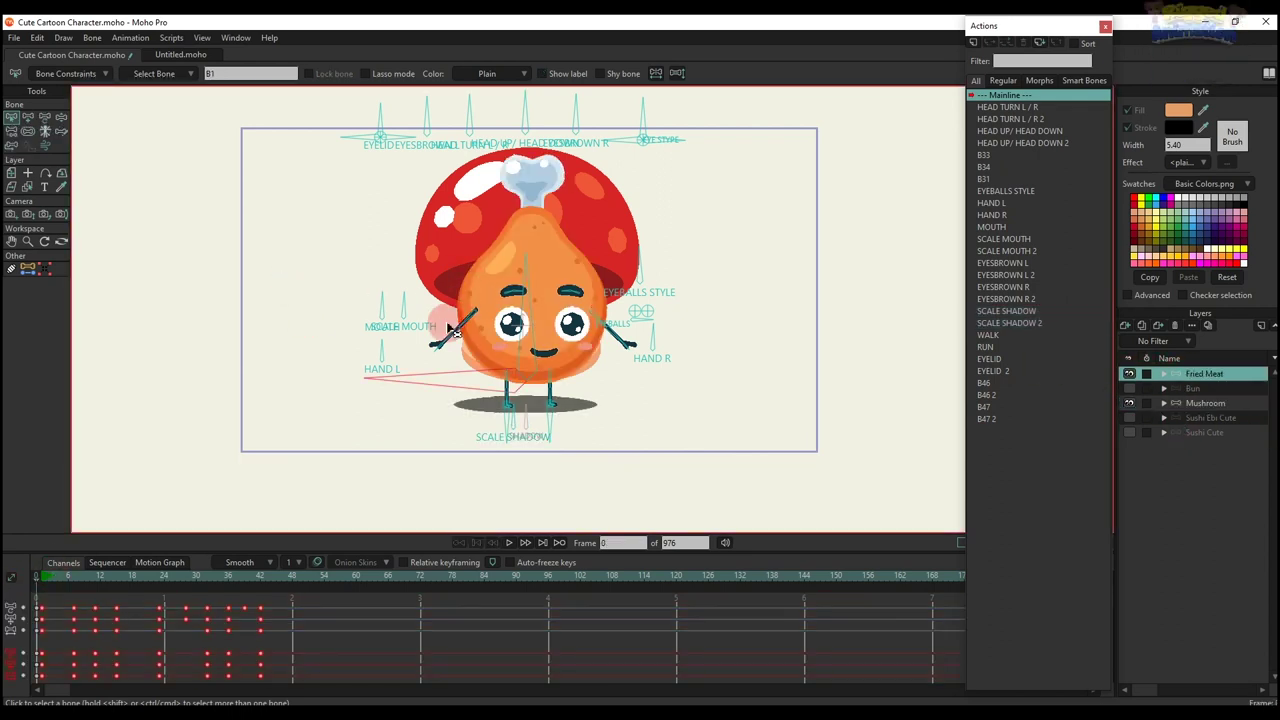
pyautogui.click(1203, 402)
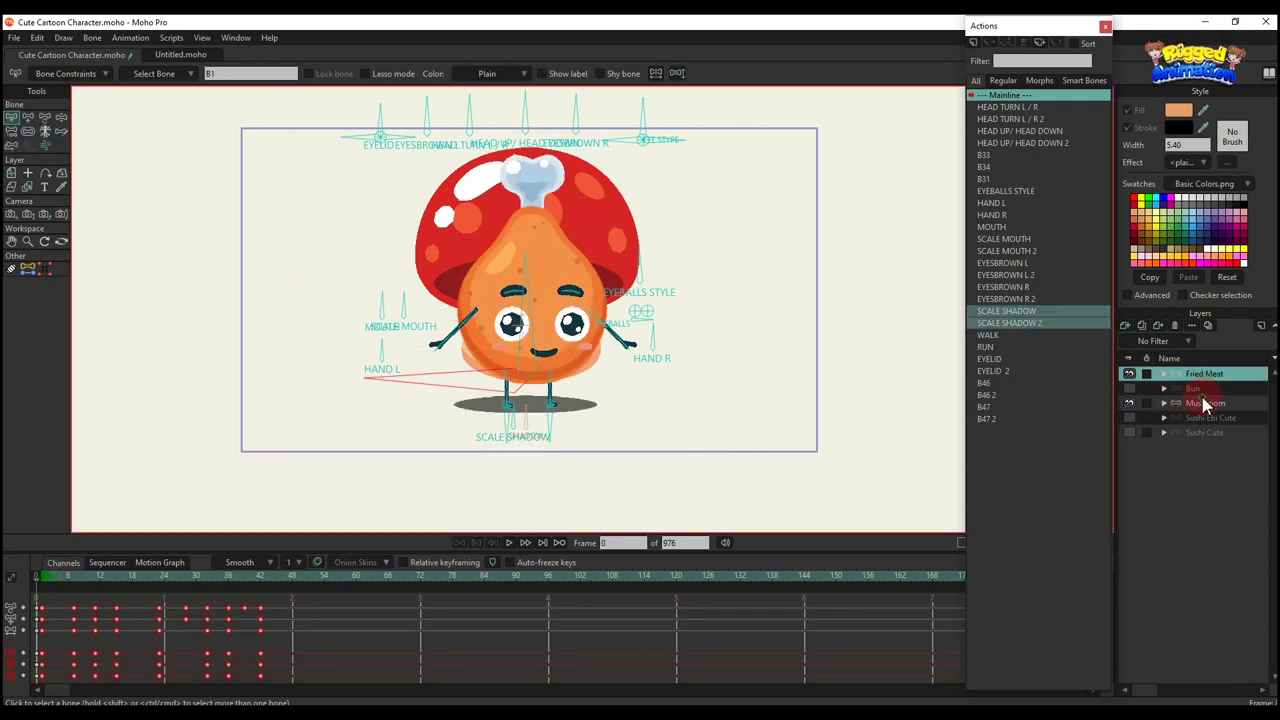
pyautogui.click(1203, 377)
pyautogui.click(1204, 403)
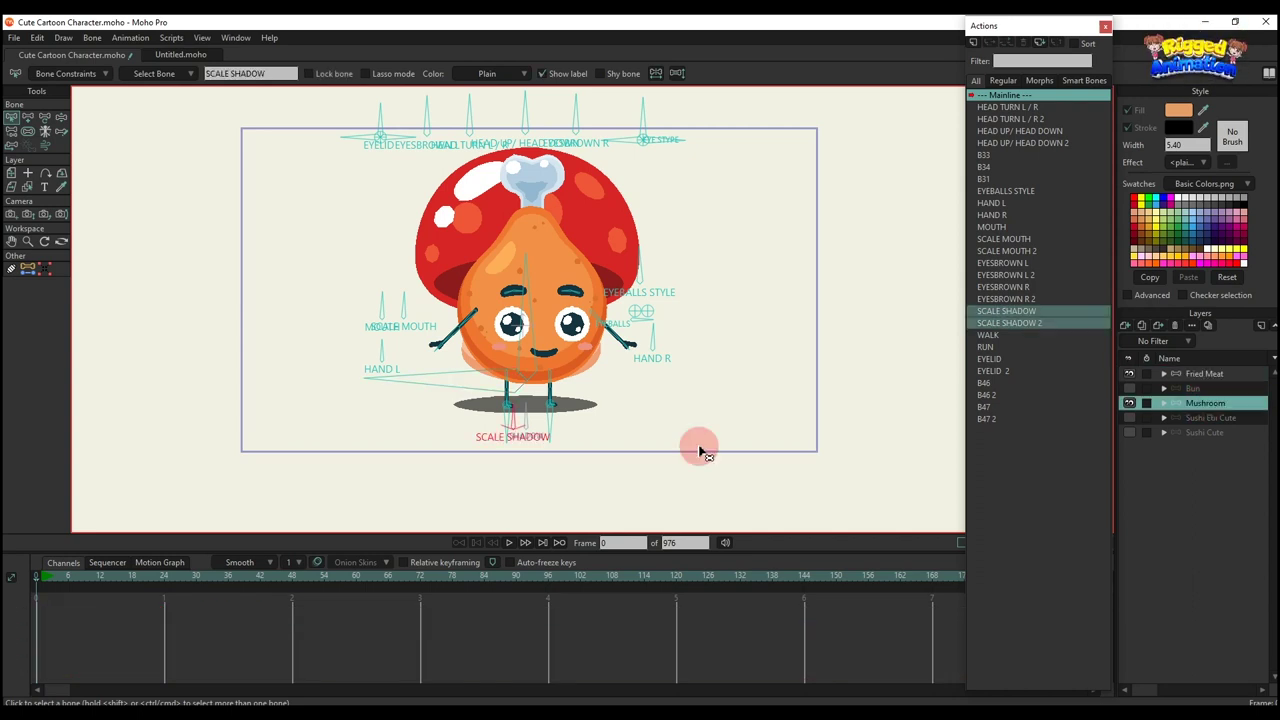
# Select and copy all of the Fried Meat's jump keyframes up to frame 42
pyautogui.click(1172, 378)
pyautogui.moveTo(310, 668); pyautogui.dragTo(60, 580)
pyautogui.click(813, 508)
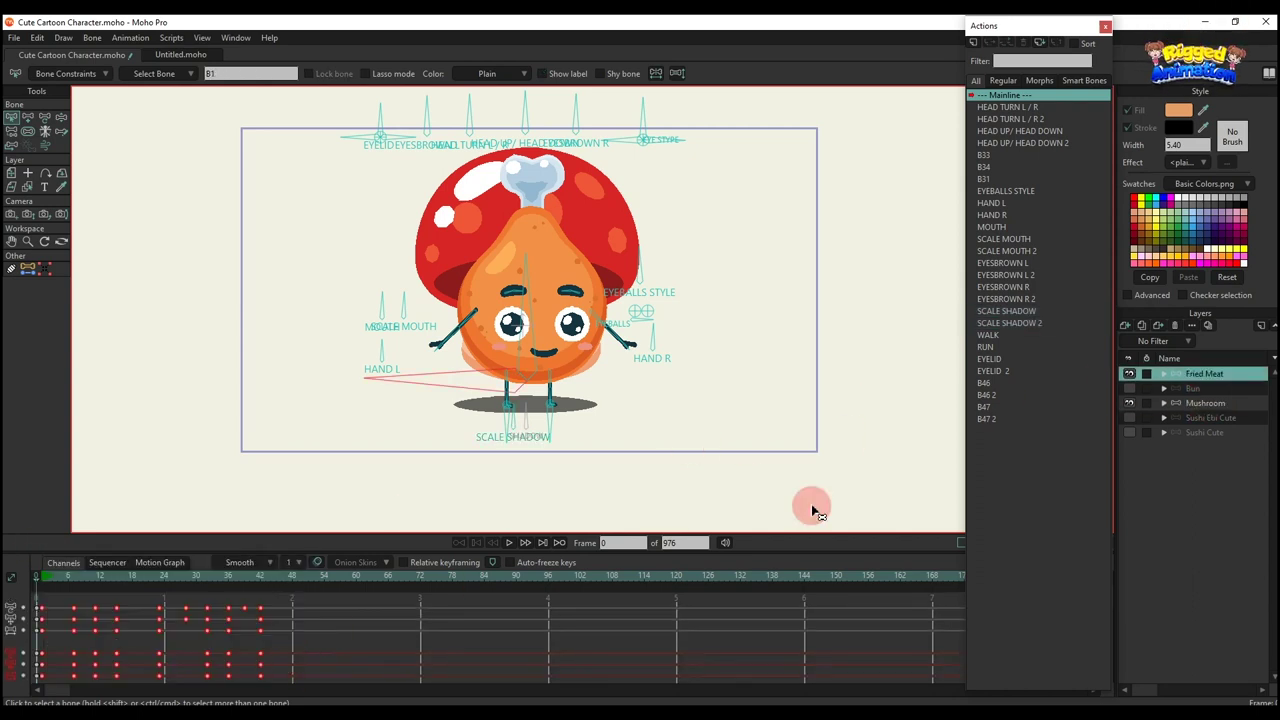
# Hide the Fried Meat, paste the copied keyframes onto the Mushroom at frame 1 and play its jump
pyautogui.click(1130, 375)
pyautogui.click(1192, 403)
pyautogui.click(697, 503)
pyautogui.click(41, 585)
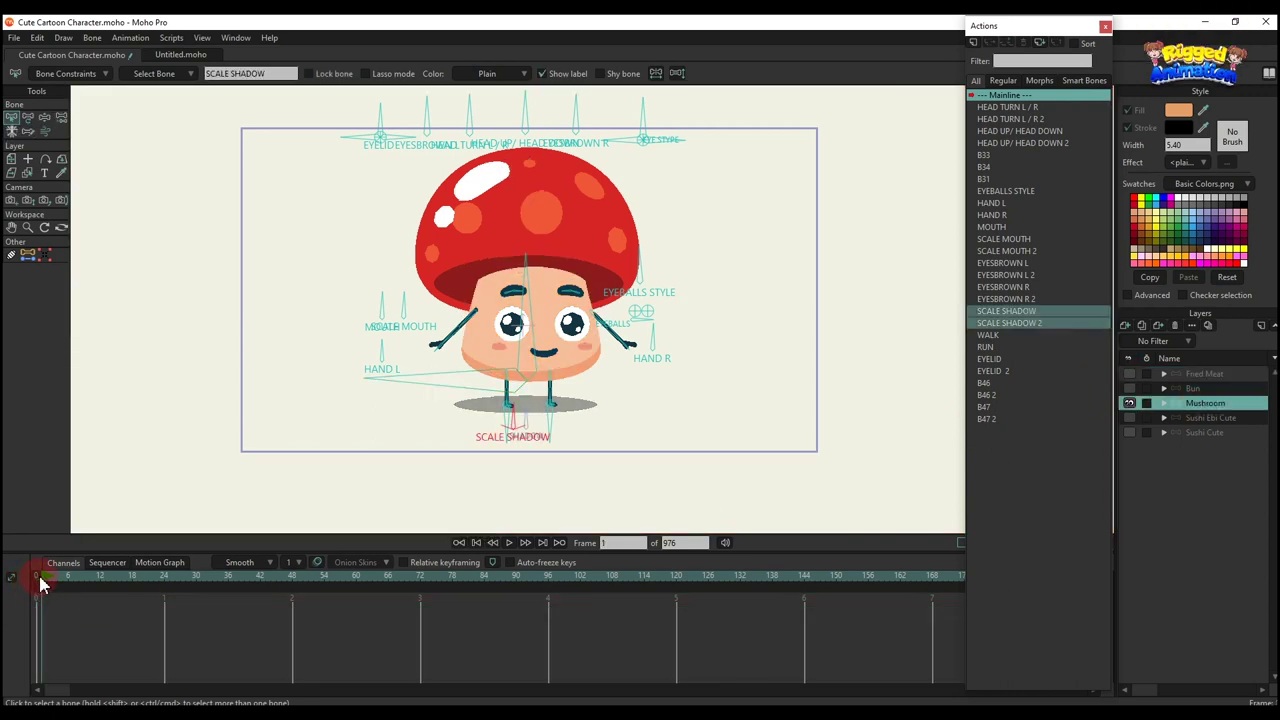
pyautogui.click(855, 384)
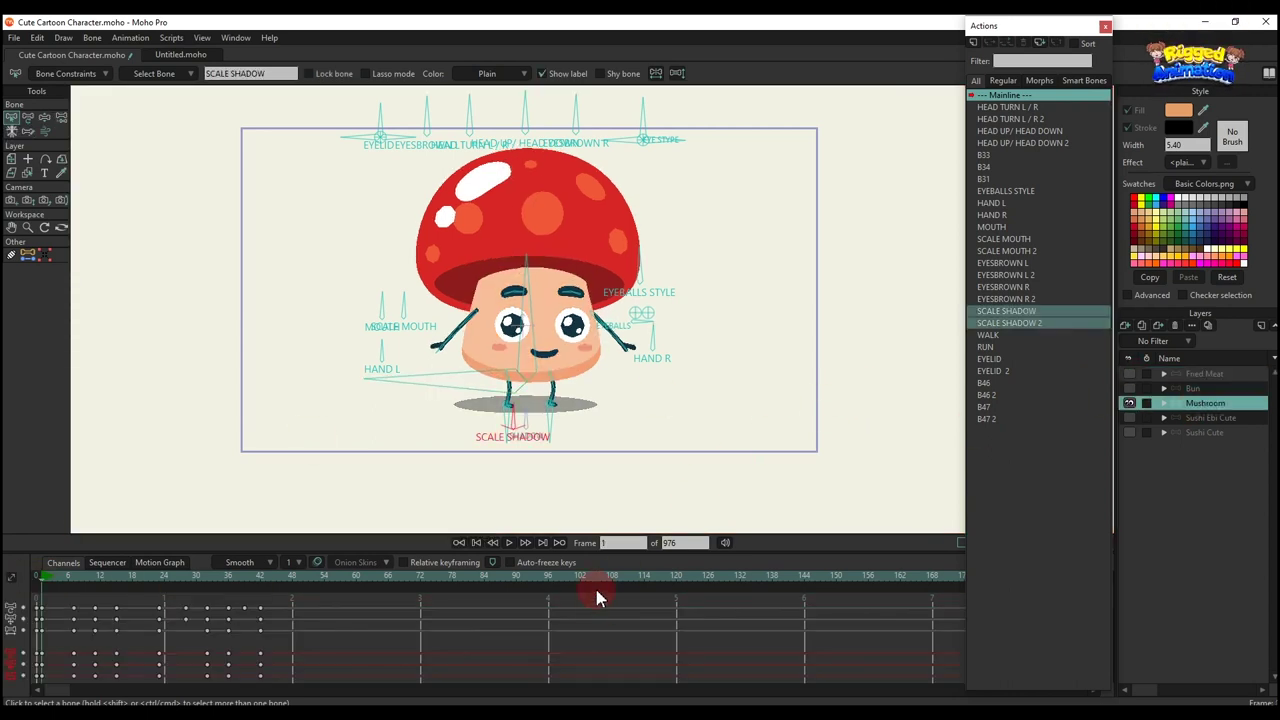
pyautogui.press('space')
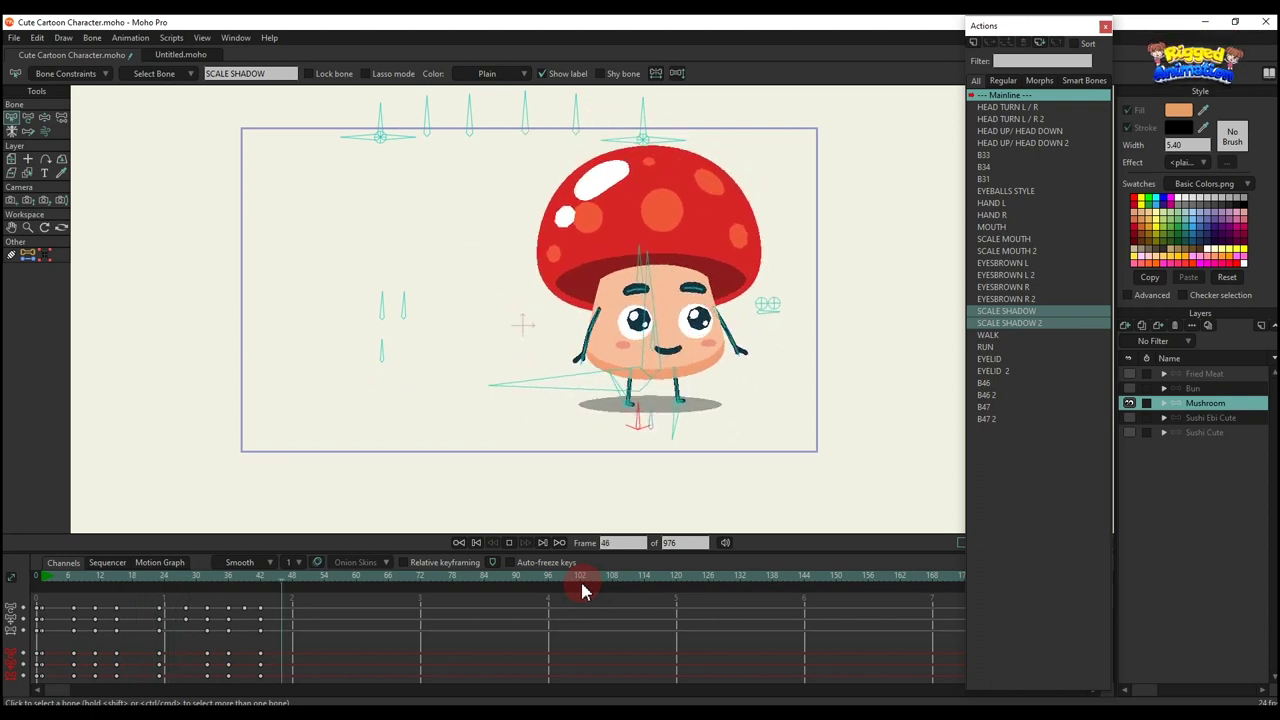
# Hide the Mushroom, show Sushi Ebi Cute together with the Bun at frame 0 and compare their rigs
pyautogui.click(1177, 418)
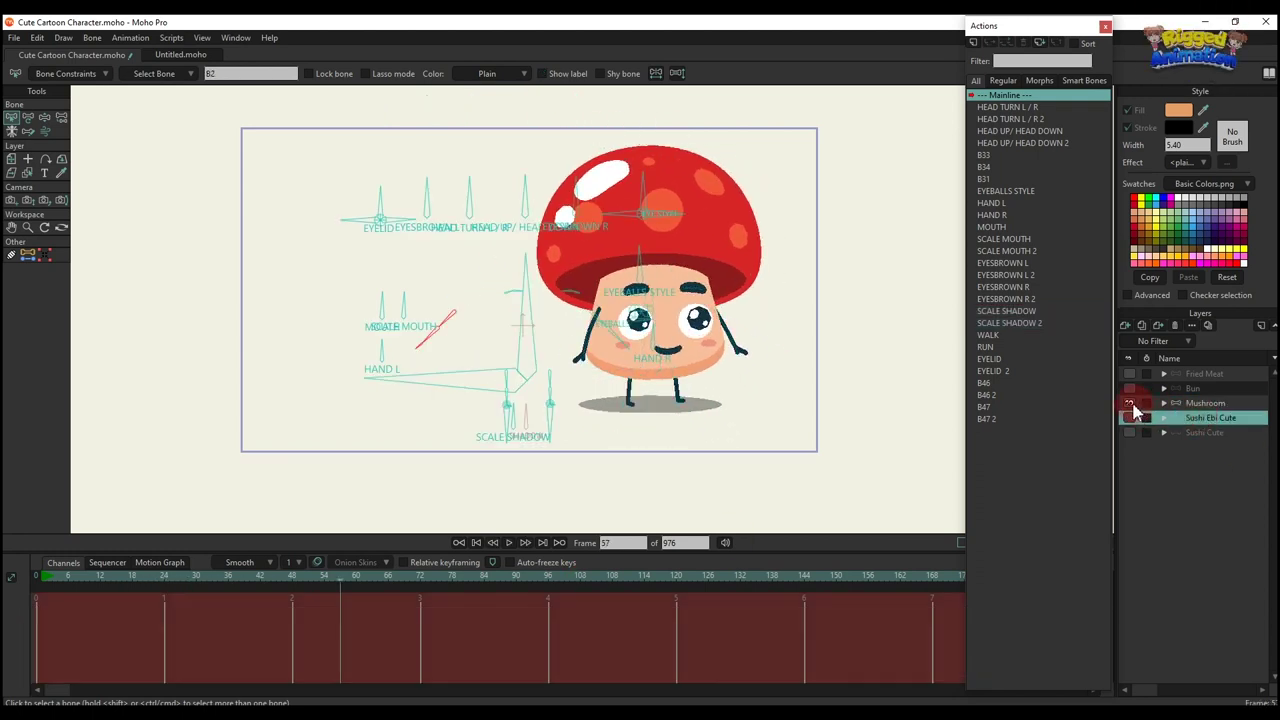
pyautogui.click(1132, 404)
pyautogui.moveTo(69, 581); pyautogui.dragTo(6, 578)
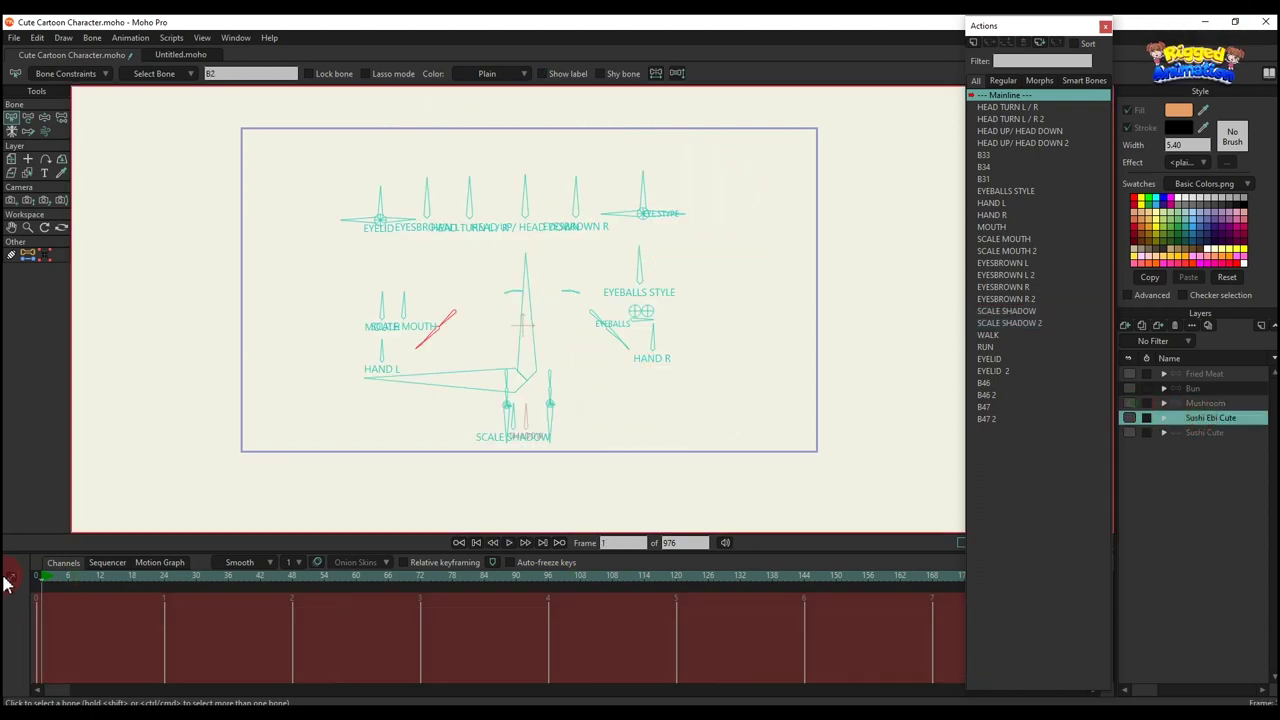
pyautogui.click(1131, 418)
pyautogui.click(1130, 389)
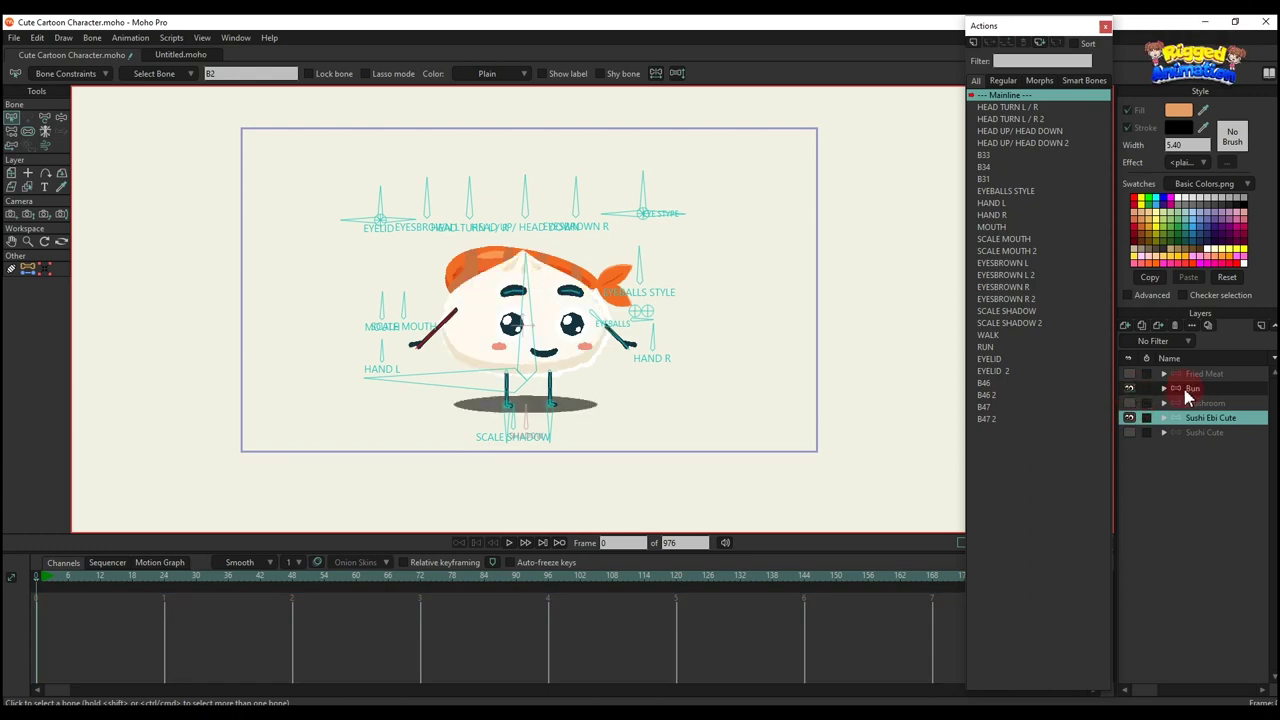
pyautogui.click(1188, 392)
pyautogui.click(1200, 418)
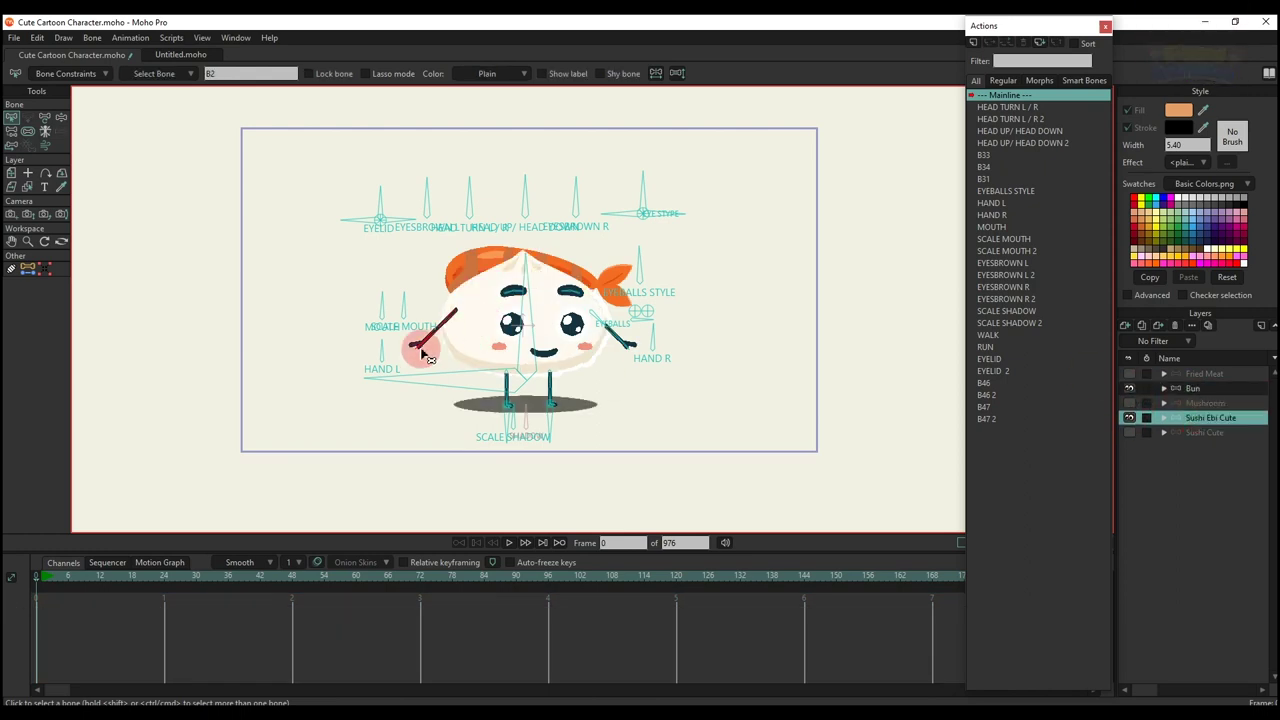
# Copy all of the Bun's keyframes, hide it, paste them onto Sushi Ebi Cute at frame 1 and play the jump
pyautogui.click(1195, 389)
pyautogui.moveTo(363, 632); pyautogui.dragTo(649, 523)
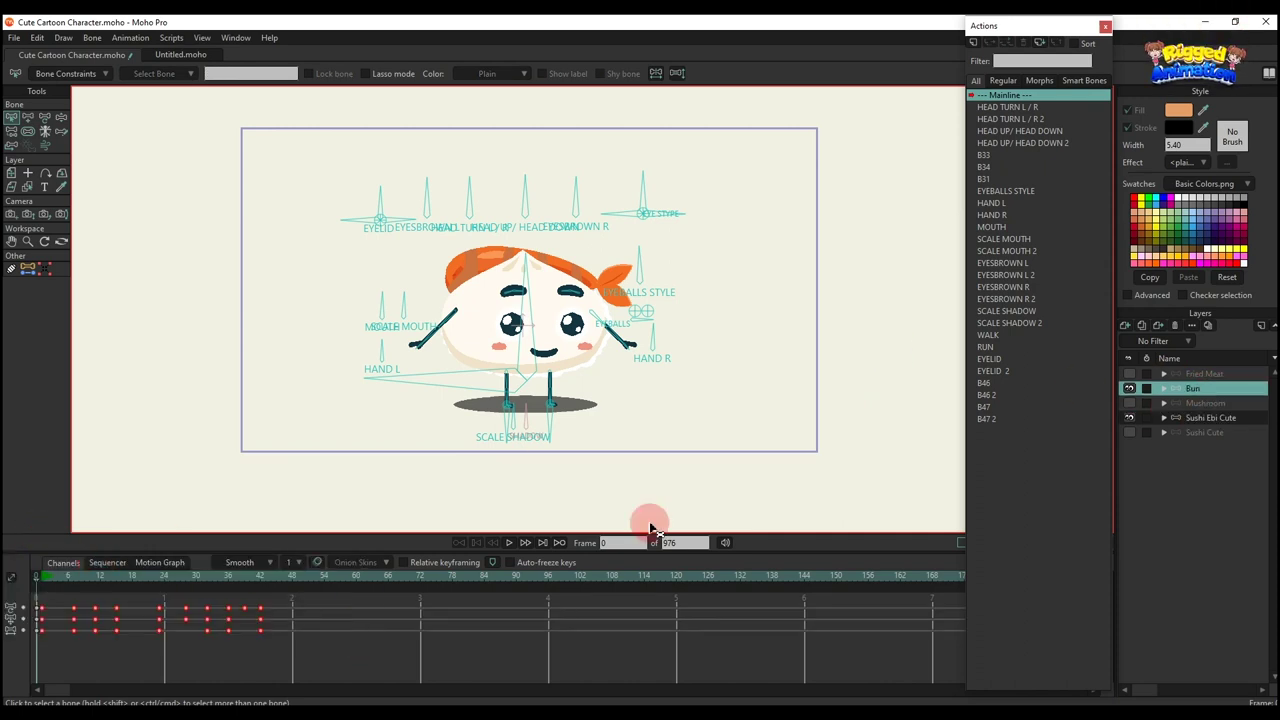
pyautogui.click(1210, 419)
pyautogui.click(1129, 388)
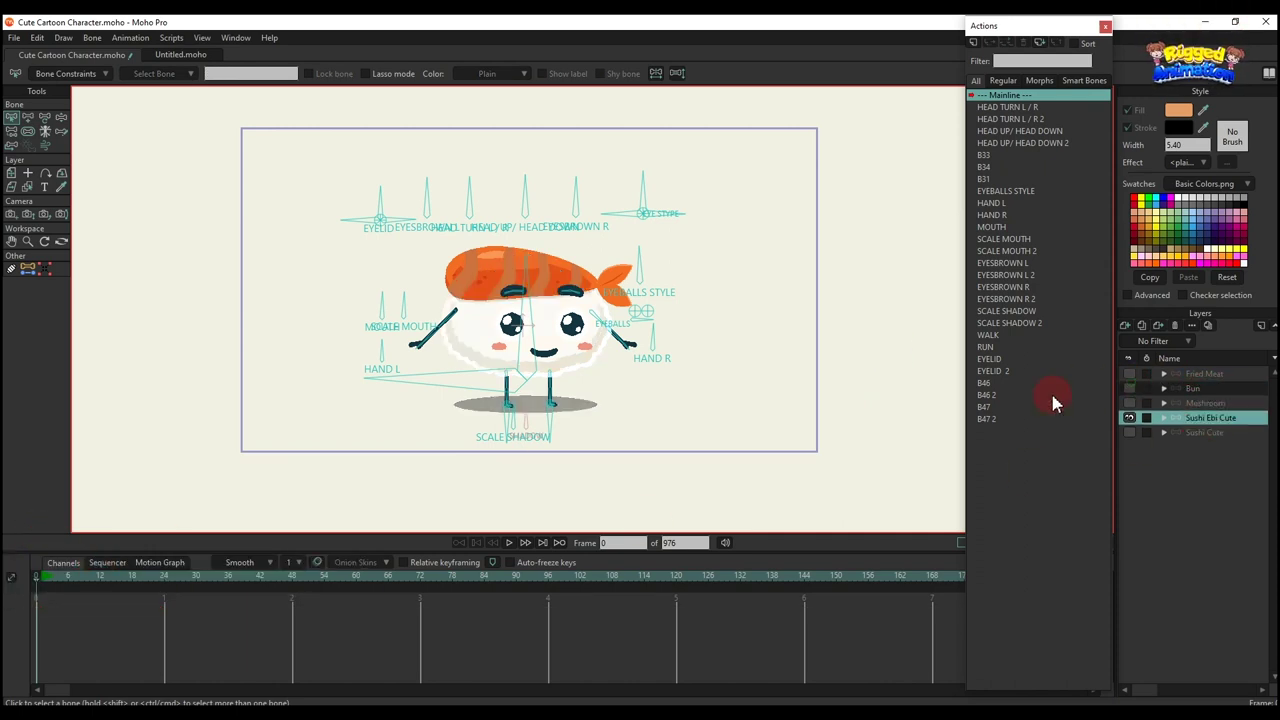
pyautogui.click(46, 576)
pyautogui.hotkey('ctrl', 'v')
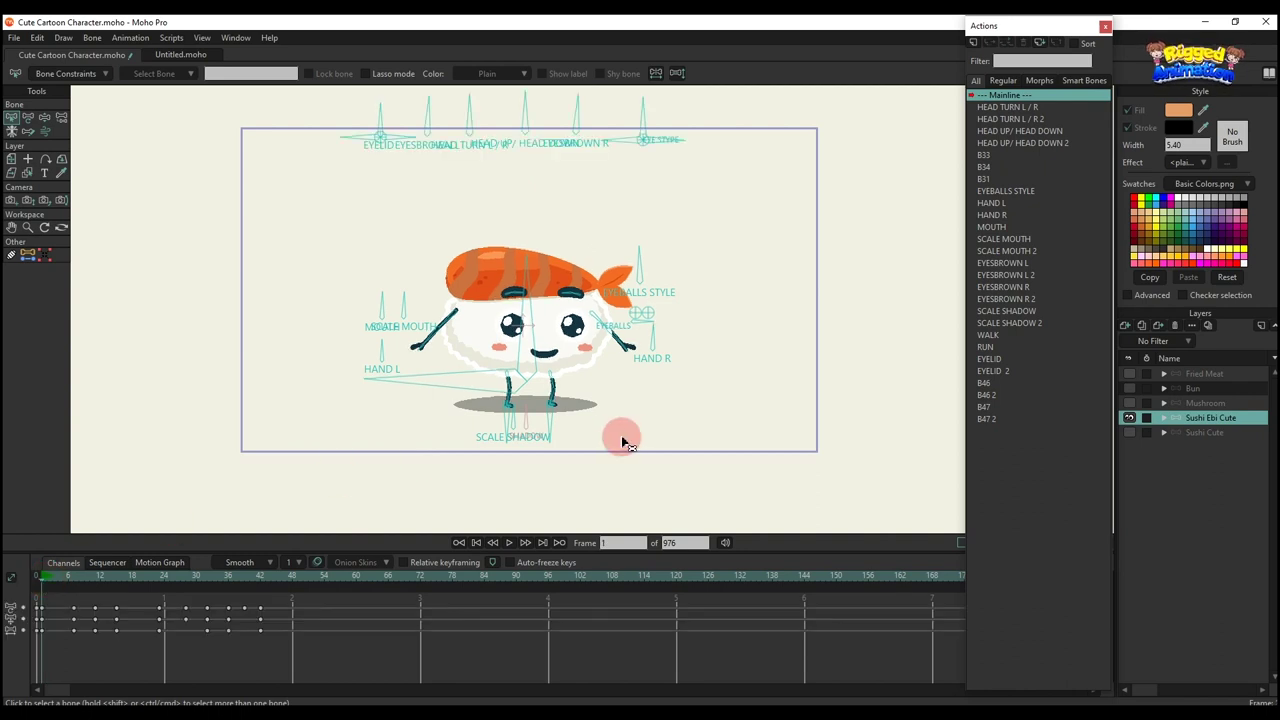
pyautogui.press('space')
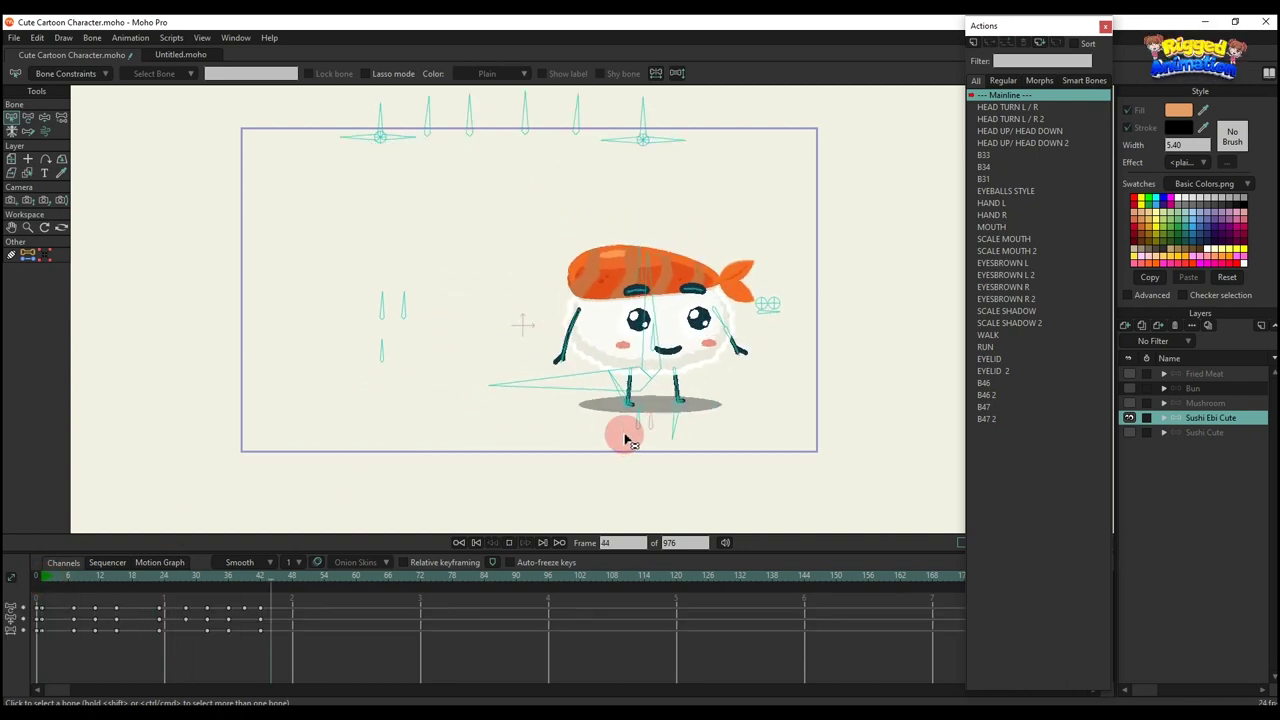
# Replace Sushi Ebi Cute with Sushi Cute at frame 0, briefly overlaying both to compare their rigs
pyautogui.click(1130, 417)
pyautogui.click(1180, 432)
pyautogui.click(1130, 432)
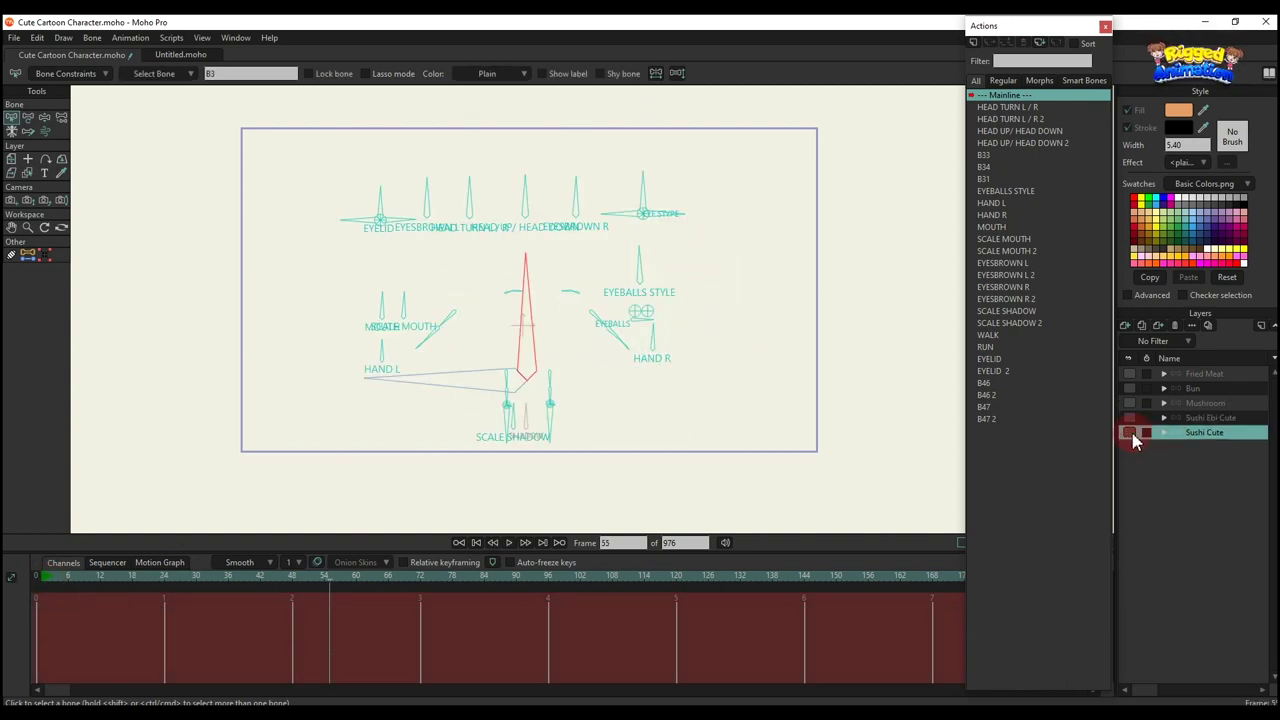
pyautogui.click(5, 578)
pyautogui.click(1130, 417)
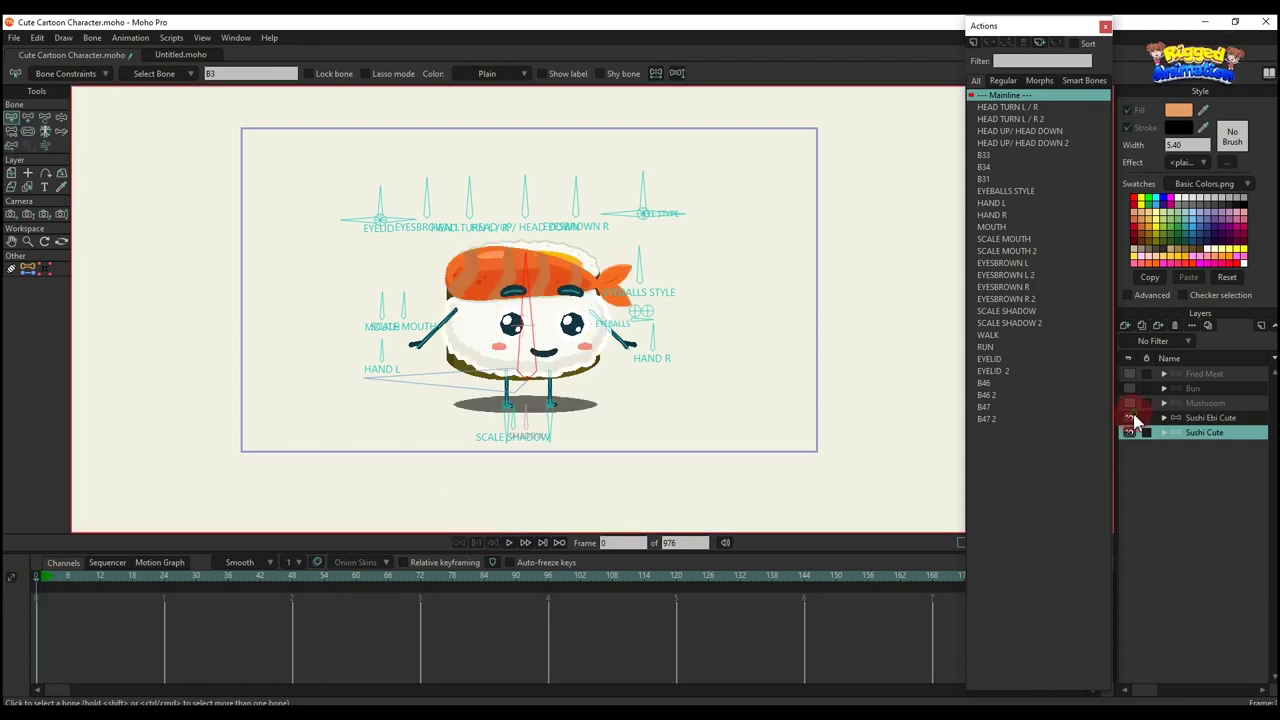
pyautogui.click(1131, 418)
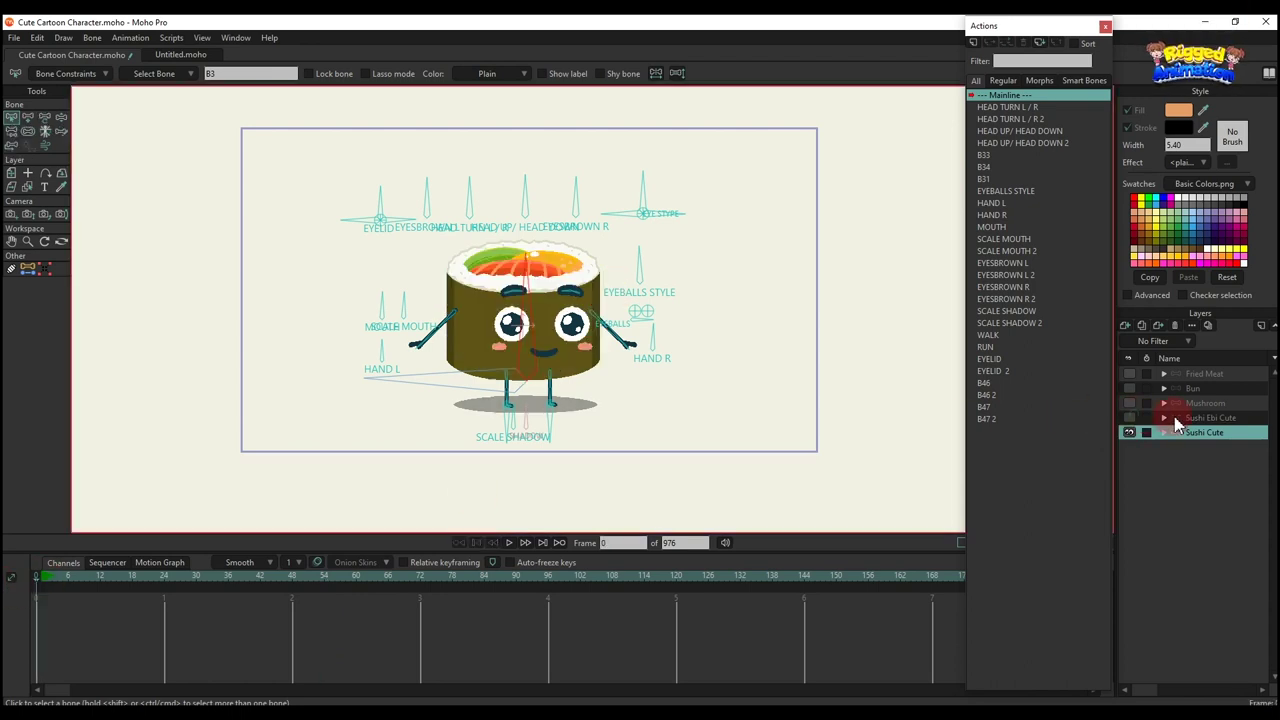
# Paste the jump keyframes onto Sushi Cute at frame 1 and play its jump from the start
pyautogui.click(42, 582)
pyautogui.scroll(-2, 626, 366)
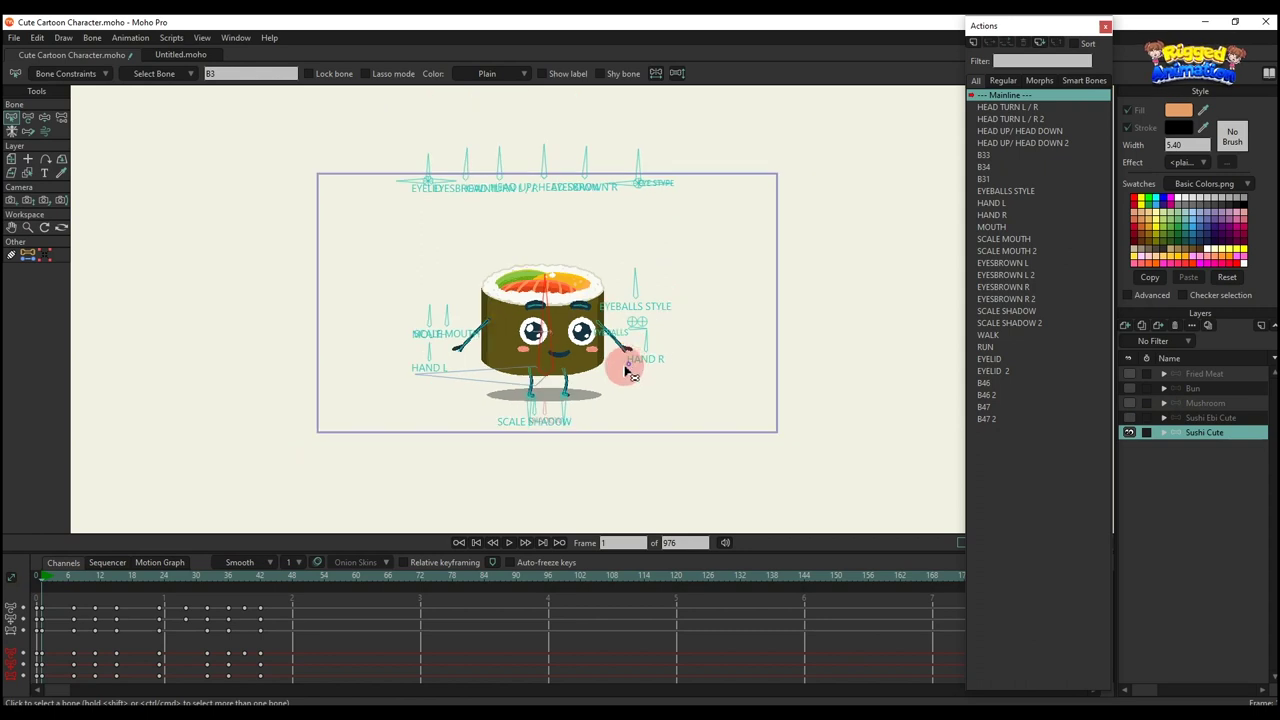
pyautogui.scroll(1, 628, 372)
pyautogui.press('space')
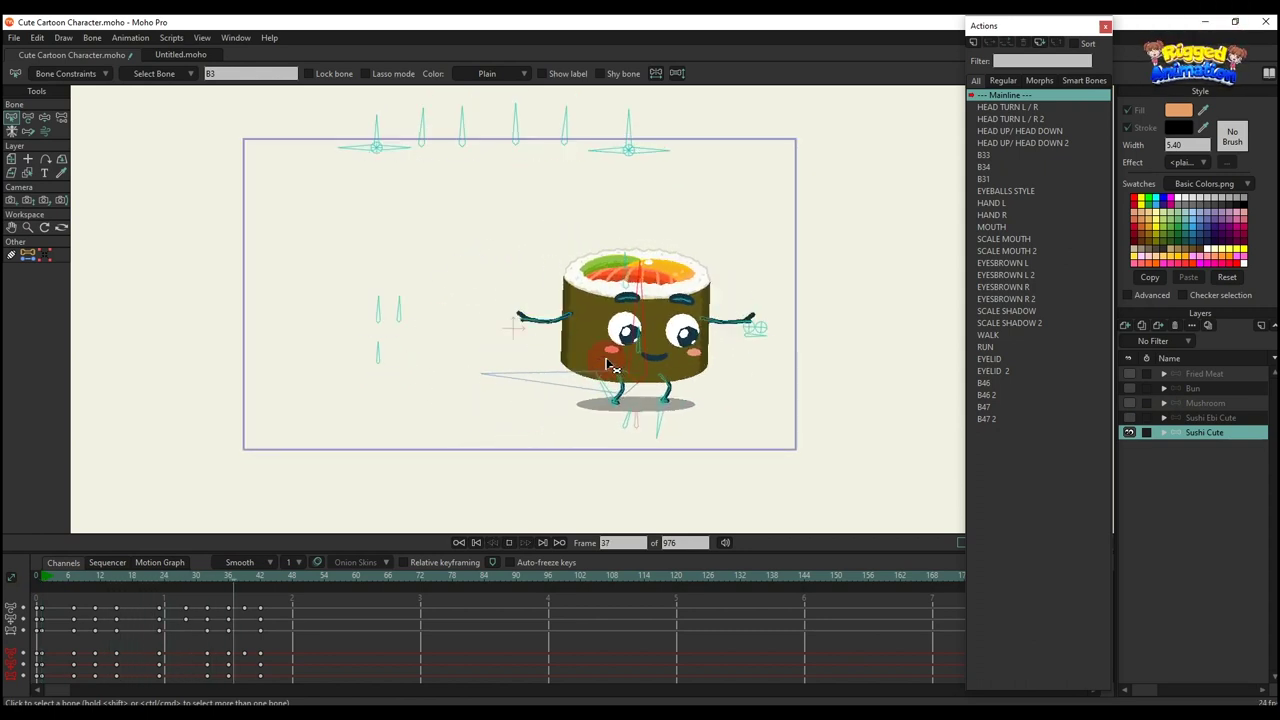
pyautogui.press('space')
pyautogui.click(42, 580)
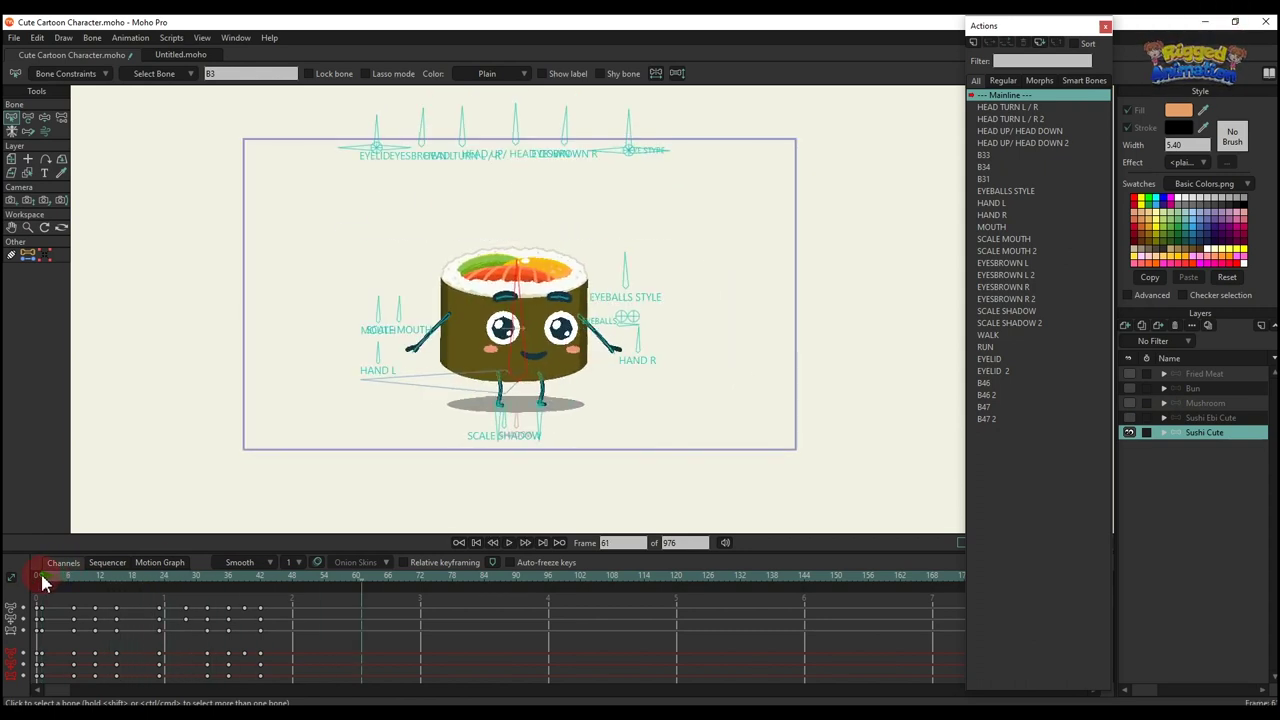
pyautogui.press('space')
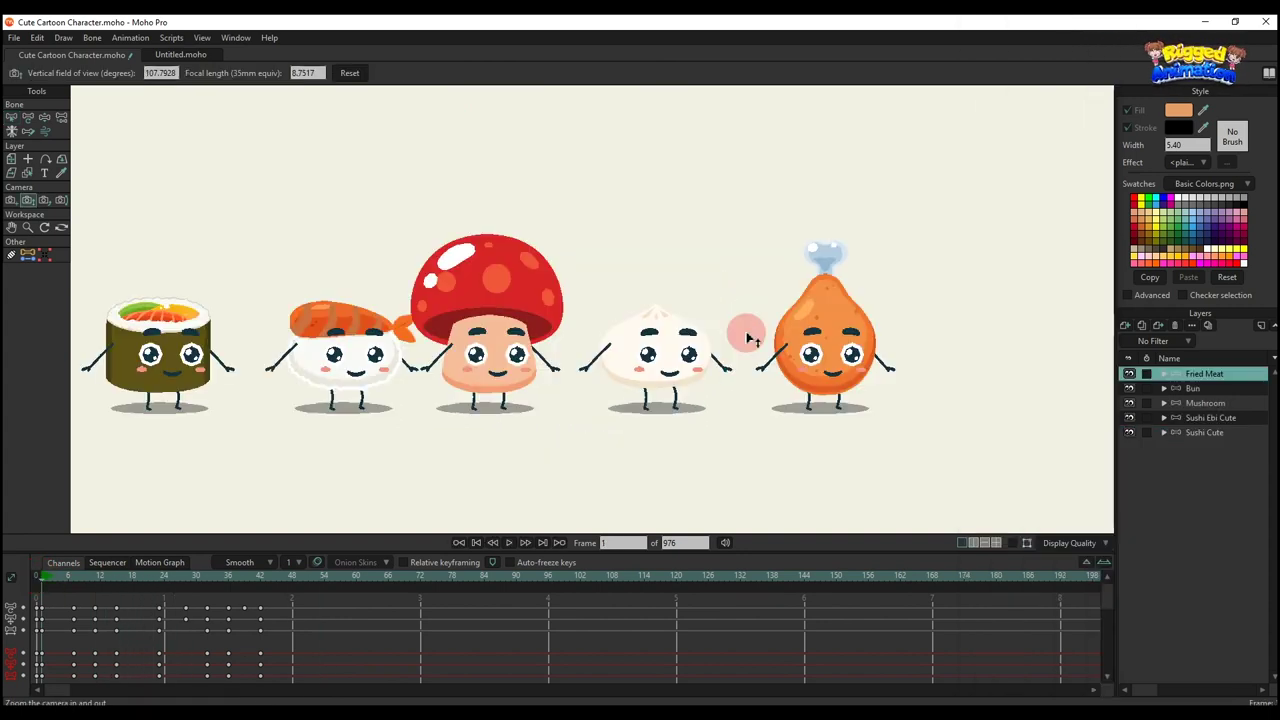
# Play all five characters' jumps together and replay them from frame 1
pyautogui.press('space')
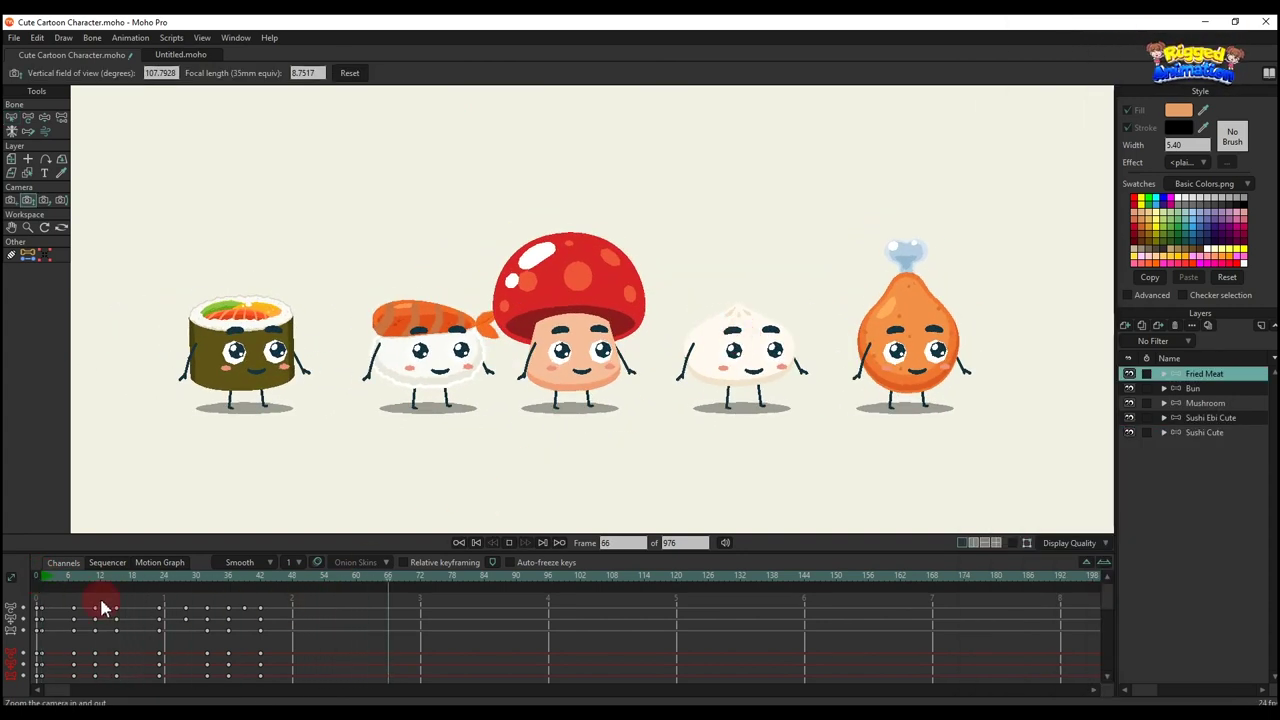
pyautogui.click(46, 577)
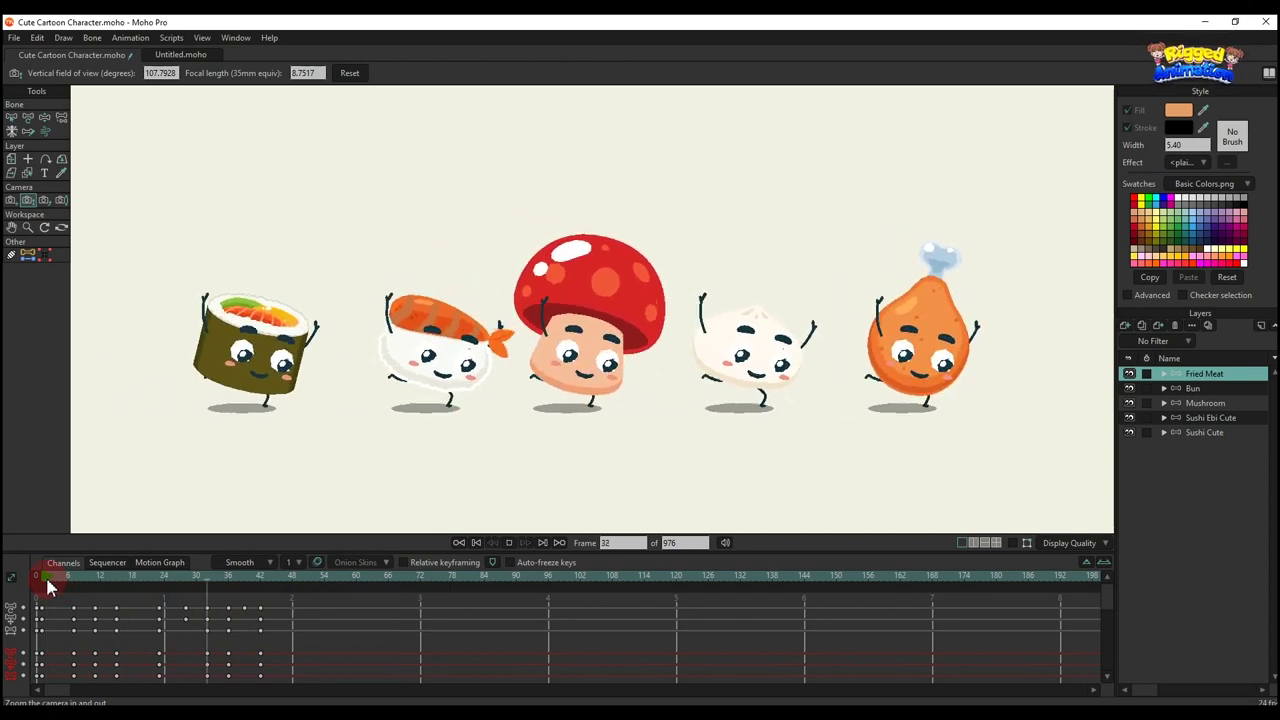
pyautogui.click(46, 577)
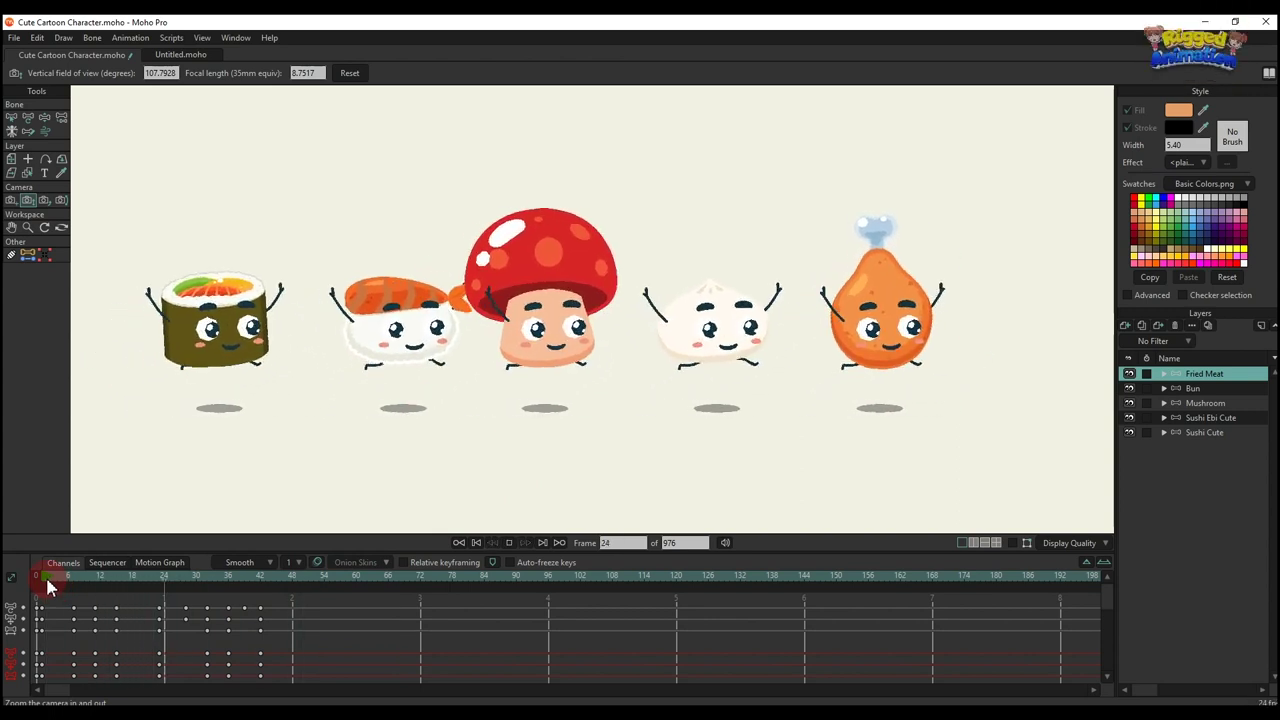
pyautogui.click(46, 577)
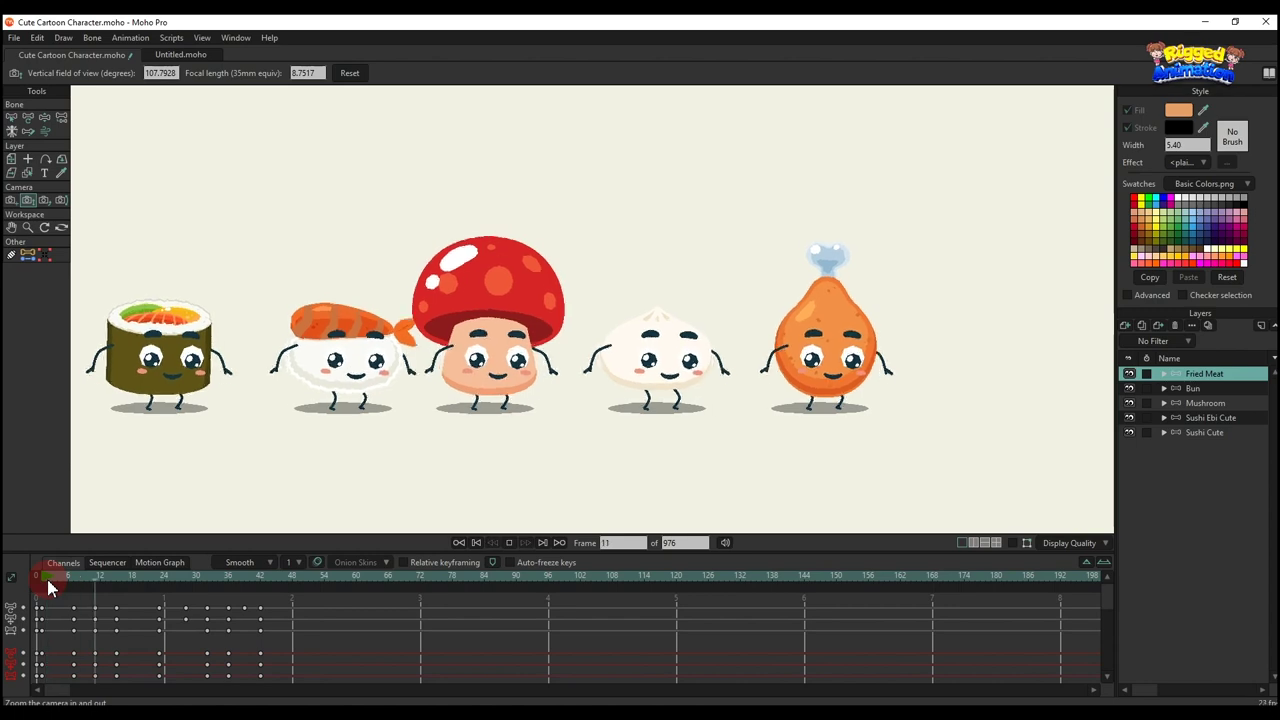